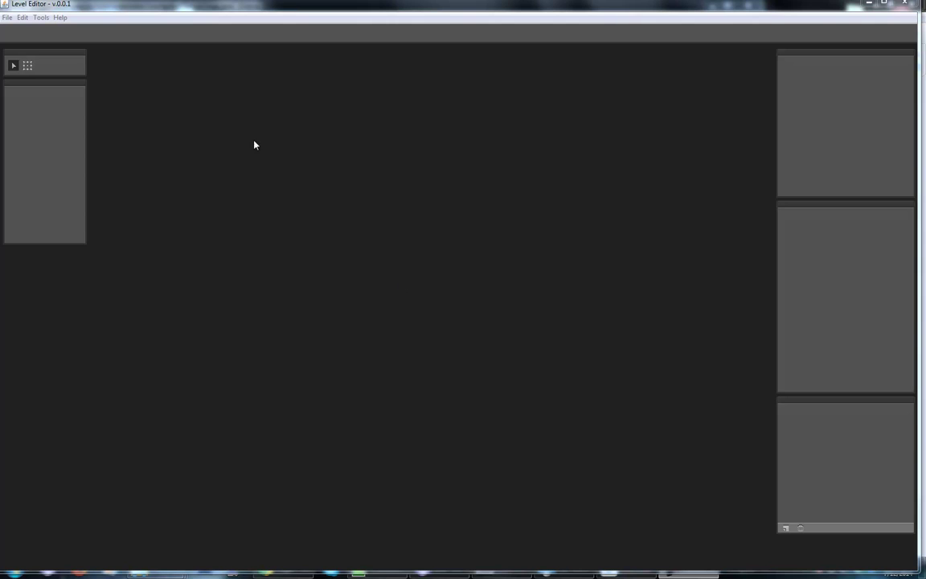
Step: Start a new project and name it Overlap2DDemo
{"action": "left_click", "coordinate": [7, 17]}
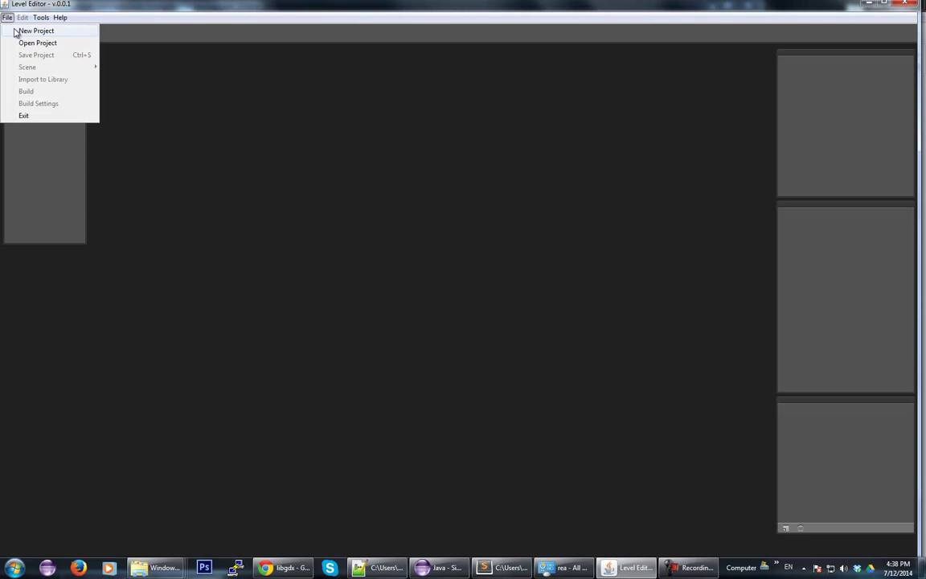
{"action": "left_click", "coordinate": [16, 31]}
{"action": "left_click_drag", "start_coordinate": [477, 195], "coordinate": [482, 219]}
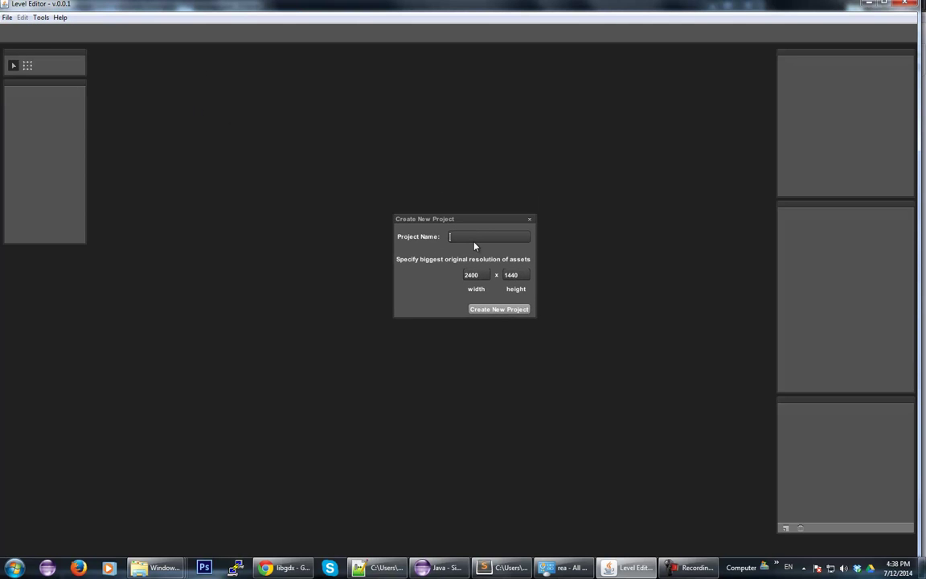
{"action": "type", "text": "Overlap2DDemo"}
Step: Set the biggest original resolution of assets to 1680 x 1080
{"action": "left_click", "coordinate": [484, 279]}
{"action": "key", "text": "BackSpace"}
{"action": "key", "text": "BackSpace"}
{"action": "key", "text": "BackSpace"}
{"action": "key", "text": "BackSpace"}
{"action": "type", "text": "1"}
{"action": "type", "text": "680"}
{"action": "left_click", "coordinate": [526, 275]}
{"action": "key", "text": "BackSpace"}
{"action": "key", "text": "BackSpace"}
{"action": "key", "text": "BackSpace"}
{"action": "key", "text": "BackSpace"}
{"action": "type", "text": "1080"}
Step: Set the biggest original resolution of assets to 1280 x 800 and create the project
{"action": "mouse_move", "coordinate": [508, 220]}
{"action": "left_mouse_down"}
{"action": "mouse_move", "coordinate": [515, 202]}
{"action": "mouse_move", "coordinate": [519, 220]}
{"action": "left_mouse_up"}
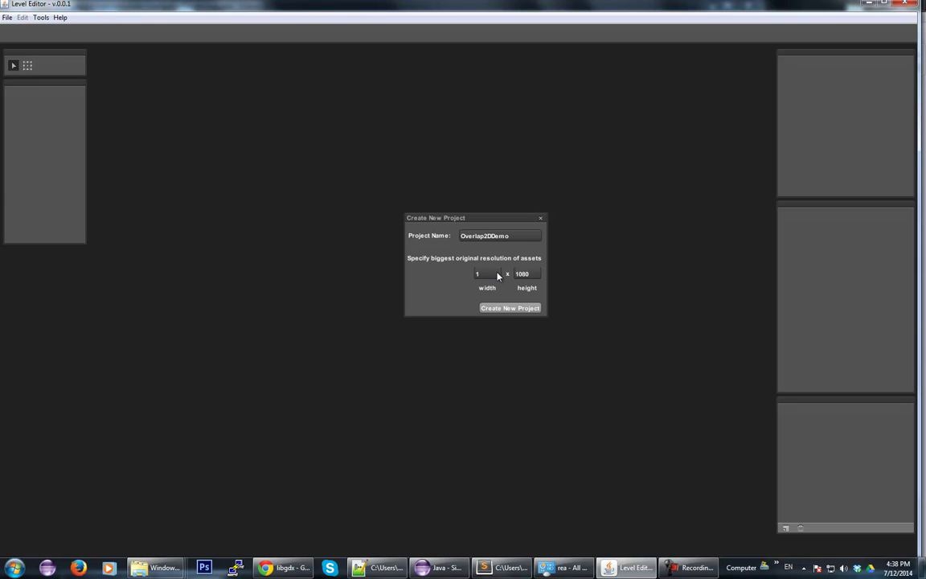
{"action": "key", "text": "BackSpace"}
{"action": "key", "text": "BackSpace"}
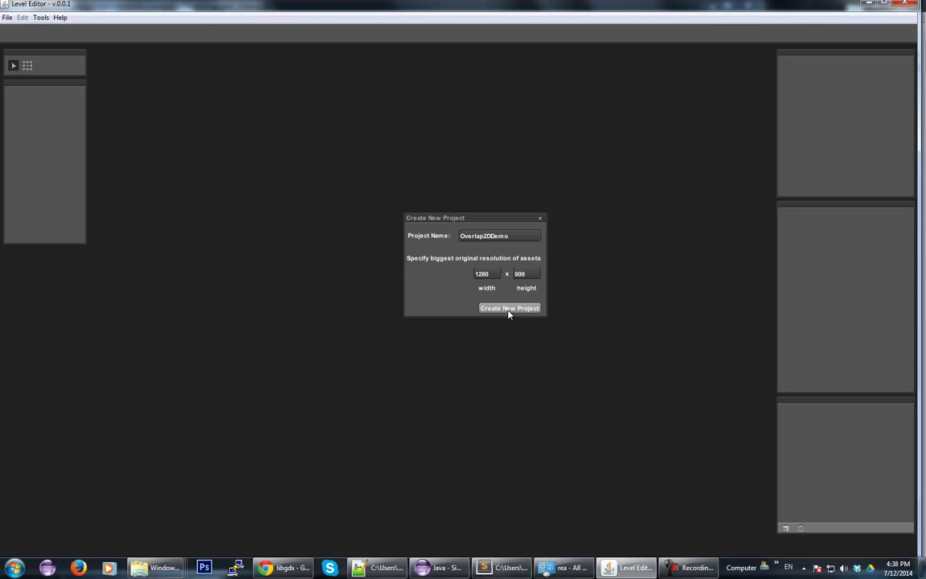
{"action": "left_click", "coordinate": [509, 309]}
{"action": "left_click_drag", "start_coordinate": [547, 203], "coordinate": [272, 409]}
{"action": "left_click_drag", "start_coordinate": [492, 329], "coordinate": [478, 308]}
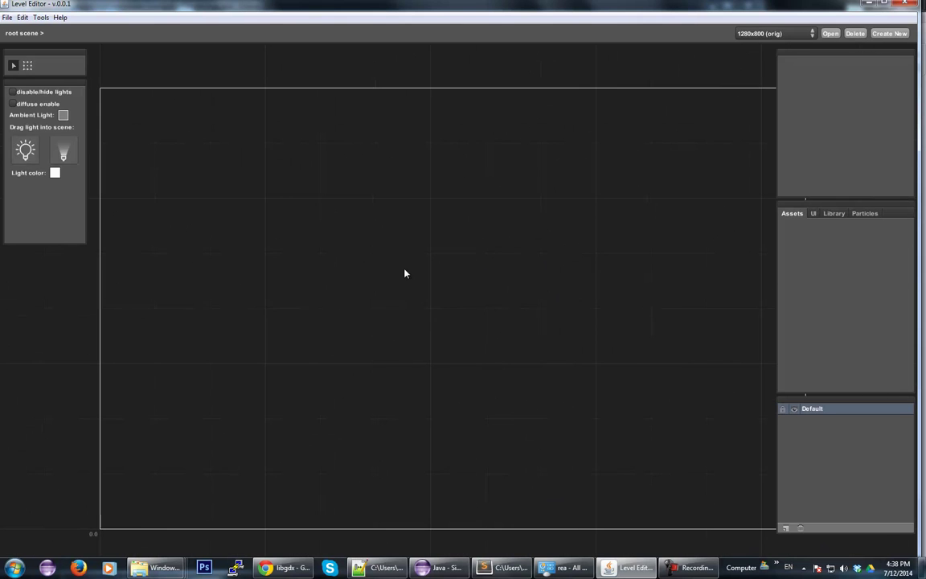
{"action": "left_click_drag", "start_coordinate": [657, 300], "coordinate": [600, 272]}
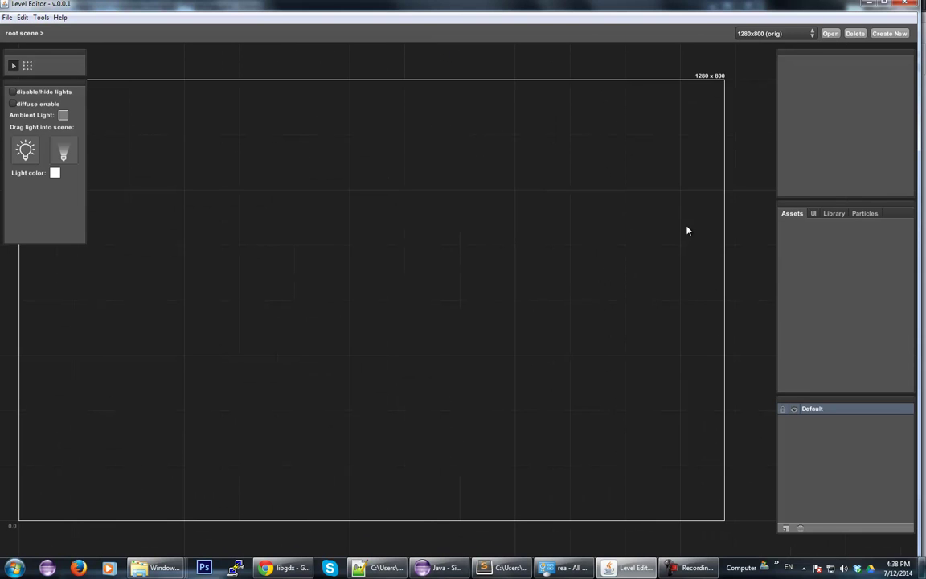
{"action": "left_click_drag", "start_coordinate": [558, 200], "coordinate": [604, 188]}
Step: Open the asset import dialog and start browsing for multiple images
{"action": "left_click", "coordinate": [6, 17]}
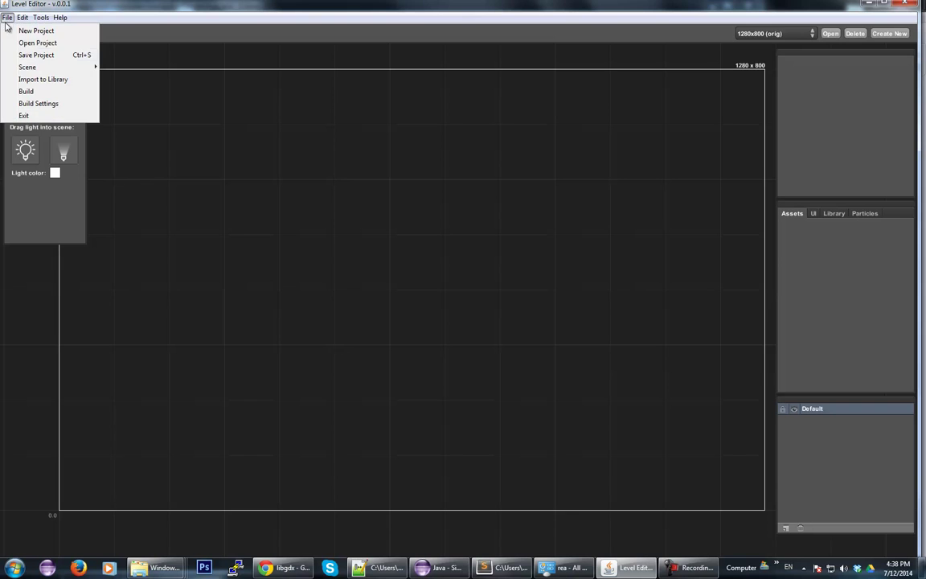
{"action": "left_click", "coordinate": [60, 77]}
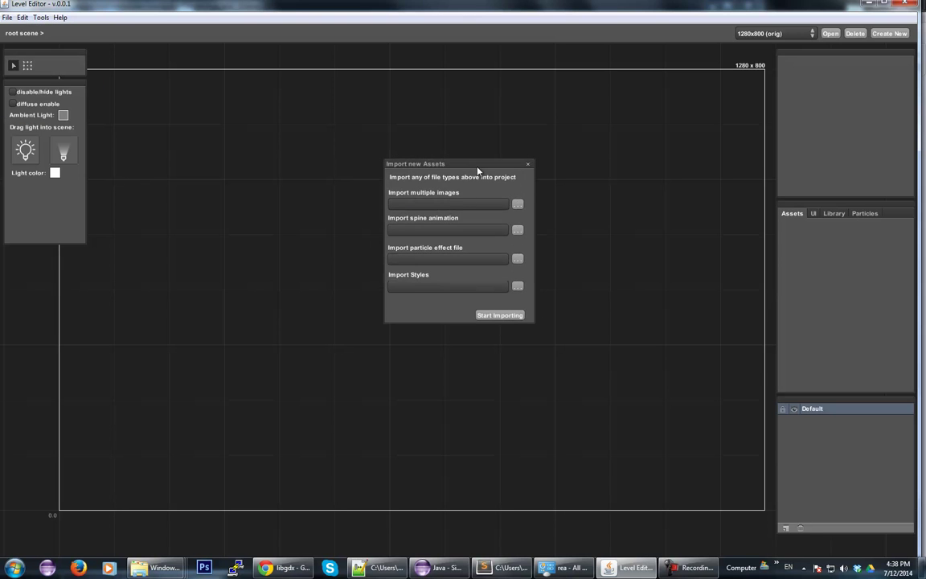
{"action": "left_click_drag", "start_coordinate": [476, 168], "coordinate": [495, 189]}
{"action": "left_click", "coordinate": [534, 229]}
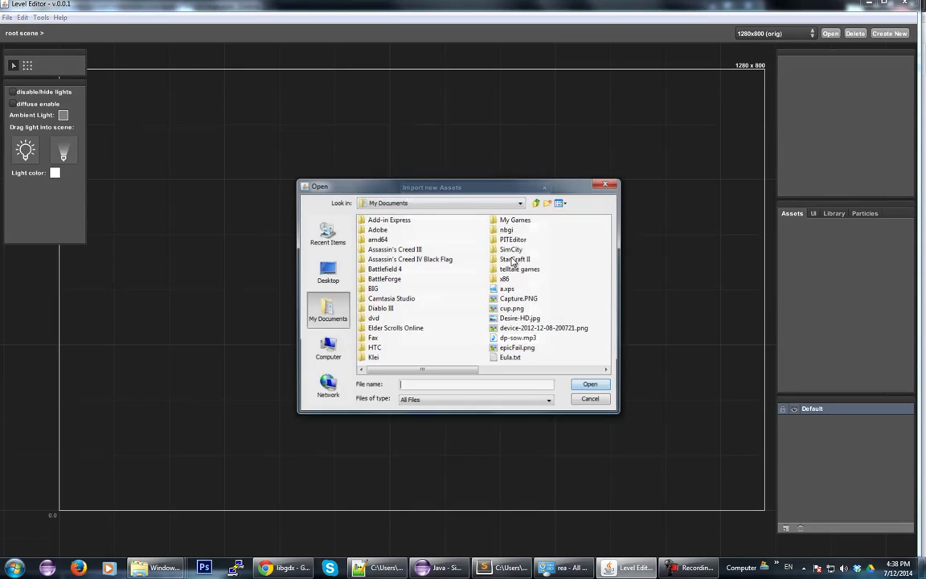
Step: Copy the demoproject folder's path from the file explorer and open that folder in the image file chooser
{"action": "mouse_move", "coordinate": [160, 572]}
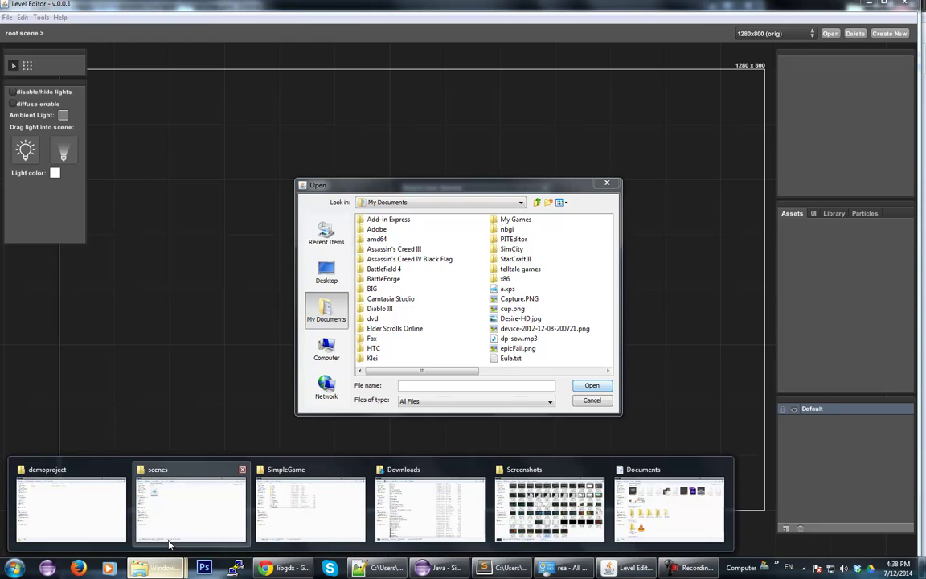
{"action": "left_click", "coordinate": [95, 501]}
{"action": "left_click", "coordinate": [481, 68]}
{"action": "key", "text": "ctrl+c"}
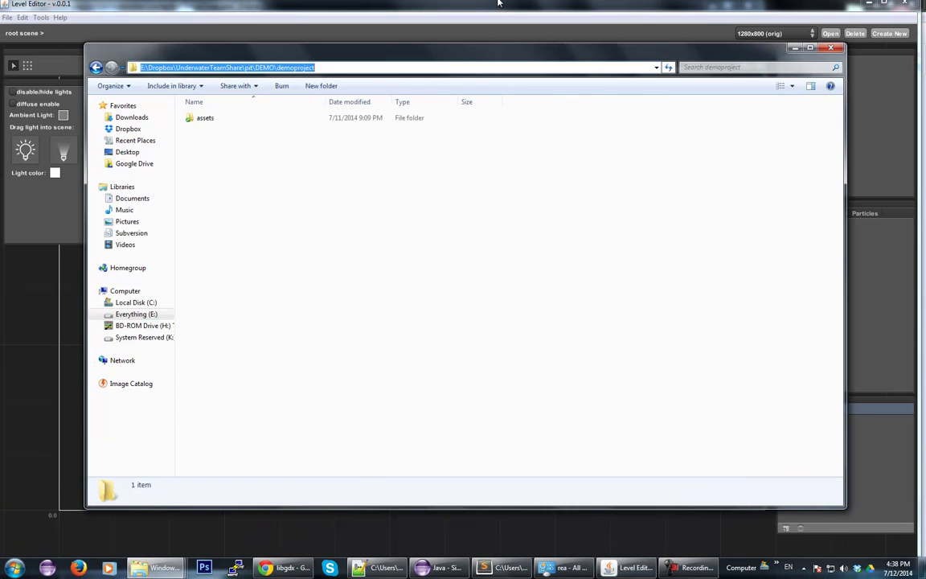
{"action": "left_click", "coordinate": [498, 3]}
{"action": "key", "text": "ctrl+v"}
{"action": "key", "text": "Return"}
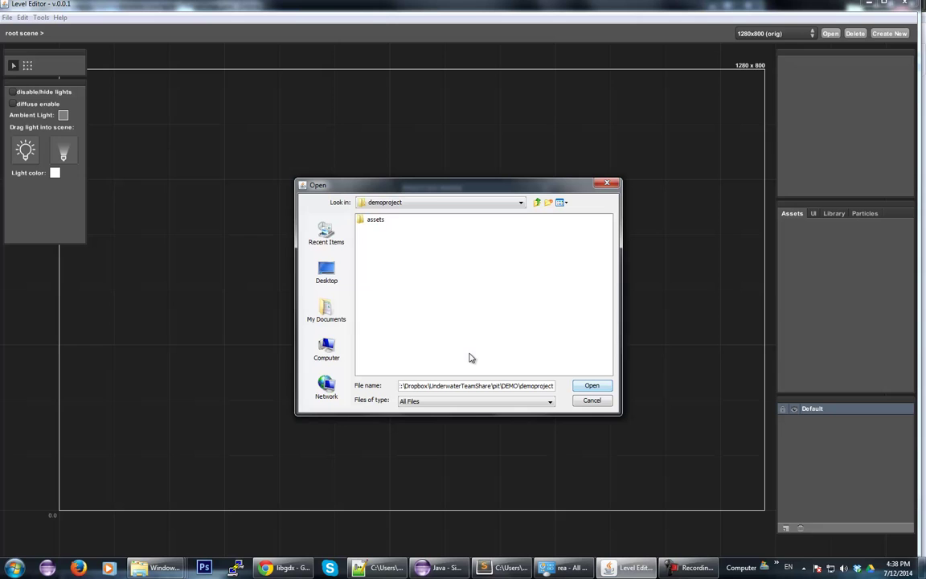
Step: Select all PNG images in the assets folder and import them into the project
{"action": "double_click", "coordinate": [371, 219]}
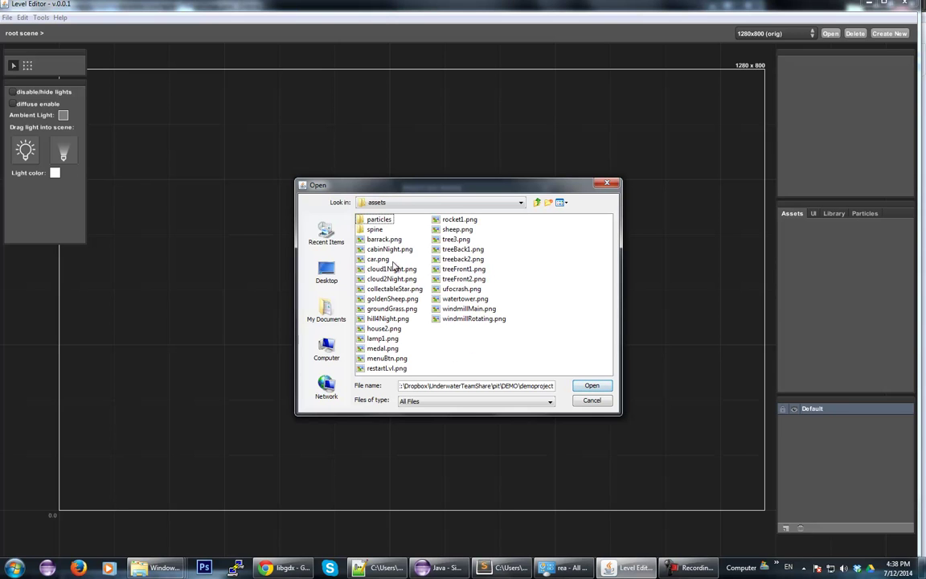
{"action": "key", "text": "ctrl+a"}
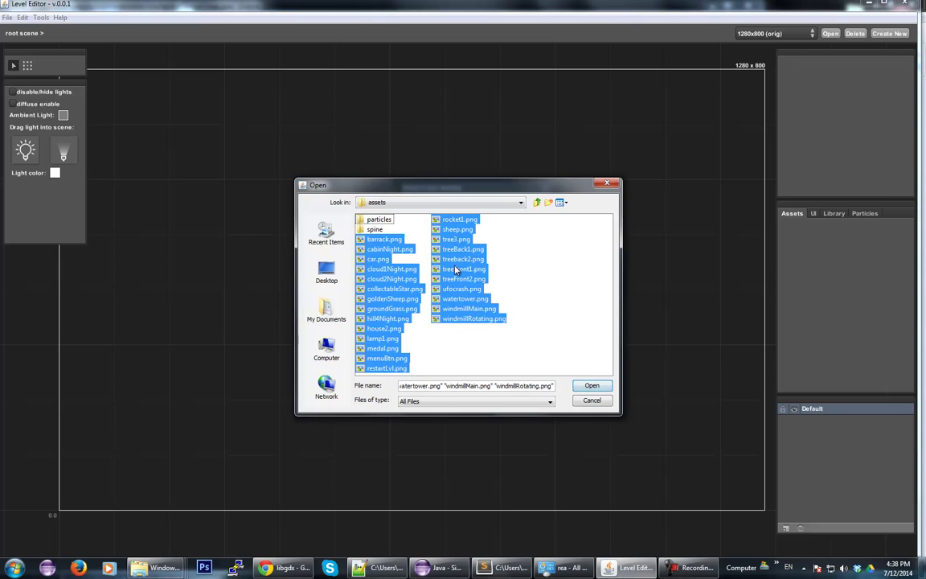
{"action": "left_click", "coordinate": [372, 230], "text": "ctrl"}
{"action": "left_click", "coordinate": [592, 387]}
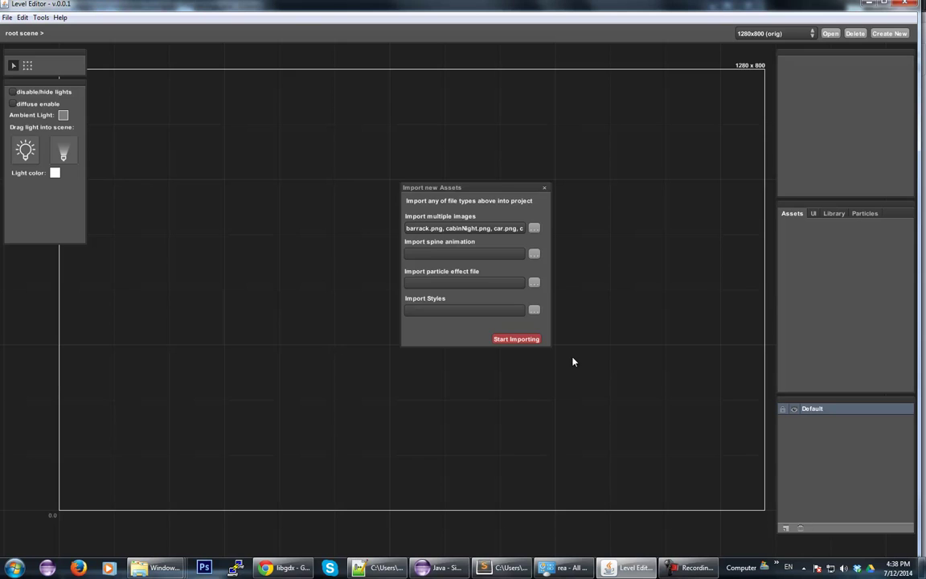
Step: Place a ground grass tile from the assets at the scene's origin corner
{"action": "middle_click_drag", "start_coordinate": [657, 223], "coordinate": [410, 396]}
{"action": "left_click_drag", "start_coordinate": [906, 245], "coordinate": [906, 288]}
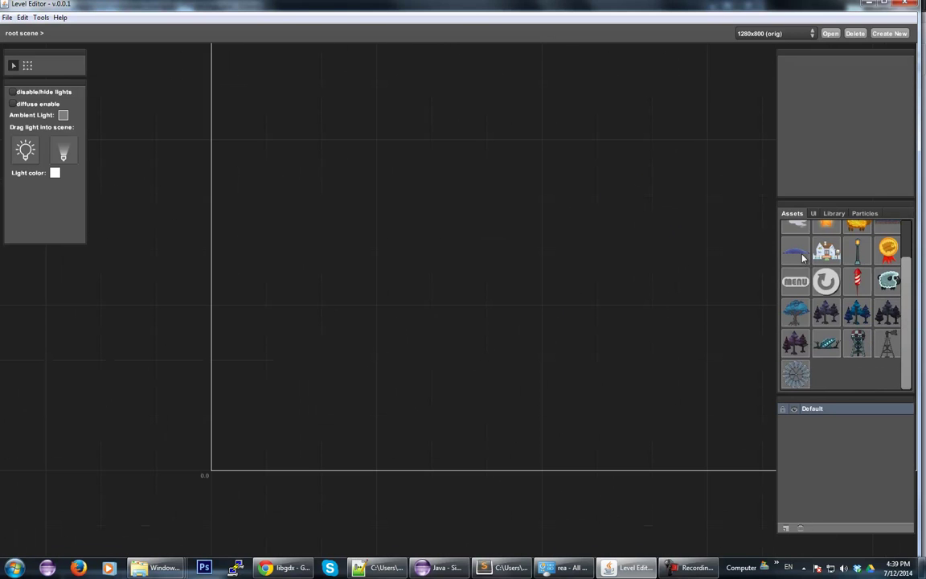
{"action": "scroll", "coordinate": [816, 318], "scroll_direction": "up", "scroll_amount": 3}
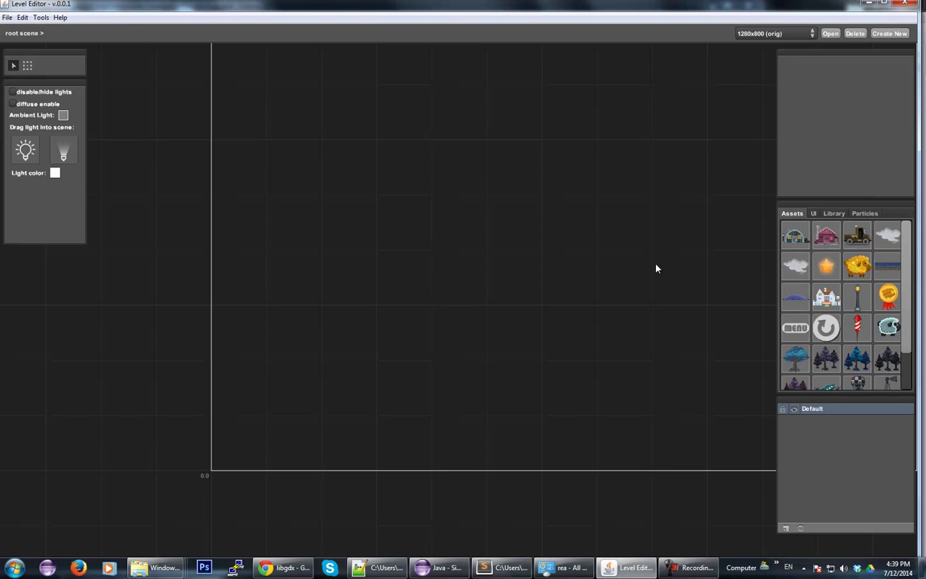
{"action": "left_click_drag", "start_coordinate": [884, 272], "coordinate": [328, 440]}
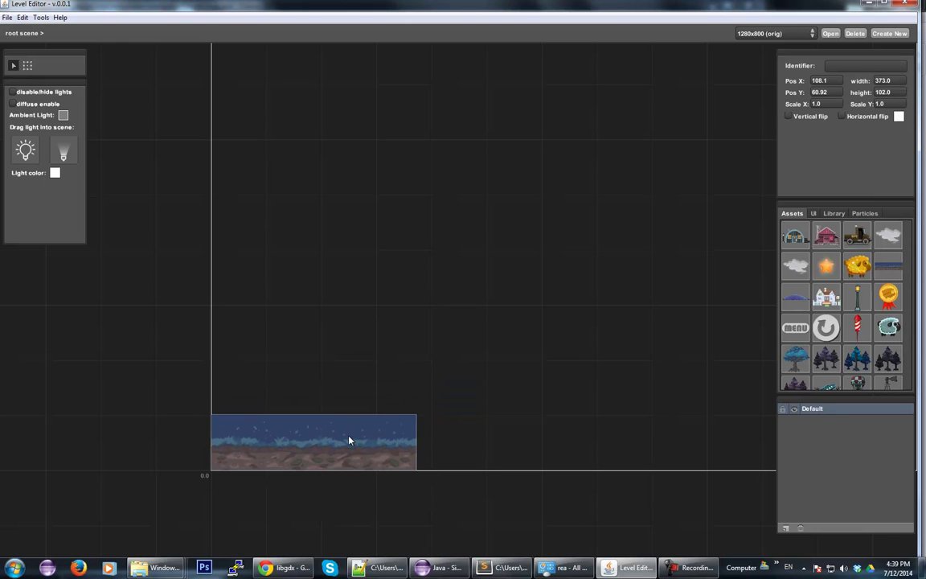
{"action": "left_click", "coordinate": [467, 377]}
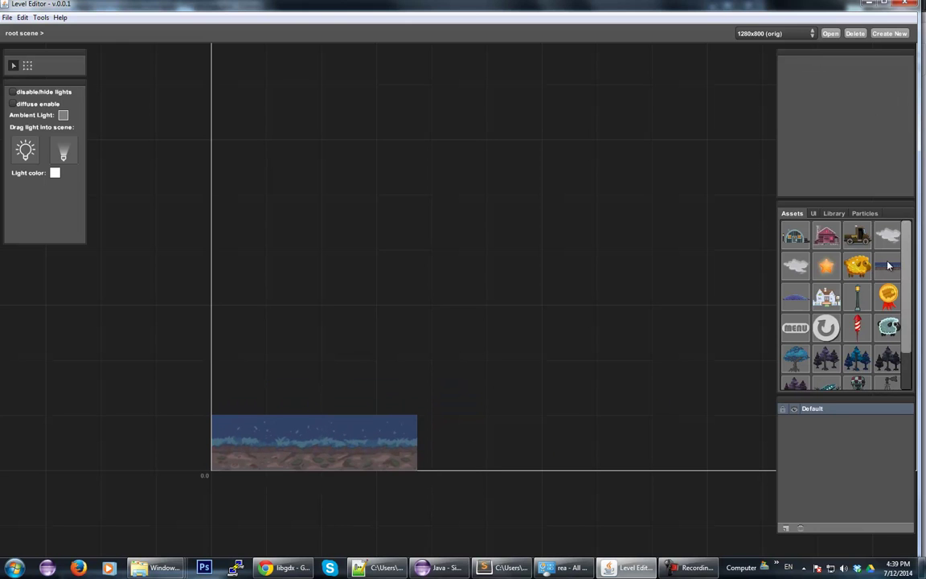
Step: Place a second ground grass tile directly against the right edge of the first one
{"action": "left_click_drag", "start_coordinate": [887, 265], "coordinate": [527, 441]}
{"action": "left_click_drag", "start_coordinate": [475, 454], "coordinate": [467, 455]}
{"action": "left_click", "coordinate": [498, 379]}
{"action": "left_click", "coordinate": [478, 464]}
Step: Duplicate the two ground tiles and place the copies at the right end of the ground strip
{"action": "left_click_drag", "start_coordinate": [293, 379], "coordinate": [630, 447]}
{"action": "key", "text": "Right"}
{"action": "left_click_drag", "start_coordinate": [435, 444], "coordinate": [658, 342], "text": "alt"}
{"action": "middle_click_drag", "start_coordinate": [709, 431], "coordinate": [483, 420]}
{"action": "left_click", "coordinate": [330, 439]}
{"action": "left_click_drag", "start_coordinate": [327, 434], "coordinate": [463, 336]}
{"action": "left_click_drag", "start_coordinate": [343, 282], "coordinate": [509, 347]}
{"action": "left_click_drag", "start_coordinate": [409, 343], "coordinate": [593, 438]}
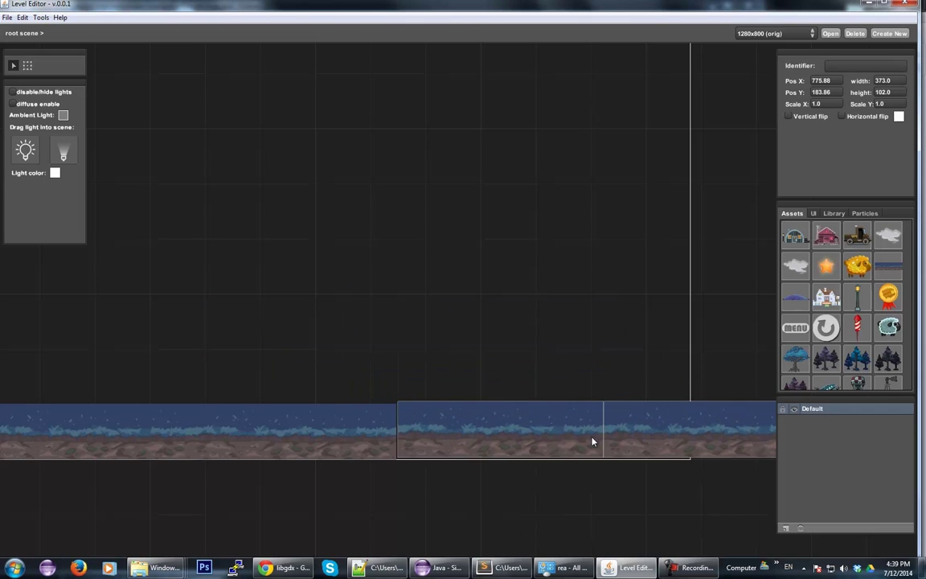
Step: Align the duplicated ground tiles with the scene's bottom edge and close the gaps between neighbouring tiles
{"action": "left_click", "coordinate": [531, 377]}
{"action": "left_click_drag", "start_coordinate": [474, 371], "coordinate": [728, 431]}
{"action": "left_click", "coordinate": [532, 334]}
{"action": "left_click", "coordinate": [459, 422]}
{"action": "left_click", "coordinate": [538, 366]}
{"action": "left_click", "coordinate": [634, 430]}
{"action": "left_click", "coordinate": [610, 345]}
{"action": "left_click", "coordinate": [635, 424]}
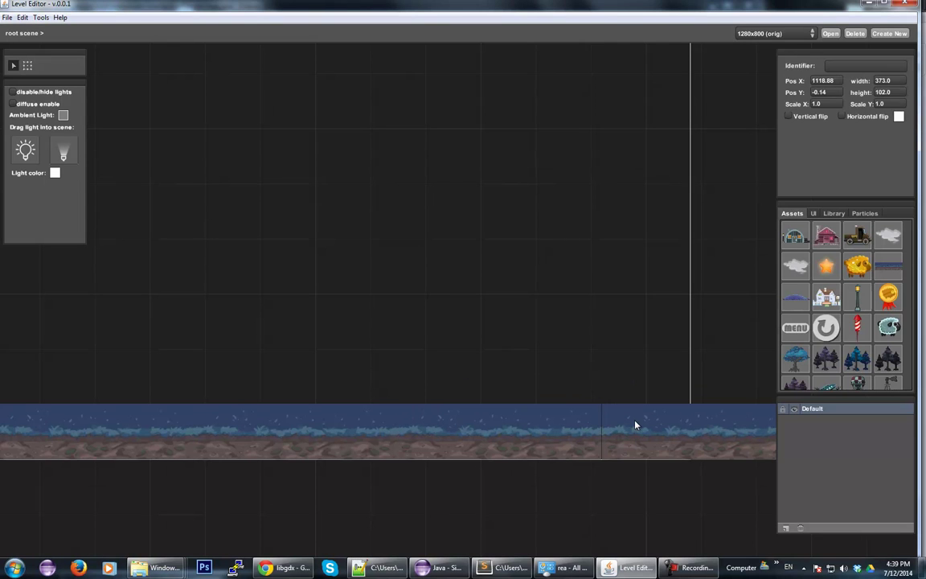
{"action": "left_click", "coordinate": [630, 360]}
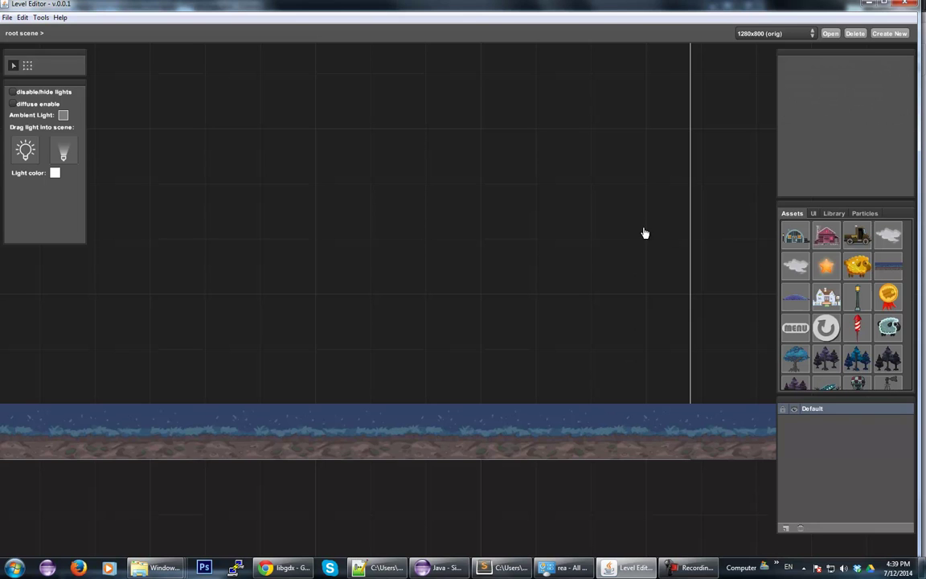
{"action": "left_click_drag", "start_coordinate": [600, 264], "coordinate": [714, 284]}
{"action": "left_click_drag", "start_coordinate": [620, 356], "coordinate": [495, 312]}
{"action": "left_click_drag", "start_coordinate": [713, 337], "coordinate": [740, 386]}
{"action": "left_click_drag", "start_coordinate": [268, 262], "coordinate": [286, 285]}
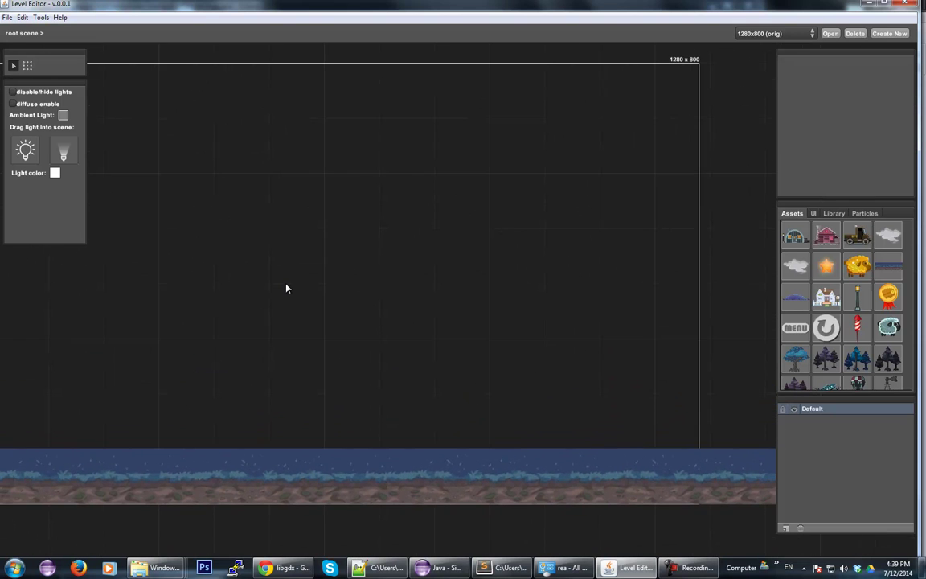
{"action": "left_click_drag", "start_coordinate": [261, 289], "coordinate": [417, 275]}
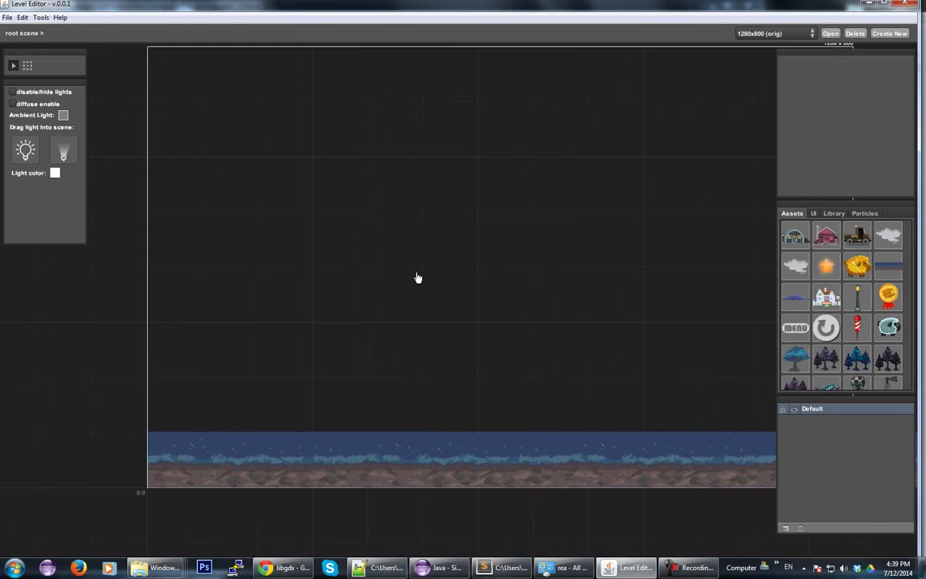
{"action": "left_click_drag", "start_coordinate": [616, 205], "coordinate": [539, 237]}
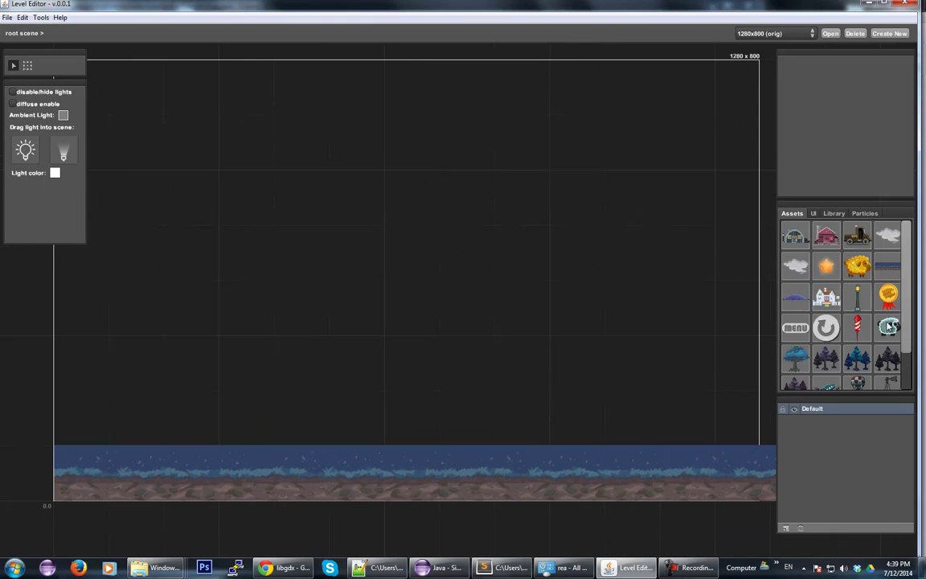
Step: Place a small purple tree group and a tall dark tree group on the left part of the ground
{"action": "scroll", "coordinate": [836, 321], "scroll_direction": "down", "scroll_amount": 2}
{"action": "left_click_drag", "start_coordinate": [841, 332], "coordinate": [155, 446]}
{"action": "left_click_drag", "start_coordinate": [873, 320], "coordinate": [233, 324]}
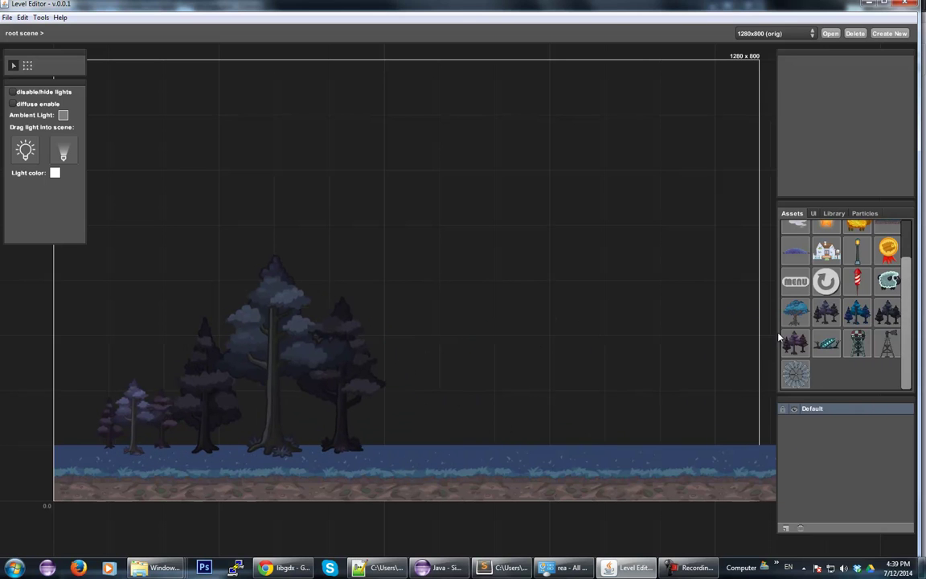
{"action": "left_click", "coordinate": [337, 338]}
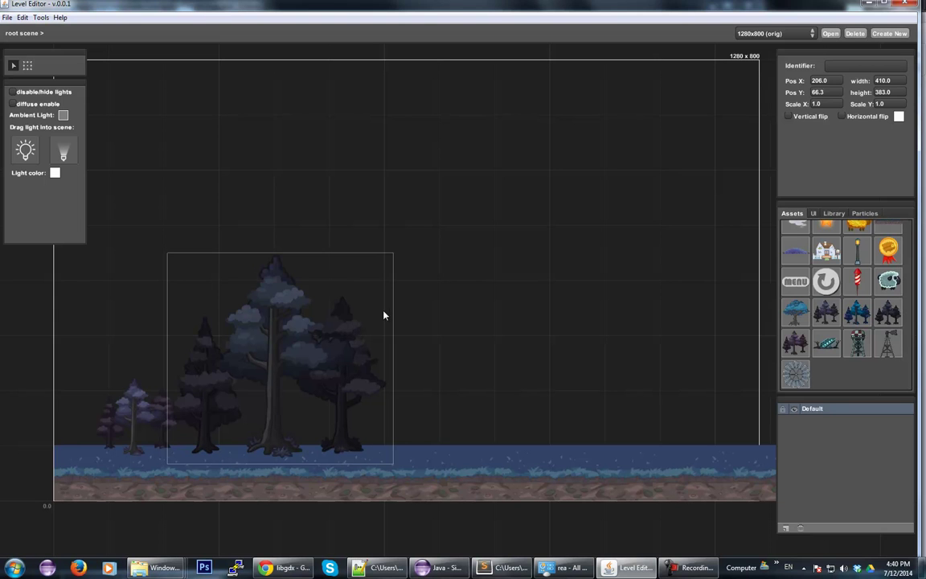
{"action": "left_click", "coordinate": [522, 325]}
Step: Fill the rest of the ground with blue trees mid-scene, small purple tree groups and a second tall dark tree group
{"action": "left_click_drag", "start_coordinate": [861, 320], "coordinate": [398, 353]}
{"action": "left_click_drag", "start_coordinate": [794, 344], "coordinate": [558, 403]}
{"action": "left_click_drag", "start_coordinate": [792, 326], "coordinate": [609, 404]}
{"action": "left_click_drag", "start_coordinate": [827, 312], "coordinate": [530, 398]}
{"action": "left_click_drag", "start_coordinate": [290, 251], "coordinate": [434, 248]}
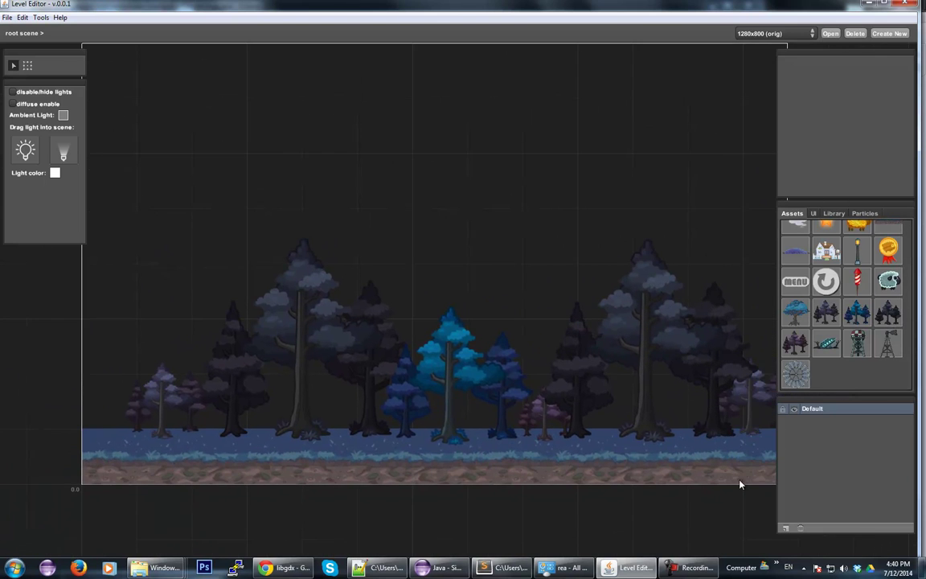
Step: Add a new layer named treeline and select it
{"action": "left_click", "coordinate": [786, 529]}
{"action": "type", "text": "treeline"}
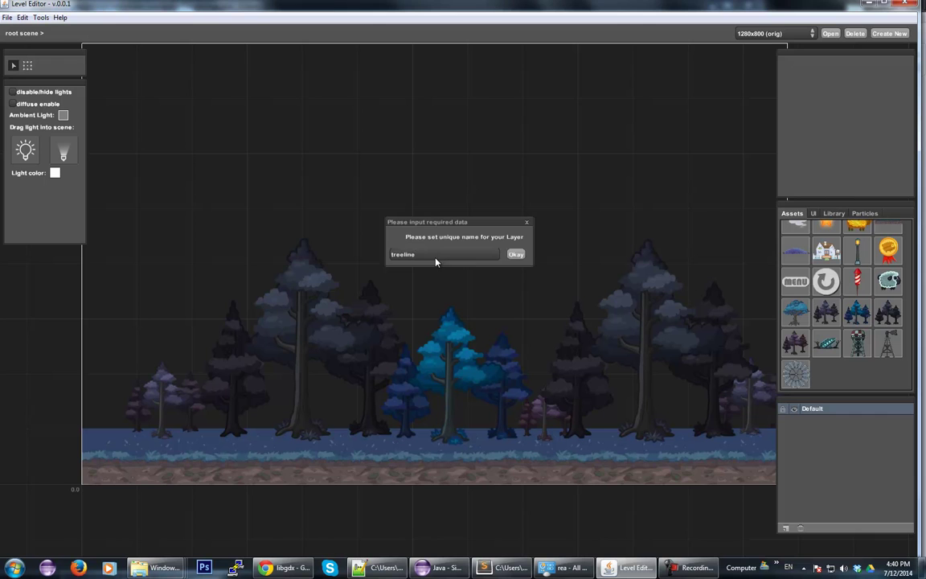
{"action": "left_click", "coordinate": [517, 255]}
{"action": "left_click_drag", "start_coordinate": [800, 410], "coordinate": [820, 428]}
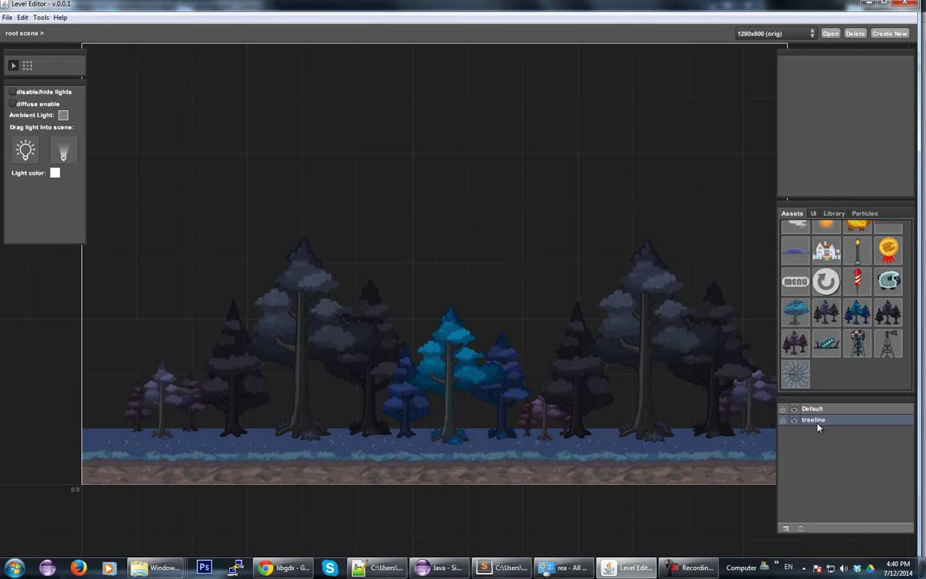
Step: Move both tall dark tree groups from the Default layer to the treeline layer and shift them slightly left and down
{"action": "left_click_drag", "start_coordinate": [155, 223], "coordinate": [443, 249]}
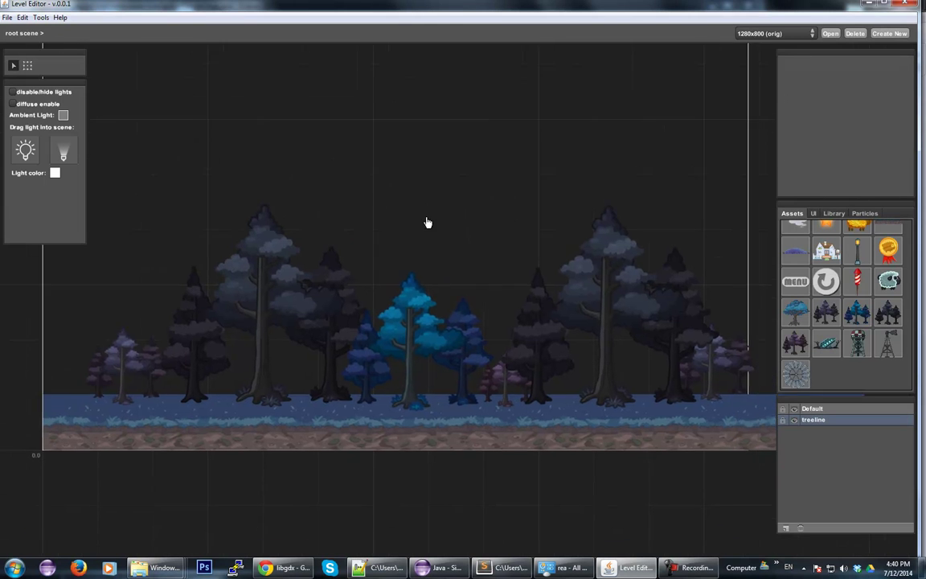
{"action": "left_click", "coordinate": [140, 385]}
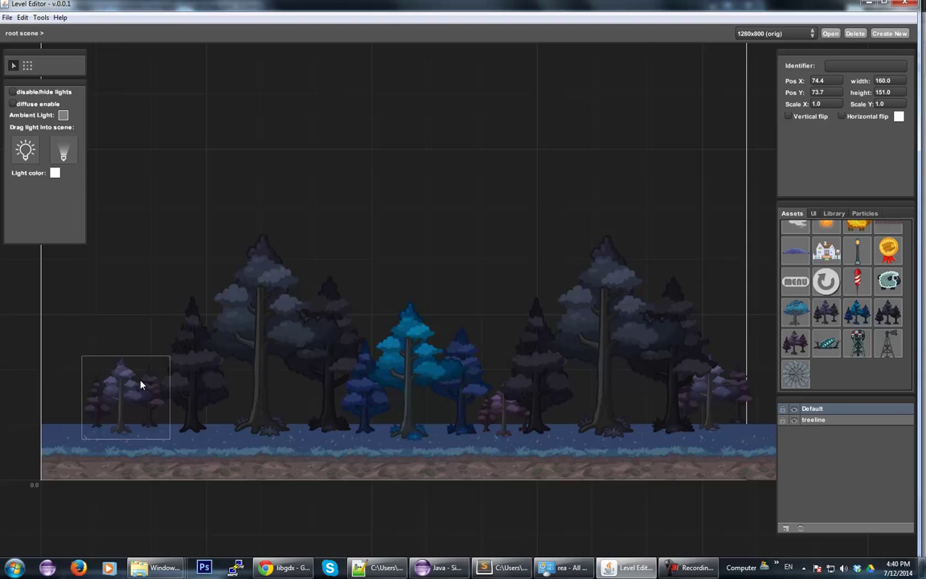
{"action": "left_click", "coordinate": [206, 353]}
{"action": "left_click", "coordinate": [625, 301]}
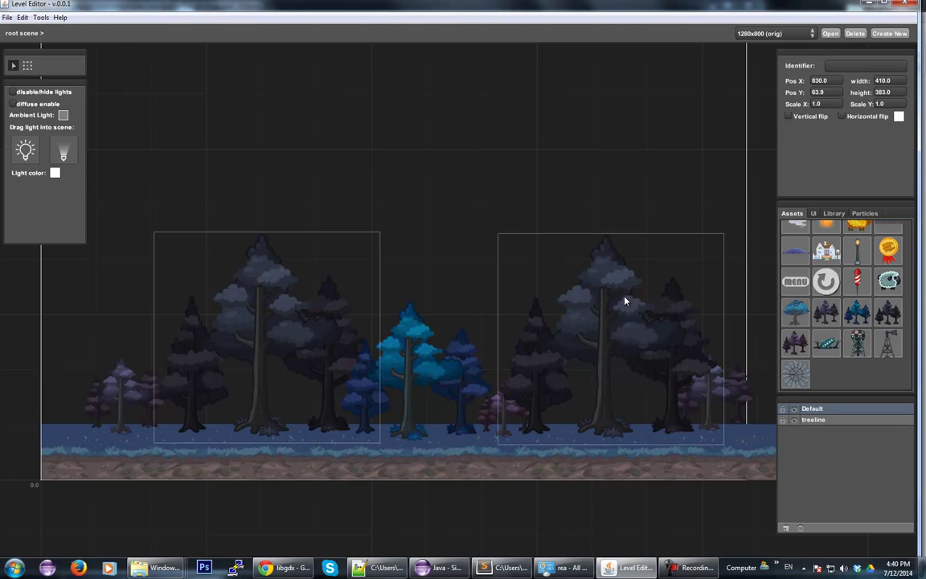
{"action": "key", "text": "ctrl+x"}
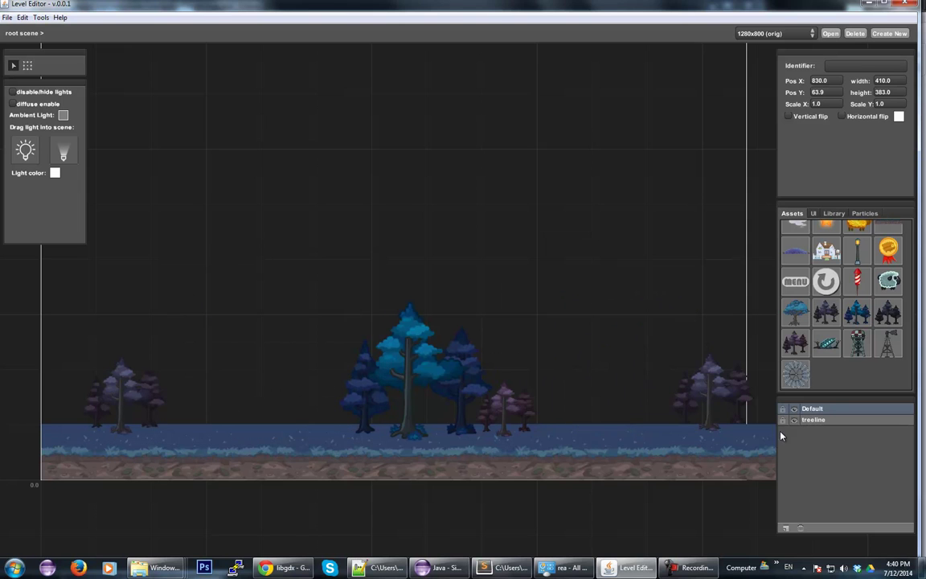
{"action": "left_click", "coordinate": [814, 420]}
{"action": "key", "text": "ctrl+v"}
{"action": "mouse_move", "coordinate": [609, 335]}
{"action": "left_mouse_down"}
{"action": "mouse_move", "coordinate": [599, 330]}
{"action": "mouse_move", "coordinate": [601, 338]}
{"action": "left_mouse_up"}
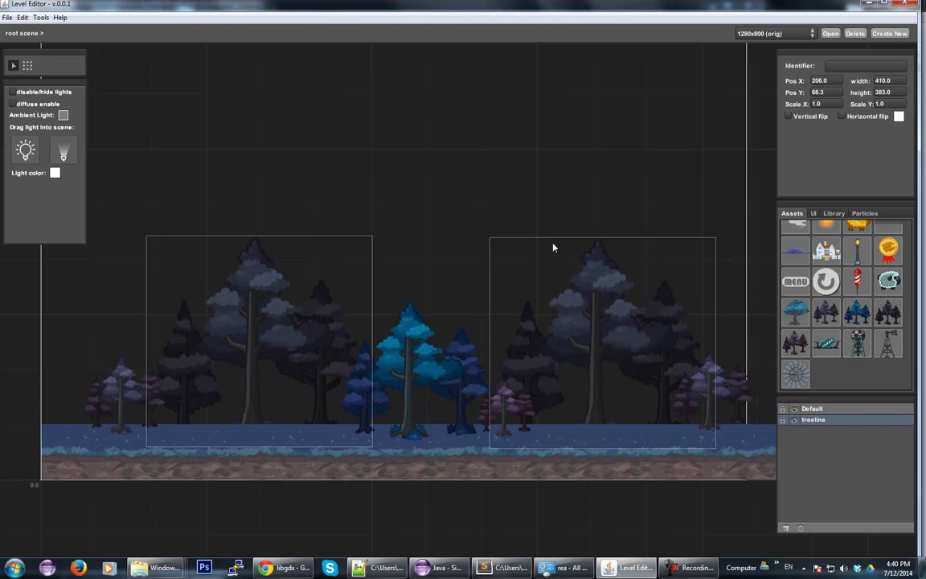
Step: Place two small purple tree groups on the treeline layer, one in front of each tall dark tree group
{"action": "left_click", "coordinate": [556, 215]}
{"action": "left_click_drag", "start_coordinate": [854, 321], "coordinate": [609, 406]}
{"action": "left_click_drag", "start_coordinate": [838, 314], "coordinate": [272, 389]}
{"action": "middle_click_drag", "start_coordinate": [482, 199], "coordinate": [411, 164]}
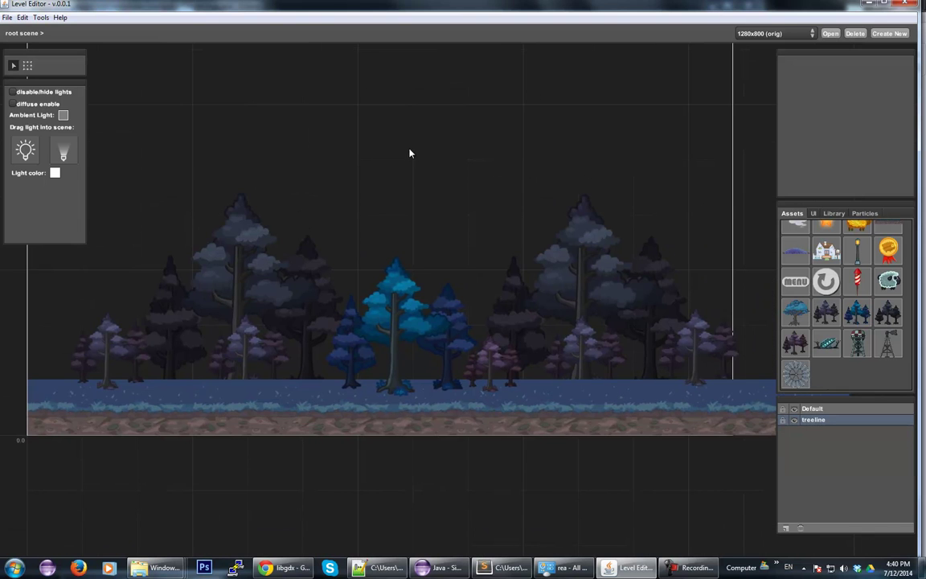
{"action": "middle_click_drag", "start_coordinate": [531, 168], "coordinate": [590, 211]}
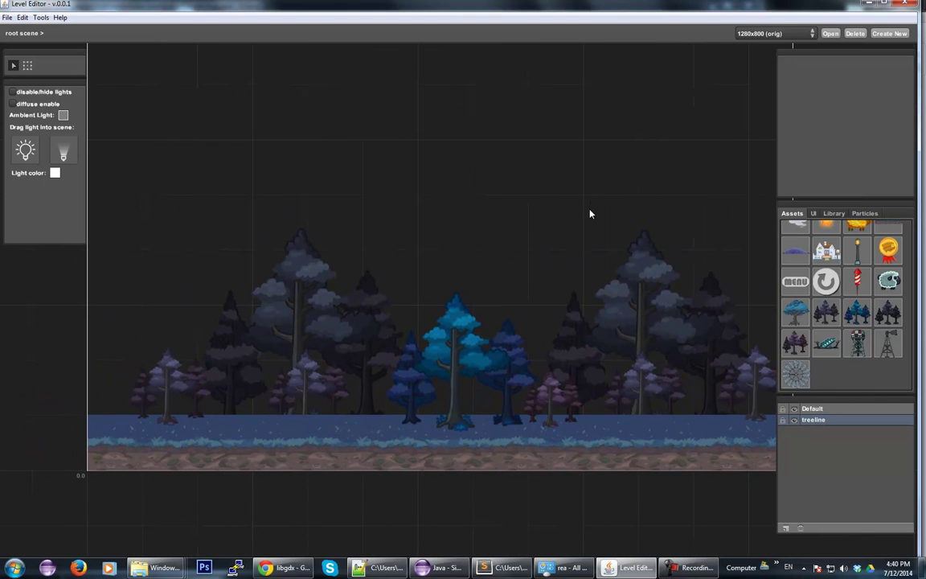
Step: Place the purple grassy hill in the scene and move it down onto the right part of the ground
{"action": "left_click_drag", "start_coordinate": [795, 251], "coordinate": [491, 242]}
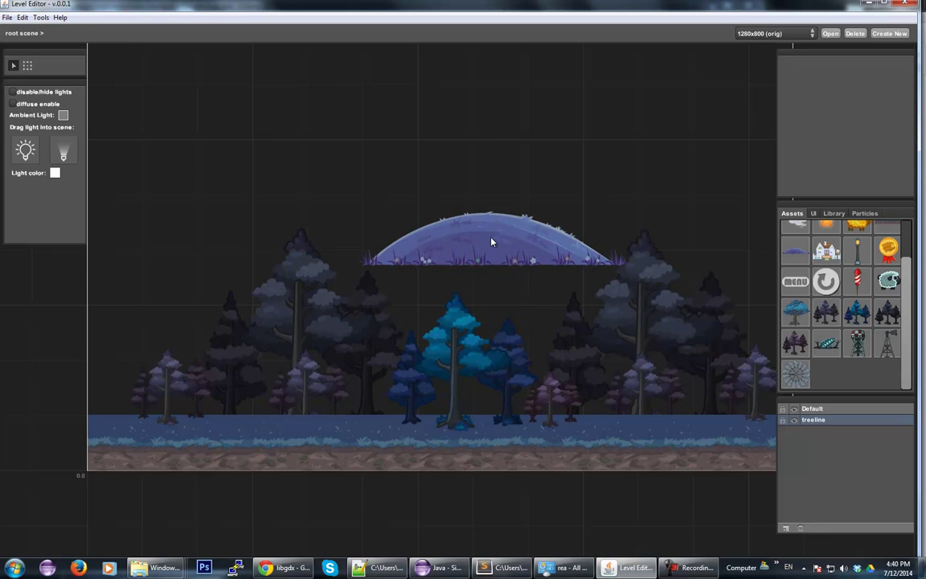
{"action": "middle_click_drag", "start_coordinate": [455, 209], "coordinate": [487, 236]}
{"action": "left_click", "coordinate": [499, 248]}
{"action": "middle_click_drag", "start_coordinate": [599, 188], "coordinate": [454, 118]}
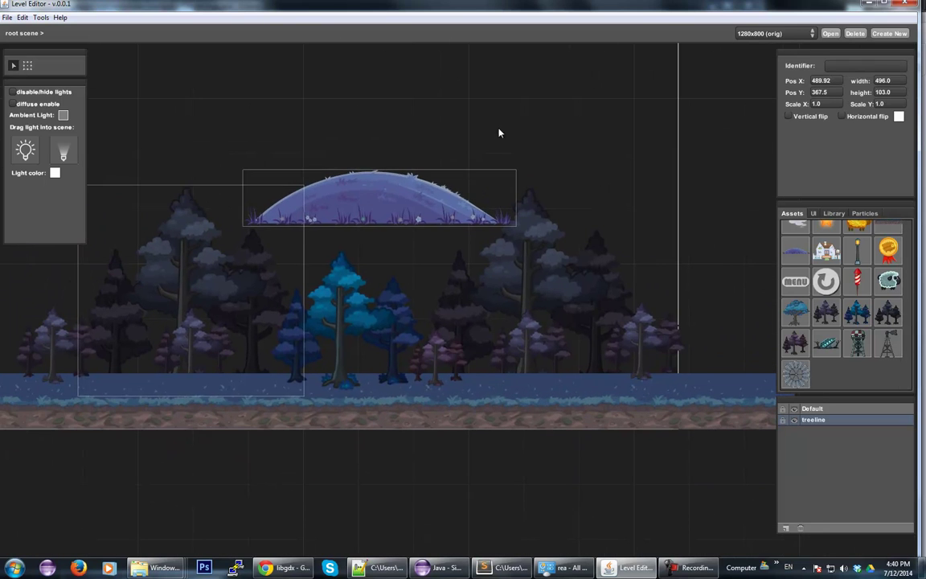
{"action": "left_click_drag", "start_coordinate": [403, 192], "coordinate": [584, 336]}
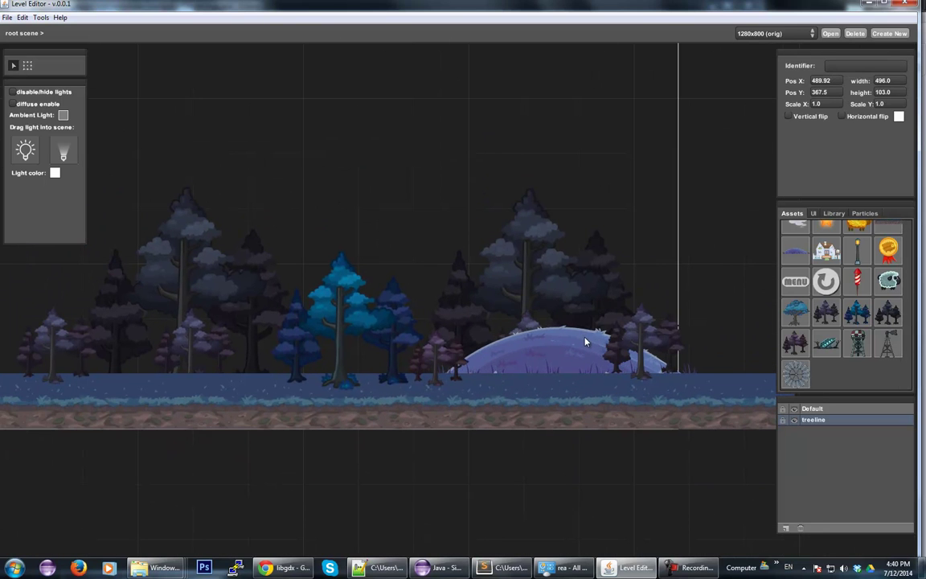
Step: Move the hill from the treeline layer to the Default layer and shift it slightly left
{"action": "key", "text": "ctrl+x"}
{"action": "left_click", "coordinate": [837, 411]}
{"action": "key", "text": "ctrl+v"}
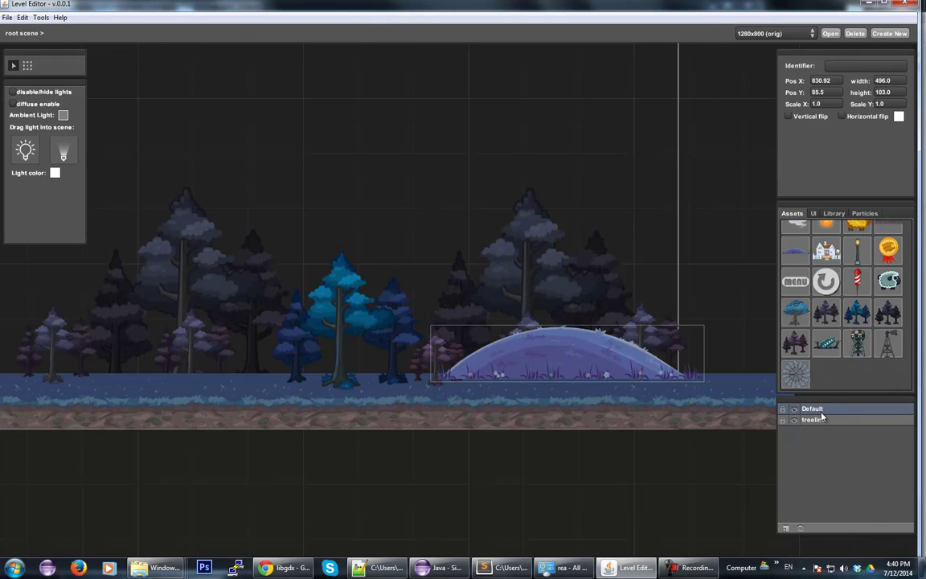
{"action": "left_click_drag", "start_coordinate": [574, 366], "coordinate": [560, 368]}
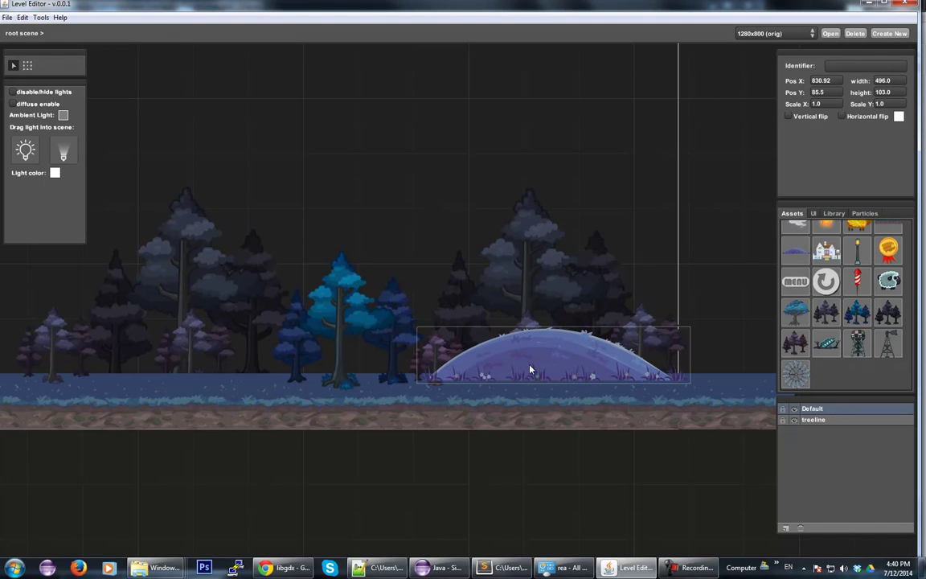
Step: Place the pink house in front of the first tall dark trees and the SPS truck beside it, near the blue trees
{"action": "left_click", "coordinate": [405, 360]}
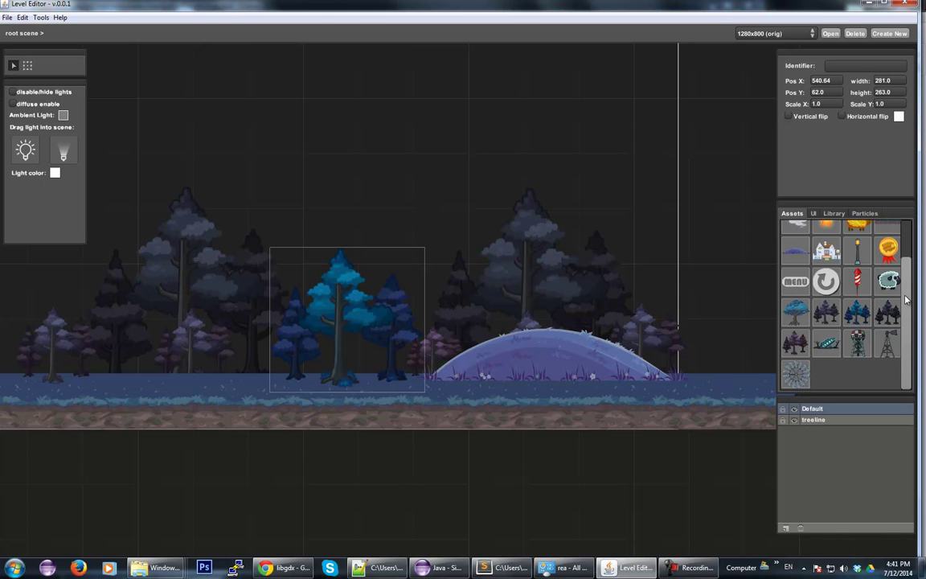
{"action": "scroll", "coordinate": [905, 300], "scroll_direction": "up", "scroll_amount": 2}
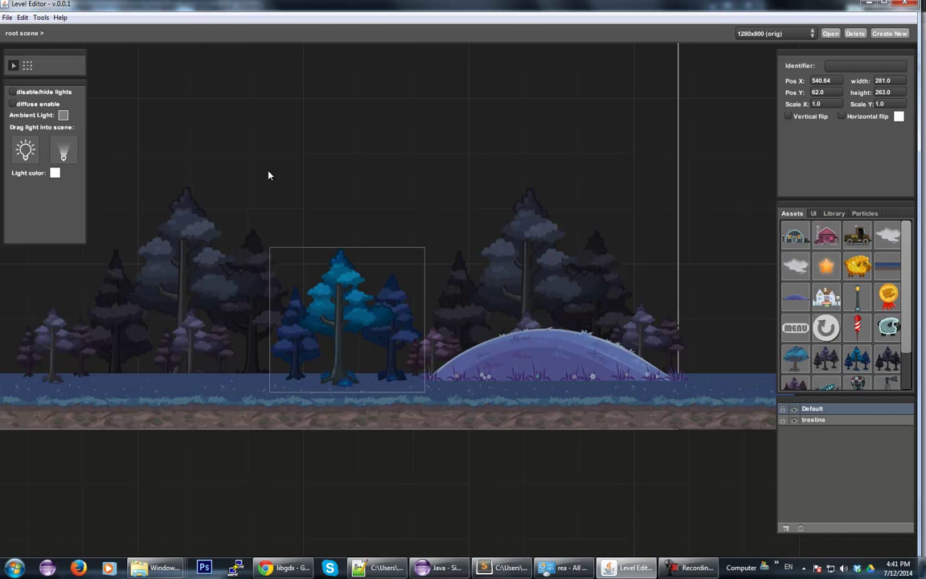
{"action": "middle_click_drag", "start_coordinate": [269, 174], "coordinate": [448, 170]}
{"action": "left_click_drag", "start_coordinate": [818, 234], "coordinate": [299, 296]}
{"action": "left_click_drag", "start_coordinate": [857, 235], "coordinate": [415, 311]}
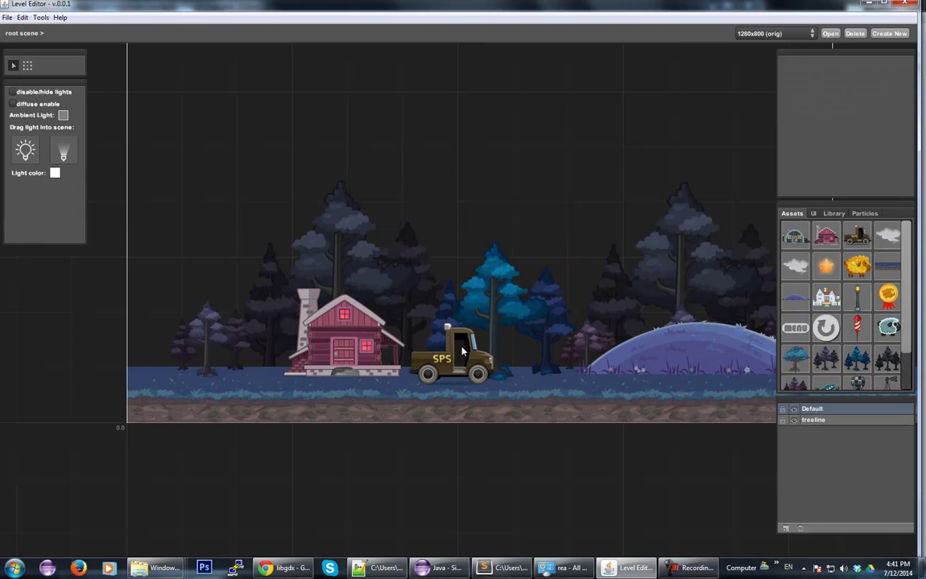
Step: Place two small and two large clouds in the sky, and a street lamp and a sheep left of the house
{"action": "left_click_drag", "start_coordinate": [888, 235], "coordinate": [237, 179]}
{"action": "left_click_drag", "start_coordinate": [902, 237], "coordinate": [574, 190]}
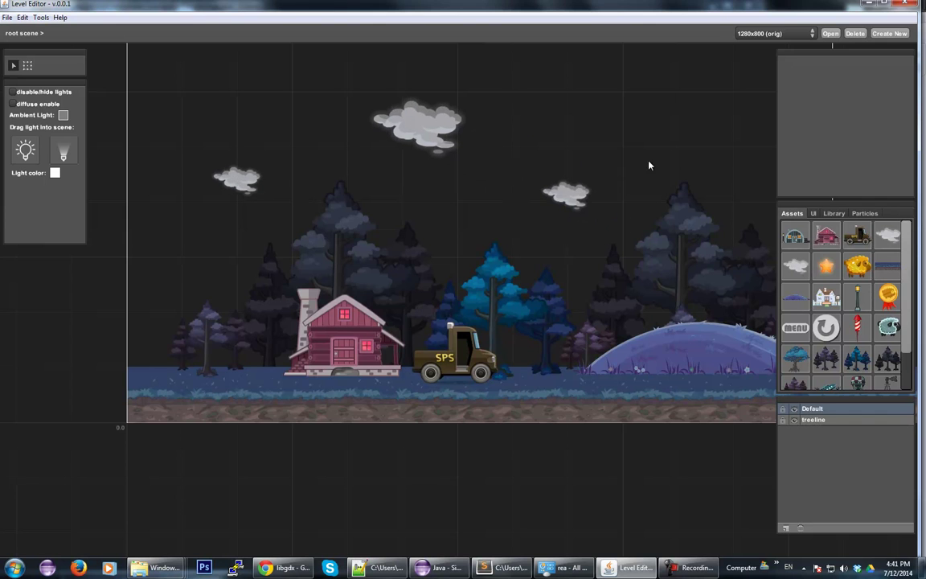
{"action": "left_click_drag", "start_coordinate": [898, 245], "coordinate": [711, 103]}
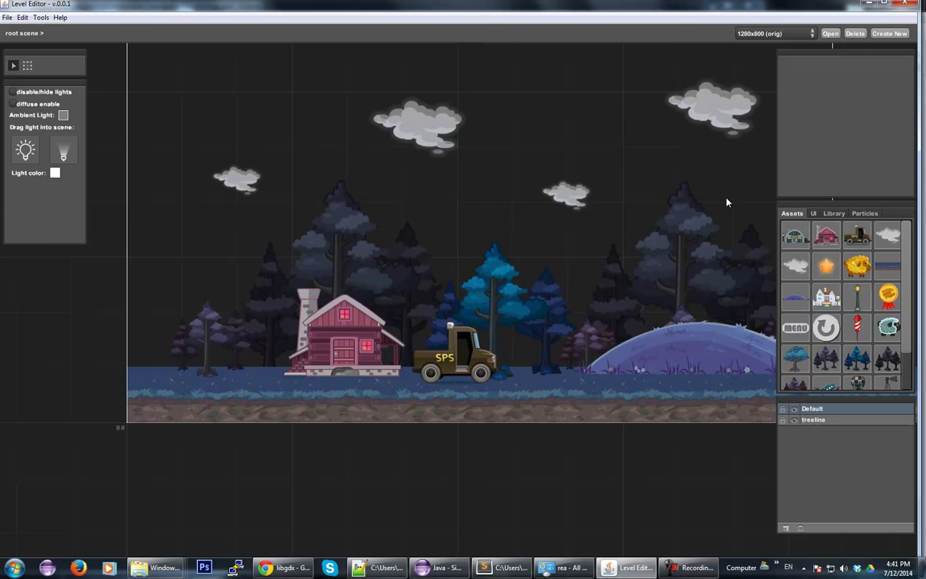
{"action": "left_click_drag", "start_coordinate": [858, 297], "coordinate": [274, 362]}
{"action": "left_click_drag", "start_coordinate": [888, 326], "coordinate": [207, 363]}
Step: Place the checkered water tower on the ground at the left edge of the hill
{"action": "middle_click_drag", "start_coordinate": [647, 479], "coordinate": [542, 492]}
{"action": "scroll", "coordinate": [906, 309], "scroll_direction": "down", "scroll_amount": 2}
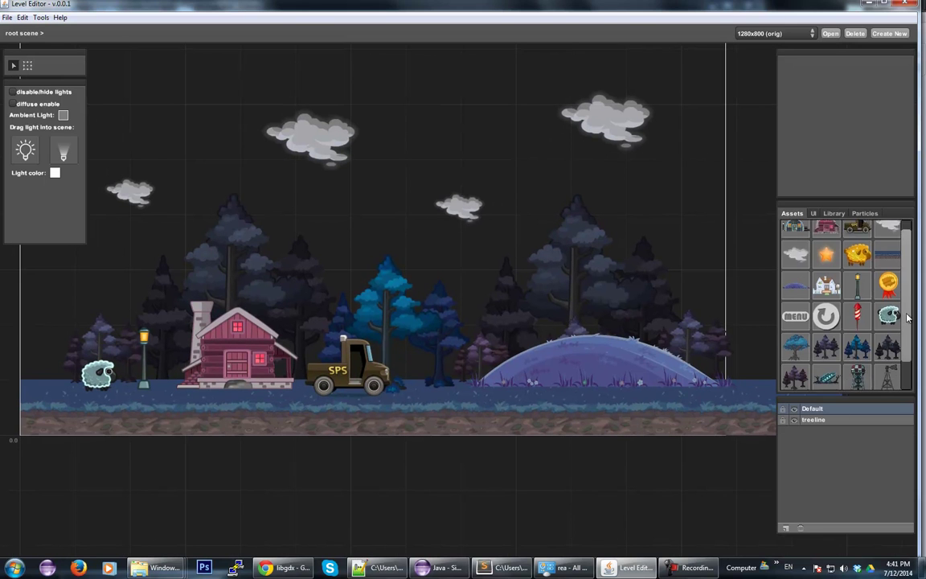
{"action": "left_click_drag", "start_coordinate": [857, 344], "coordinate": [554, 335]}
{"action": "left_click", "coordinate": [525, 287]}
{"action": "left_click_drag", "start_coordinate": [526, 291], "coordinate": [519, 290]}
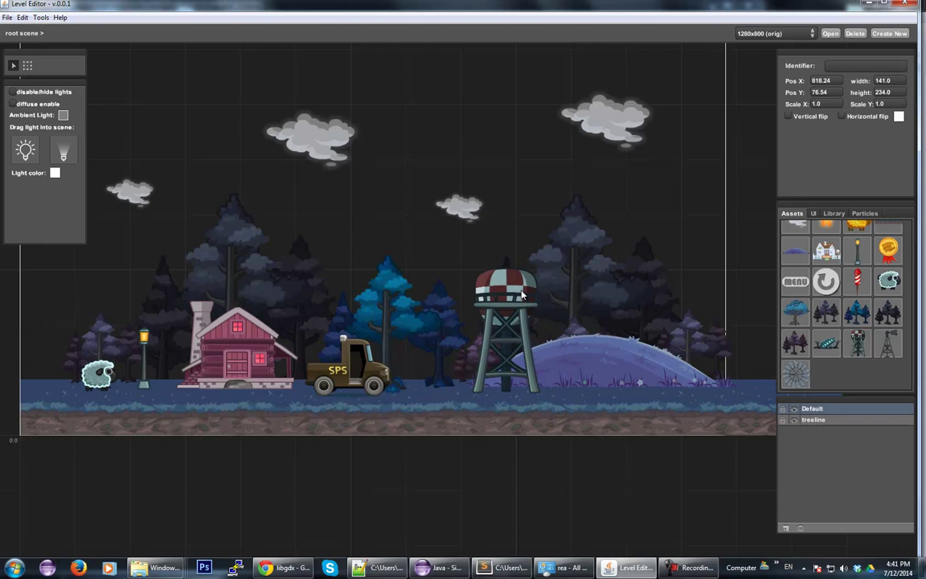
Step: Place the windmill tower at the right side of the hill and mount the bladed wheel on its top
{"action": "left_click_drag", "start_coordinate": [889, 351], "coordinate": [667, 364]}
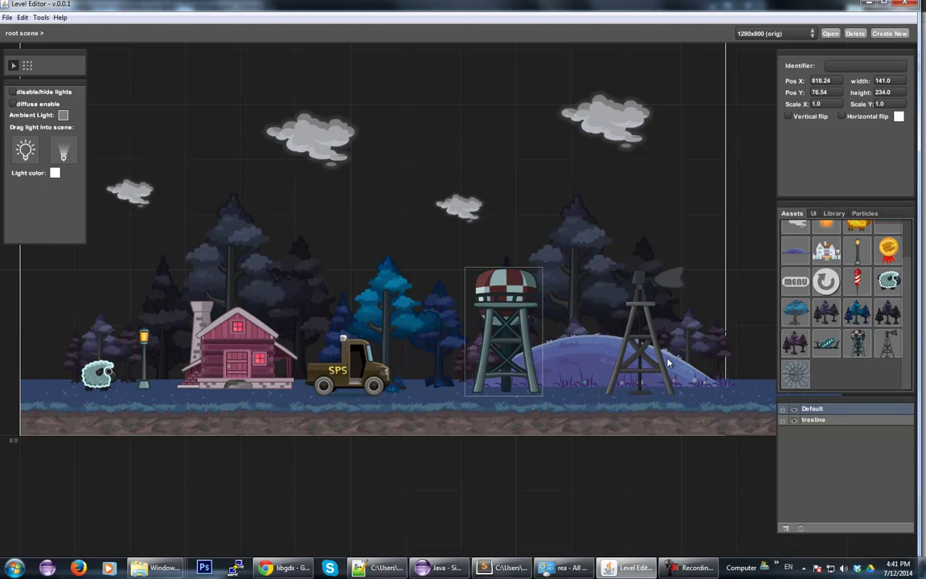
{"action": "left_click_drag", "start_coordinate": [795, 374], "coordinate": [692, 269]}
{"action": "left_click", "coordinate": [665, 370]}
Step: Shift the water tower right onto the hill and place the crashed UFO between it and the truck
{"action": "left_click_drag", "start_coordinate": [527, 283], "coordinate": [600, 286]}
{"action": "left_click_drag", "start_coordinate": [826, 343], "coordinate": [504, 323]}
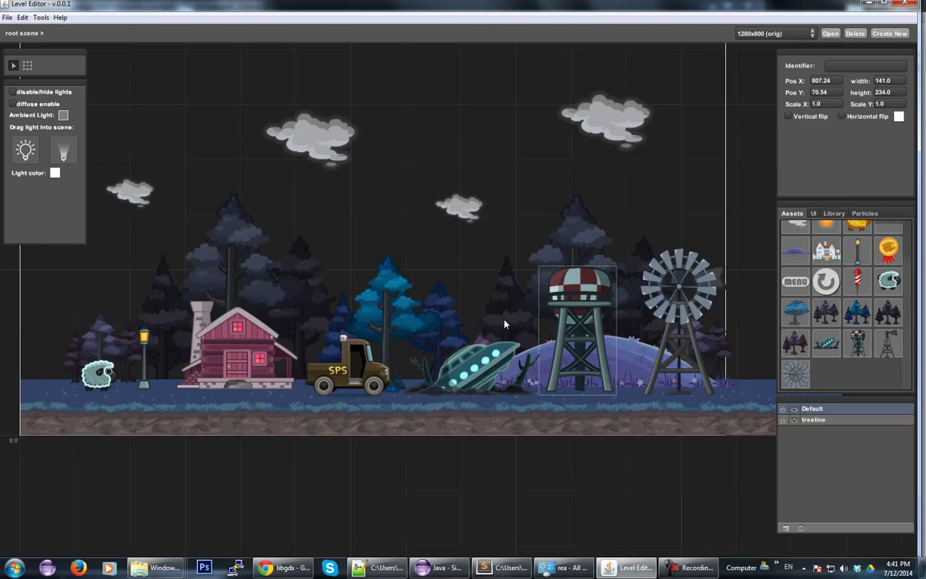
{"action": "left_click", "coordinate": [532, 502]}
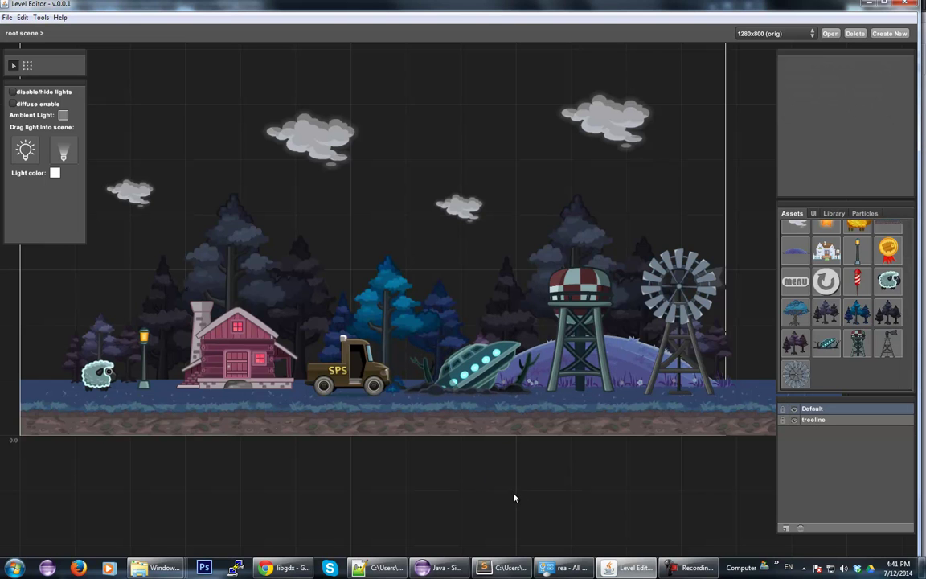
{"action": "middle_click_drag", "start_coordinate": [500, 476], "coordinate": [520, 486]}
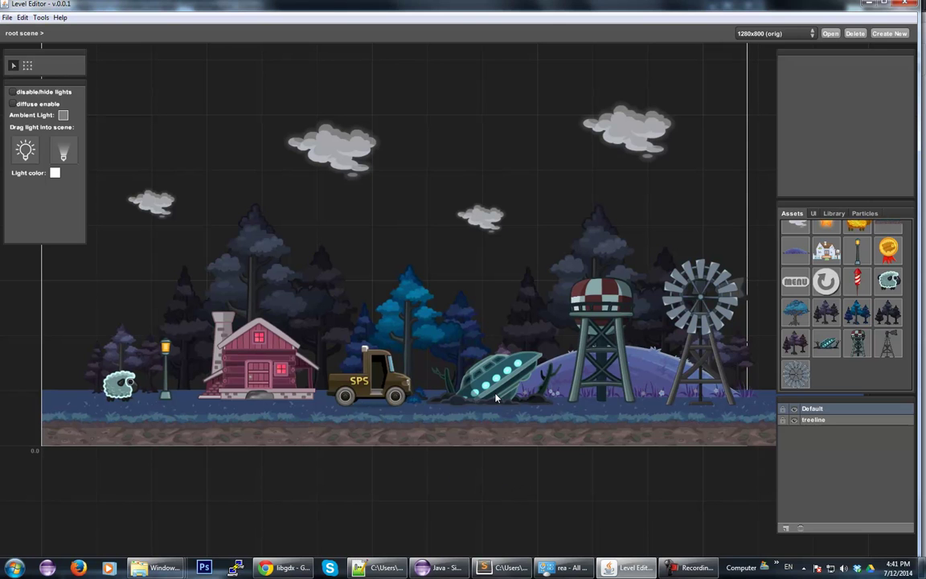
Step: Try moving the windmill wheel up off its tower separately and put it back on top
{"action": "left_click_drag", "start_coordinate": [718, 318], "coordinate": [709, 253]}
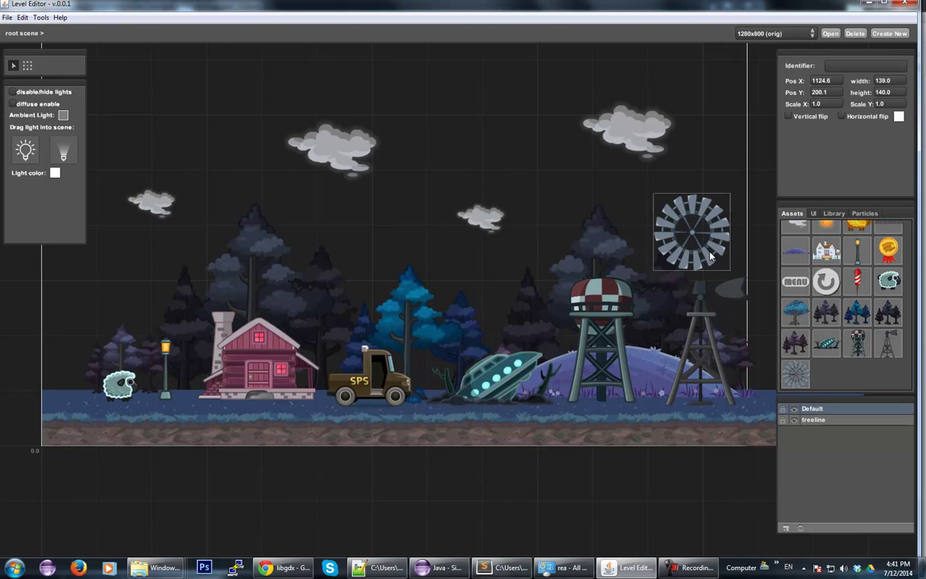
{"action": "left_click", "coordinate": [713, 303]}
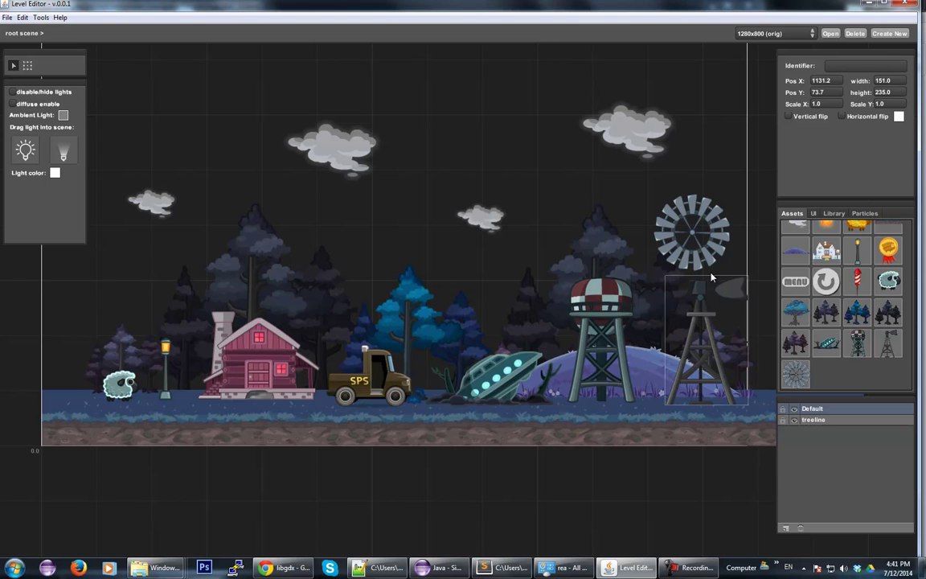
{"action": "left_click_drag", "start_coordinate": [718, 259], "coordinate": [725, 322]}
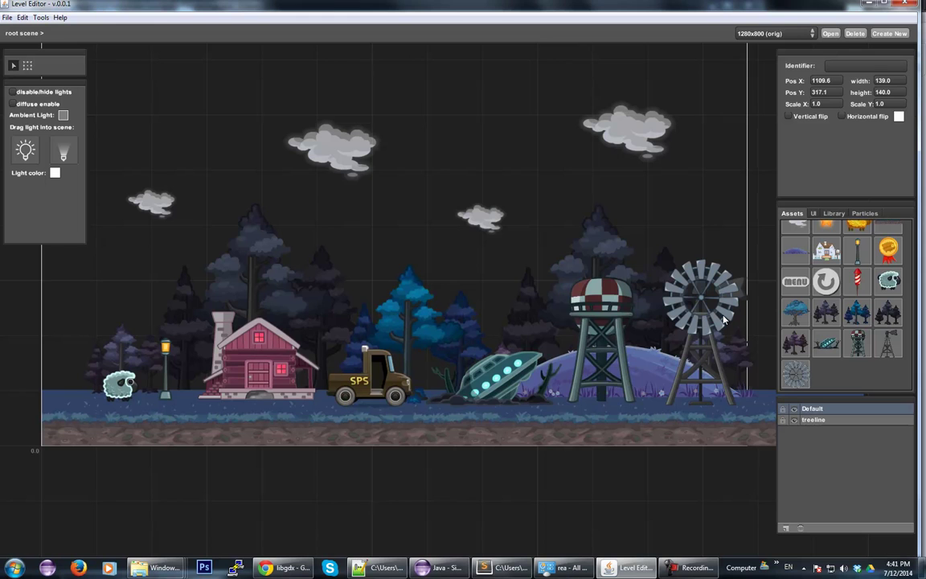
Step: Select the windmill wheel and tower together and group them into one composite item
{"action": "left_click", "coordinate": [730, 317]}
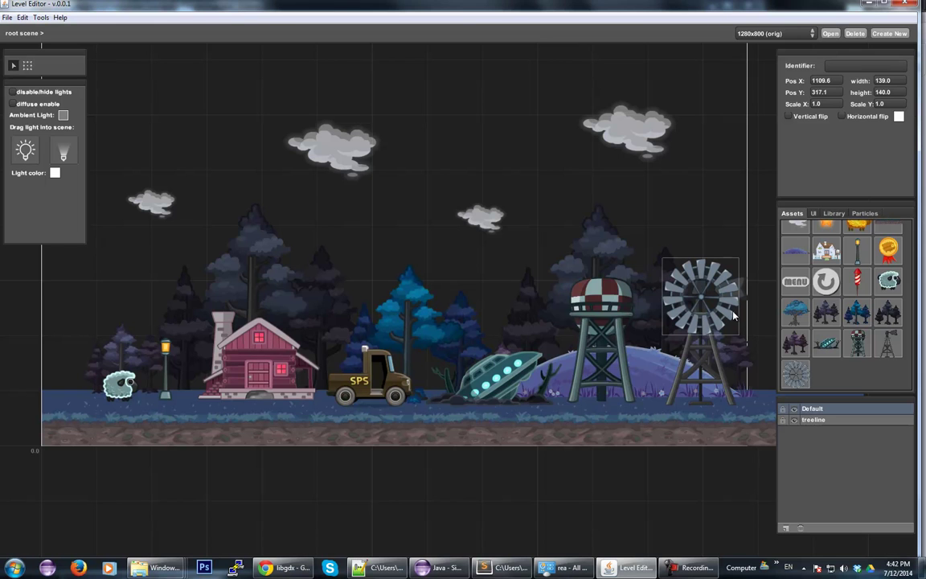
{"action": "left_click", "coordinate": [715, 360]}
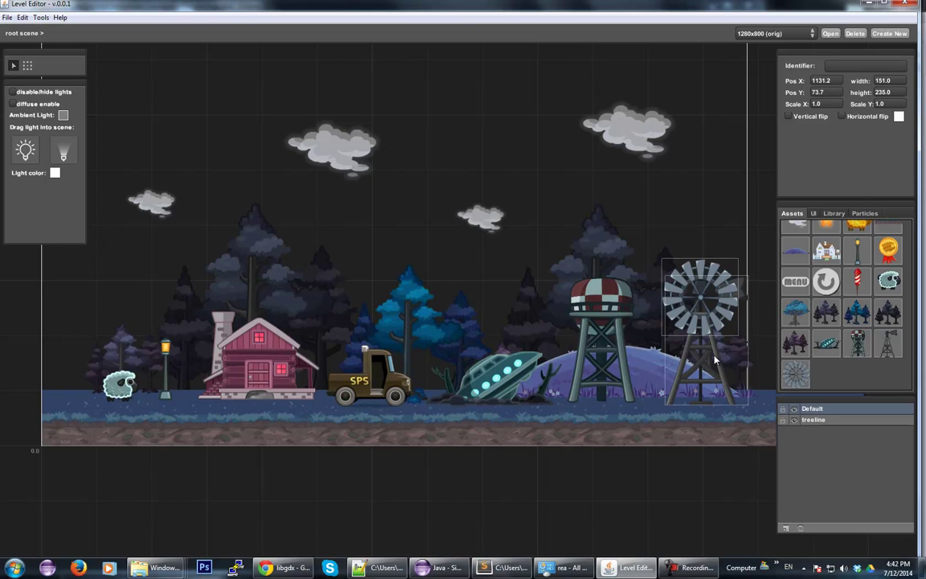
{"action": "right_click", "coordinate": [710, 281]}
{"action": "left_click", "coordinate": [734, 288]}
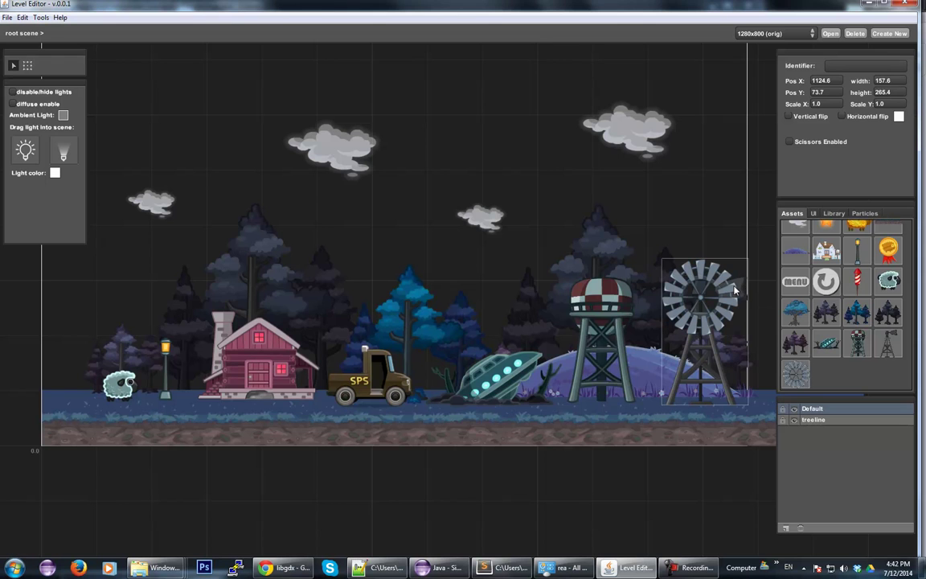
Step: Open the windmill composite for editing and examine its separate tower and wheel parts
{"action": "double_click", "coordinate": [730, 283]}
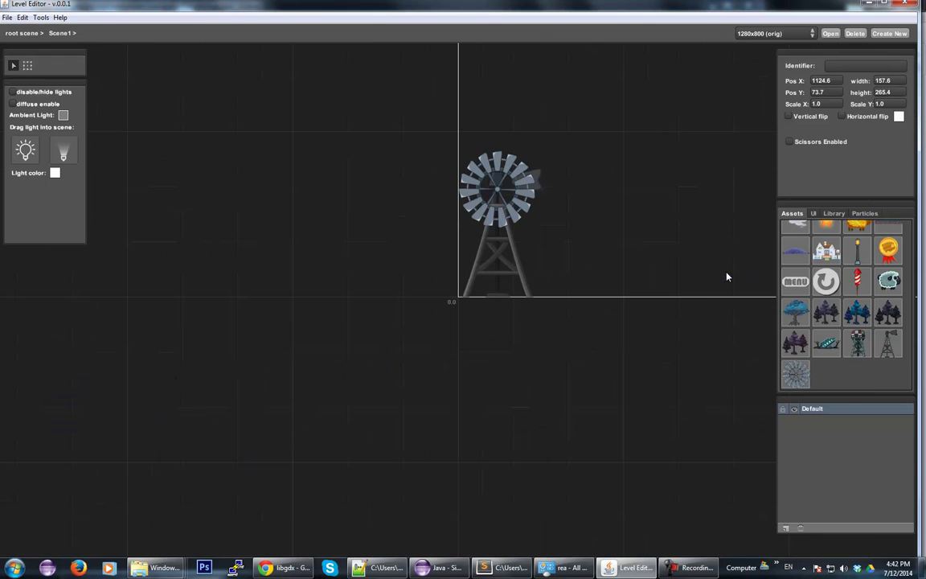
{"action": "left_click", "coordinate": [618, 187]}
{"action": "left_click_drag", "start_coordinate": [409, 118], "coordinate": [575, 364]}
{"action": "left_click", "coordinate": [651, 173]}
{"action": "left_click", "coordinate": [508, 243]}
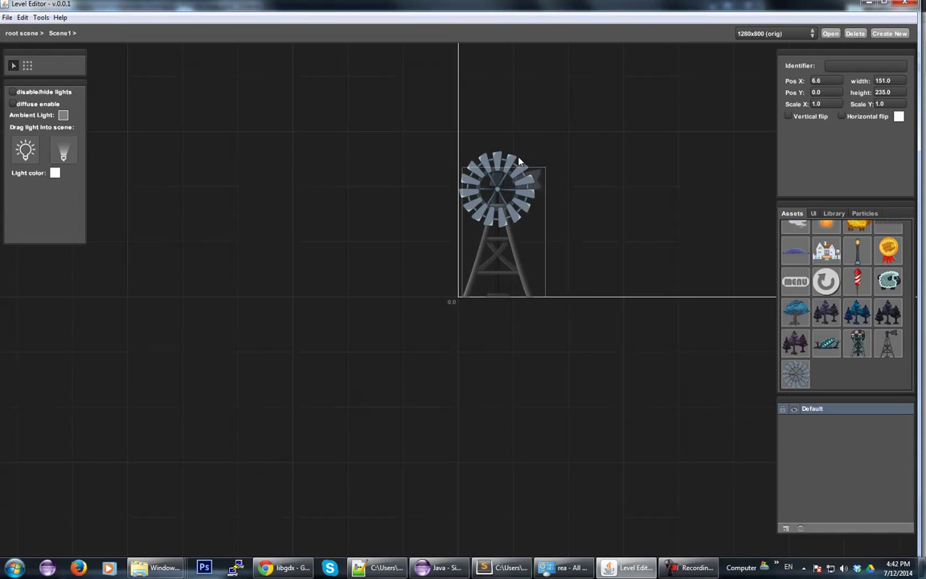
{"action": "left_click", "coordinate": [519, 165]}
{"action": "double_click", "coordinate": [401, 130]}
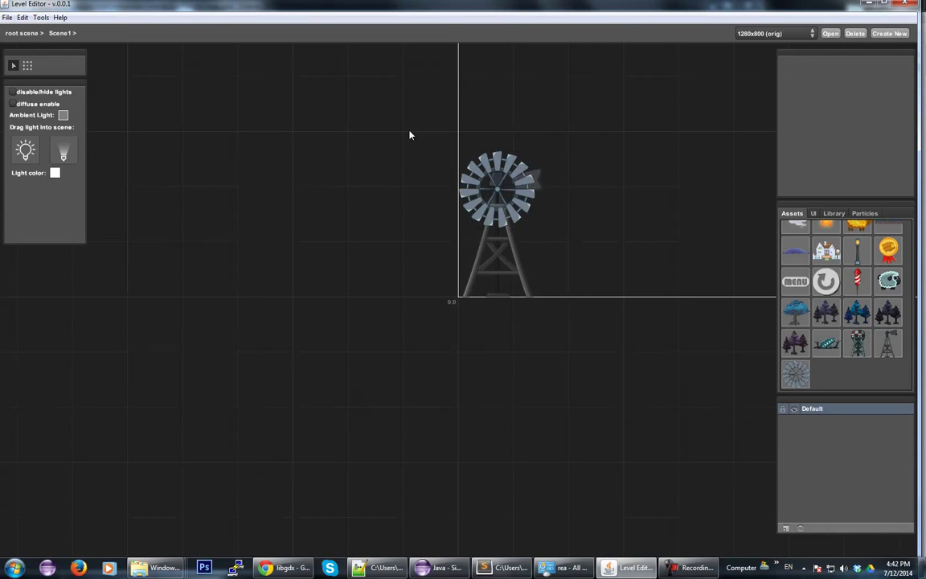
Step: Return to the root scene and shift the windmill composite slightly left and down as one object
{"action": "left_click_drag", "start_coordinate": [677, 396], "coordinate": [441, 426]}
{"action": "left_click_drag", "start_coordinate": [523, 305], "coordinate": [543, 271]}
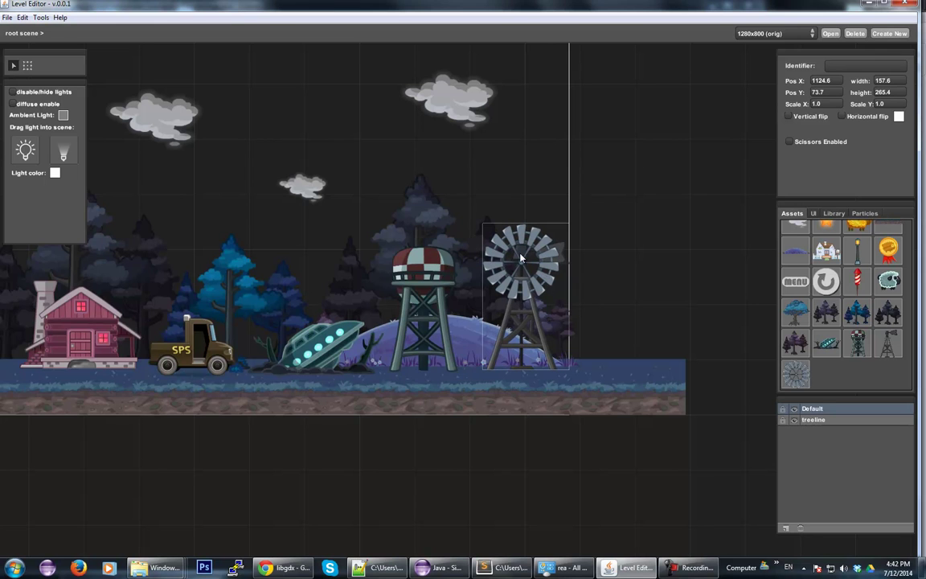
{"action": "left_click_drag", "start_coordinate": [531, 241], "coordinate": [524, 243]}
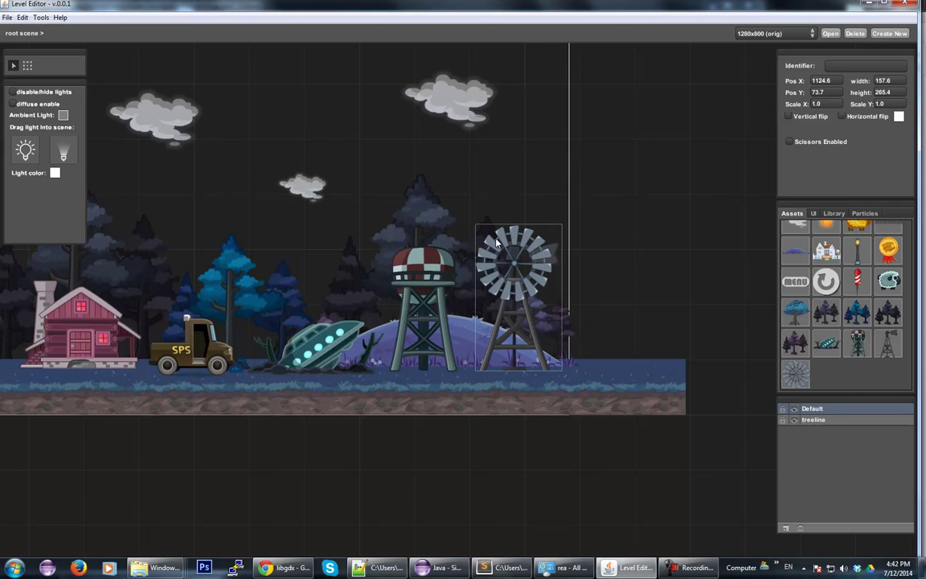
{"action": "key", "text": "space"}
{"action": "left_click_drag", "start_coordinate": [409, 163], "coordinate": [532, 215]}
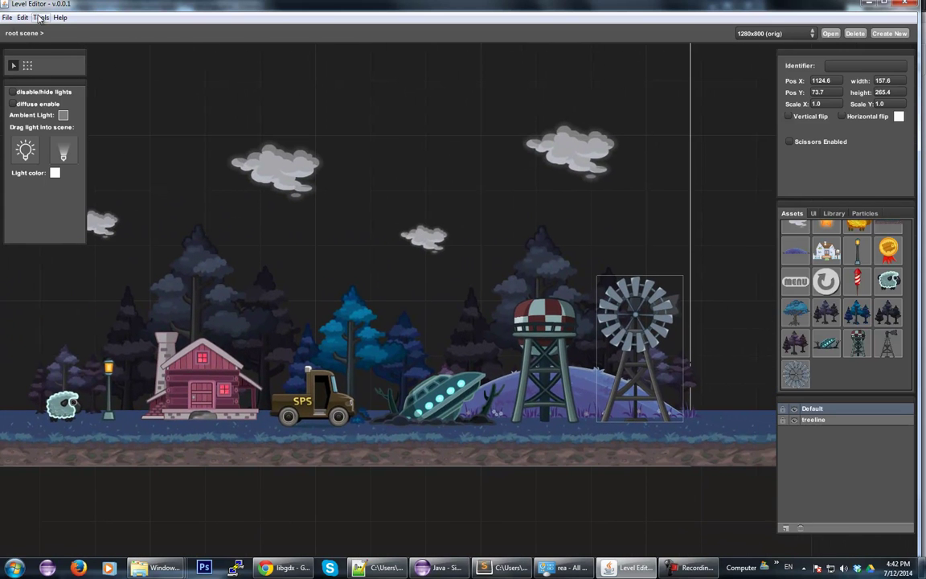
Step: View the file types offered for importing new assets and close the dialog without importing
{"action": "left_click", "coordinate": [6, 17]}
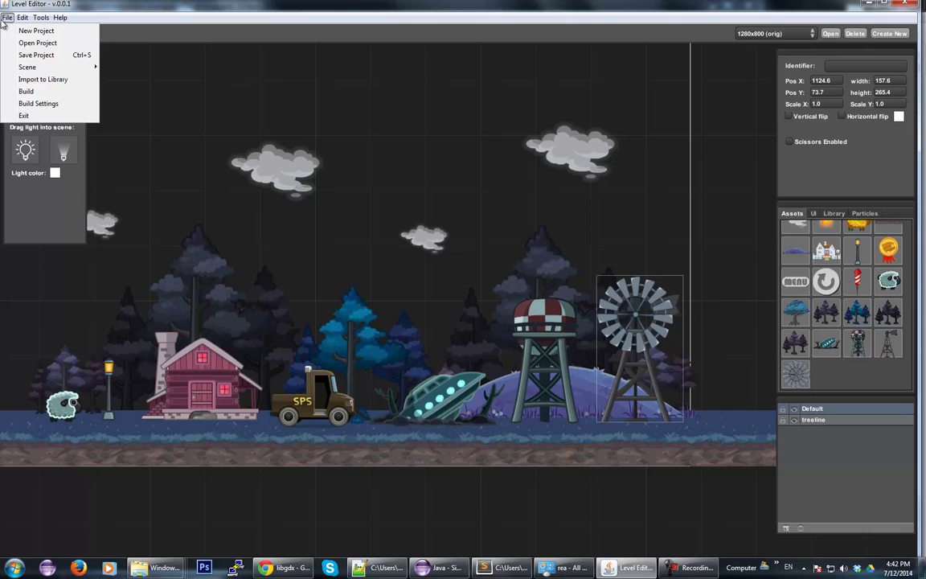
{"action": "left_click", "coordinate": [32, 79]}
{"action": "left_click_drag", "start_coordinate": [498, 167], "coordinate": [545, 163]}
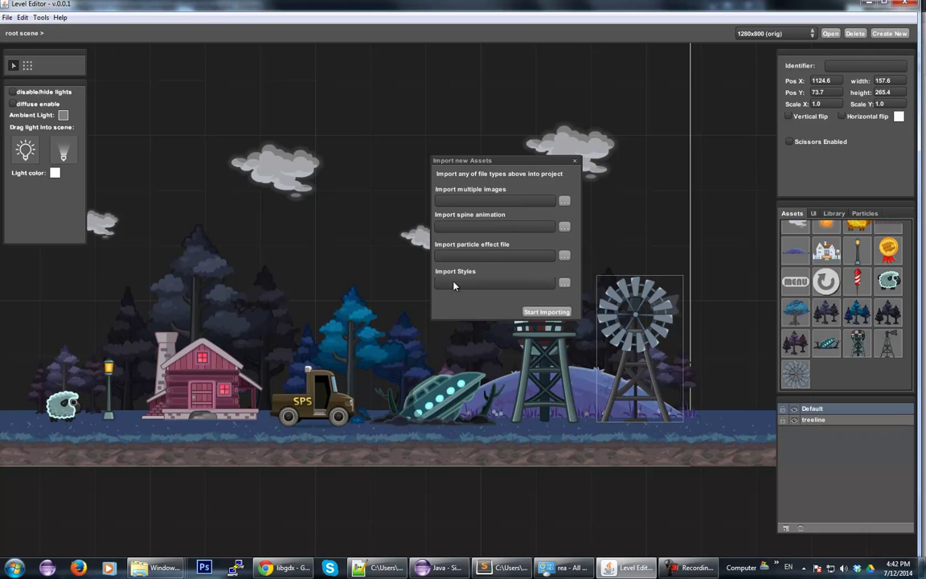
{"action": "left_click", "coordinate": [574, 162]}
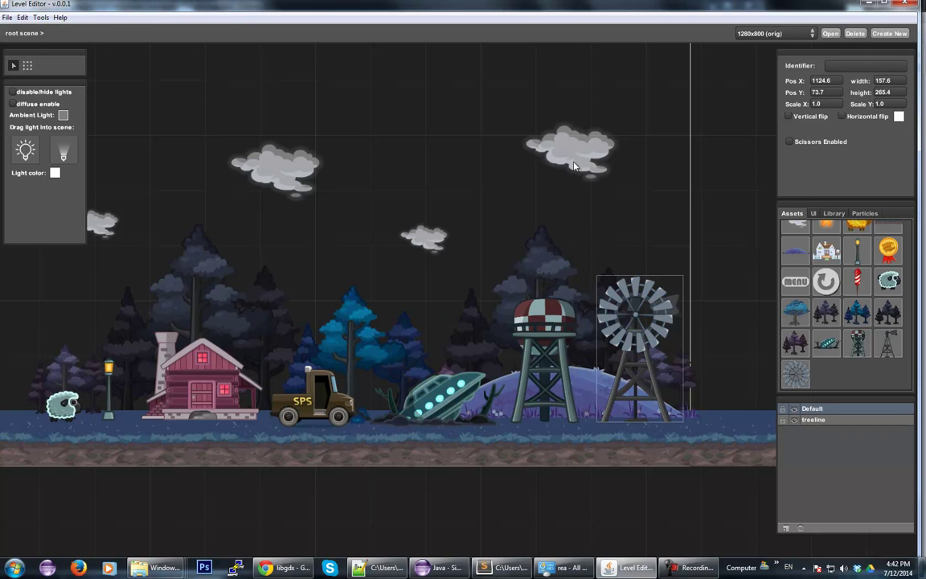
Step: Select the windmill composite in front of the dark trees and nudge it slightly left and down
{"action": "left_click_drag", "start_coordinate": [647, 229], "coordinate": [607, 215]}
{"action": "left_click", "coordinate": [634, 231]}
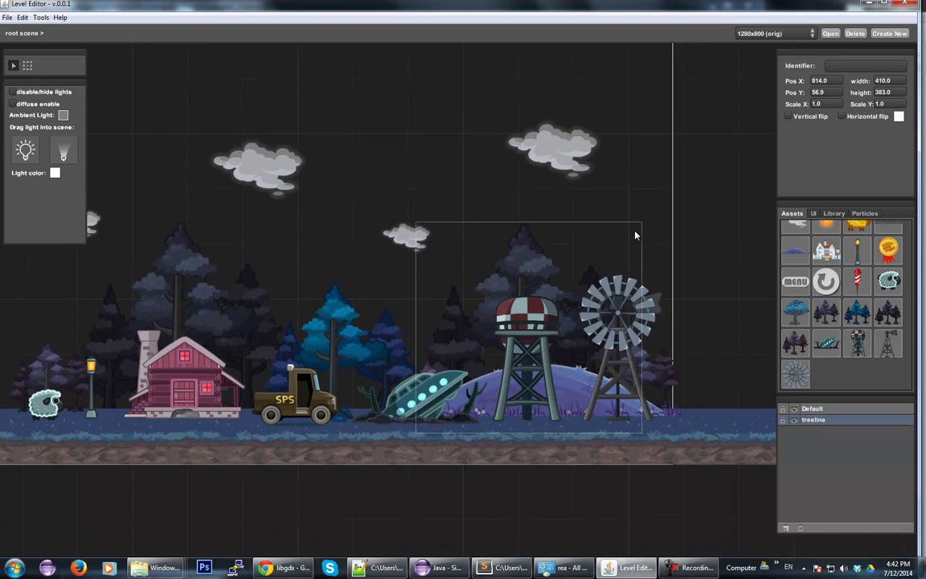
{"action": "left_click", "coordinate": [677, 253]}
{"action": "left_click", "coordinate": [633, 293]}
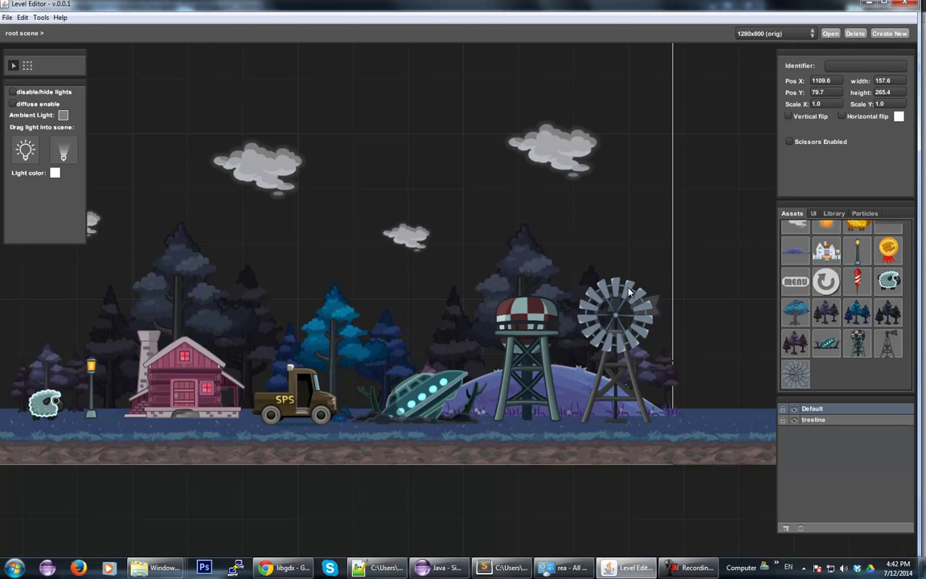
Step: Select the grouped windmill in the scene and set its identifier to windmill
{"action": "left_click", "coordinate": [341, 151]}
{"action": "left_click_drag", "start_coordinate": [341, 151], "coordinate": [407, 147]}
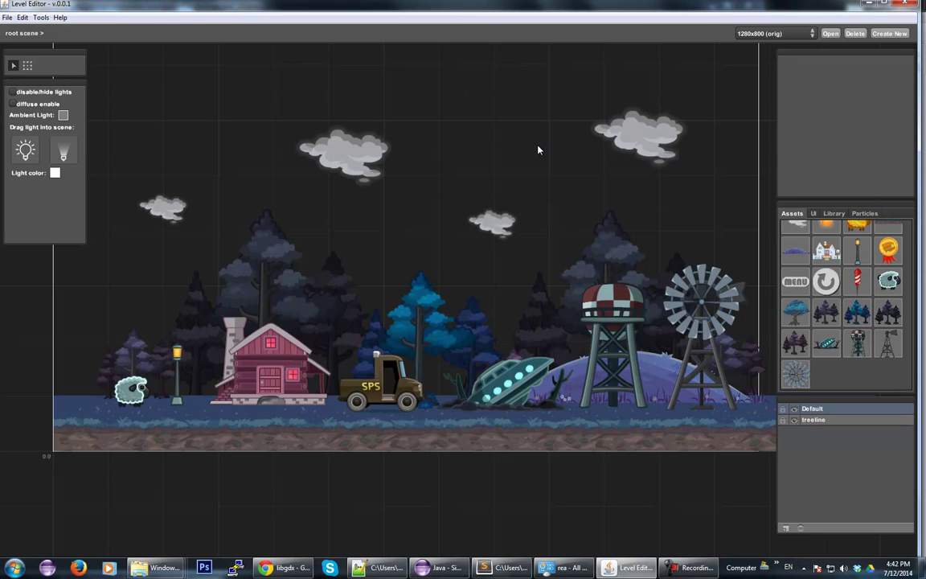
{"action": "left_click_drag", "start_coordinate": [515, 119], "coordinate": [483, 213]}
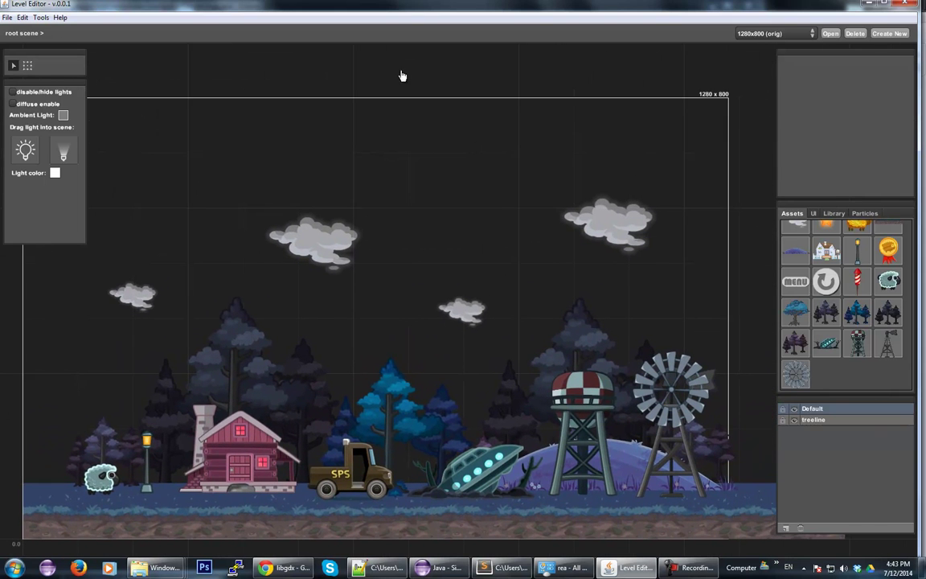
{"action": "left_click_drag", "start_coordinate": [409, 151], "coordinate": [456, 128]}
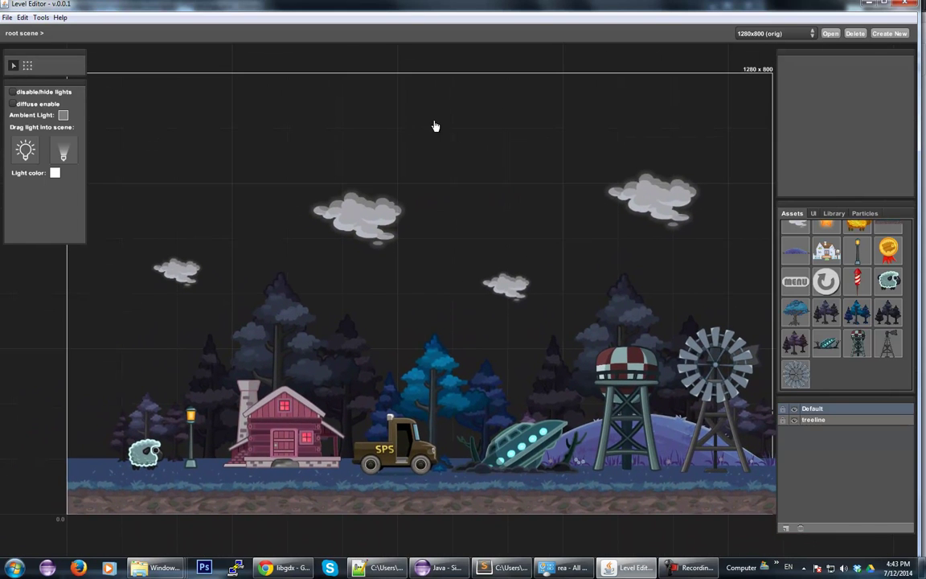
{"action": "mouse_move", "coordinate": [480, 104]}
{"action": "left_mouse_down"}
{"action": "mouse_move", "coordinate": [465, 113]}
{"action": "mouse_move", "coordinate": [424, 108]}
{"action": "mouse_move", "coordinate": [463, 106]}
{"action": "left_mouse_up"}
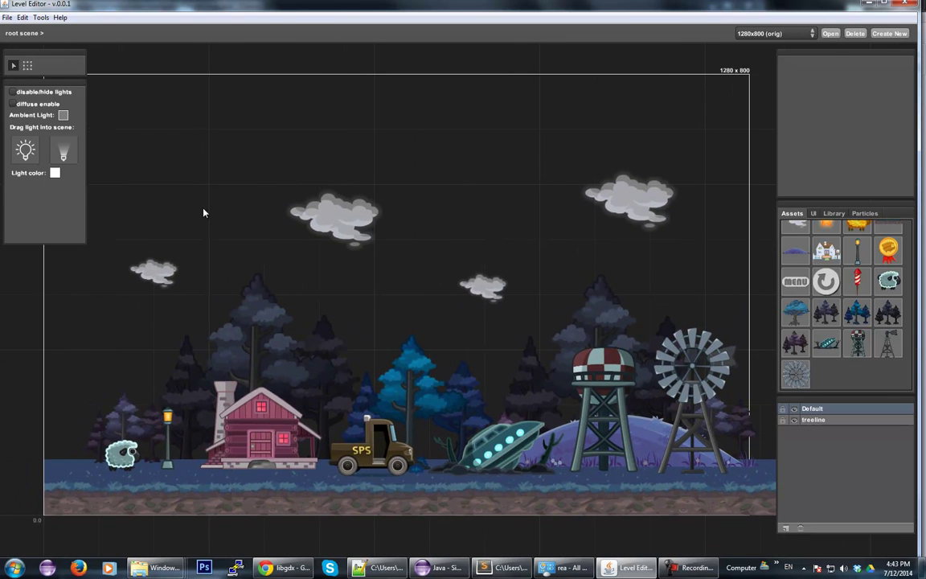
{"action": "left_click", "coordinate": [707, 344]}
{"action": "left_click_drag", "start_coordinate": [707, 260], "coordinate": [642, 274]}
{"action": "type", "text": "windmill"}
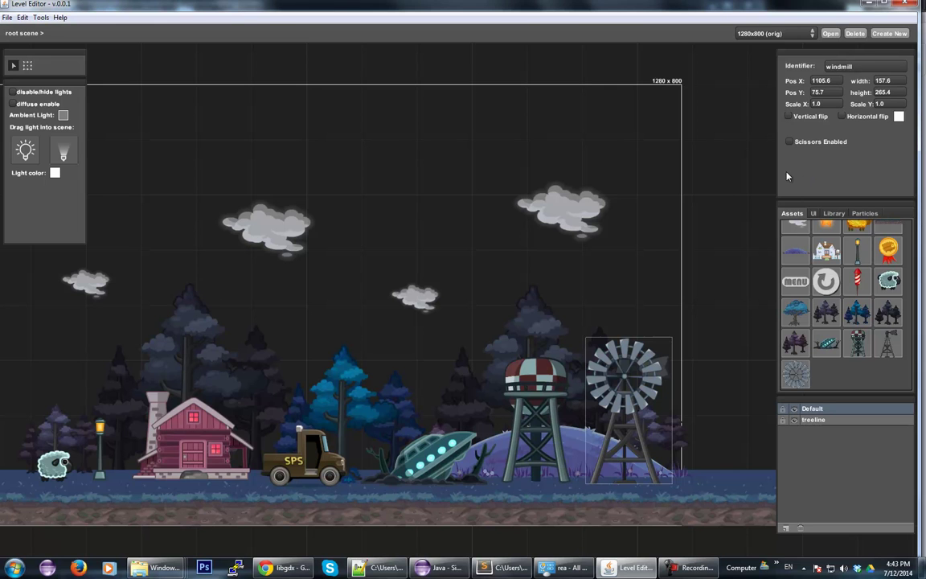
{"action": "left_click", "coordinate": [626, 308]}
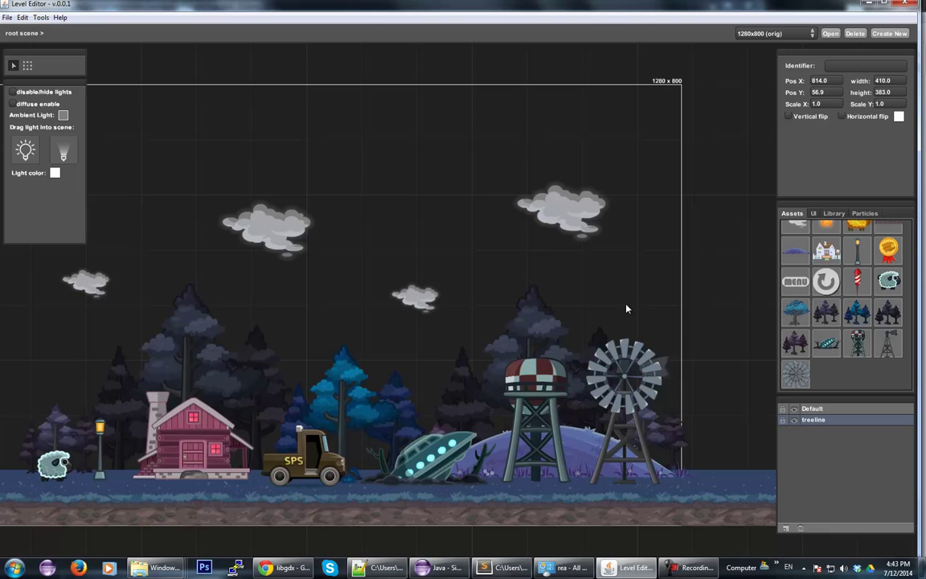
Step: Open the windmill composite, set the rotating wheel's identifier to wing and return to the root scene
{"action": "left_click", "coordinate": [595, 331]}
{"action": "double_click", "coordinate": [590, 327]}
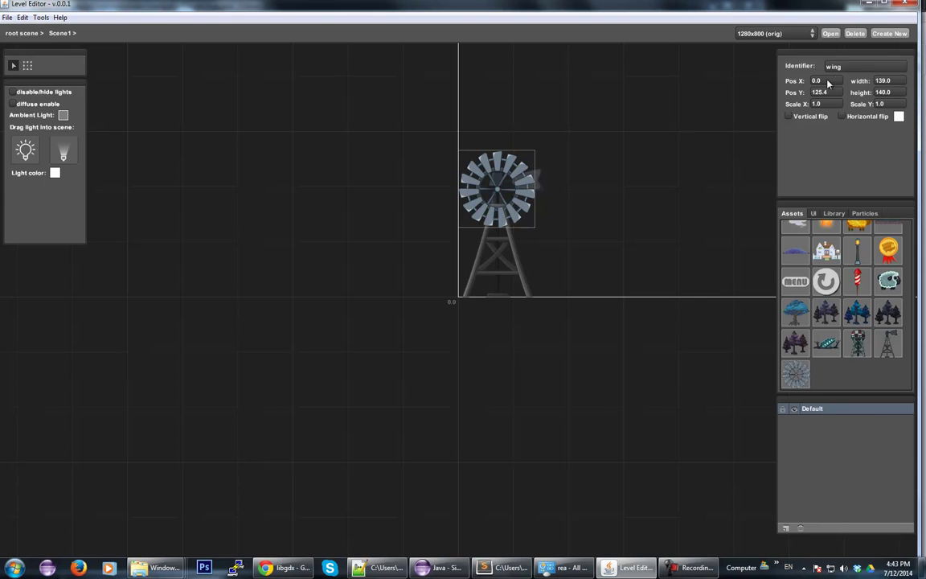
{"action": "left_click", "coordinate": [670, 109]}
{"action": "left_click", "coordinate": [467, 152]}
{"action": "left_click", "coordinate": [422, 139]}
{"action": "double_click", "coordinate": [419, 105]}
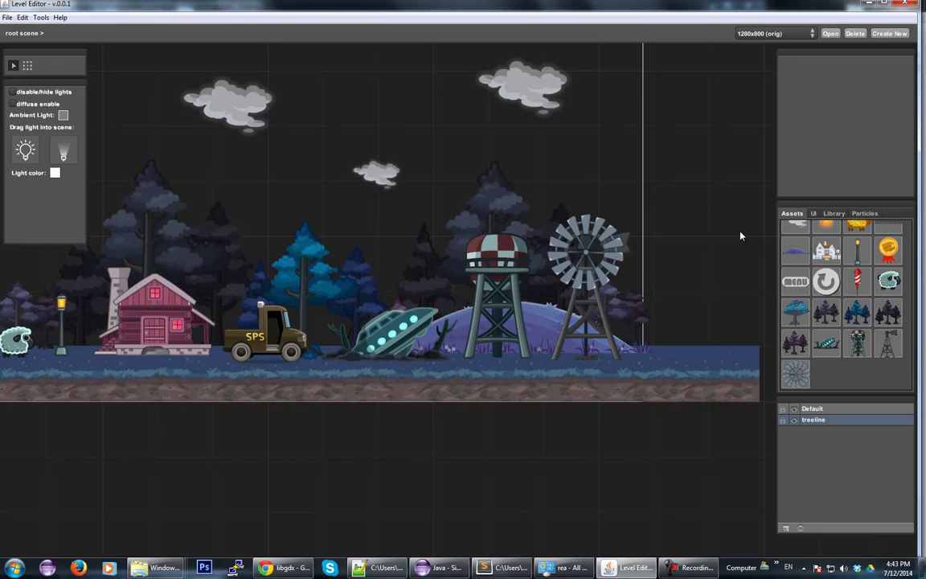
Step: Start importing particle effect files to the library and browse to the particles folder inside demoproject's assets
{"action": "left_click_drag", "start_coordinate": [365, 103], "coordinate": [422, 202]}
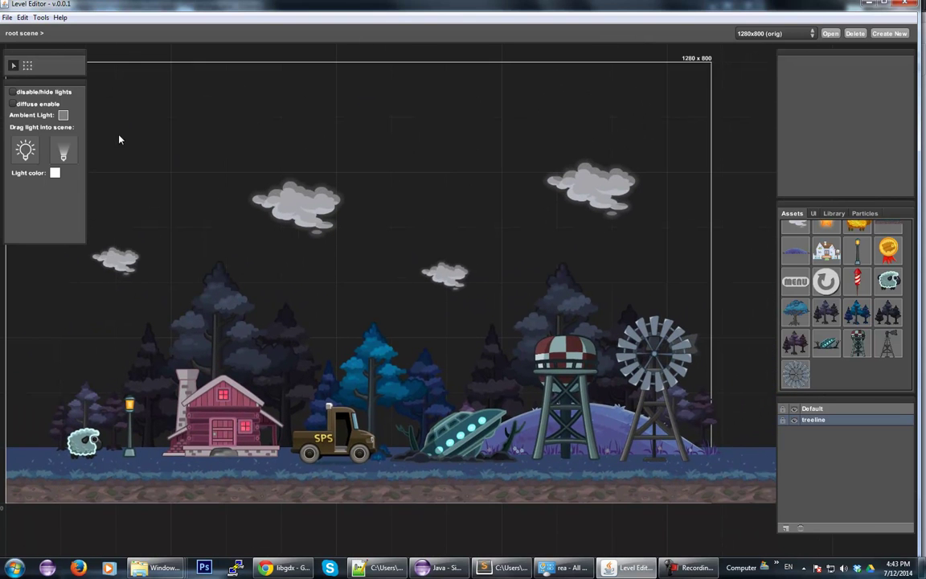
{"action": "left_click_drag", "start_coordinate": [160, 106], "coordinate": [176, 114]}
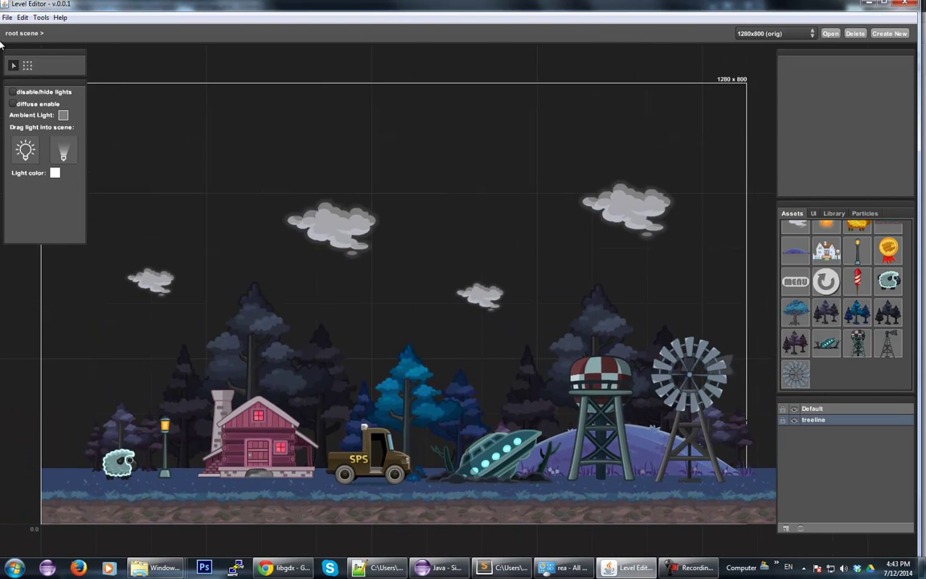
{"action": "left_click", "coordinate": [7, 17]}
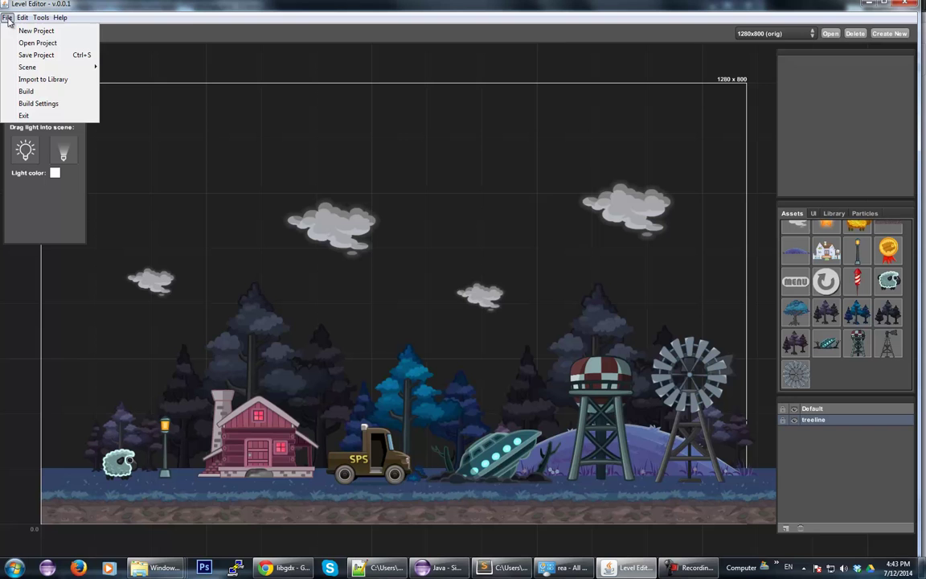
{"action": "left_click", "coordinate": [38, 80]}
{"action": "left_click", "coordinate": [517, 259]}
{"action": "mouse_move", "coordinate": [140, 571]}
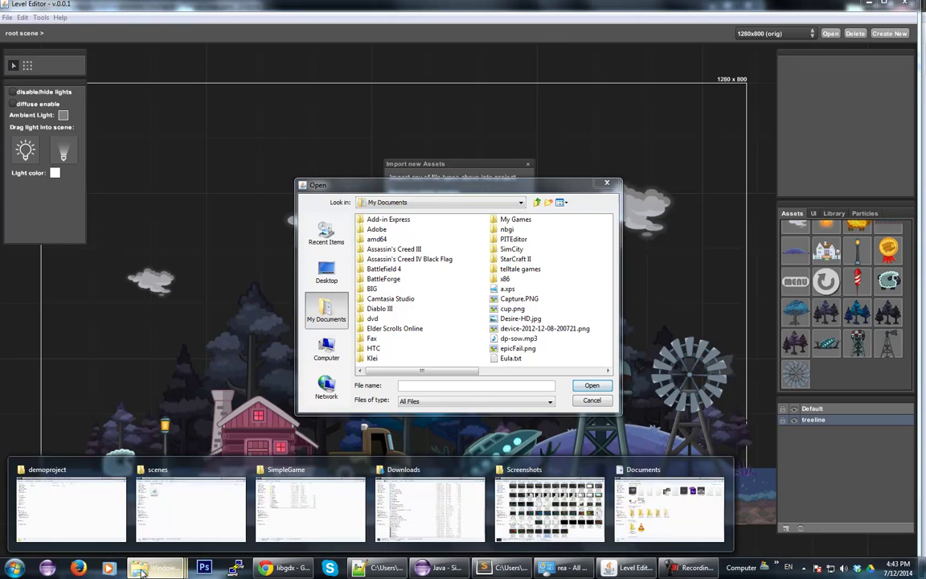
{"action": "left_click", "coordinate": [486, 385]}
{"action": "key", "text": "ctrl+v"}
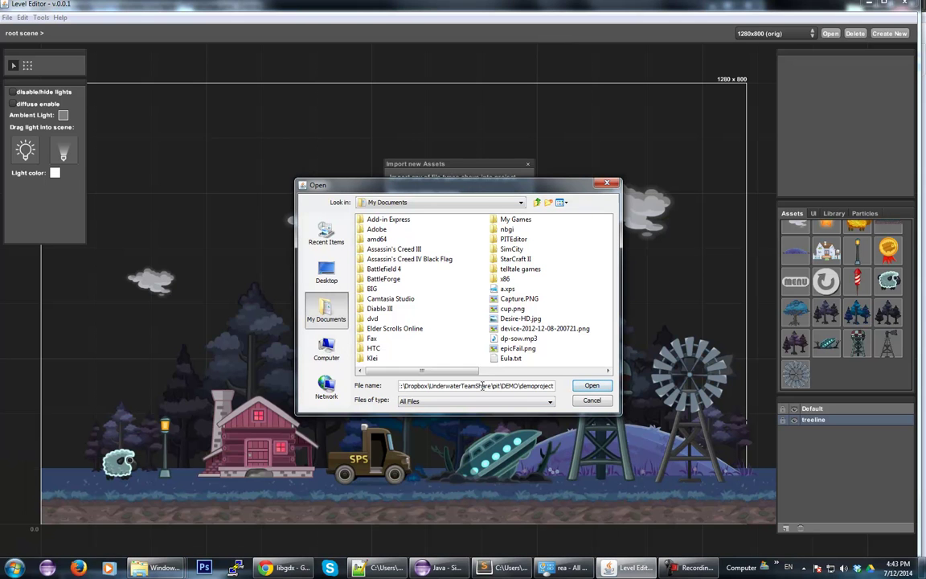
{"action": "key", "text": "Return"}
{"action": "double_click", "coordinate": [375, 221]}
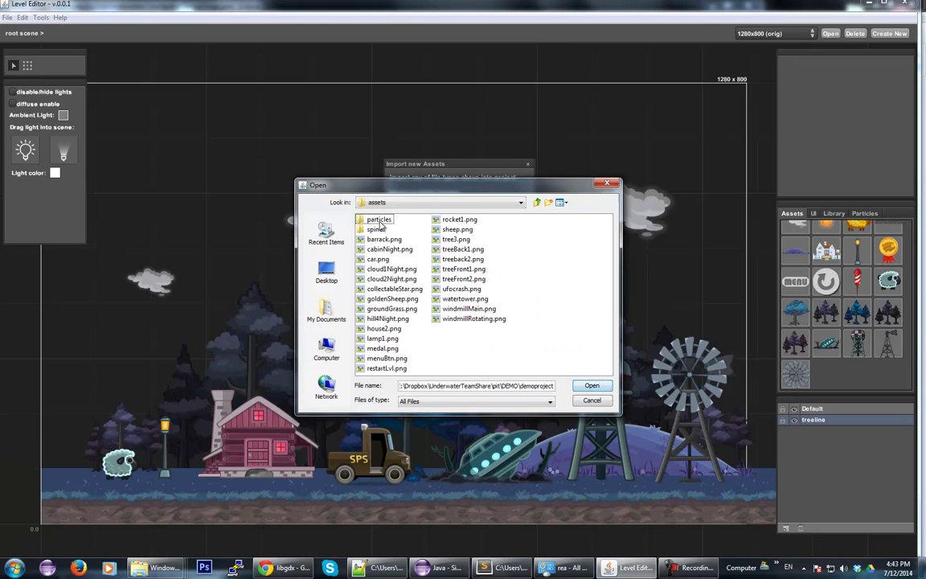
{"action": "double_click", "coordinate": [378, 219]}
Step: Import the particle effects bigFire, bigFireOLD, firefly, fireflyYellow, orangeSmoke, portalIn, portalOut, rain and smoke into the project
{"action": "left_click", "coordinate": [377, 219]}
{"action": "left_click", "coordinate": [383, 229], "text": "shift"}
{"action": "left_click", "coordinate": [376, 270], "text": "ctrl"}
{"action": "left_click", "coordinate": [385, 278], "text": "ctrl"}
{"action": "left_click", "coordinate": [387, 339], "text": "ctrl"}
{"action": "left_click", "coordinate": [378, 357], "text": "ctrl"}
{"action": "left_click", "coordinate": [381, 368], "text": "ctrl"}
{"action": "left_click", "coordinate": [425, 230], "text": "ctrl"}
{"action": "left_click", "coordinate": [428, 249], "text": "ctrl"}
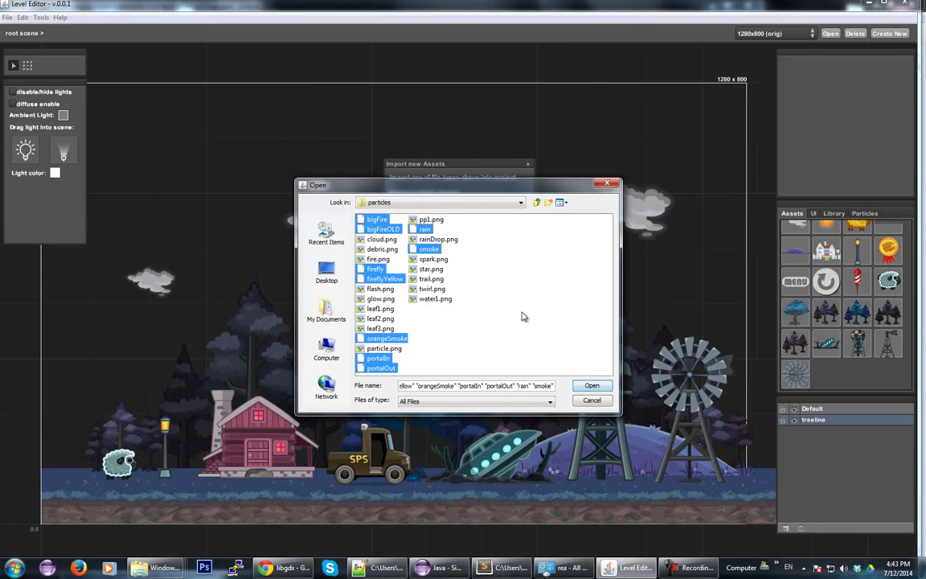
{"action": "left_click", "coordinate": [592, 385]}
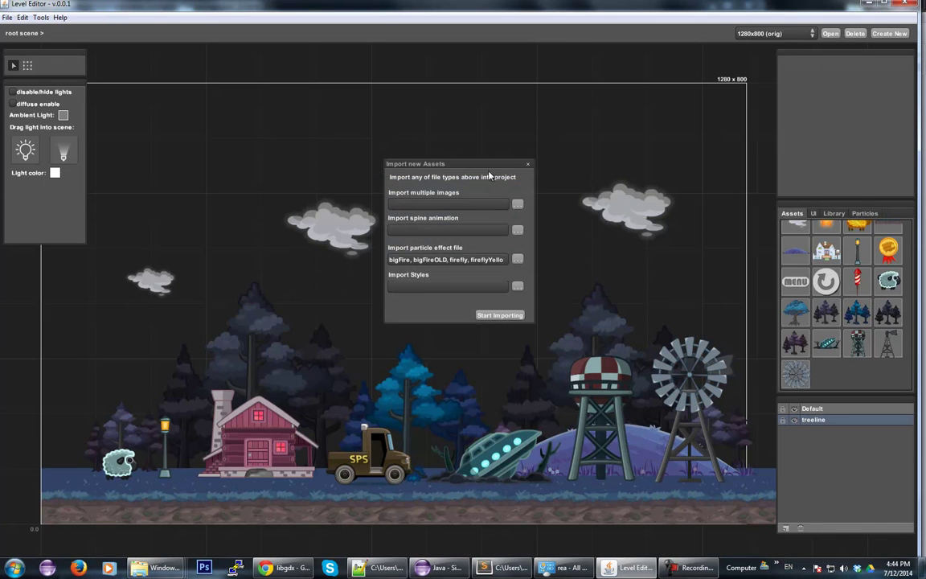
{"action": "left_click_drag", "start_coordinate": [488, 169], "coordinate": [516, 110]}
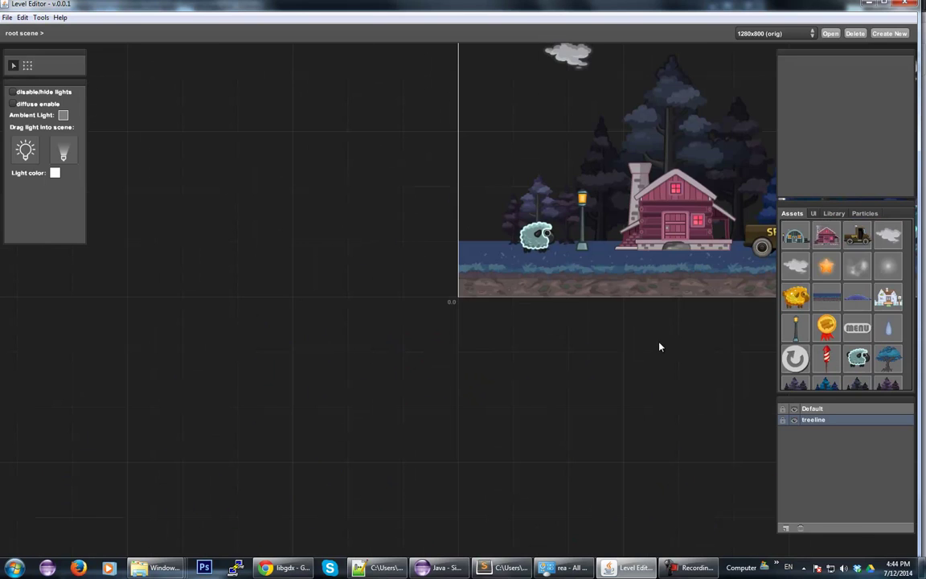
Step: Place the purple portal, blue portal and fire particle effects side by side above the clouds
{"action": "middle_click_drag", "start_coordinate": [696, 349], "coordinate": [437, 427]}
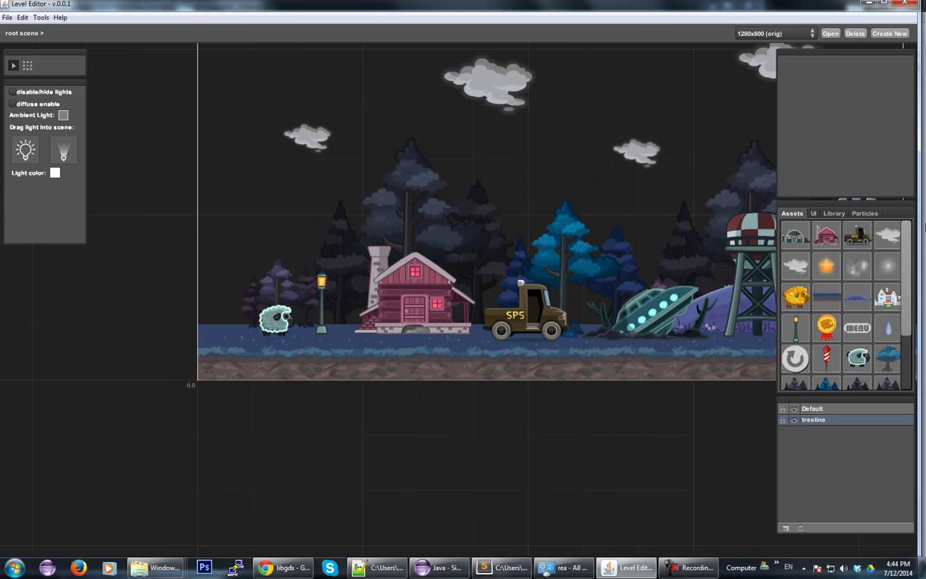
{"action": "left_click", "coordinate": [866, 214]}
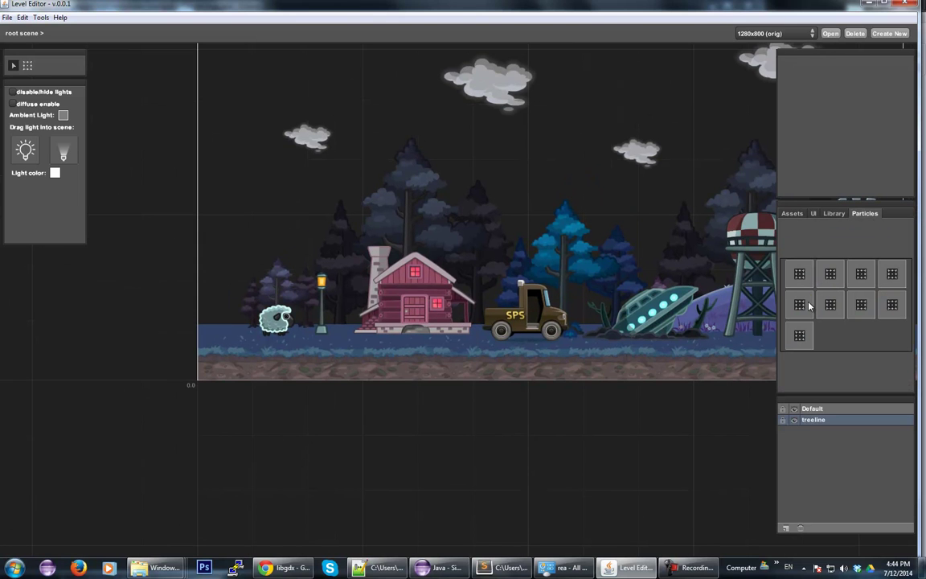
{"action": "scroll", "coordinate": [595, 410], "scroll_direction": "up", "scroll_amount": 3}
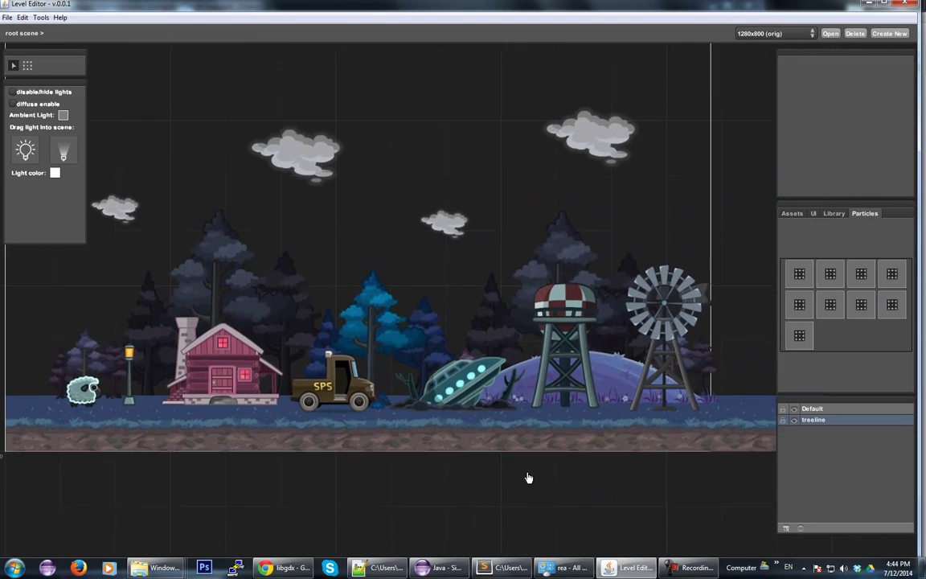
{"action": "middle_click_drag", "start_coordinate": [744, 185], "coordinate": [720, 284]}
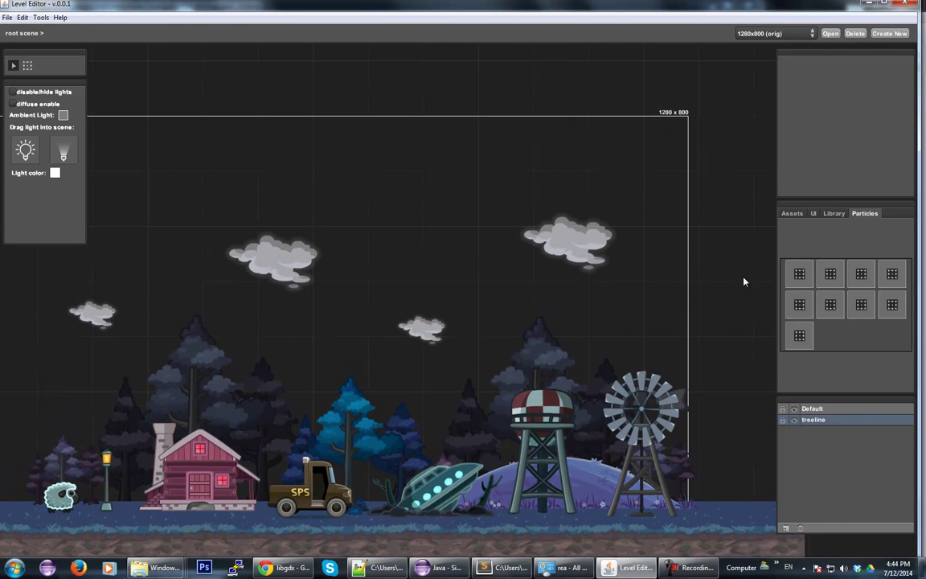
{"action": "left_click_drag", "start_coordinate": [800, 272], "coordinate": [381, 147]}
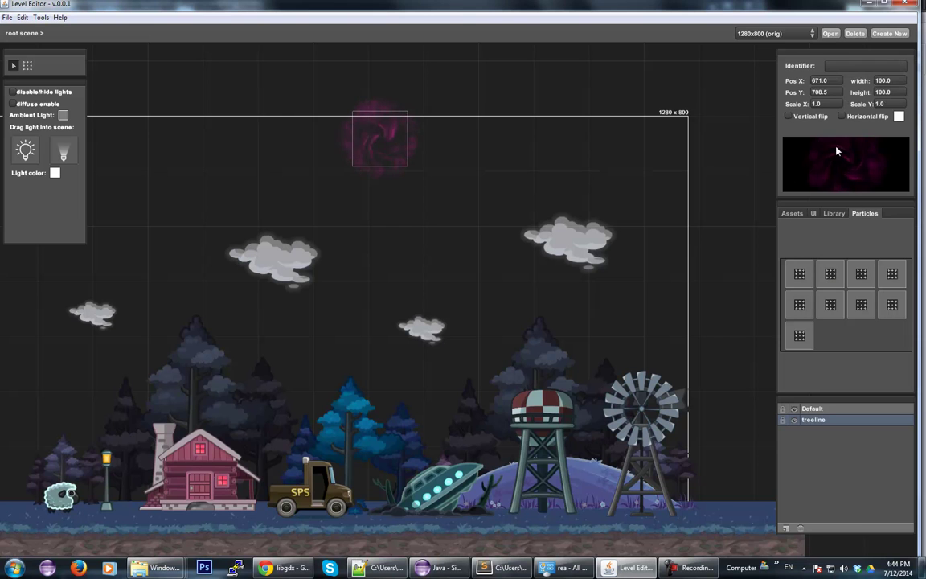
{"action": "left_click_drag", "start_coordinate": [830, 273], "coordinate": [472, 148]}
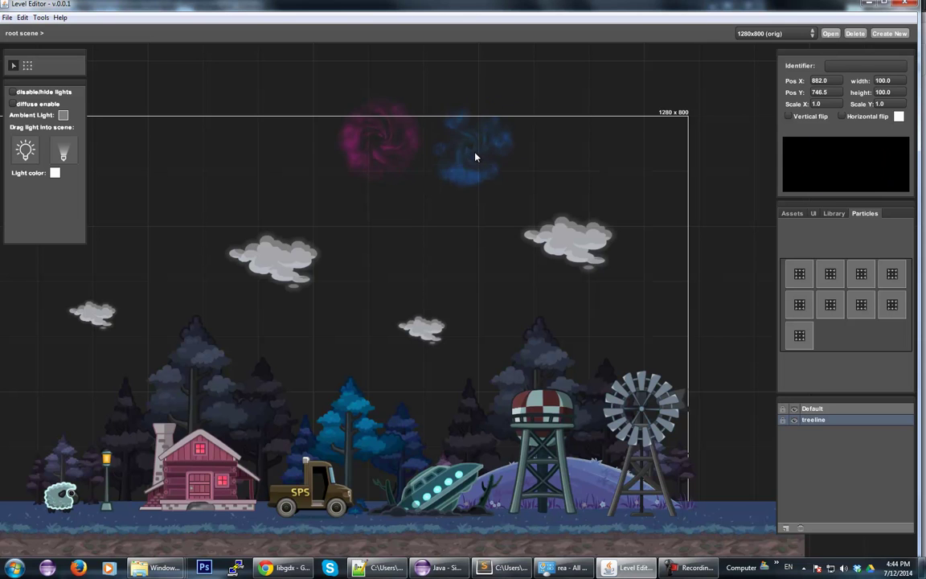
{"action": "left_click_drag", "start_coordinate": [830, 274], "coordinate": [577, 164]}
Step: Add the orange smoke effect and a second fire effect beside the scene's right boundary
{"action": "middle_click_drag", "start_coordinate": [476, 236], "coordinate": [447, 234]}
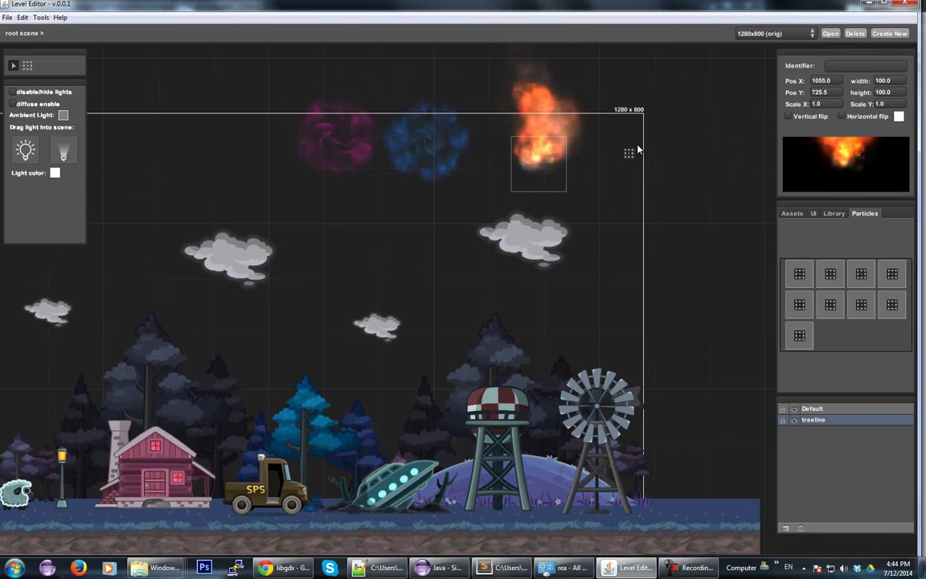
{"action": "left_click", "coordinate": [723, 98]}
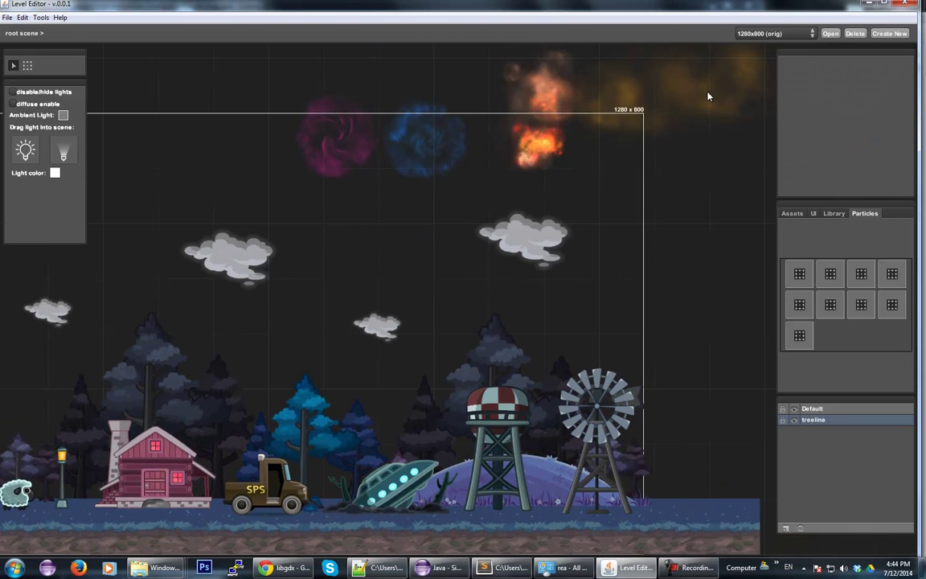
{"action": "left_click", "coordinate": [647, 135]}
{"action": "left_click", "coordinate": [550, 174]}
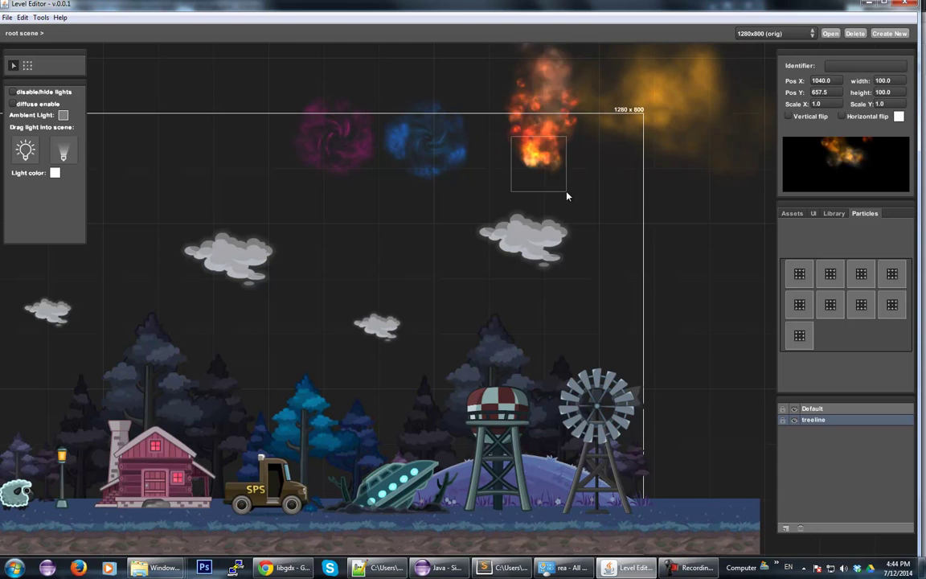
{"action": "left_click_drag", "start_coordinate": [866, 273], "coordinate": [718, 242]}
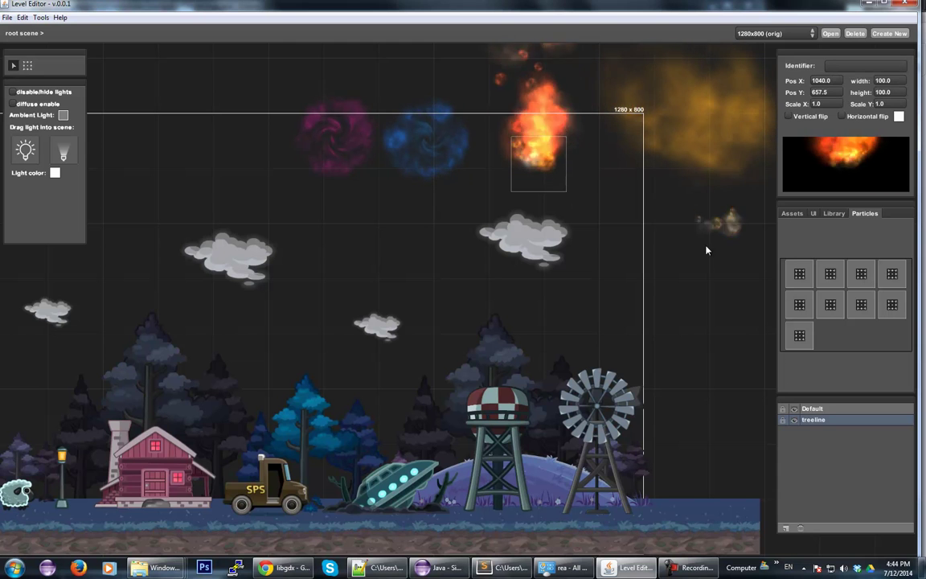
Step: Delete the purple and blue portal effects and the orange smoke effect
{"action": "key", "text": "Delete"}
{"action": "left_click", "coordinate": [355, 148]}
{"action": "key", "text": "Delete"}
{"action": "left_click", "coordinate": [683, 123]}
{"action": "left_click", "coordinate": [630, 137]}
{"action": "key", "text": "Delete"}
Step: Move the first fire effect to the left end of the crashed UFO and put it on the Default layer
{"action": "left_click_drag", "start_coordinate": [596, 209], "coordinate": [621, 181]}
{"action": "mouse_move", "coordinate": [426, 197]}
{"action": "left_mouse_down"}
{"action": "mouse_move", "coordinate": [500, 197]}
{"action": "mouse_move", "coordinate": [502, 179]}
{"action": "left_mouse_up"}
{"action": "left_click_drag", "start_coordinate": [562, 184], "coordinate": [487, 152]}
{"action": "left_click_drag", "start_coordinate": [533, 115], "coordinate": [325, 454]}
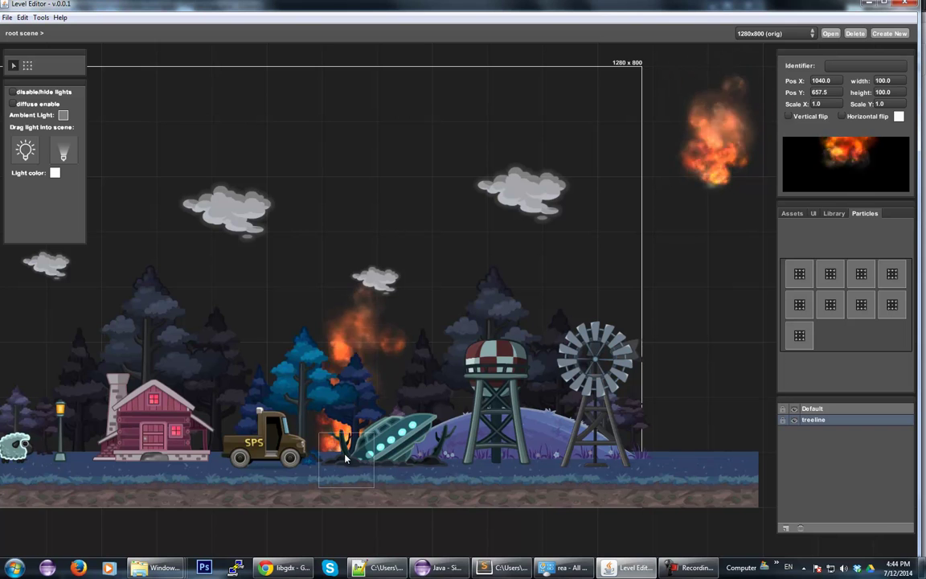
{"action": "left_click", "coordinate": [832, 408]}
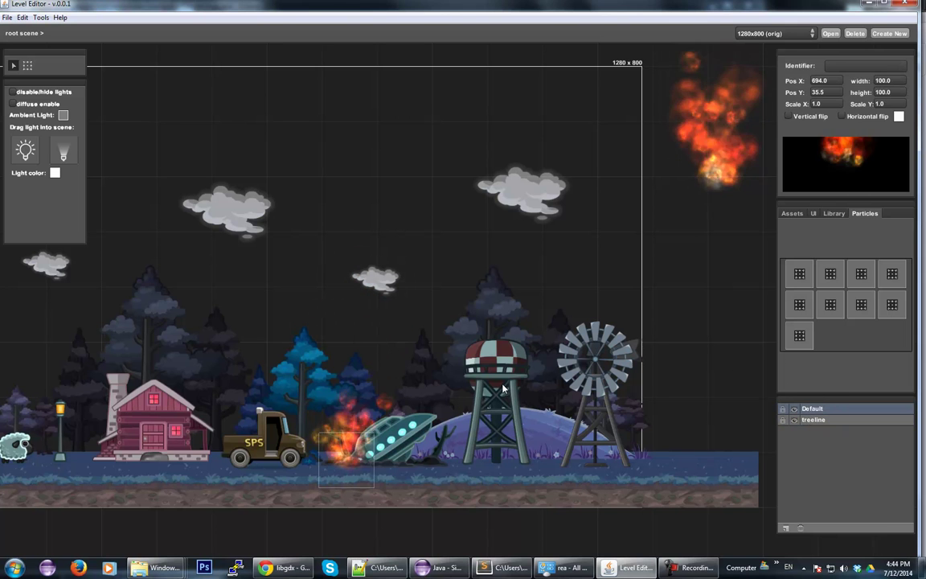
{"action": "mouse_move", "coordinate": [352, 465]}
{"action": "left_mouse_down"}
{"action": "mouse_move", "coordinate": [442, 215]}
{"action": "mouse_move", "coordinate": [358, 469]}
{"action": "mouse_move", "coordinate": [352, 462]}
{"action": "left_mouse_up"}
Step: Position another fire effect at the right end of the crashed UFO, then deselect it
{"action": "left_click_drag", "start_coordinate": [699, 221], "coordinate": [785, 384]}
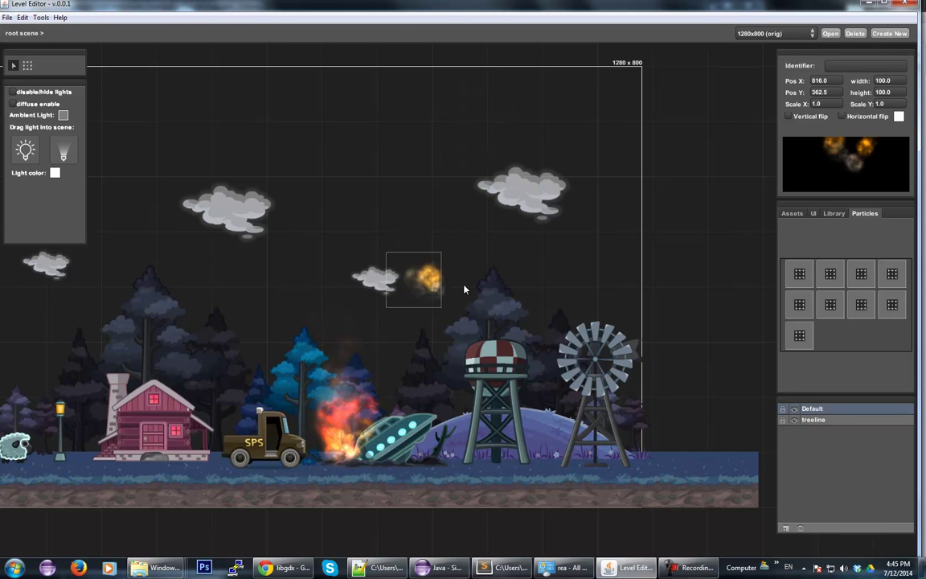
{"action": "left_click_drag", "start_coordinate": [429, 298], "coordinate": [430, 465]}
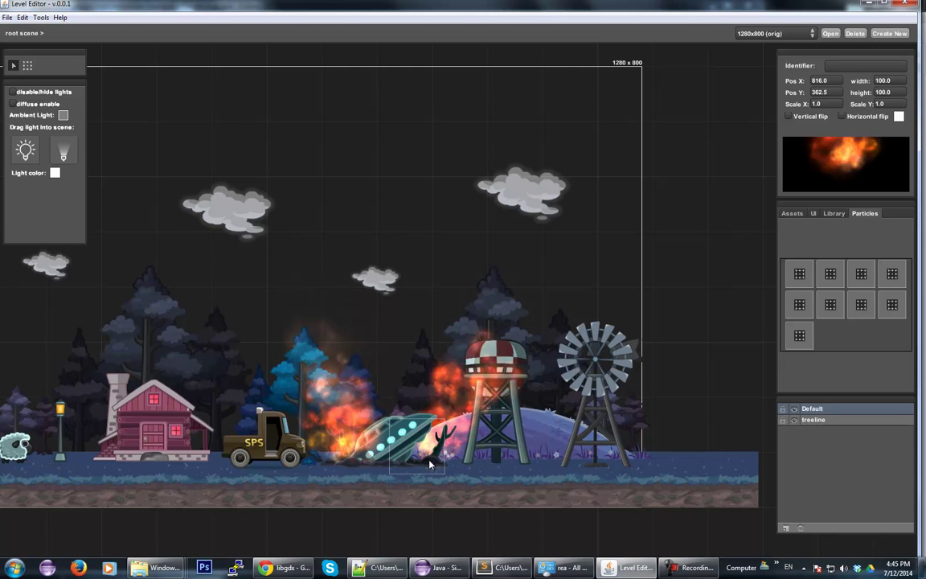
{"action": "left_click", "coordinate": [628, 207]}
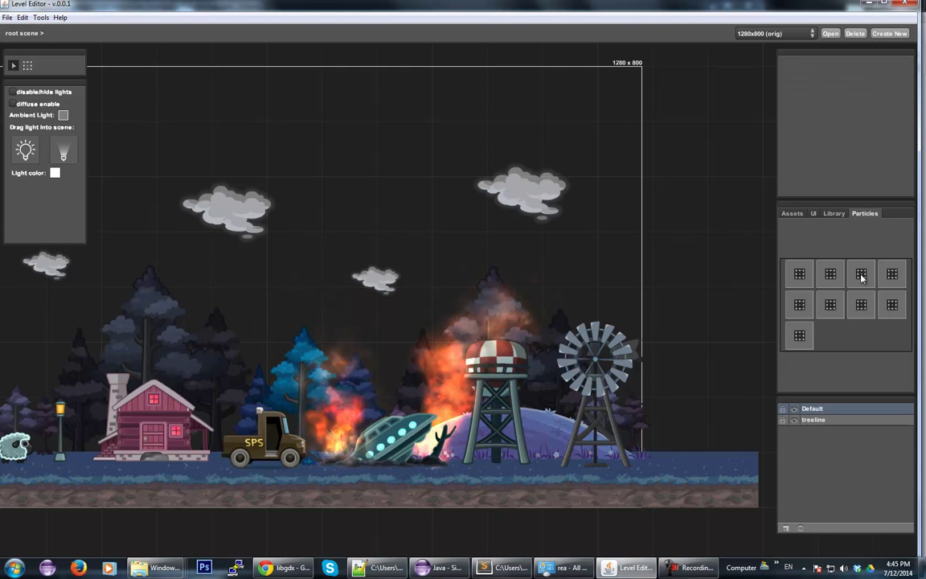
Step: Place a further fire effect in the sky between the two large clouds, choose the treeline layer and show the image assets
{"action": "left_click_drag", "start_coordinate": [479, 149], "coordinate": [439, 234]}
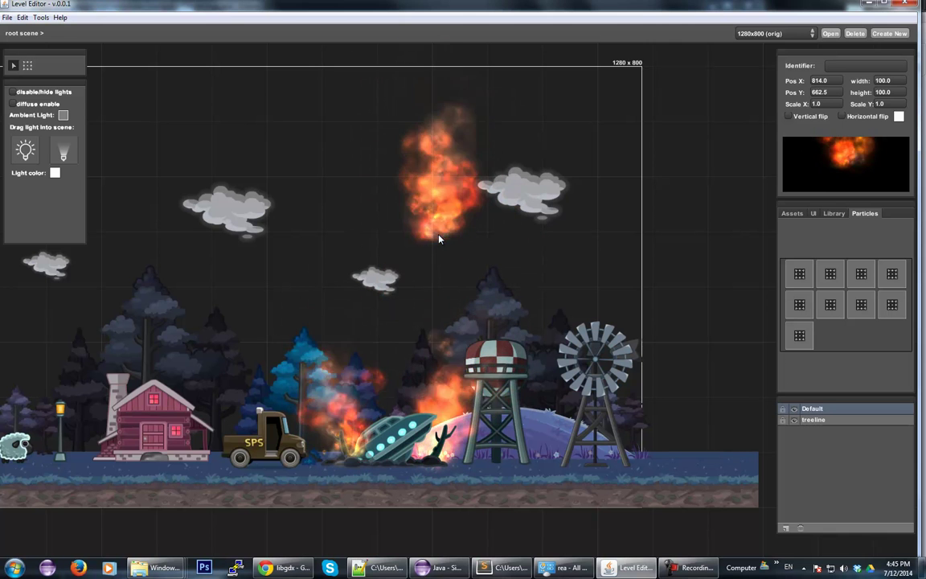
{"action": "left_click", "coordinate": [824, 419]}
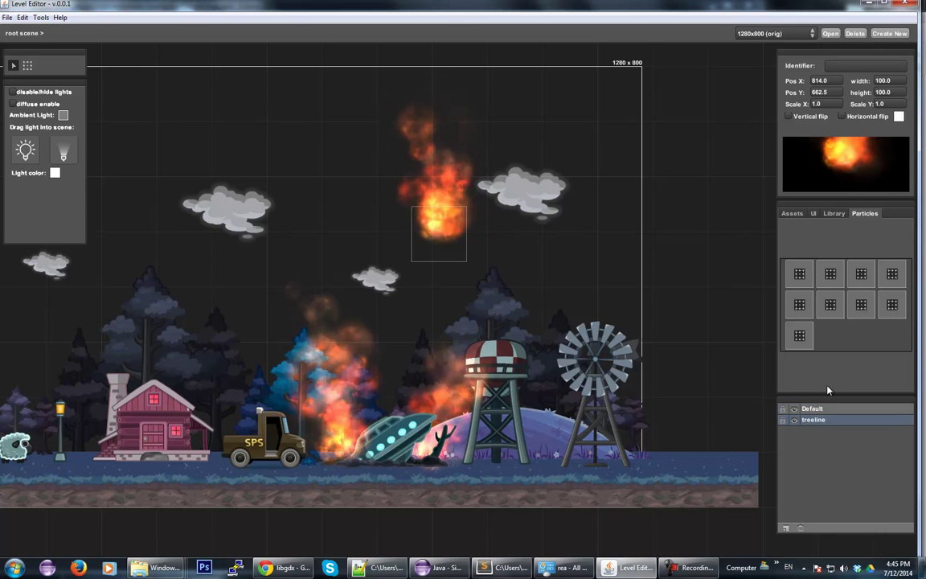
{"action": "left_click", "coordinate": [793, 214]}
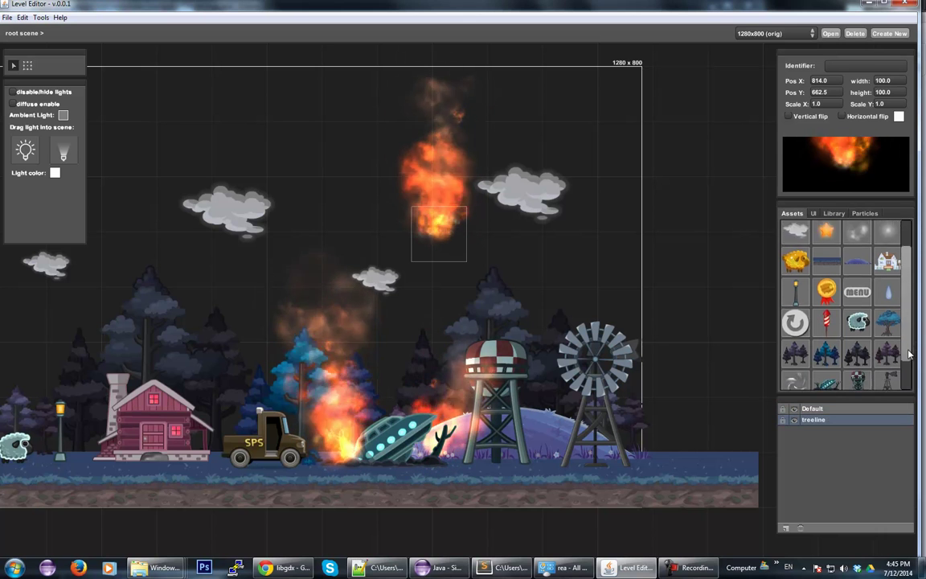
Step: Add another tree cluster to the treeline layer and position it behind the crashed UFO, between the truck and the water tower
{"action": "left_click_drag", "start_coordinate": [824, 345], "coordinate": [387, 379]}
{"action": "left_click", "coordinate": [399, 325]}
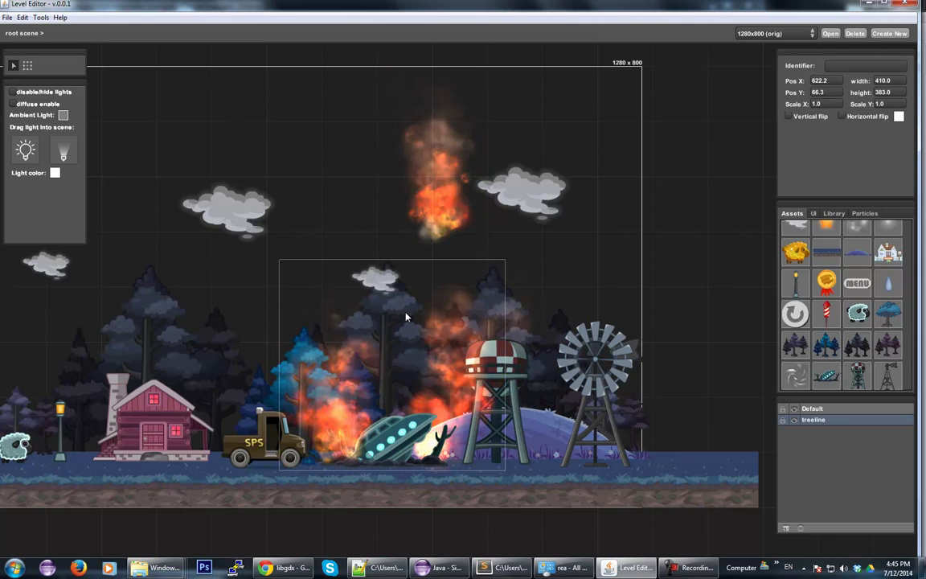
{"action": "mouse_move", "coordinate": [378, 317]}
{"action": "left_mouse_down"}
{"action": "mouse_move", "coordinate": [395, 326]}
{"action": "mouse_move", "coordinate": [386, 327]}
{"action": "left_mouse_up"}
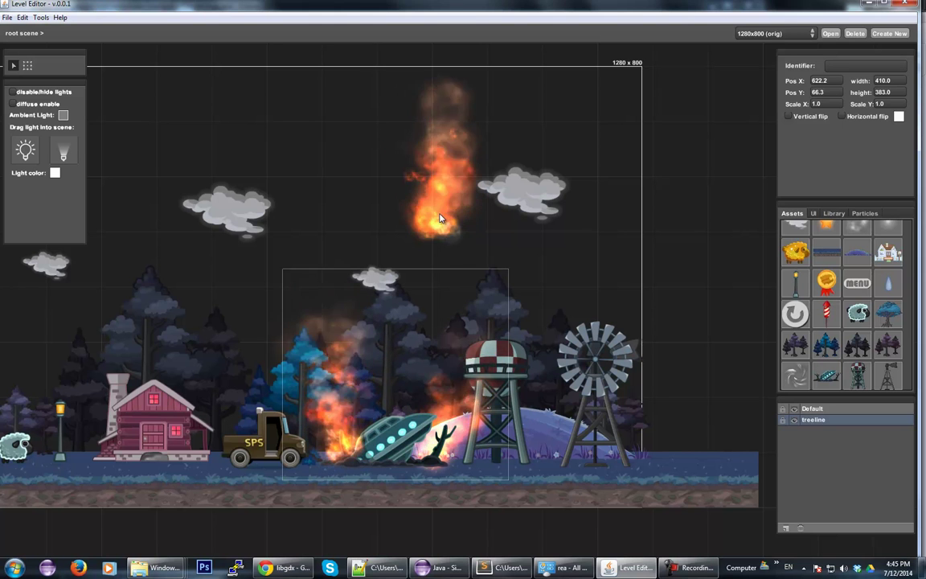
Step: Cut the fire effect from the sky and paste it onto the treeline layer
{"action": "left_click", "coordinate": [432, 231]}
{"action": "key", "text": "ctrl+x"}
{"action": "left_click", "coordinate": [818, 423]}
{"action": "key", "text": "ctrl+v"}
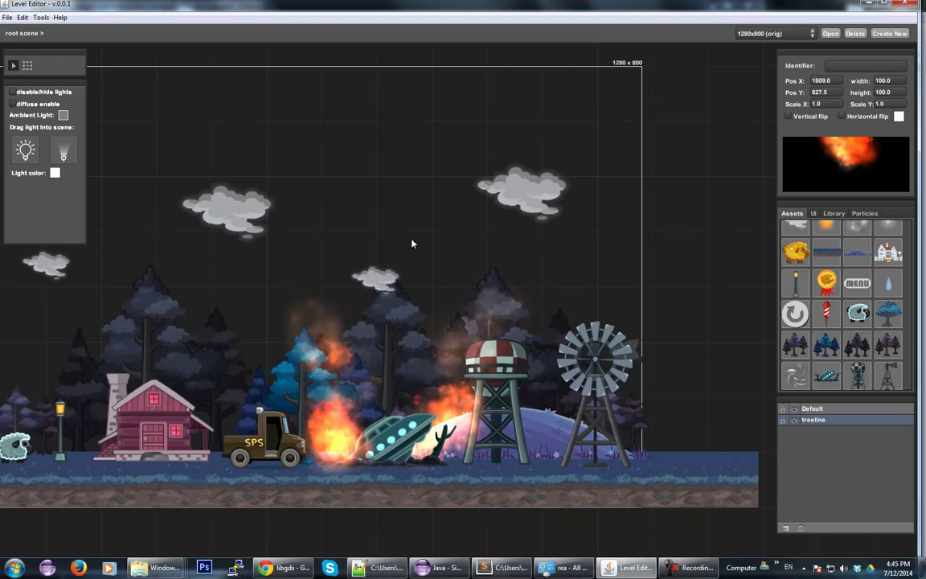
Step: Position the pasted fire effect directly behind the crashed UFO, in front of the trees
{"action": "left_click_drag", "start_coordinate": [322, 213], "coordinate": [316, 181]}
{"action": "left_click_drag", "start_coordinate": [367, 213], "coordinate": [125, 314]}
{"action": "left_click_drag", "start_coordinate": [585, 185], "coordinate": [291, 414]}
Step: Shift the sheep slightly farther away from the street lamp and make Default the active layer
{"action": "middle_click_drag", "start_coordinate": [305, 196], "coordinate": [465, 153]}
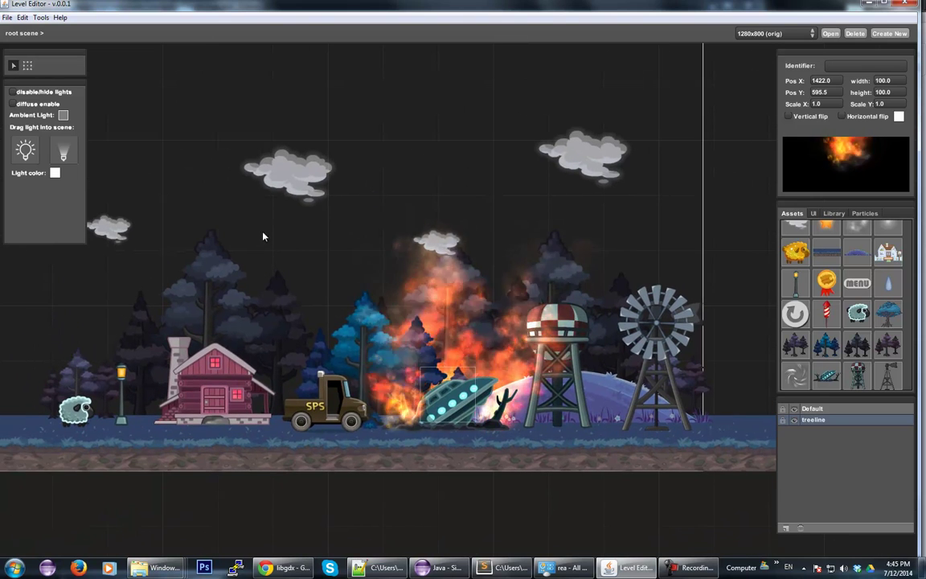
{"action": "middle_click_drag", "start_coordinate": [285, 200], "coordinate": [381, 191]}
{"action": "left_click_drag", "start_coordinate": [754, 340], "coordinate": [111, 334]}
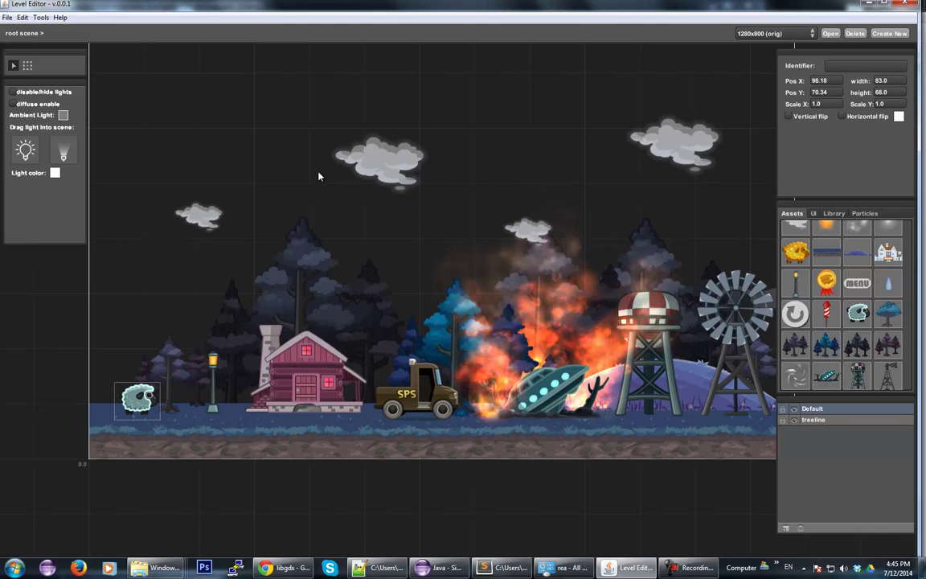
Step: Place a rain effect under the large cloud above the house and group both into one composite in the sky
{"action": "left_click", "coordinate": [864, 213]}
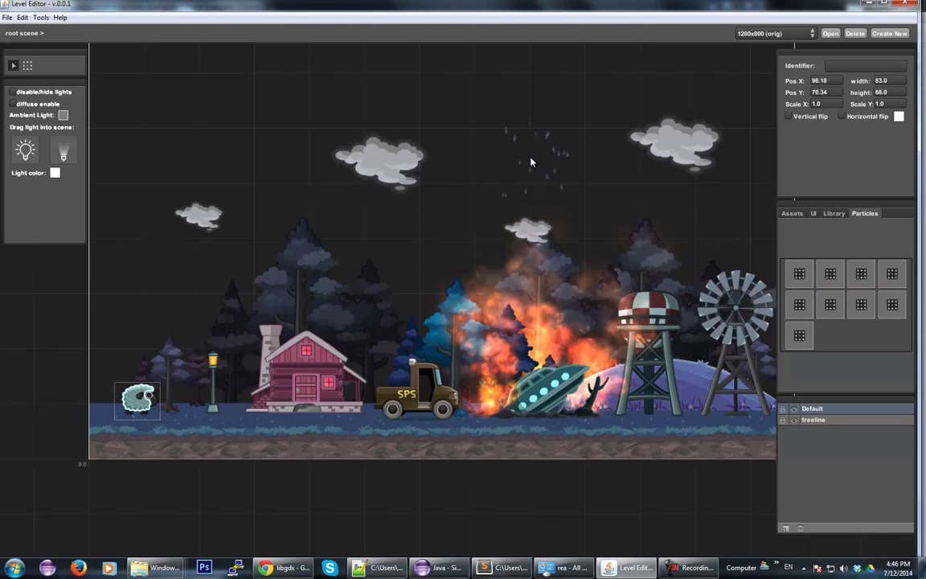
{"action": "left_click_drag", "start_coordinate": [553, 150], "coordinate": [371, 98]}
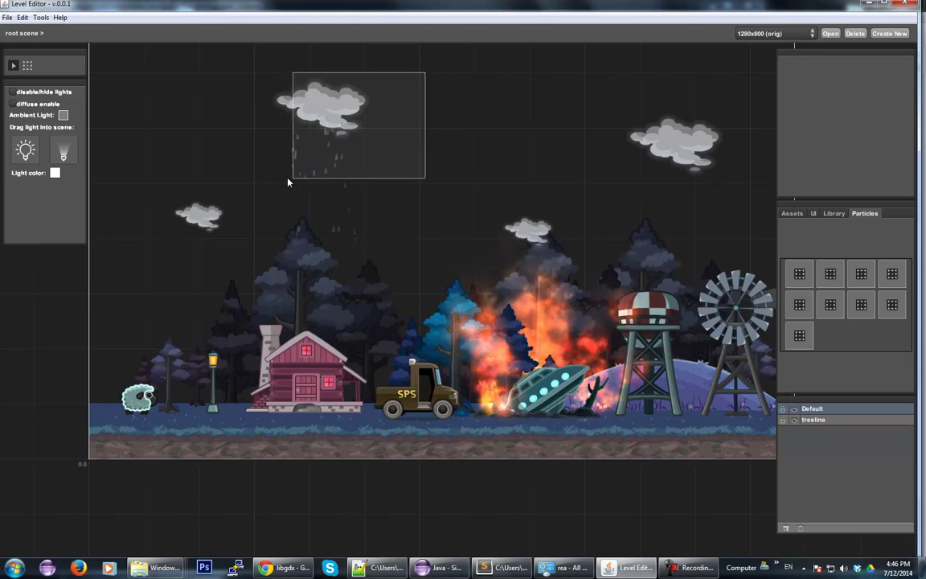
{"action": "left_click", "coordinate": [316, 125]}
{"action": "left_click", "coordinate": [351, 117]}
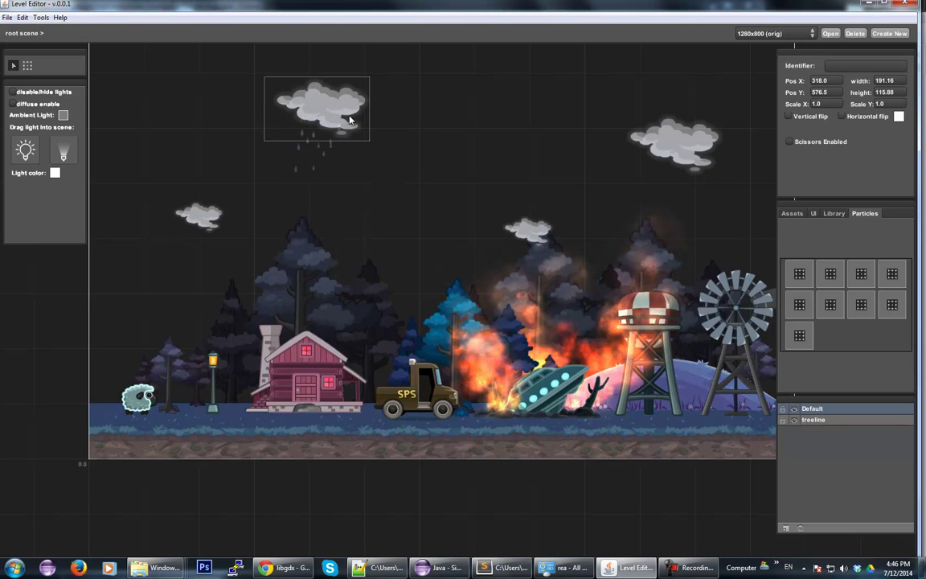
{"action": "left_click_drag", "start_coordinate": [336, 121], "coordinate": [368, 122]}
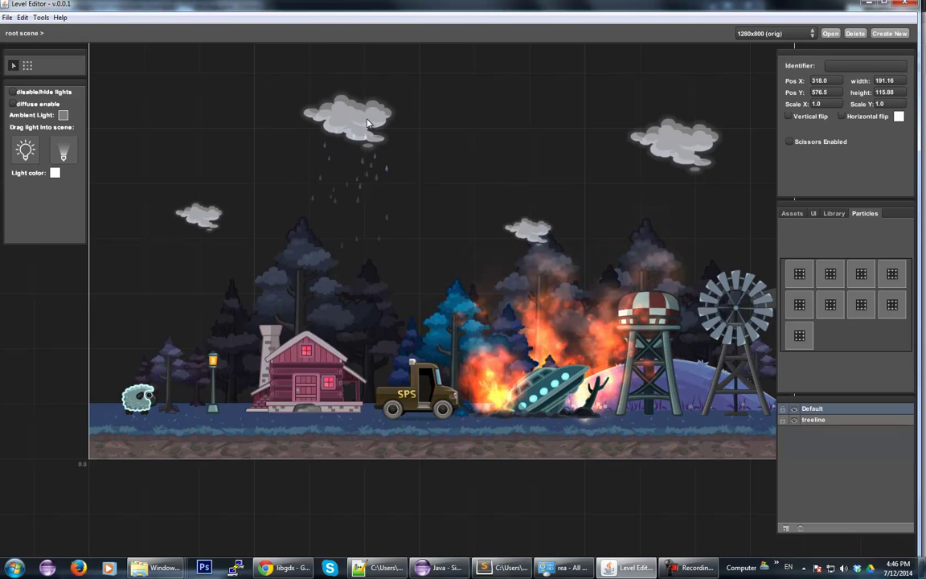
Step: Add the cloud and rain composite to the library as rainyCloud and show the library items
{"action": "right_click", "coordinate": [375, 126]}
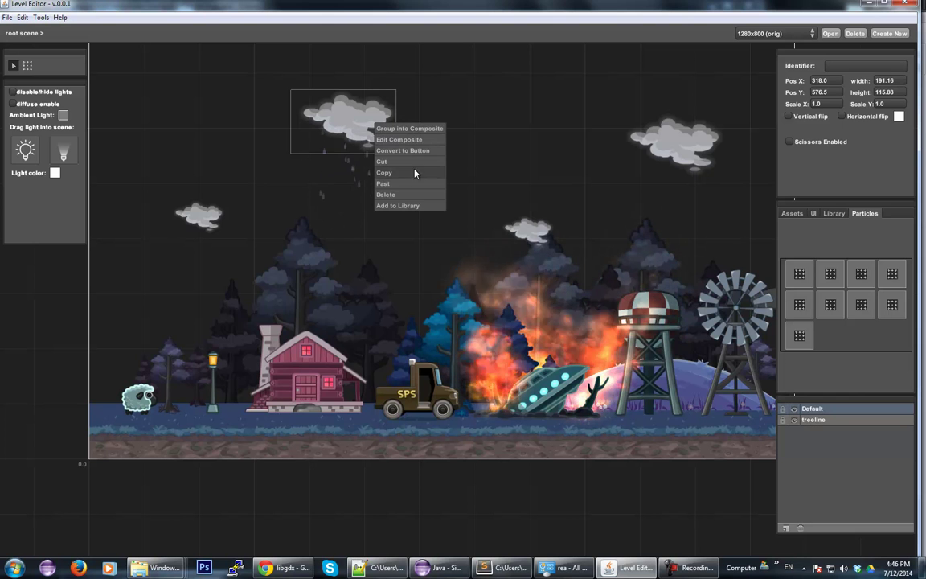
{"action": "left_click", "coordinate": [406, 206]}
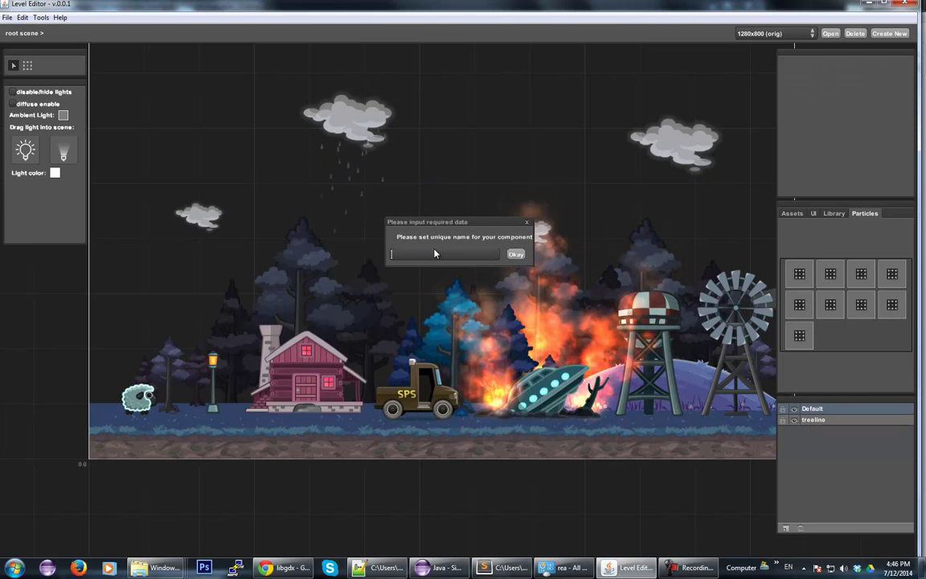
{"action": "type", "text": "rainyCloud"}
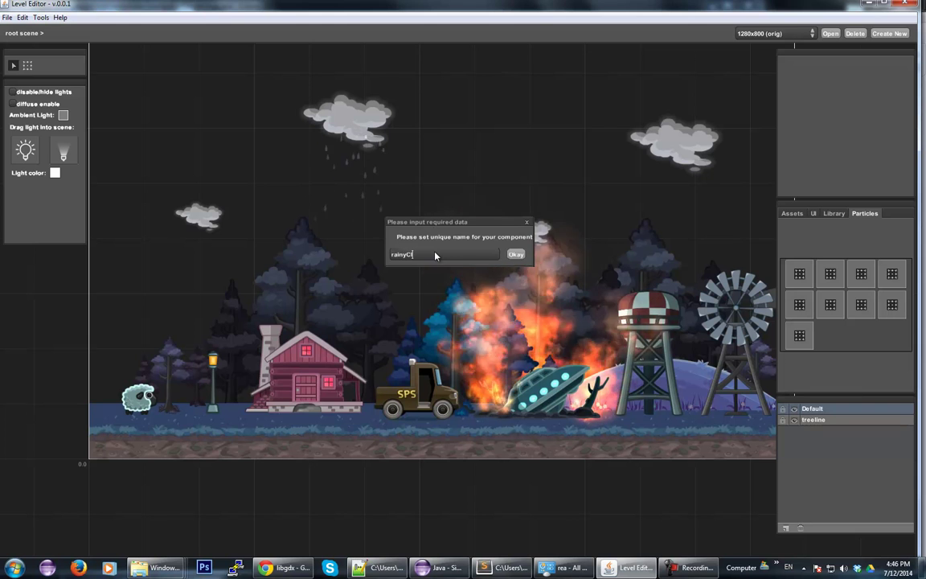
{"action": "left_click", "coordinate": [516, 254]}
{"action": "left_click", "coordinate": [833, 214]}
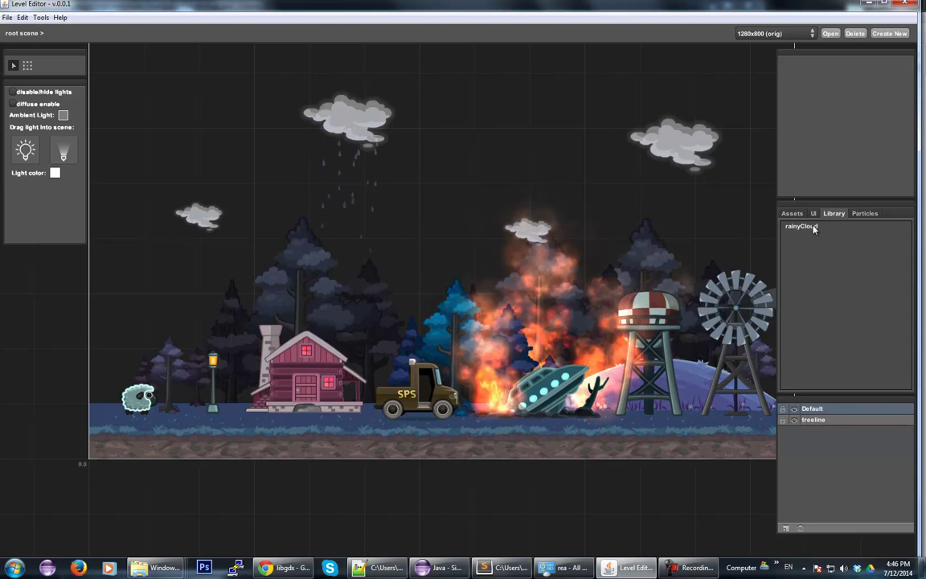
Step: Add a rainyCloud copy from the library above the sheep and street lamp, and move the small cloud toward the house
{"action": "left_click_drag", "start_coordinate": [481, 135], "coordinate": [479, 132]}
{"action": "left_click_drag", "start_coordinate": [532, 106], "coordinate": [197, 159]}
{"action": "left_click_drag", "start_coordinate": [221, 213], "coordinate": [259, 197]}
{"action": "left_click_drag", "start_coordinate": [475, 102], "coordinate": [473, 90]}
{"action": "mouse_move", "coordinate": [508, 56]}
{"action": "left_mouse_down"}
{"action": "mouse_move", "coordinate": [483, 107]}
{"action": "mouse_move", "coordinate": [502, 88]}
{"action": "mouse_move", "coordinate": [513, 103]}
{"action": "left_mouse_up"}
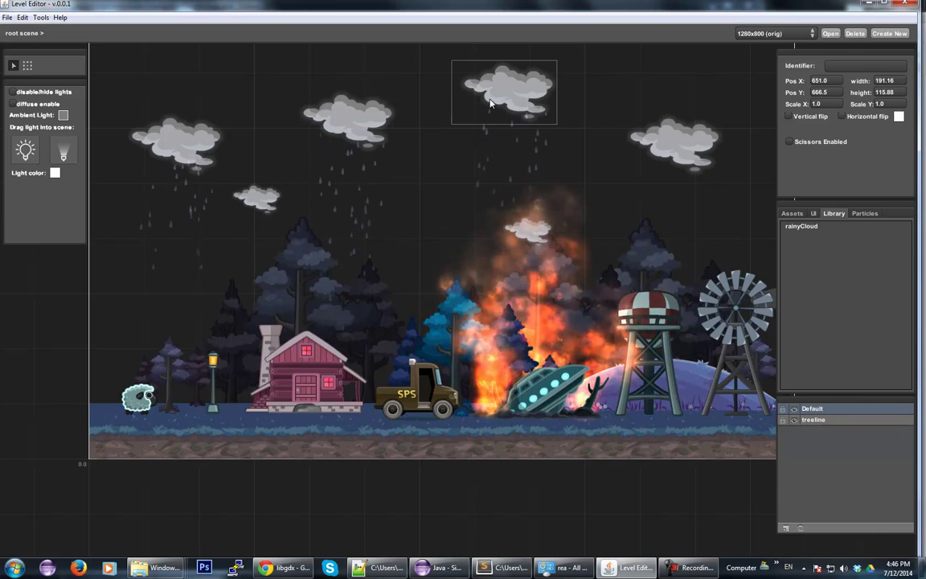
{"action": "key", "text": "Delete"}
Step: Move the original rainy cloud composite farther right, to the sky above the truck
{"action": "left_click_drag", "start_coordinate": [377, 128], "coordinate": [427, 118]}
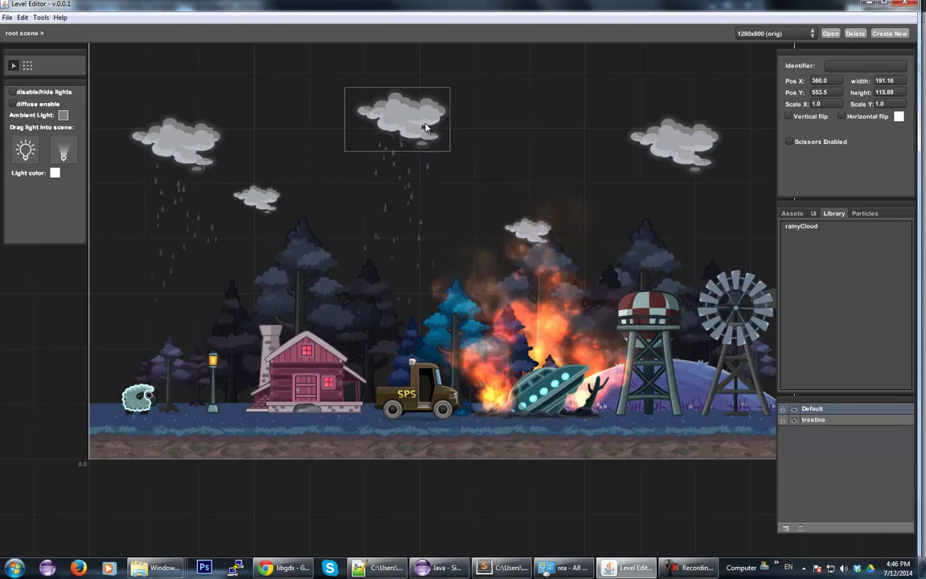
{"action": "middle_click_drag", "start_coordinate": [564, 174], "coordinate": [522, 152]}
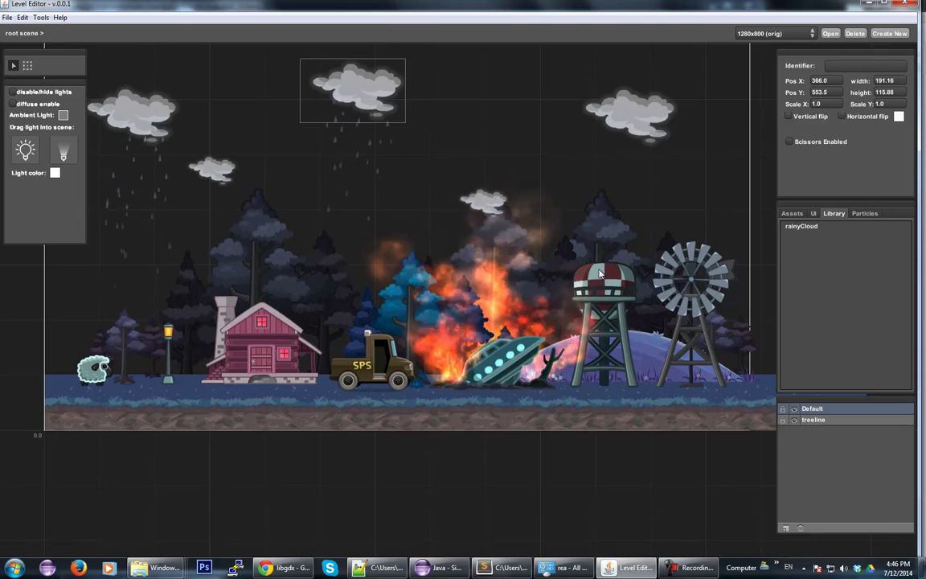
Step: Place the white smoke effect on the house's chimney and deselect it
{"action": "left_click", "coordinate": [865, 213]}
{"action": "left_click_drag", "start_coordinate": [799, 273], "coordinate": [359, 205]}
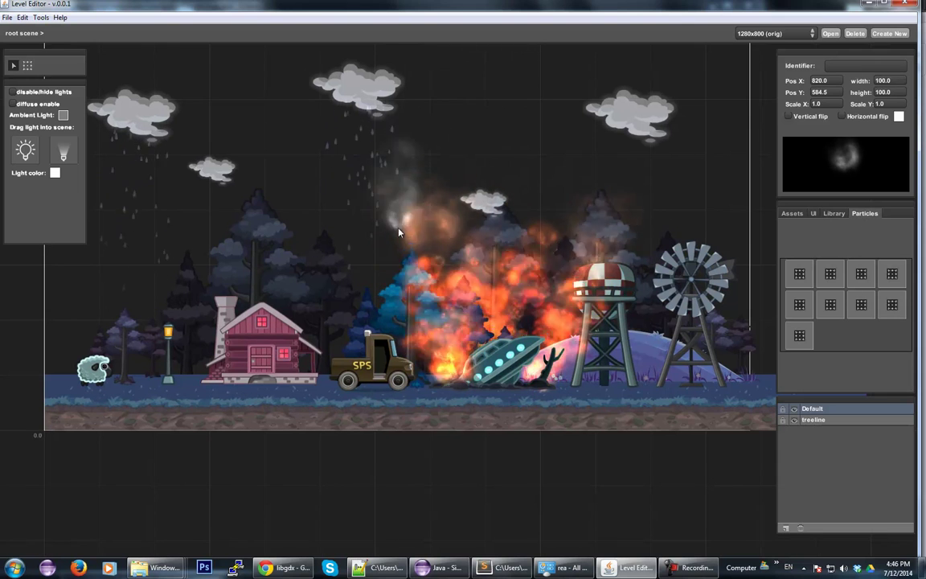
{"action": "left_click_drag", "start_coordinate": [365, 323], "coordinate": [229, 299]}
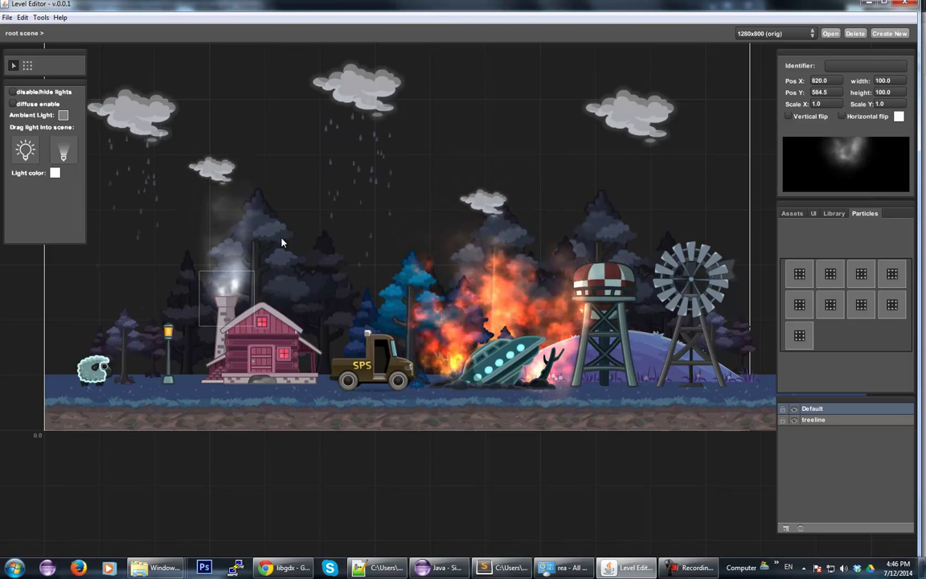
{"action": "left_click", "coordinate": [277, 151]}
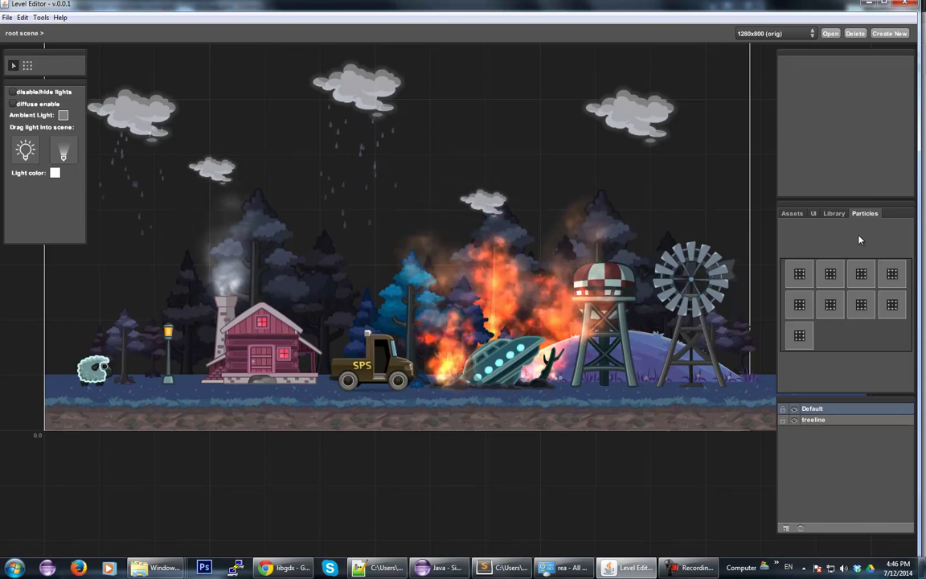
Step: Place the orange smoke effect above the water tower and deselect it
{"action": "left_click_drag", "start_coordinate": [865, 278], "coordinate": [570, 103]}
{"action": "mouse_move", "coordinate": [587, 62]}
{"action": "left_mouse_down"}
{"action": "mouse_move", "coordinate": [380, 226]}
{"action": "mouse_move", "coordinate": [354, 236]}
{"action": "mouse_move", "coordinate": [510, 204]}
{"action": "mouse_move", "coordinate": [606, 251]}
{"action": "left_mouse_up"}
{"action": "left_click", "coordinate": [417, 104]}
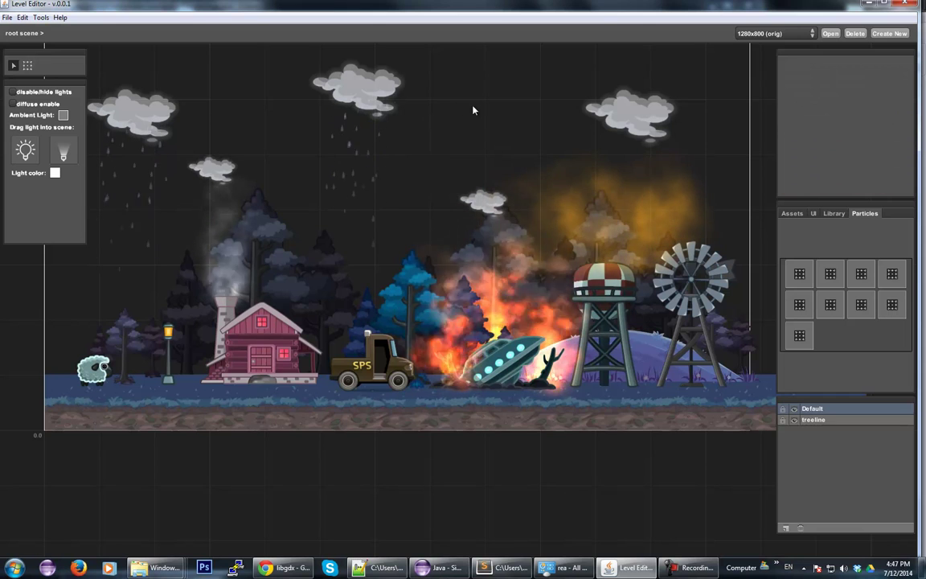
{"action": "middle_click_drag", "start_coordinate": [508, 108], "coordinate": [493, 191]}
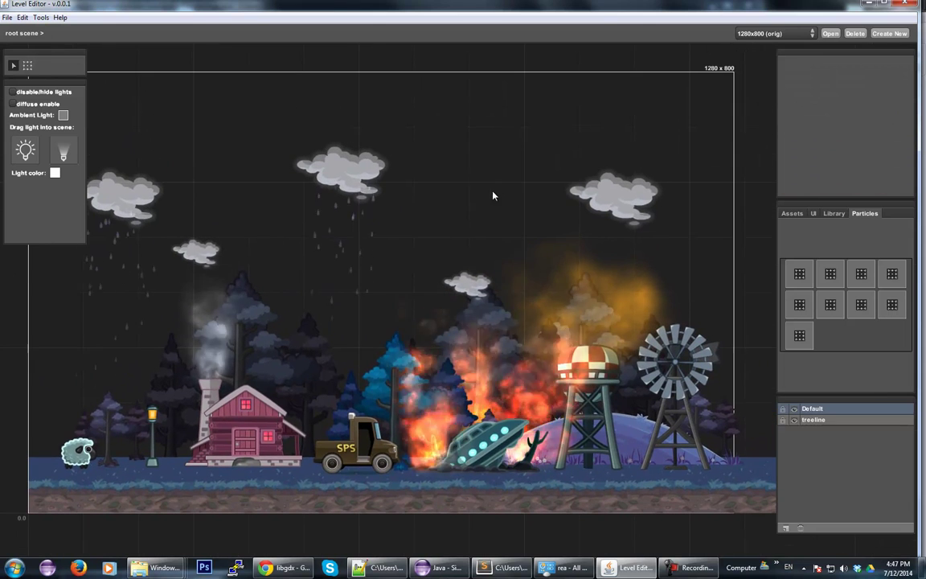
{"action": "middle_click_drag", "start_coordinate": [496, 51], "coordinate": [535, 58]}
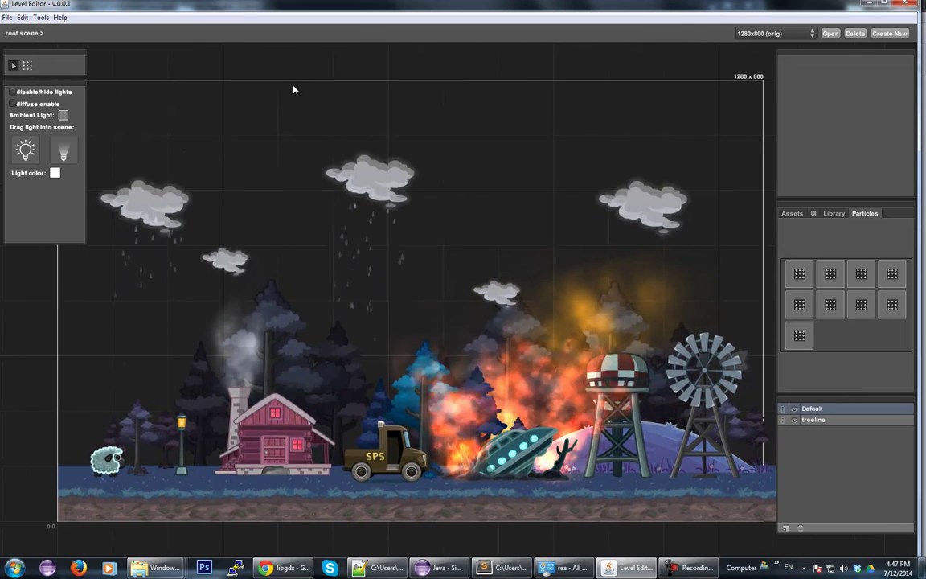
{"action": "middle_click_drag", "start_coordinate": [301, 73], "coordinate": [264, 79]}
{"action": "middle_click_drag", "start_coordinate": [172, 72], "coordinate": [207, 77]}
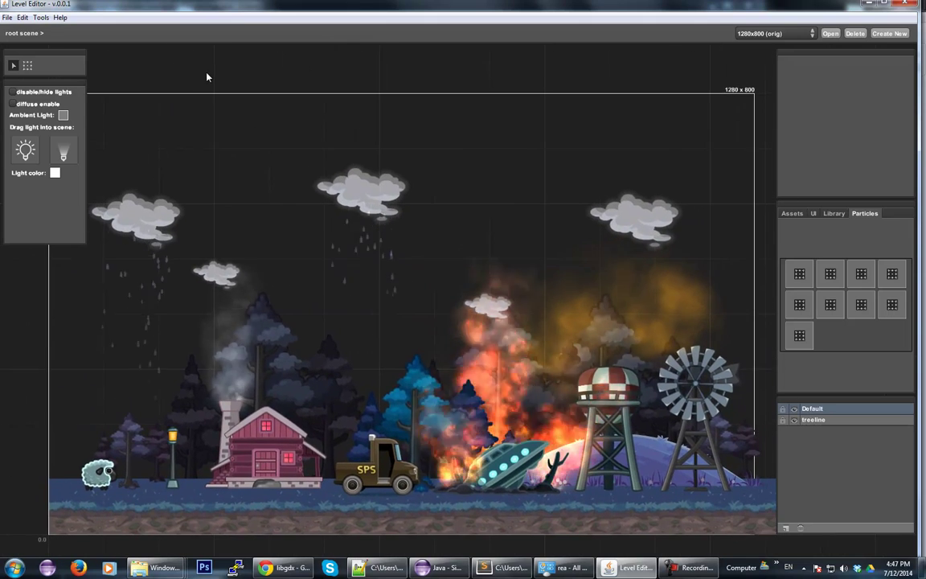
Step: Open the ambient light's colour chooser and place it clear of the scene's buildings
{"action": "left_click", "coordinate": [62, 116]}
{"action": "left_click_drag", "start_coordinate": [414, 202], "coordinate": [361, 74]}
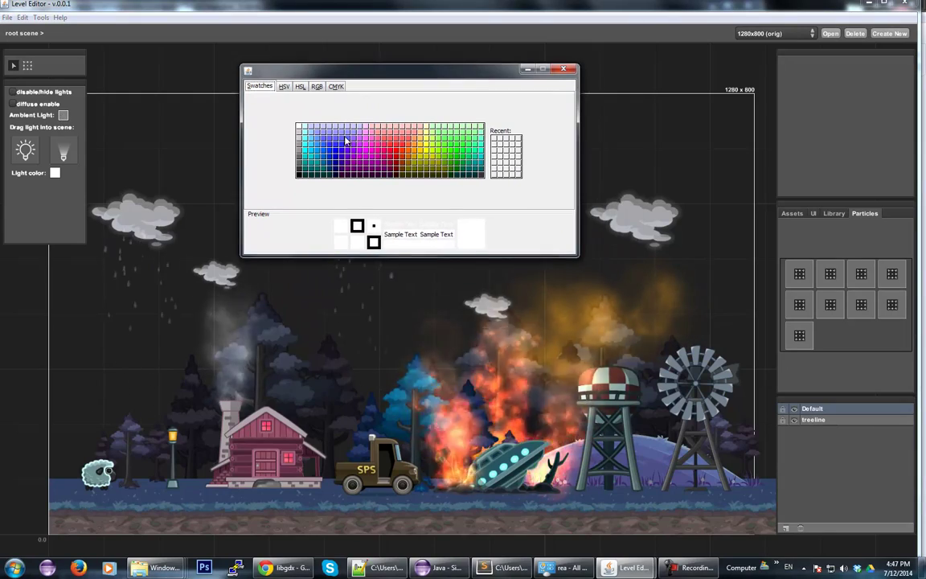
Step: Try several swatches as the ambient light colour, including blue, red, yellow, magenta and a very dark purple
{"action": "left_click", "coordinate": [347, 150]}
{"action": "left_click", "coordinate": [402, 152]}
{"action": "left_click", "coordinate": [422, 152]}
{"action": "left_click", "coordinate": [438, 153]}
{"action": "left_click", "coordinate": [421, 167]}
{"action": "left_click", "coordinate": [384, 156]}
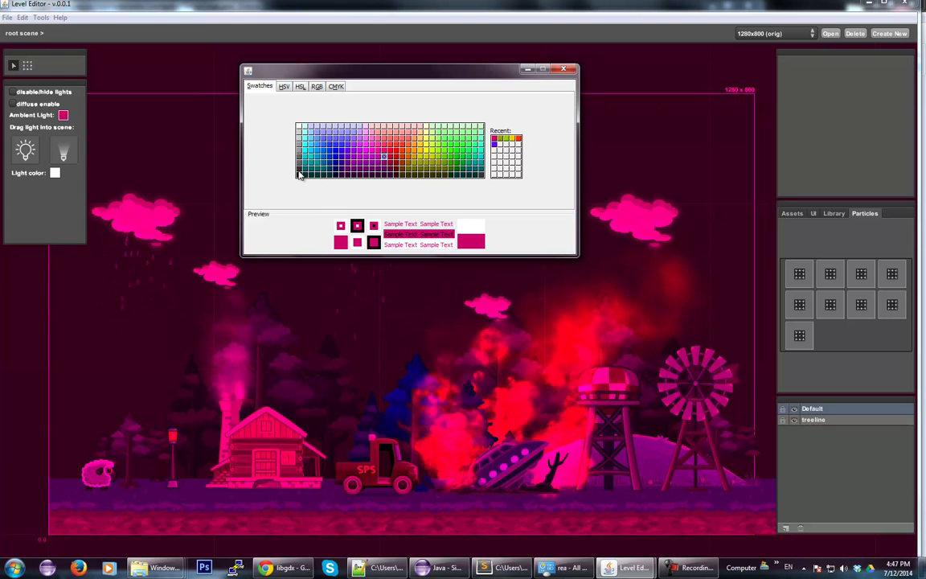
{"action": "left_click", "coordinate": [705, 572]}
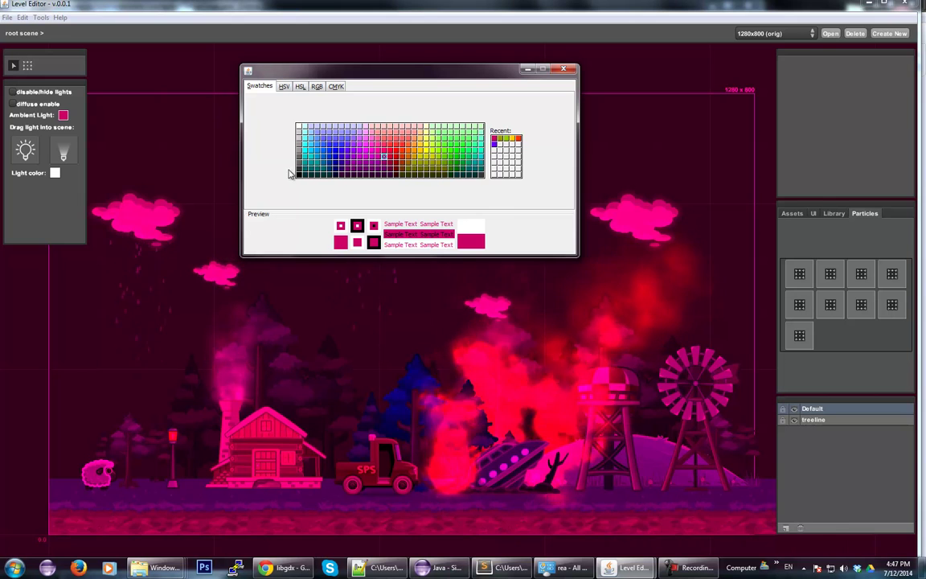
{"action": "left_click", "coordinate": [347, 166]}
{"action": "left_click", "coordinate": [367, 176]}
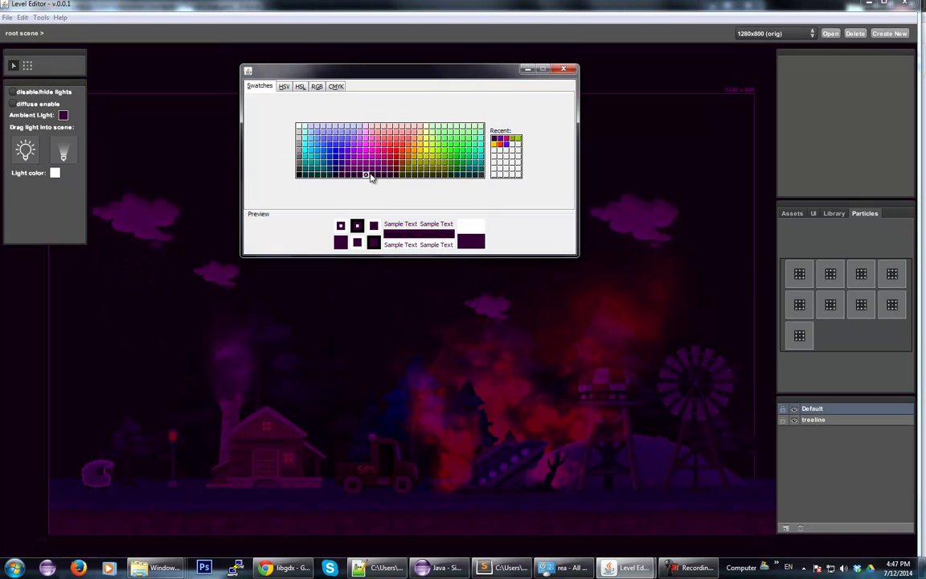
Step: Set the ambient light to a dark olive with HSL hue 61, saturation 90 and lightness 8, and close the colour chooser
{"action": "left_click", "coordinate": [300, 87]}
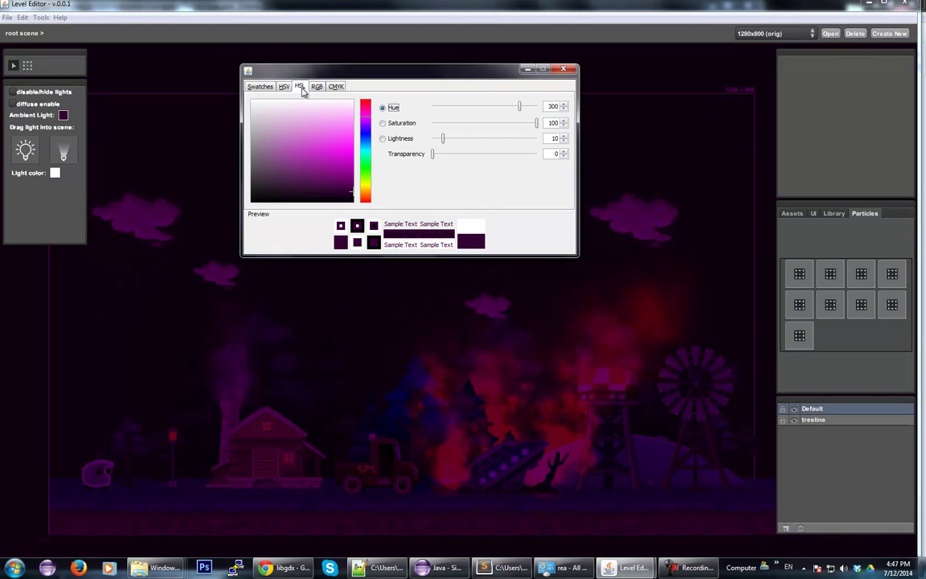
{"action": "left_click_drag", "start_coordinate": [366, 165], "coordinate": [370, 189]}
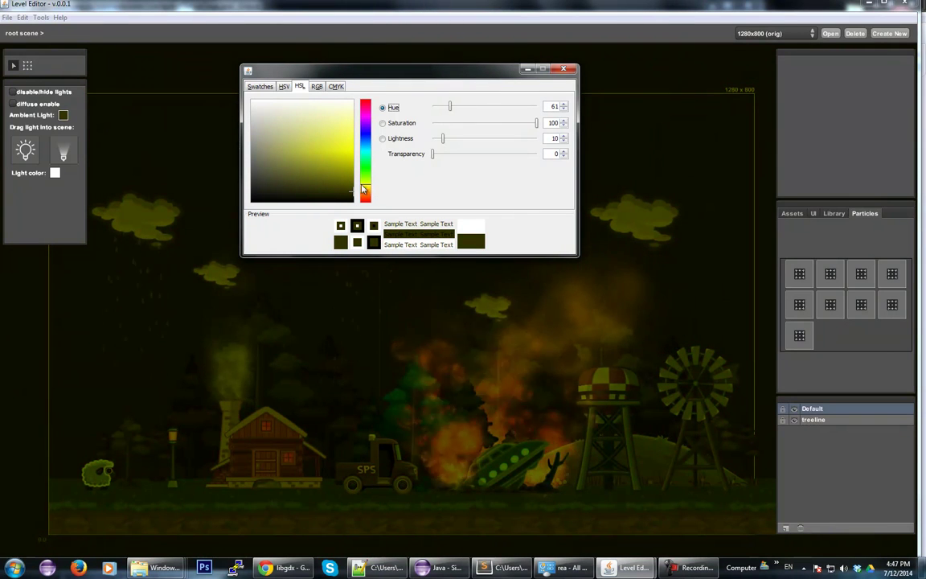
{"action": "left_click", "coordinate": [341, 196]}
{"action": "left_click_drag", "start_coordinate": [345, 196], "coordinate": [344, 196]}
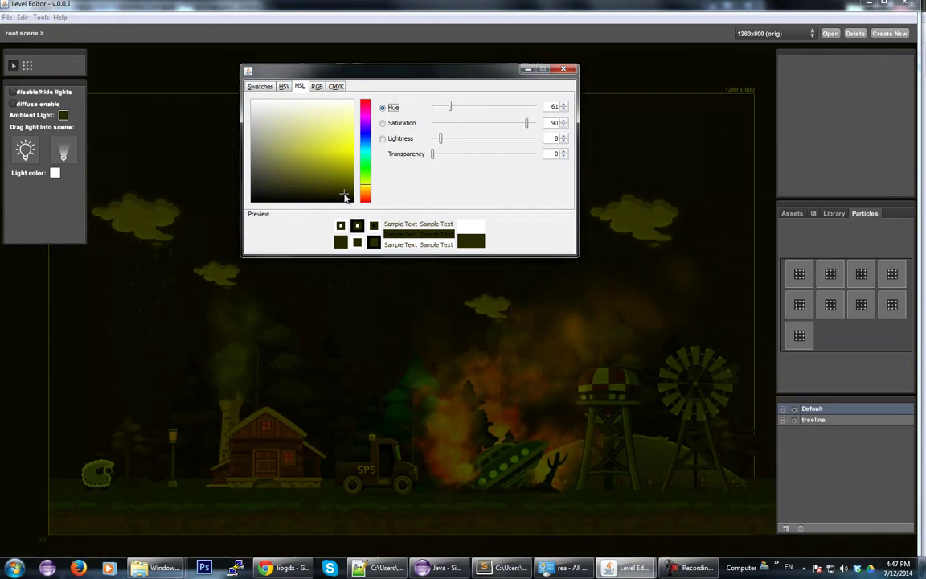
{"action": "left_click", "coordinate": [563, 70]}
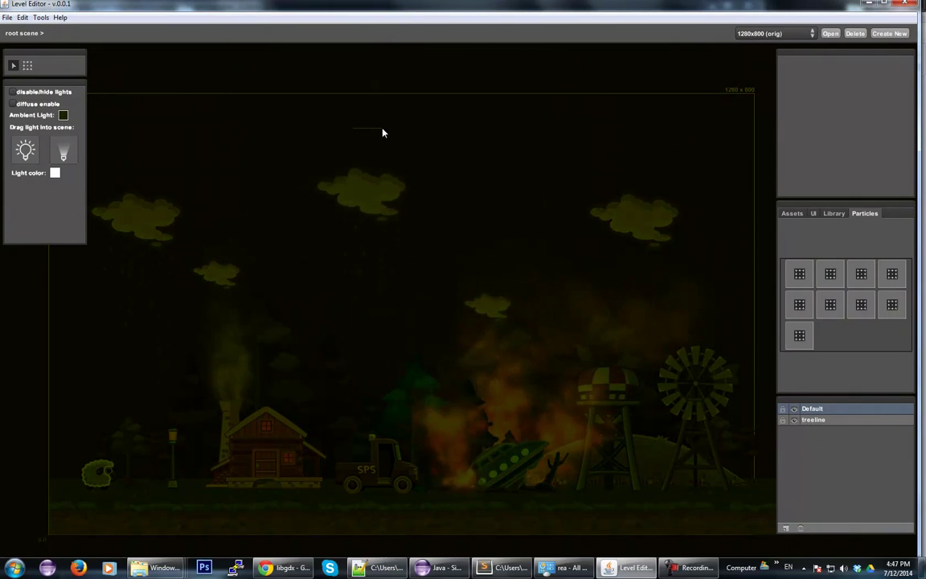
Step: Set the light colour to orange and place a point light in the sky above the burning UFO, between the two large clouds
{"action": "mouse_move", "coordinate": [328, 140]}
{"action": "left_mouse_down"}
{"action": "mouse_move", "coordinate": [378, 131]}
{"action": "mouse_move", "coordinate": [332, 137]}
{"action": "left_mouse_up"}
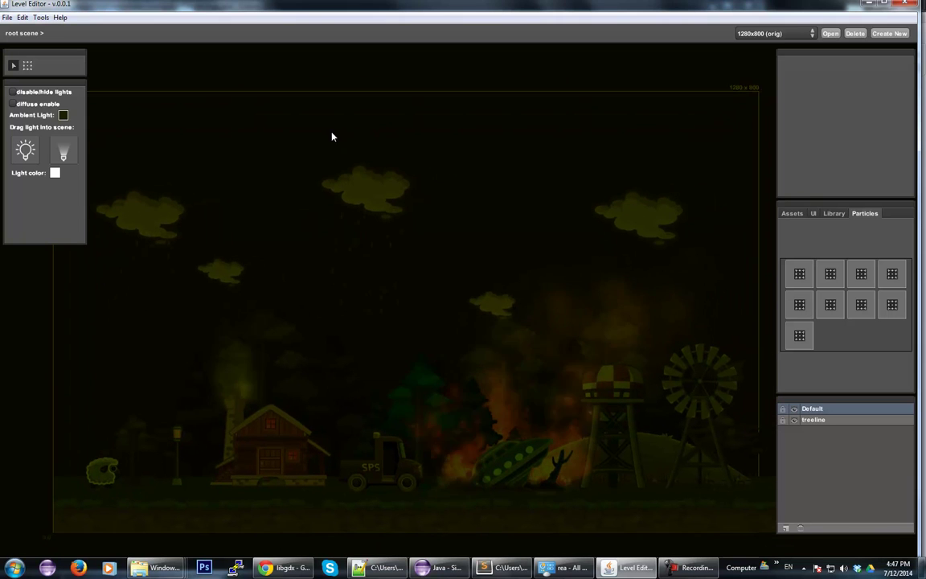
{"action": "left_click", "coordinate": [55, 174]}
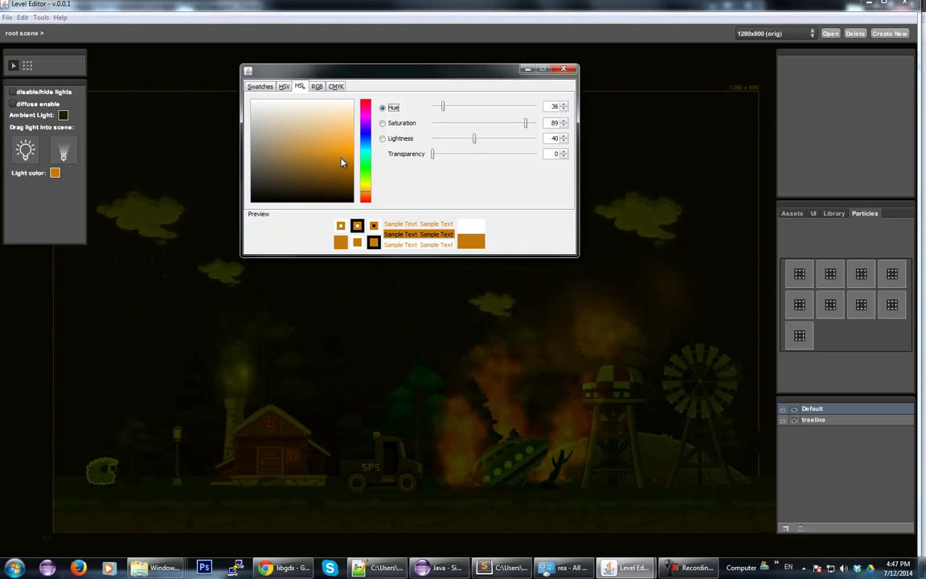
{"action": "left_click", "coordinate": [565, 69]}
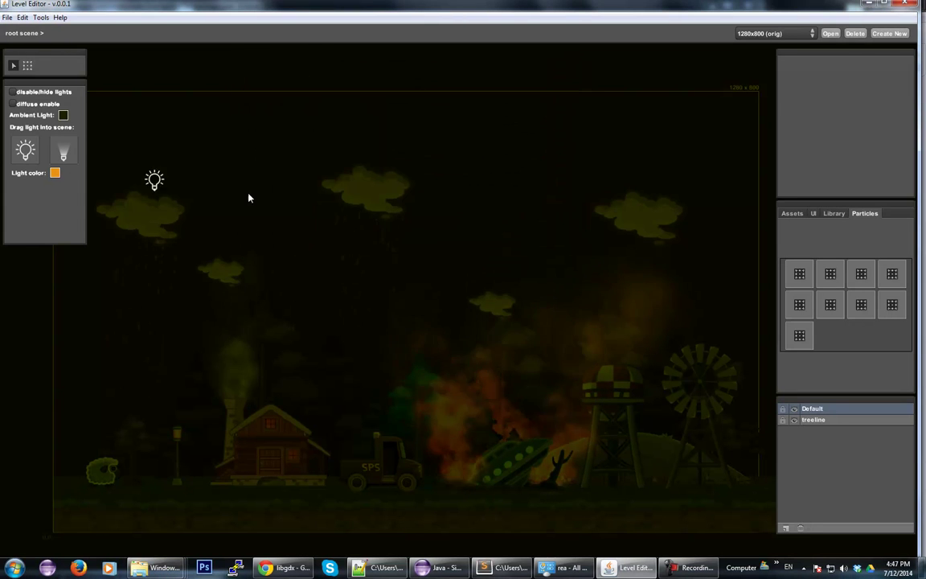
{"action": "left_click_drag", "start_coordinate": [503, 261], "coordinate": [533, 253]}
{"action": "left_click_drag", "start_coordinate": [567, 214], "coordinate": [486, 253]}
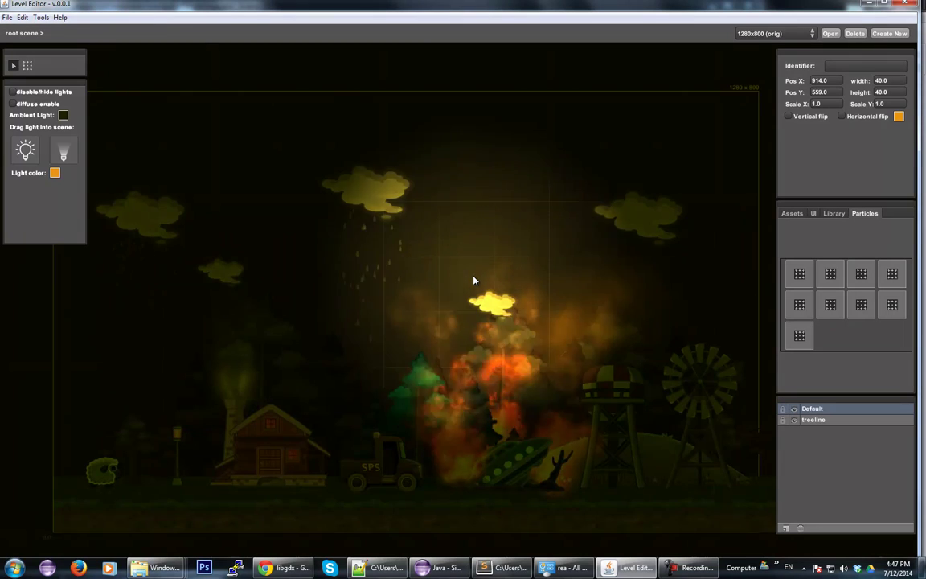
Step: Set the light colour to purple with HSL hue 284, saturation 84 and lightness 39, and close the colour chooser
{"action": "left_click", "coordinate": [471, 344]}
{"action": "left_click", "coordinate": [56, 175]}
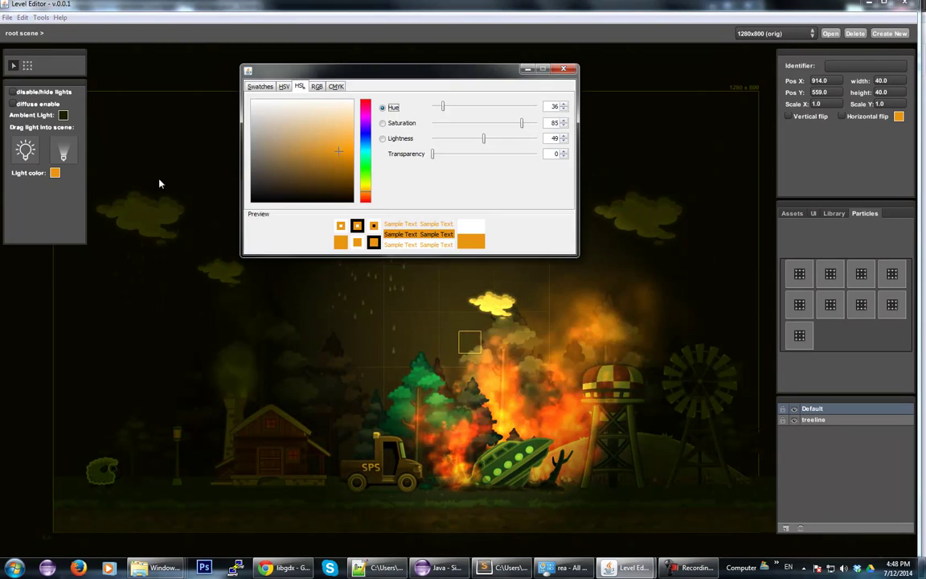
{"action": "mouse_move", "coordinate": [366, 142]}
{"action": "left_mouse_down"}
{"action": "mouse_move", "coordinate": [368, 167]}
{"action": "mouse_move", "coordinate": [366, 122]}
{"action": "left_mouse_up"}
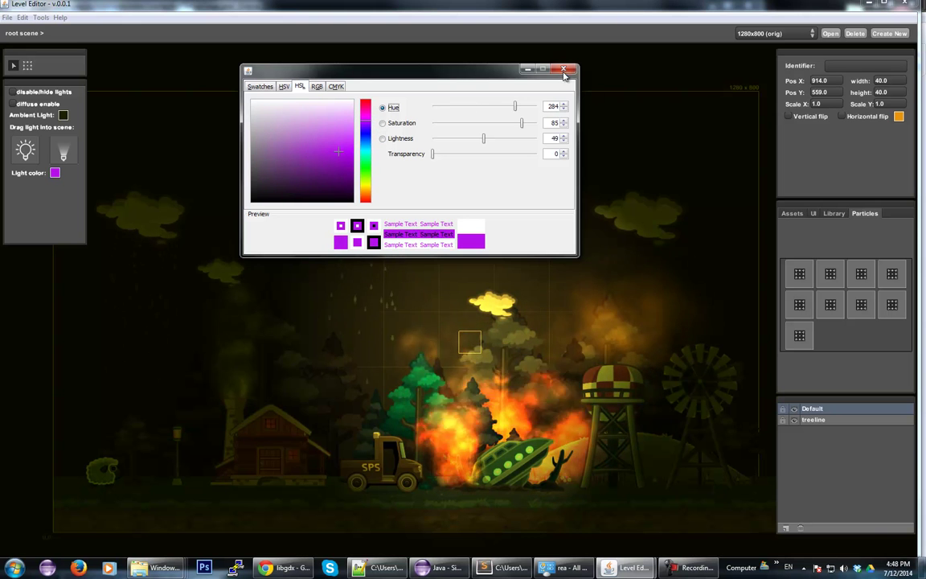
{"action": "left_click", "coordinate": [340, 169]}
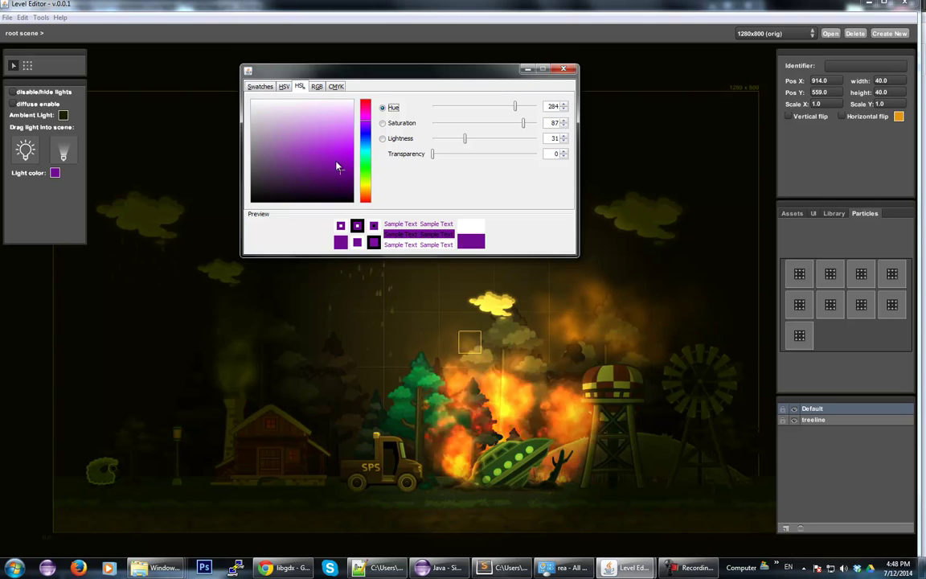
{"action": "left_click", "coordinate": [337, 162]}
{"action": "left_click", "coordinate": [562, 69]}
Step: Place a purple point light at the scene's left edge, level with the rain above the sheep, and enlarge its reach
{"action": "left_click_drag", "start_coordinate": [150, 293], "coordinate": [359, 242]}
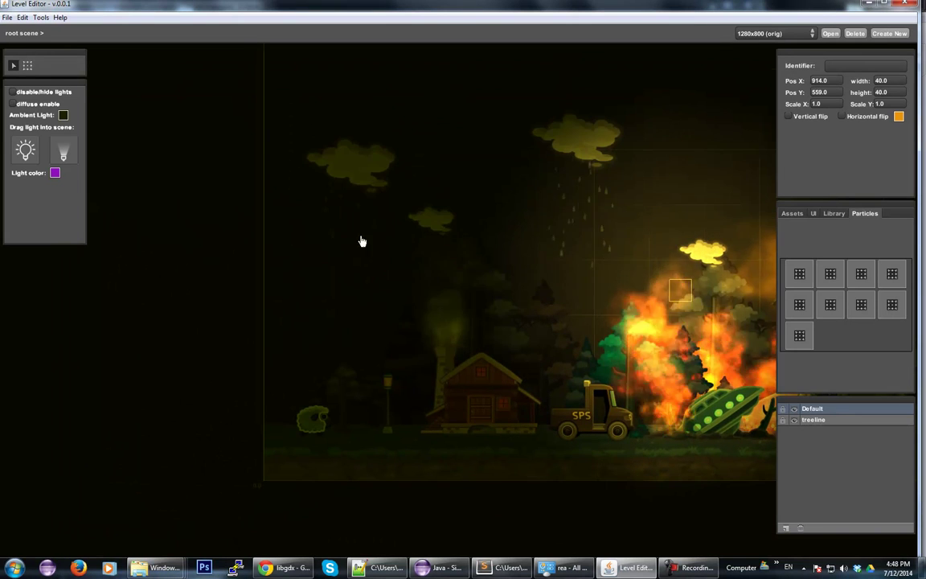
{"action": "left_click_drag", "start_coordinate": [465, 159], "coordinate": [270, 255]}
{"action": "scroll", "coordinate": [269, 269], "scroll_direction": "up", "scroll_amount": 8}
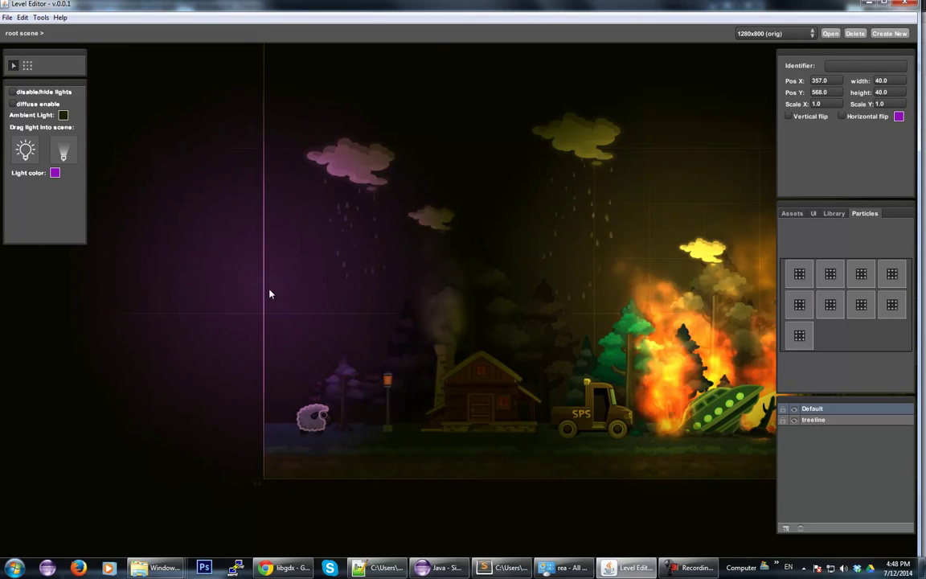
{"action": "scroll", "coordinate": [297, 284], "scroll_direction": "down", "scroll_amount": 3}
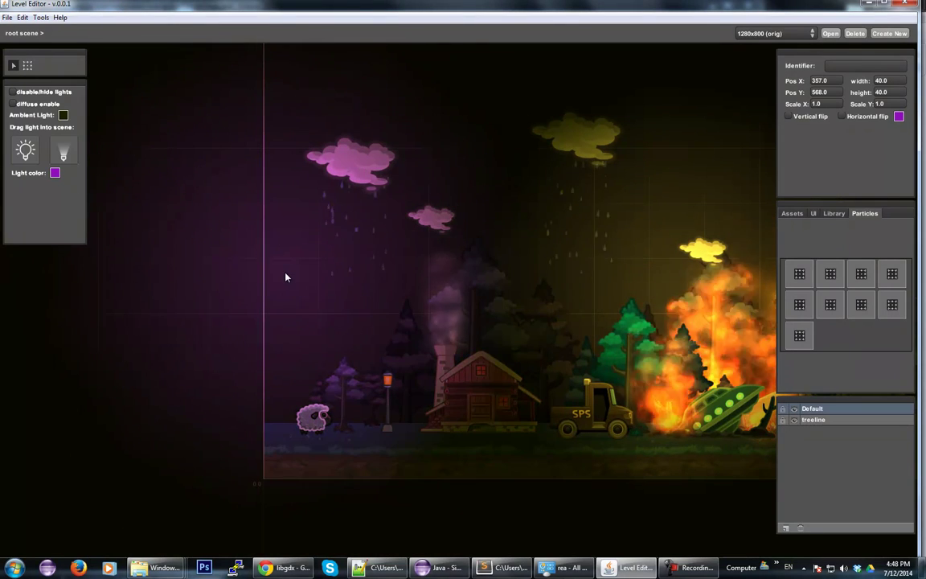
Step: Set the light colour to crimson red with HSL hue 350, saturation 84 and lightness 39, and close the colour chooser
{"action": "left_click", "coordinate": [675, 516]}
{"action": "middle_click_drag", "start_coordinate": [675, 517], "coordinate": [330, 479]}
{"action": "left_click", "coordinate": [56, 173]}
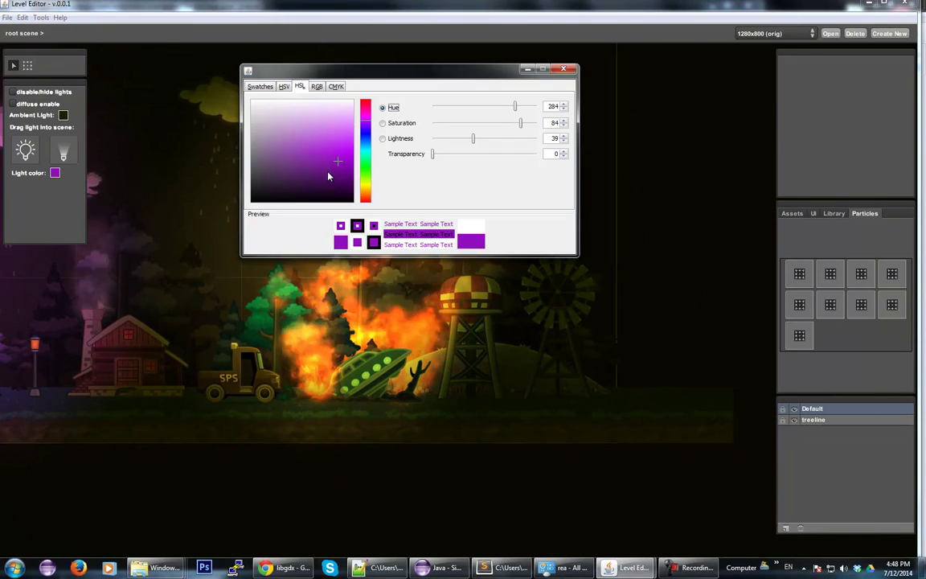
{"action": "left_click", "coordinate": [366, 106]}
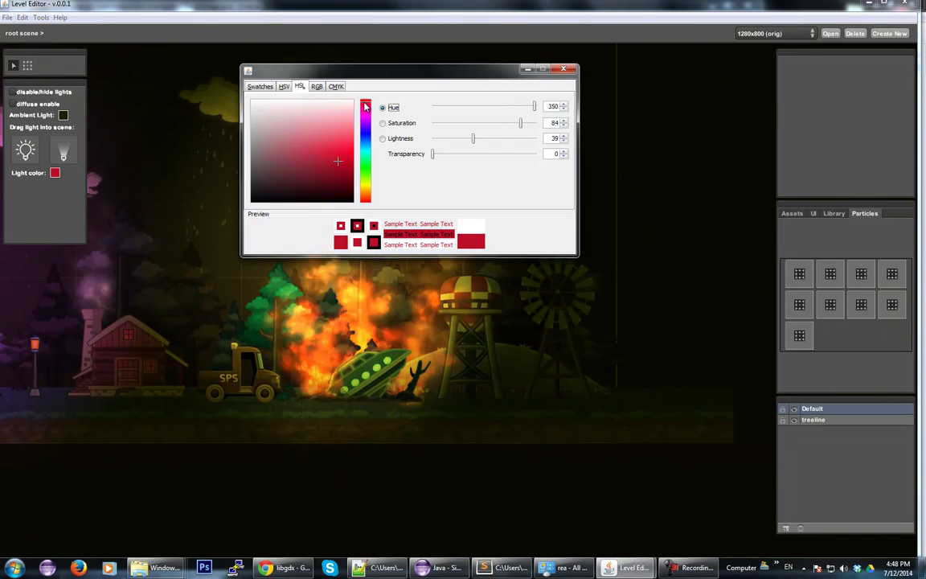
{"action": "left_click", "coordinate": [564, 69]}
Step: Place a red point light at the scene's right edge above the windmill and enlarge its reach
{"action": "left_click_drag", "start_coordinate": [27, 151], "coordinate": [663, 197]}
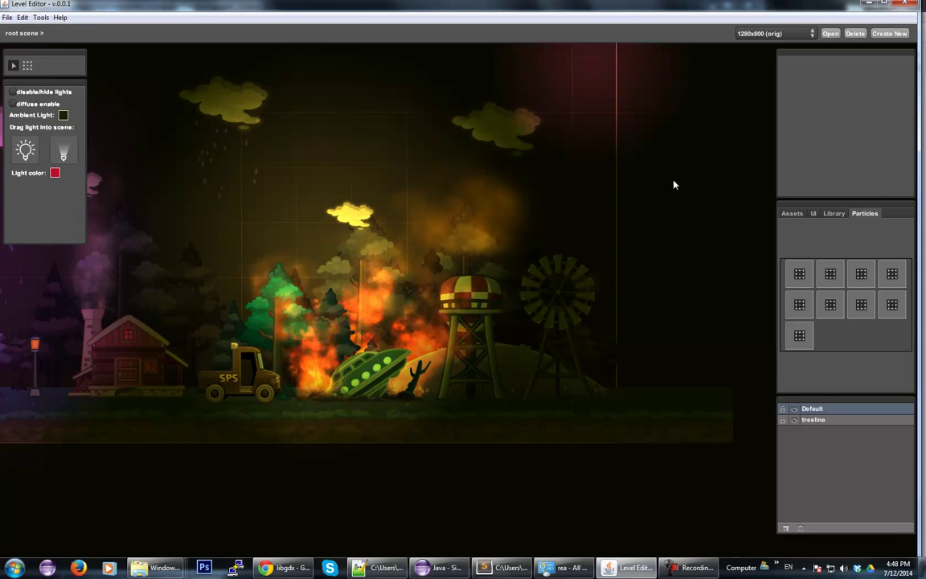
{"action": "left_click_drag", "start_coordinate": [596, 66], "coordinate": [643, 196]}
{"action": "scroll", "coordinate": [642, 200], "scroll_direction": "down", "scroll_amount": 2}
{"action": "scroll", "coordinate": [643, 202], "scroll_direction": "up", "scroll_amount": 8}
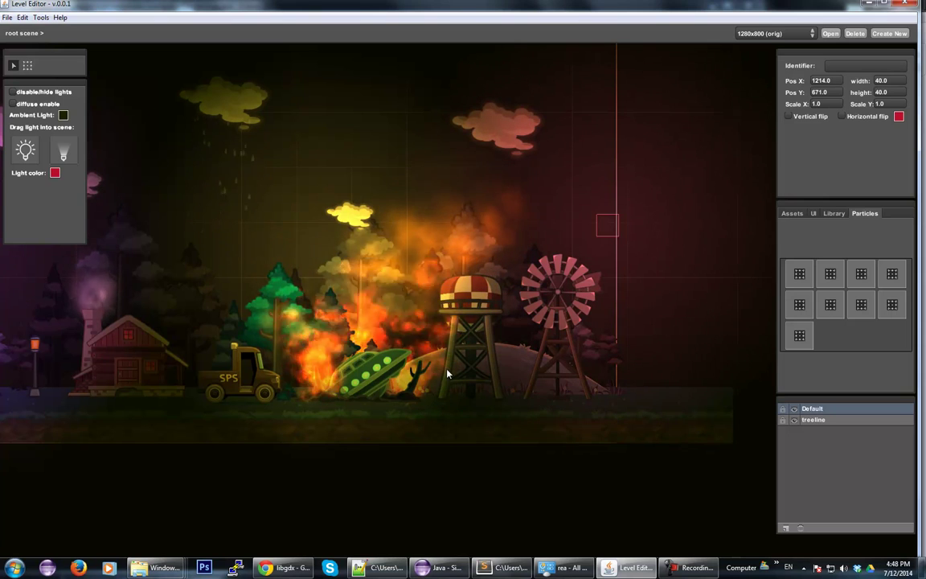
Step: Set the light colour to pale yellow with HSL hue 60, saturation 80 and lightness 65, and close the colour chooser
{"action": "left_click_drag", "start_coordinate": [292, 490], "coordinate": [477, 476]}
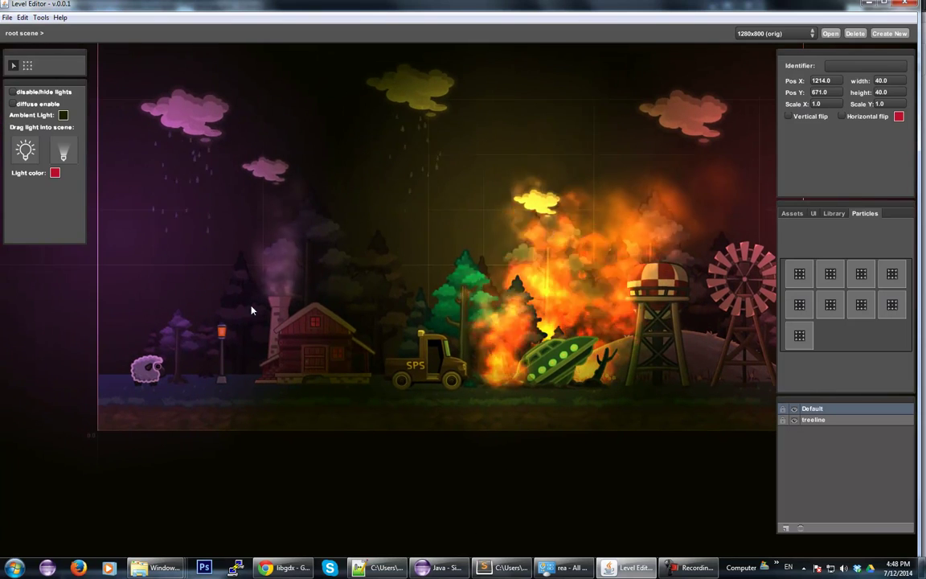
{"action": "left_click", "coordinate": [55, 172]}
{"action": "left_click_drag", "start_coordinate": [363, 193], "coordinate": [365, 185]}
{"action": "left_click", "coordinate": [336, 137]}
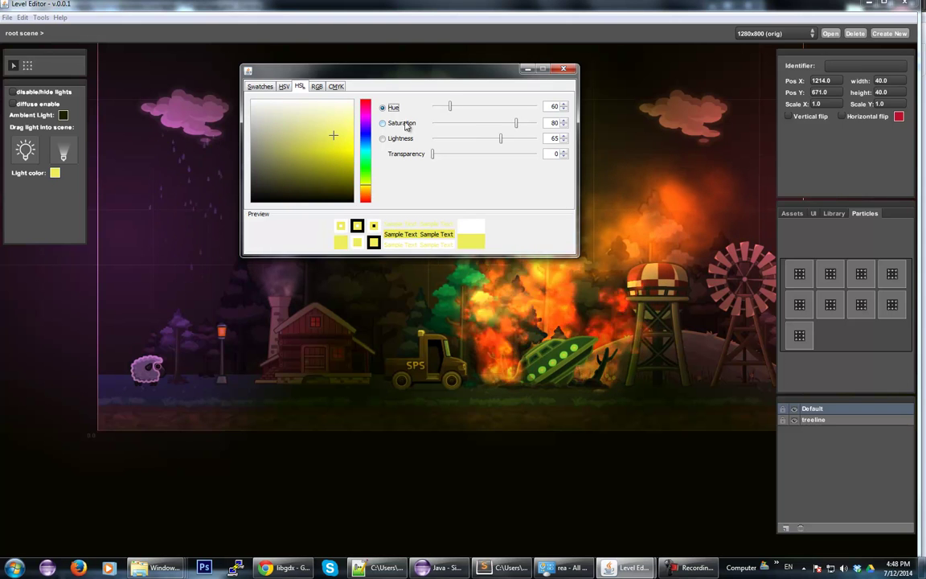
{"action": "left_click", "coordinate": [564, 70]}
Step: Place a yellow point light at the log house and try to select it among the overlapping objects
{"action": "left_click_drag", "start_coordinate": [25, 149], "coordinate": [232, 438]}
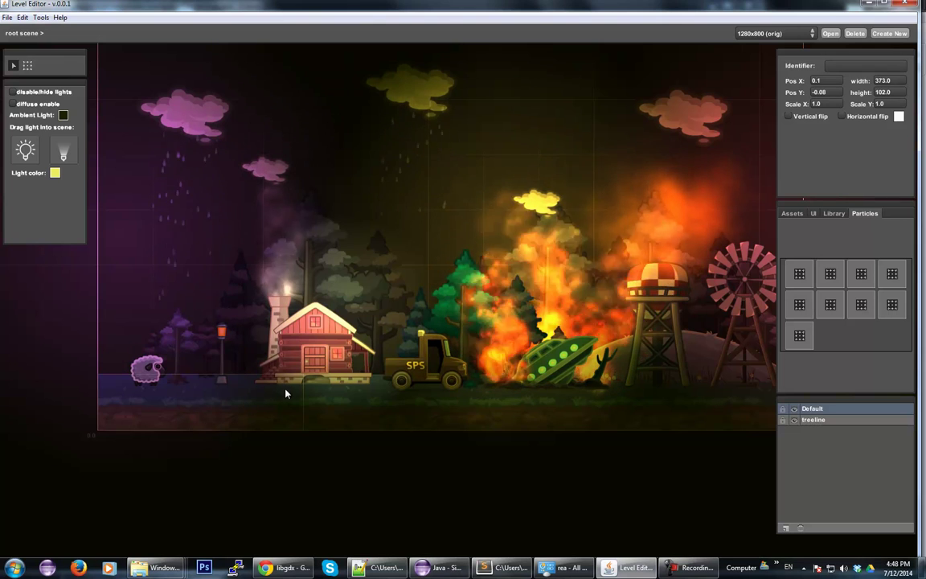
{"action": "left_click", "coordinate": [311, 377]}
{"action": "left_click_drag", "start_coordinate": [442, 516], "coordinate": [40, 244]}
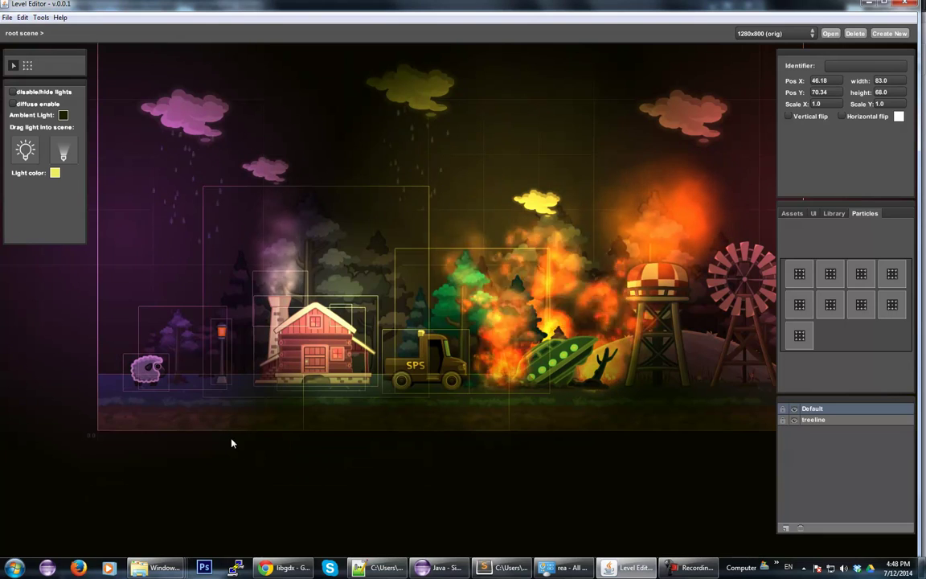
{"action": "left_click", "coordinate": [252, 461]}
Step: Move the house outside the scene's left border to uncover the yellow light behind it
{"action": "key", "text": "space"}
{"action": "left_click_drag", "start_coordinate": [58, 302], "coordinate": [177, 380]}
{"action": "left_click_drag", "start_coordinate": [403, 406], "coordinate": [105, 348]}
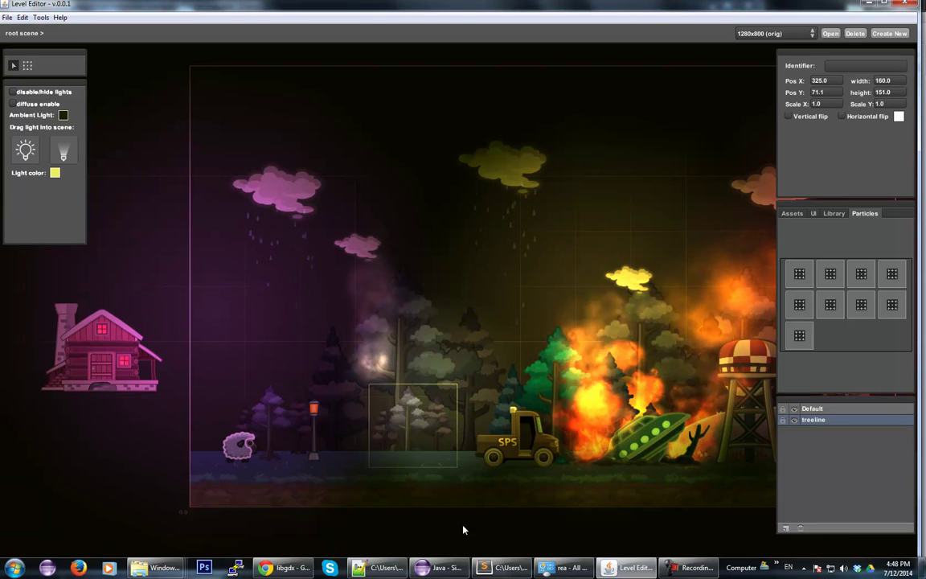
{"action": "left_click", "coordinate": [351, 351]}
{"action": "left_click", "coordinate": [463, 534]}
Step: Move the yellow point light onto the street lamp's head and return the house to its place between lamp and truck
{"action": "left_click_drag", "start_coordinate": [435, 391], "coordinate": [149, 220]}
{"action": "left_click_drag", "start_coordinate": [113, 329], "coordinate": [414, 401]}
{"action": "left_click_drag", "start_coordinate": [149, 219], "coordinate": [312, 410]}
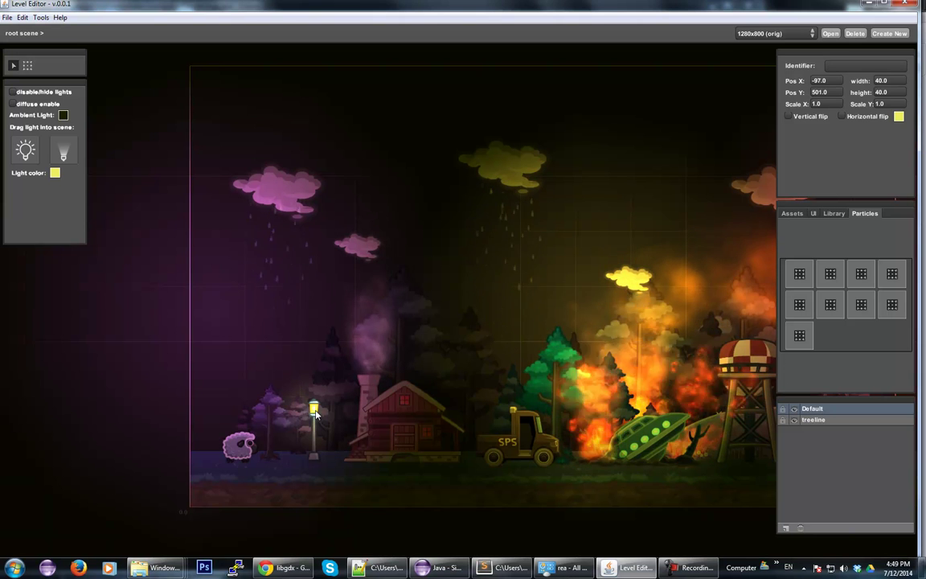
{"action": "left_click", "coordinate": [424, 515]}
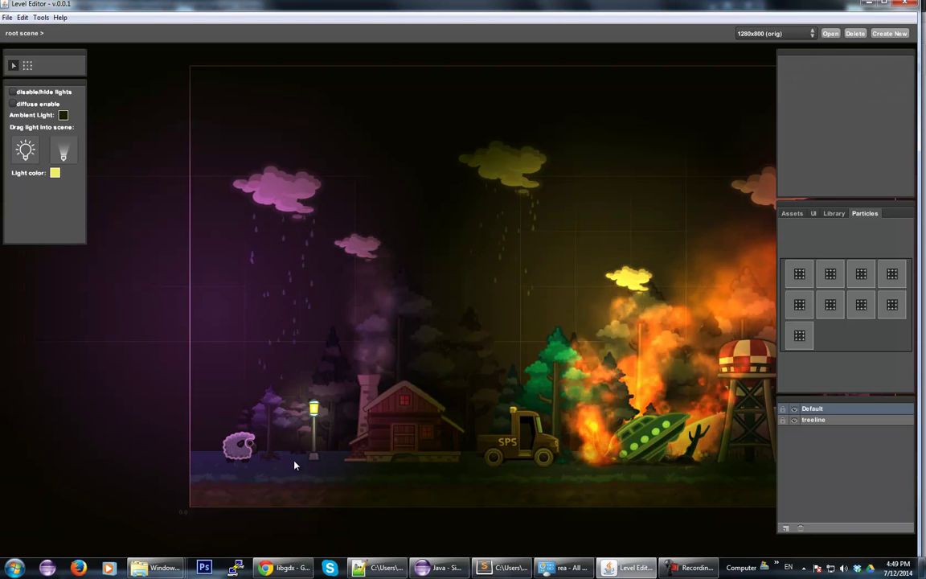
Step: Set the light colour to pink with HSL hue 311, saturation 80 and lightness 65, and place a pink point light on the house's upper window
{"action": "left_click", "coordinate": [56, 173]}
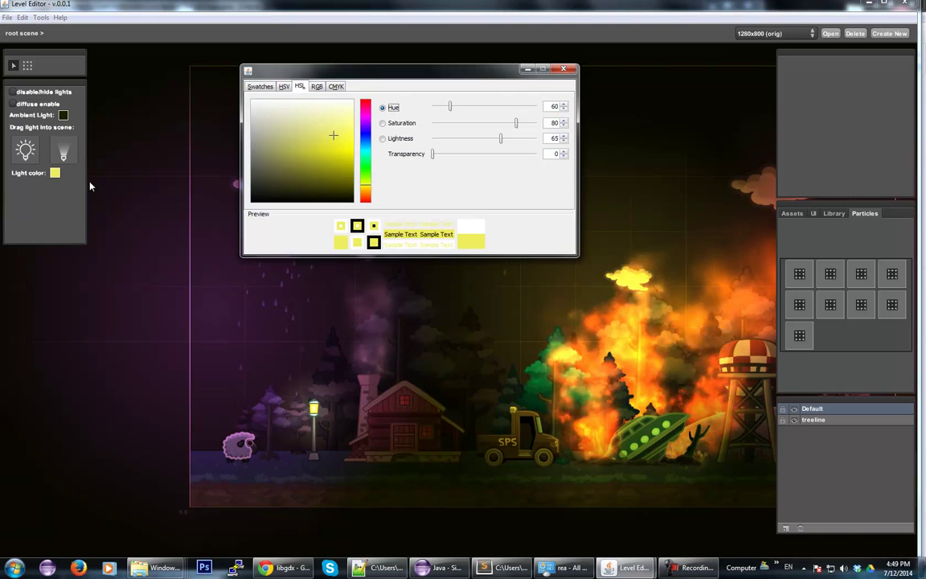
{"action": "left_click", "coordinate": [367, 118]}
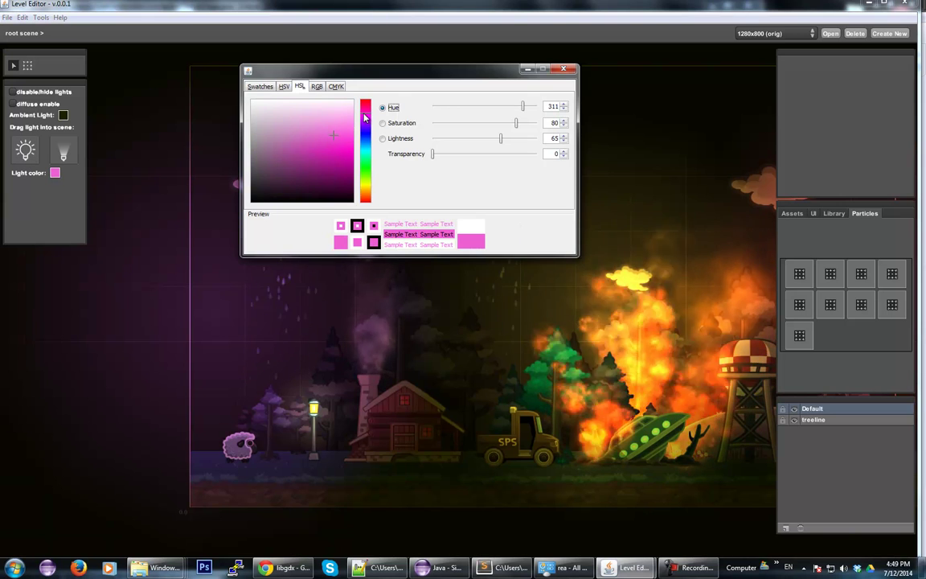
{"action": "left_click", "coordinate": [563, 70]}
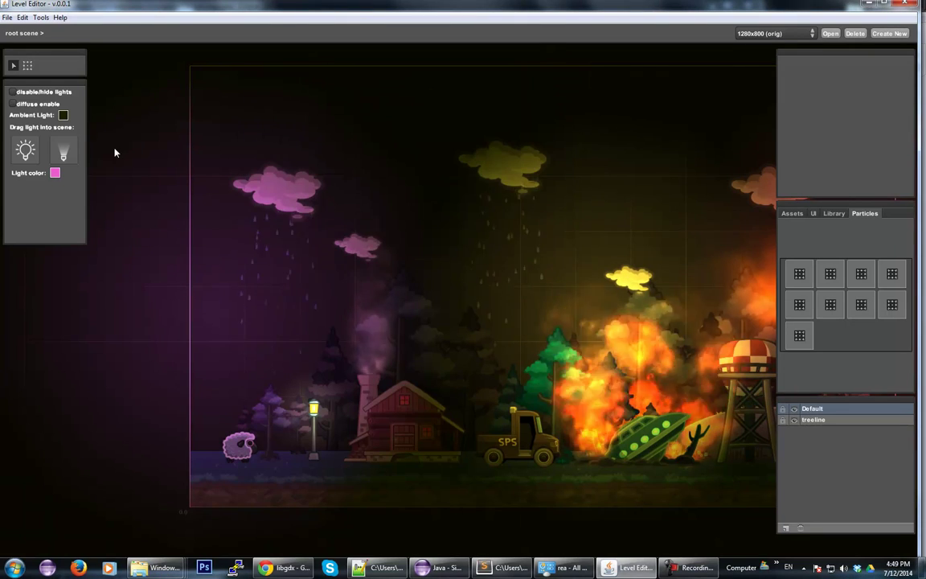
{"action": "left_click_drag", "start_coordinate": [43, 343], "coordinate": [221, 241]}
{"action": "left_click_drag", "start_coordinate": [246, 276], "coordinate": [402, 408]}
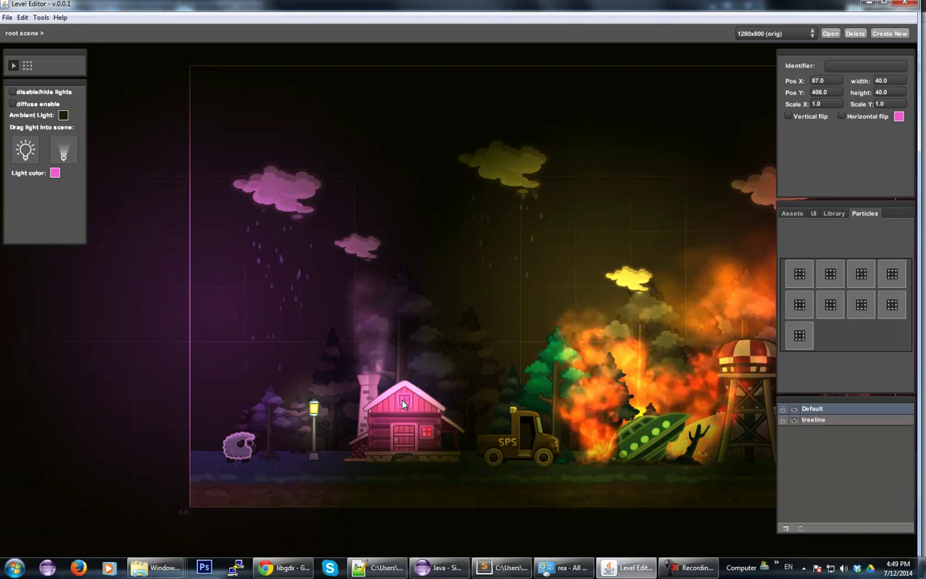
Step: Examine the lit scene from the sheep and street lamp across to the windmill
{"action": "key", "text": "space"}
{"action": "left_click_drag", "start_coordinate": [605, 537], "coordinate": [421, 486]}
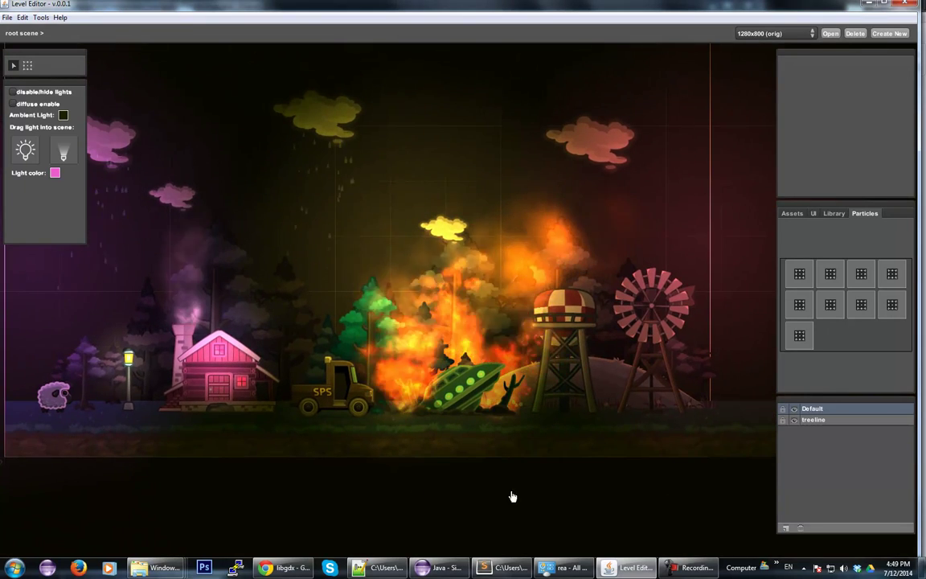
{"action": "left_click_drag", "start_coordinate": [513, 496], "coordinate": [571, 542]}
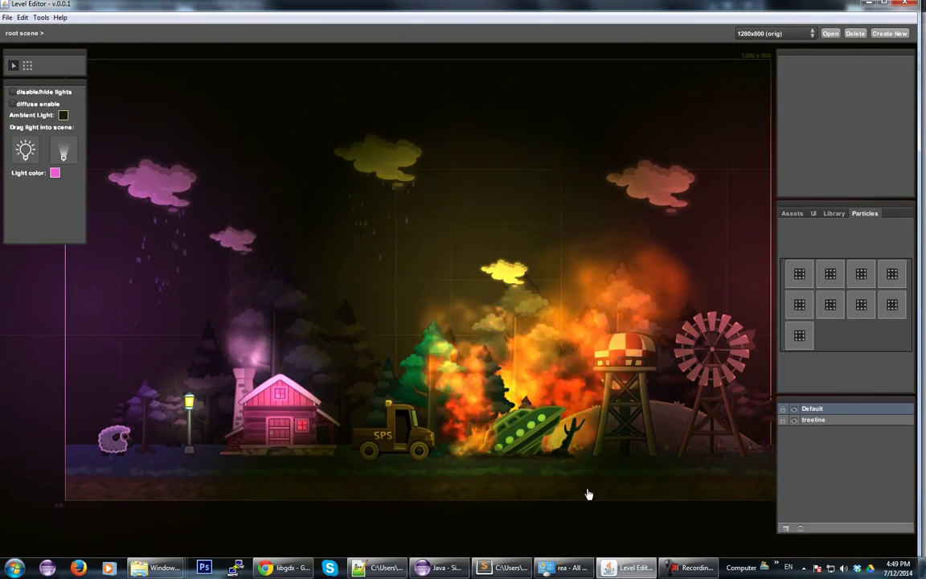
{"action": "left_click_drag", "start_coordinate": [682, 517], "coordinate": [657, 522]}
{"action": "left_click_drag", "start_coordinate": [311, 109], "coordinate": [401, 107]}
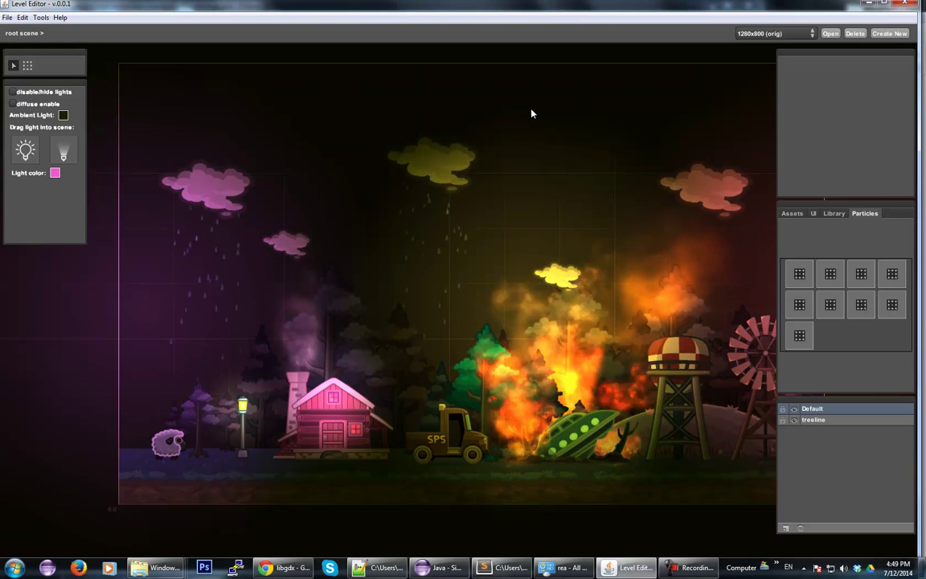
{"action": "left_click_drag", "start_coordinate": [670, 113], "coordinate": [598, 164]}
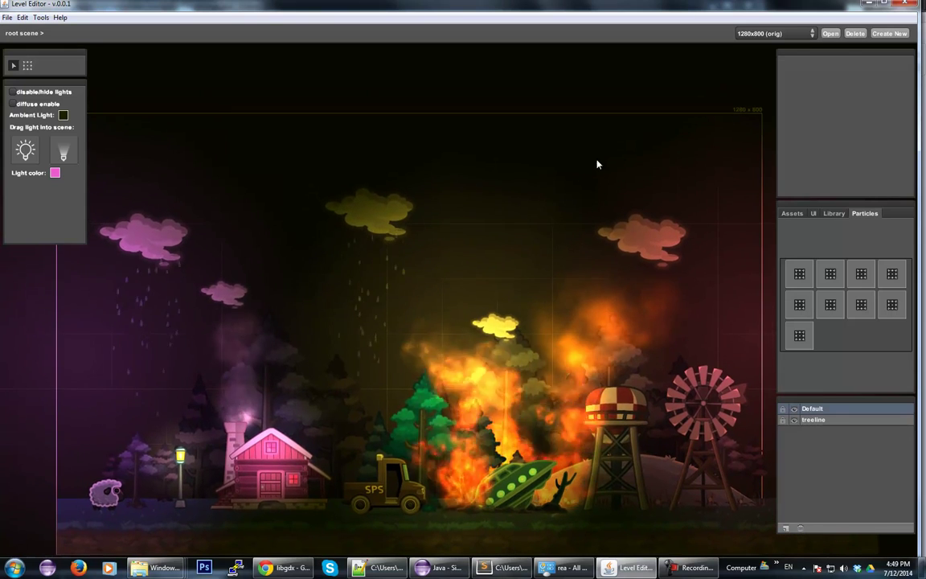
{"action": "left_click_drag", "start_coordinate": [470, 154], "coordinate": [486, 131]}
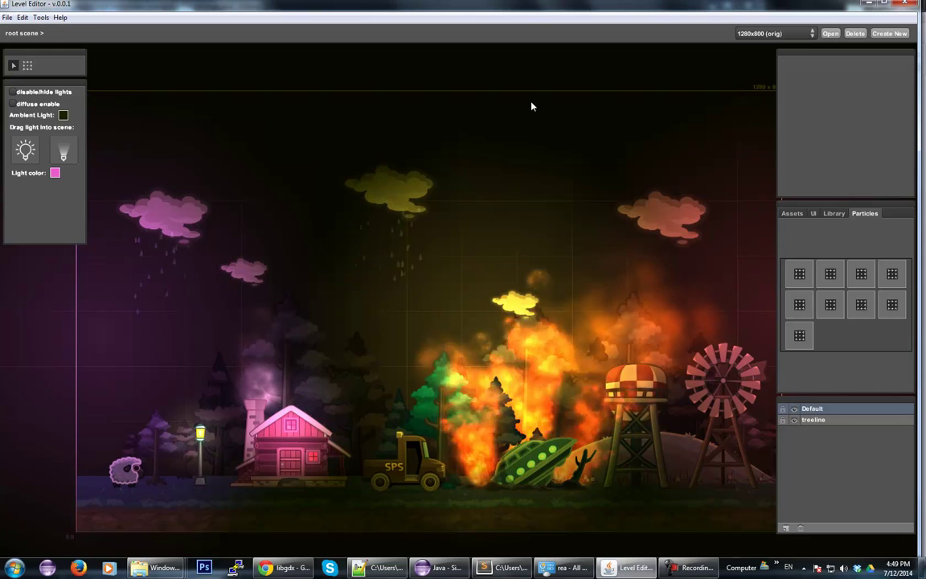
{"action": "left_click_drag", "start_coordinate": [589, 161], "coordinate": [530, 171]}
Step: Look through the image assets available for the scene and review the complete composition
{"action": "left_click", "coordinate": [793, 214]}
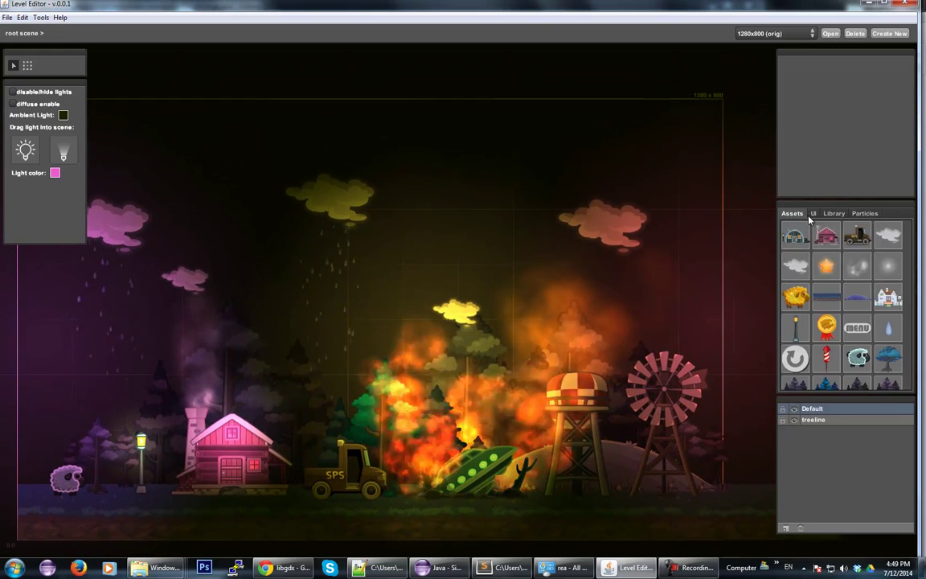
{"action": "scroll", "coordinate": [885, 260], "scroll_direction": "down", "scroll_amount": 3}
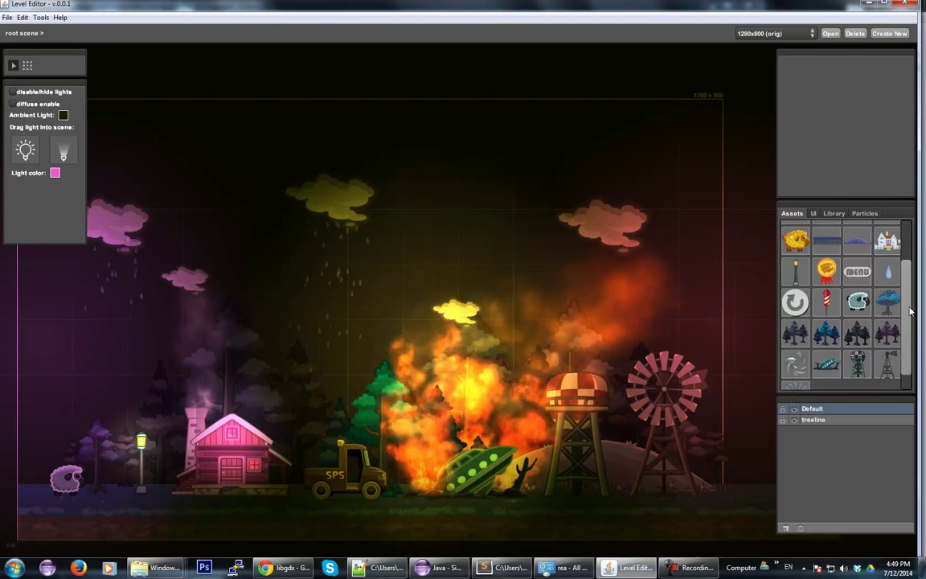
{"action": "mouse_move", "coordinate": [313, 124]}
{"action": "left_mouse_down"}
{"action": "mouse_move", "coordinate": [389, 128]}
{"action": "mouse_move", "coordinate": [347, 114]}
{"action": "mouse_move", "coordinate": [319, 131]}
{"action": "left_mouse_up"}
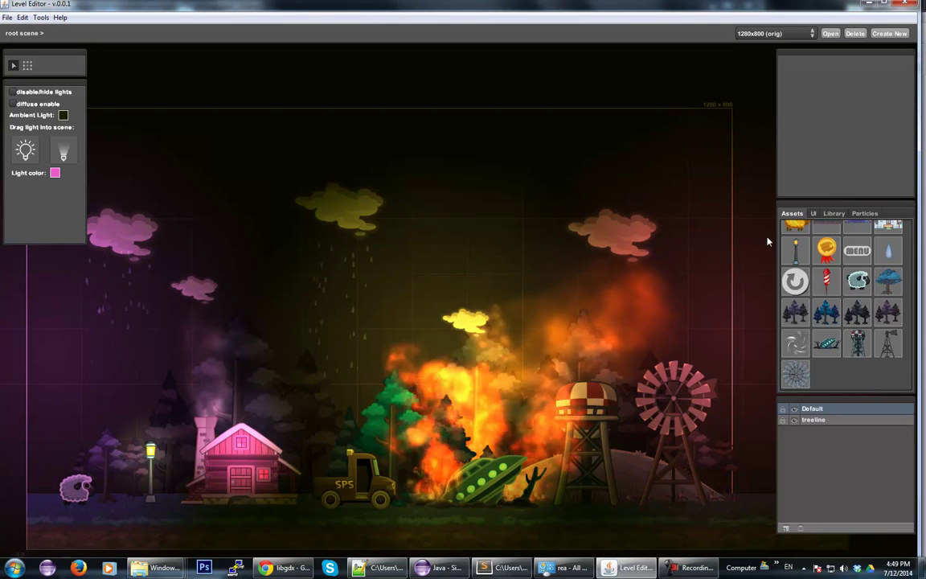
{"action": "scroll", "coordinate": [905, 298], "scroll_direction": "up", "scroll_amount": 2}
{"action": "scroll", "coordinate": [905, 268], "scroll_direction": "up", "scroll_amount": 1}
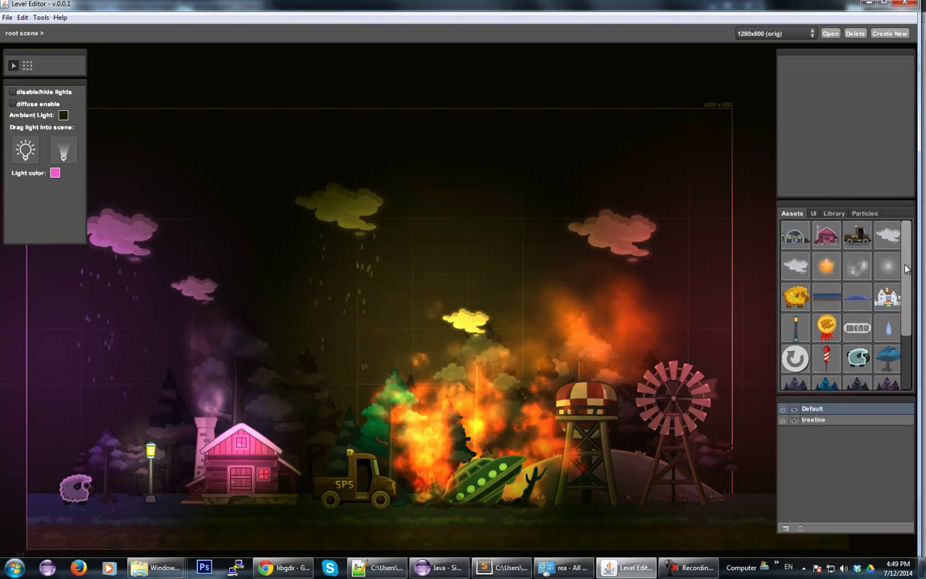
{"action": "left_click_drag", "start_coordinate": [204, 87], "coordinate": [248, 40]}
{"action": "left_click_drag", "start_coordinate": [579, 172], "coordinate": [547, 196]}
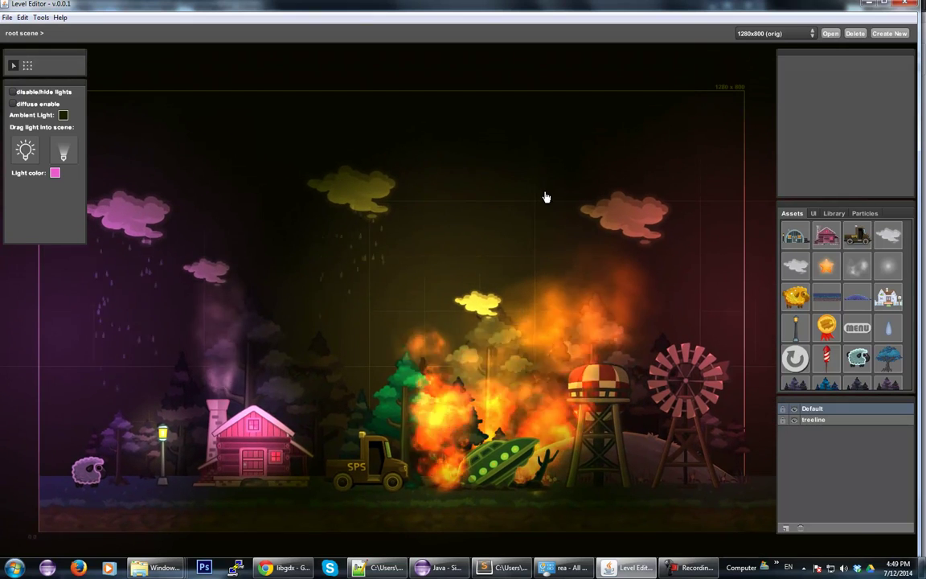
{"action": "left_click_drag", "start_coordinate": [25, 283], "coordinate": [58, 285]}
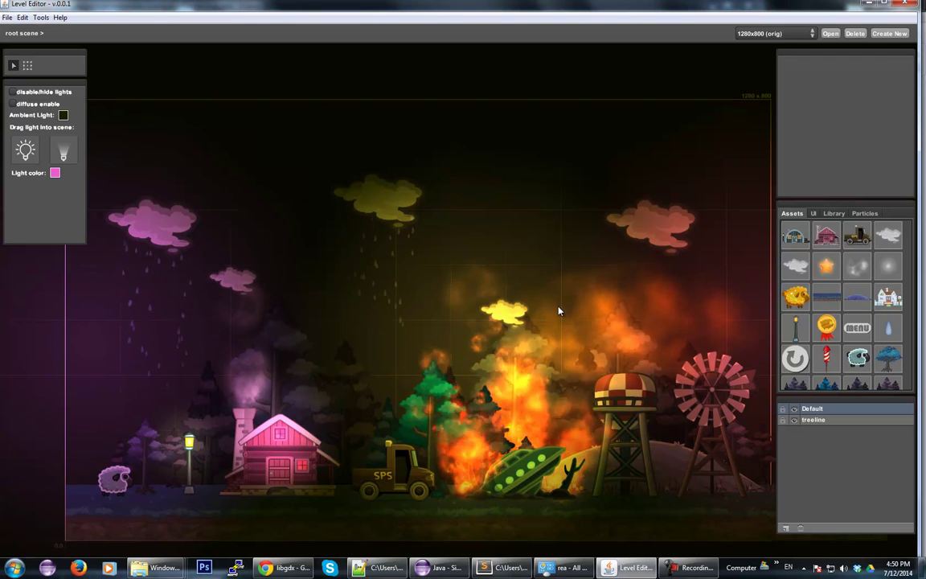
{"action": "left_click_drag", "start_coordinate": [673, 93], "coordinate": [653, 93]}
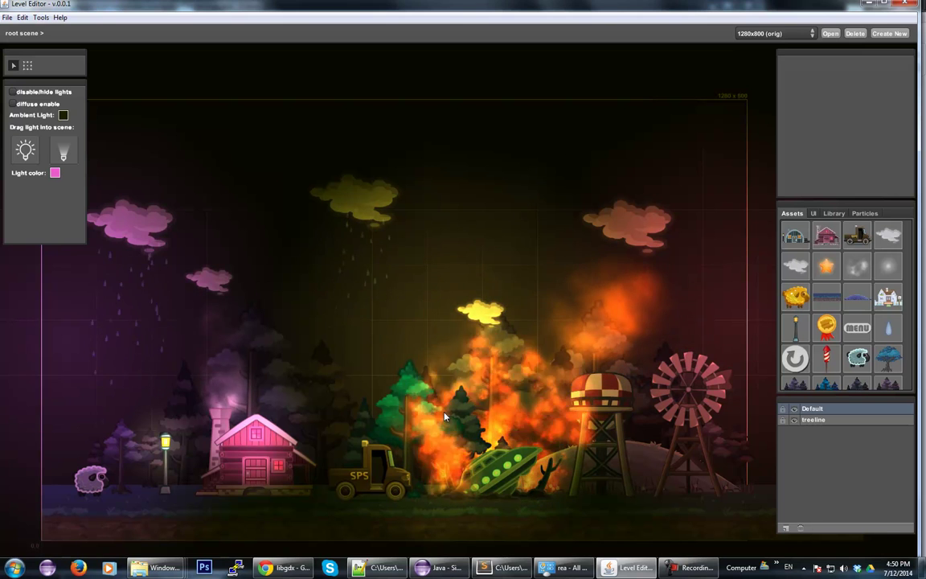
Step: Switch to Eclipse and close the open SimpleStage.java file
{"action": "key", "text": "alt+Tab"}
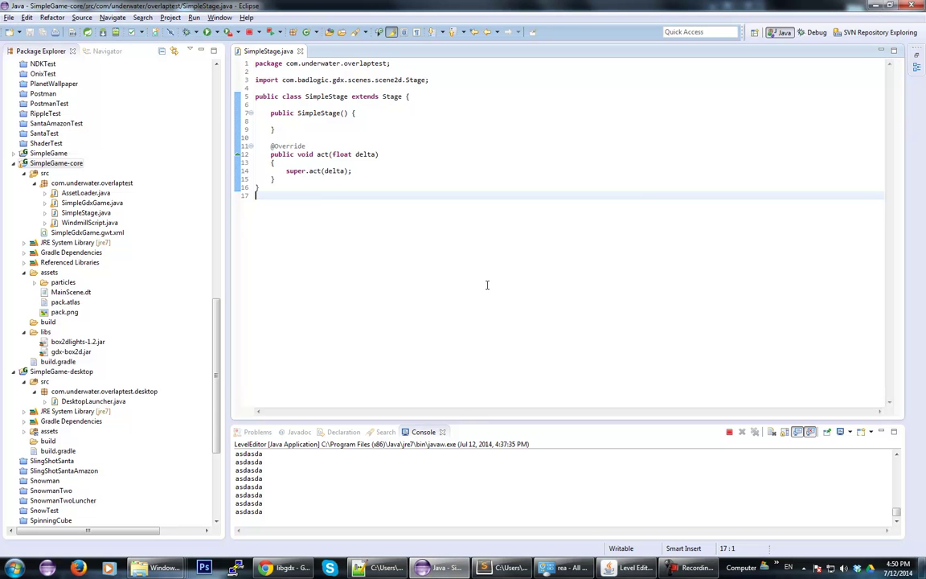
{"action": "left_click", "coordinate": [300, 52]}
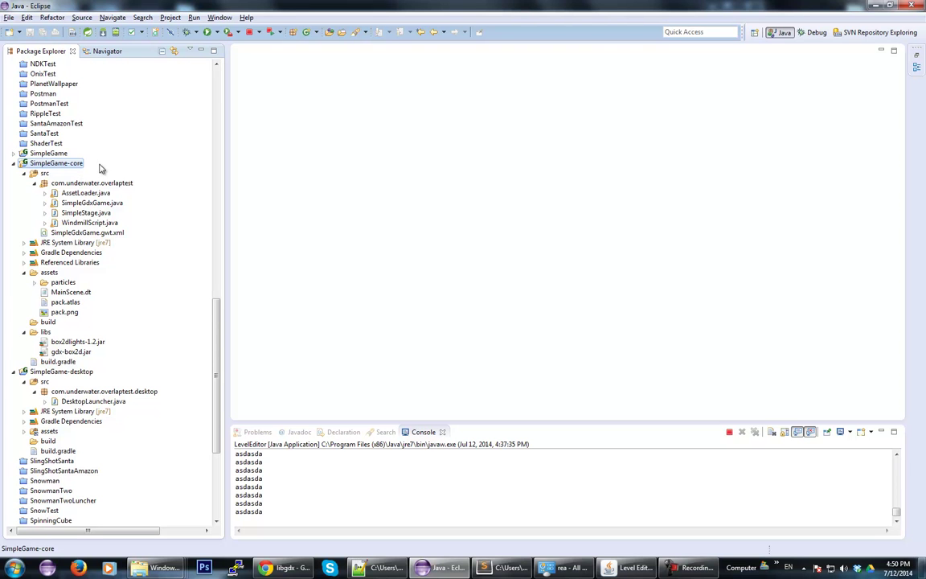
Step: Review the contents of the SimpleGame-core and SimpleGame-desktop projects, collapsing and re-expanding their trees
{"action": "mouse_move", "coordinate": [221, 346]}
{"action": "left_mouse_down"}
{"action": "mouse_move", "coordinate": [225, 377]}
{"action": "mouse_move", "coordinate": [219, 331]}
{"action": "left_mouse_up"}
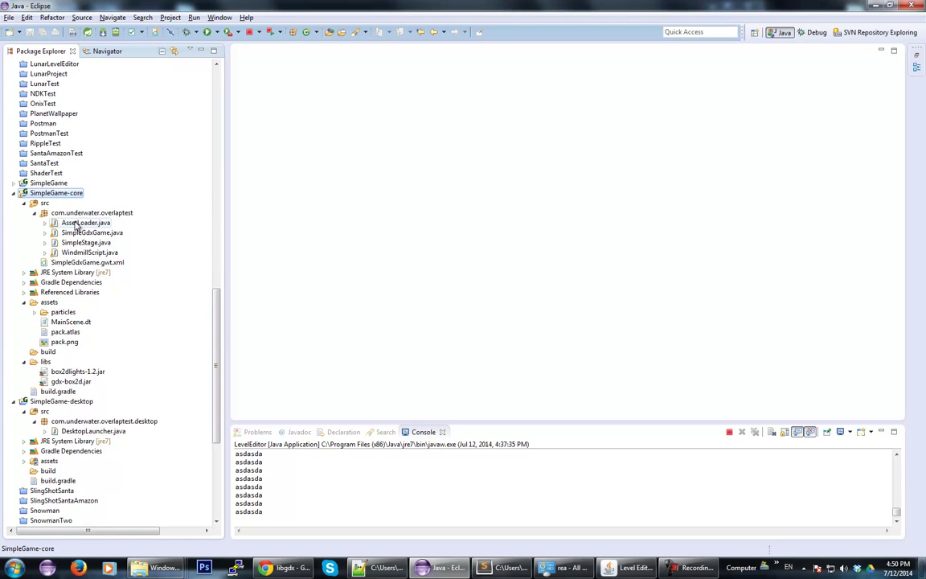
{"action": "left_click", "coordinate": [14, 193]}
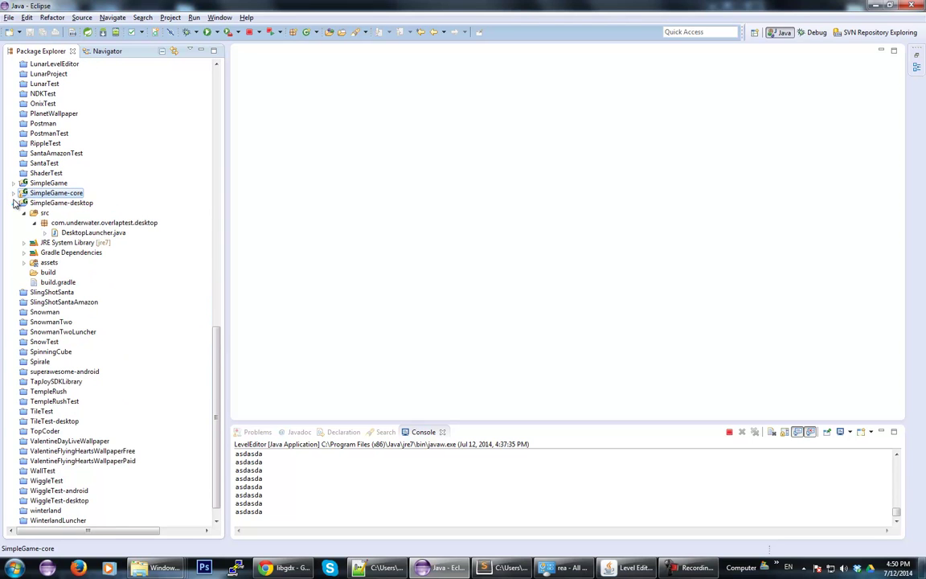
{"action": "left_click", "coordinate": [14, 202]}
{"action": "left_click", "coordinate": [14, 262]}
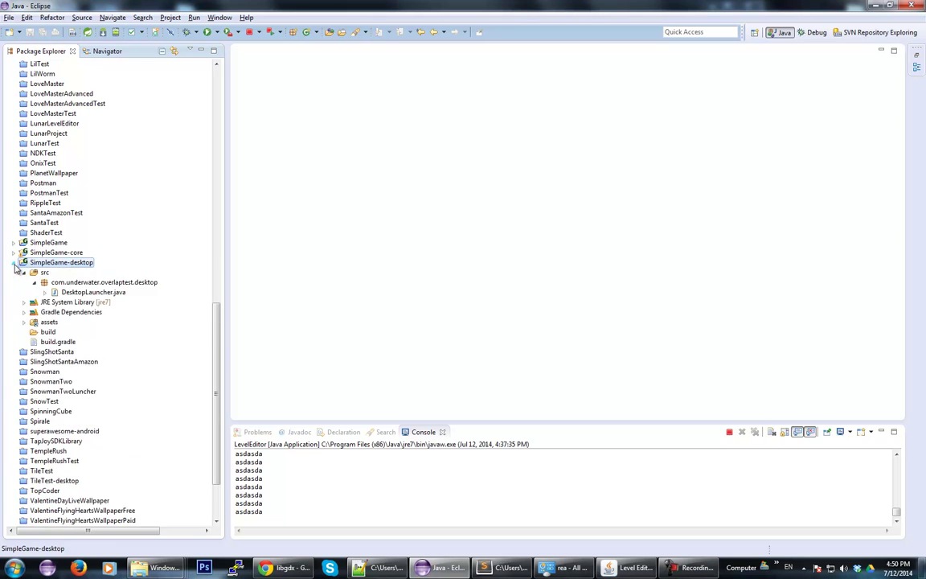
{"action": "left_click", "coordinate": [13, 252]}
{"action": "mouse_move", "coordinate": [216, 285]}
{"action": "left_mouse_down"}
{"action": "mouse_move", "coordinate": [221, 318]}
{"action": "mouse_move", "coordinate": [219, 286]}
{"action": "mouse_move", "coordinate": [219, 298]}
{"action": "left_mouse_up"}
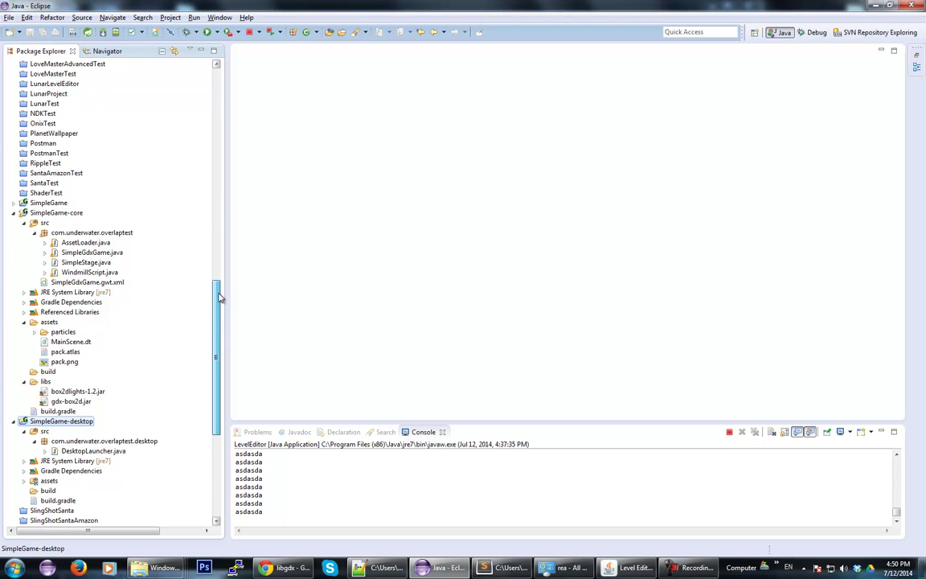
Step: Open SimpleStage.java from SimpleGame-core and examine its constructor and act method
{"action": "double_click", "coordinate": [87, 263]}
{"action": "left_click", "coordinate": [313, 95]}
{"action": "left_click_drag", "start_coordinate": [312, 88], "coordinate": [339, 179]}
{"action": "left_click", "coordinate": [374, 211]}
Step: Run the DesktopLauncher configuration to check the game, and close the SimpleGdxGame window
{"action": "left_click", "coordinate": [218, 32]}
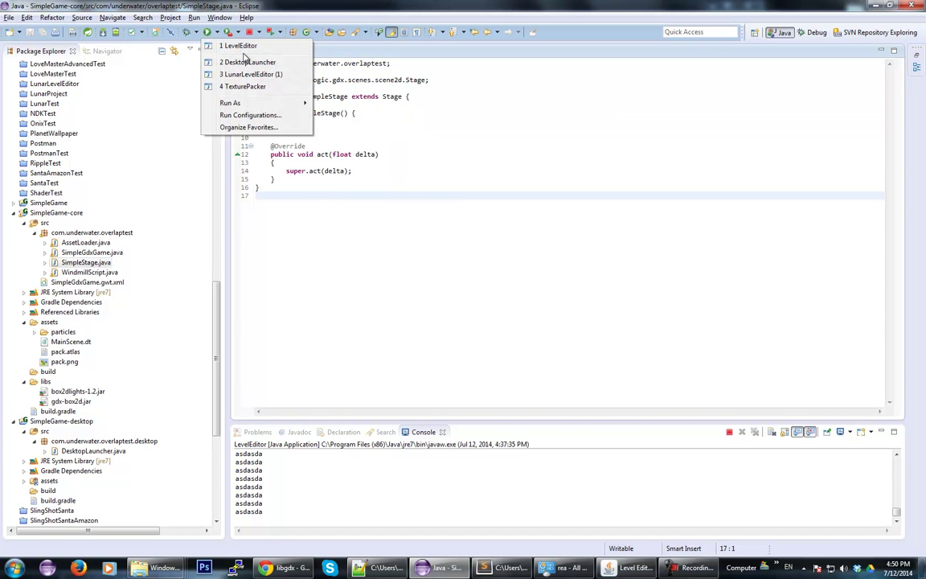
{"action": "left_click", "coordinate": [250, 62]}
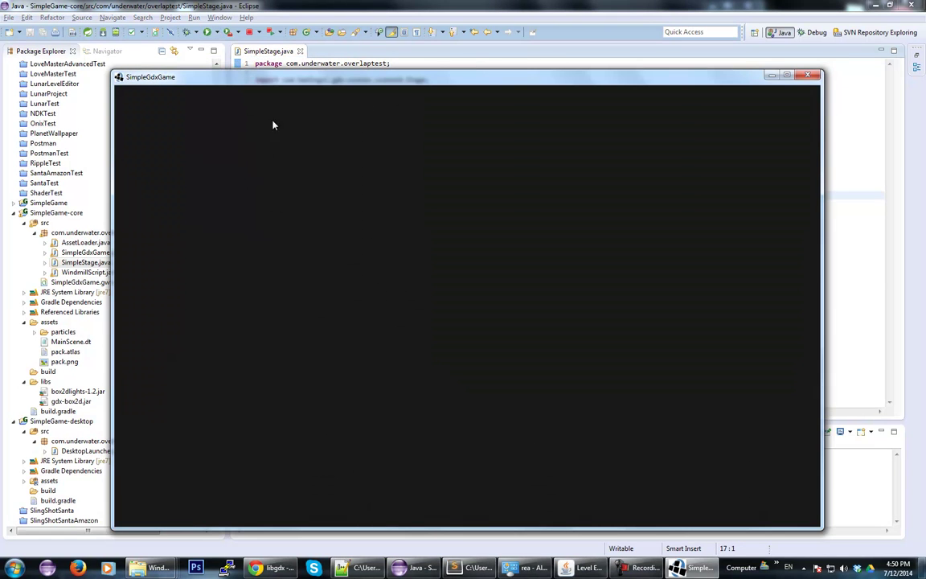
{"action": "left_click", "coordinate": [808, 76]}
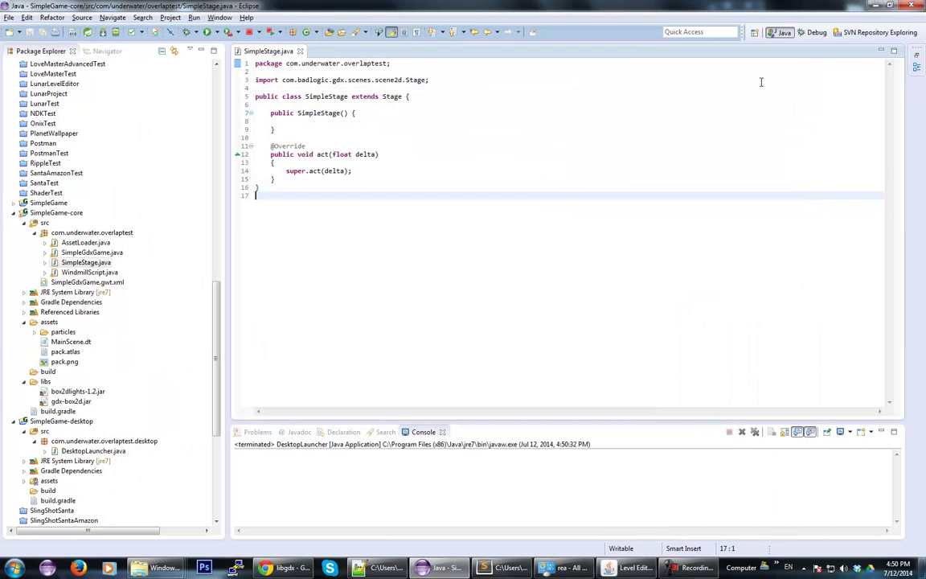
Step: Highlight the Stage superclass of SimpleStage and view the lit scene in Level Editor before returning to Eclipse
{"action": "double_click", "coordinate": [392, 96]}
{"action": "left_click", "coordinate": [635, 569]}
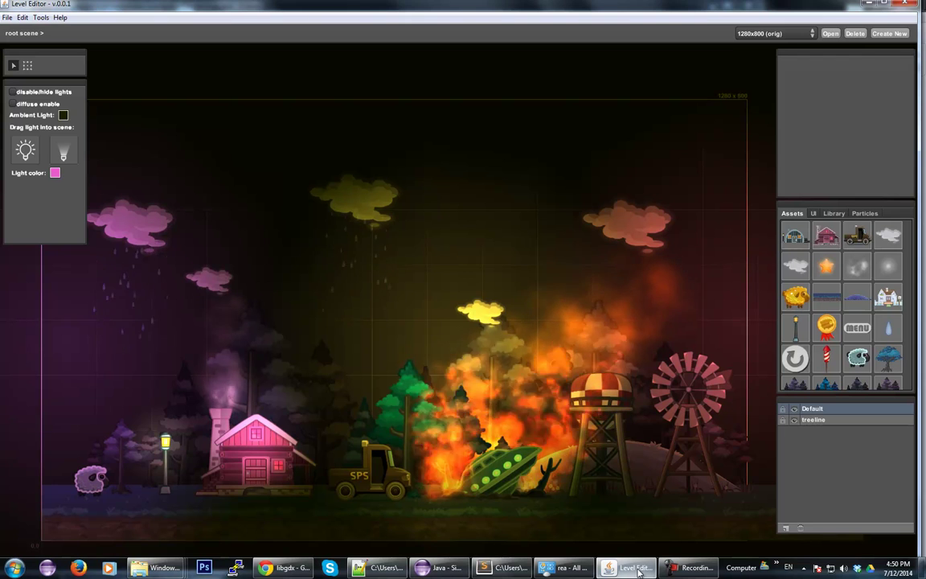
{"action": "left_click", "coordinate": [636, 569]}
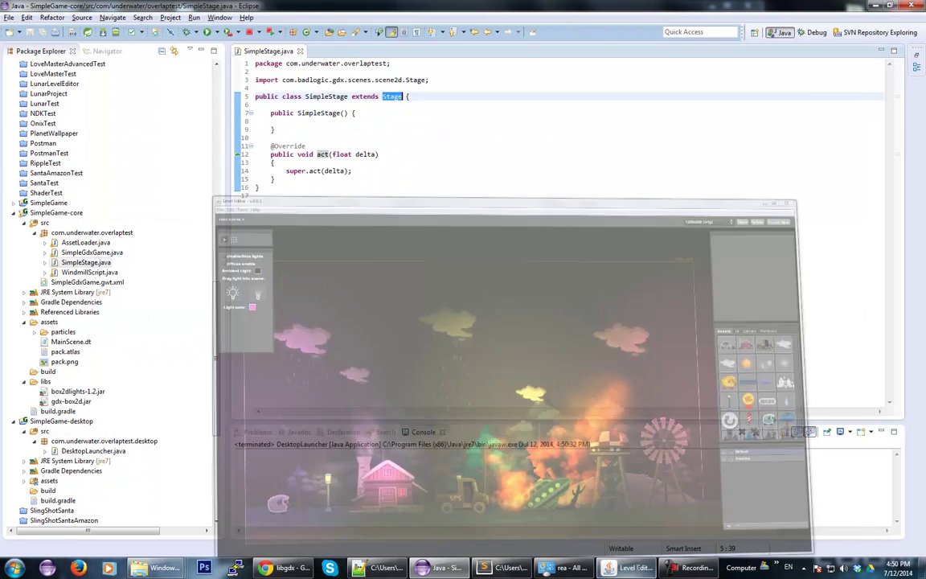
{"action": "left_click", "coordinate": [394, 97]}
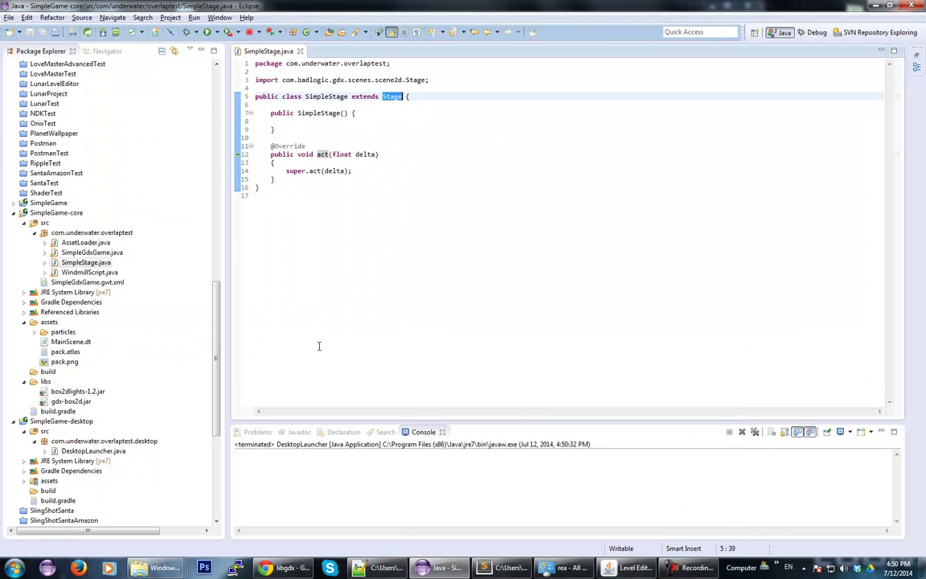
Step: Copy MainScene.dt from the Overlap2DDemo scenes folder in Windows Explorer into SimpleGame-core's assets folder in Eclipse, overwriting the existing file
{"action": "mouse_move", "coordinate": [145, 567]}
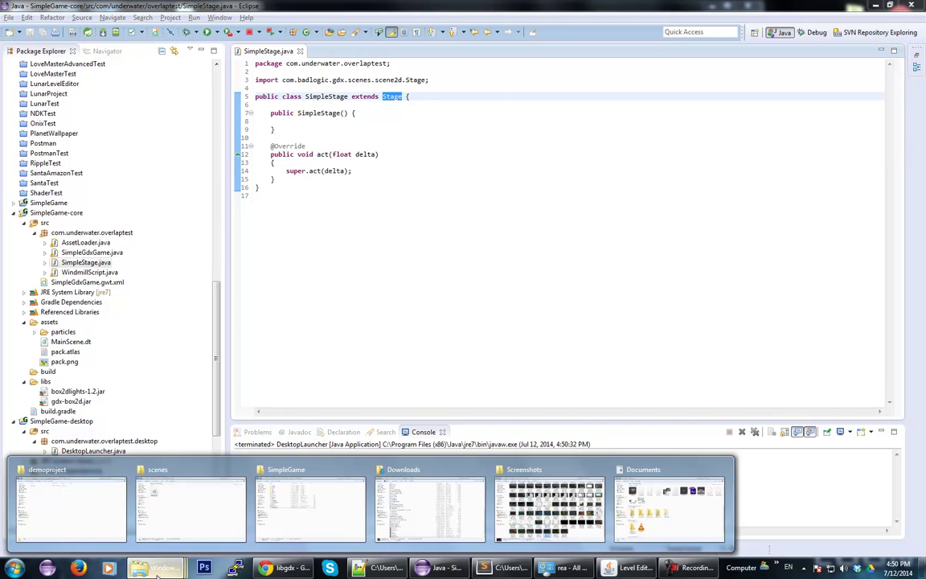
{"action": "left_click", "coordinate": [203, 517]}
{"action": "left_click", "coordinate": [393, 79]}
{"action": "double_click", "coordinate": [479, 164]}
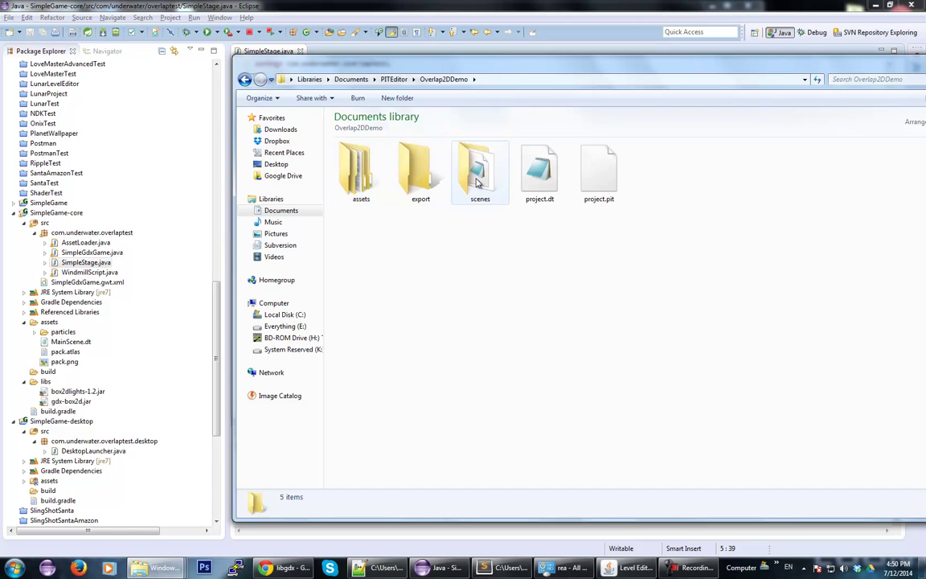
{"action": "double_click", "coordinate": [478, 181]}
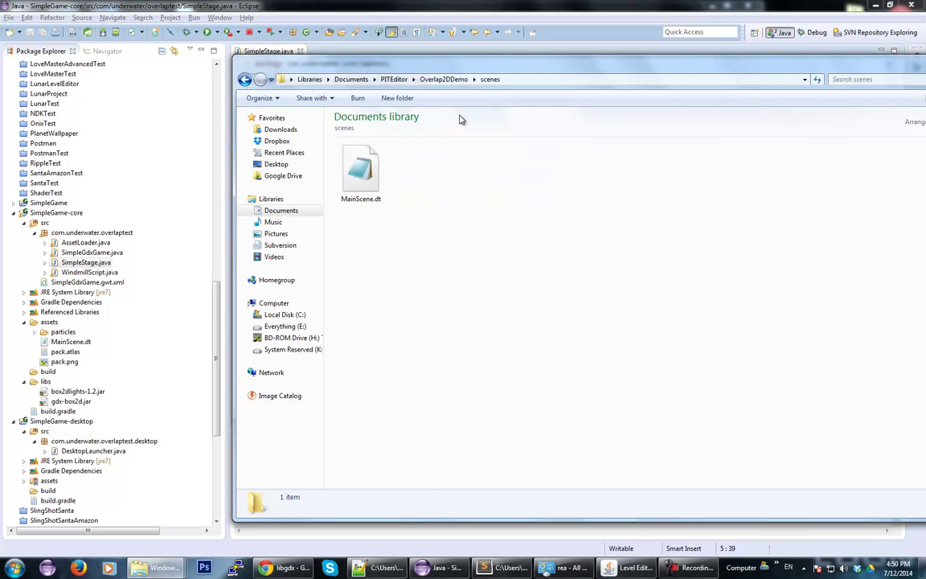
{"action": "left_click_drag", "start_coordinate": [540, 270], "coordinate": [340, 137]}
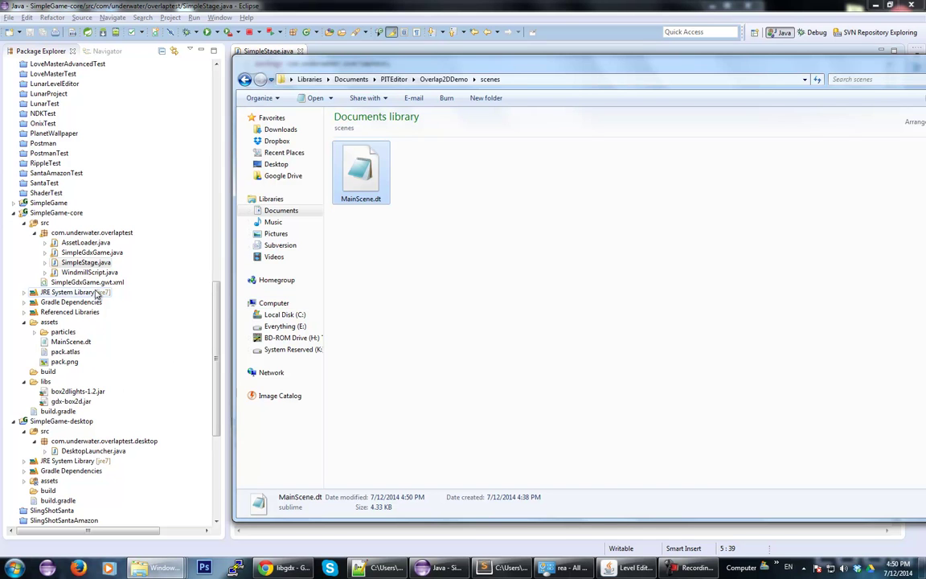
{"action": "left_click", "coordinate": [52, 322]}
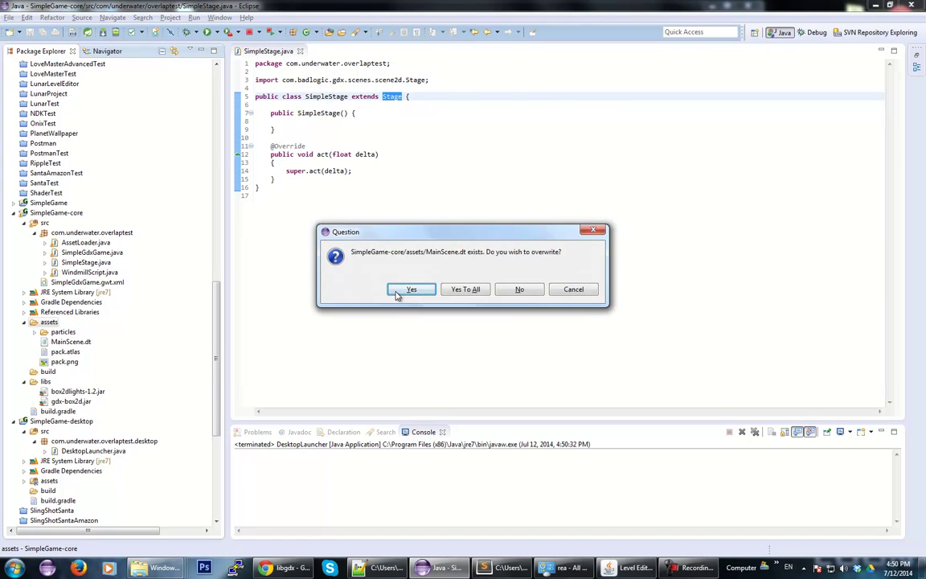
{"action": "left_click", "coordinate": [406, 290]}
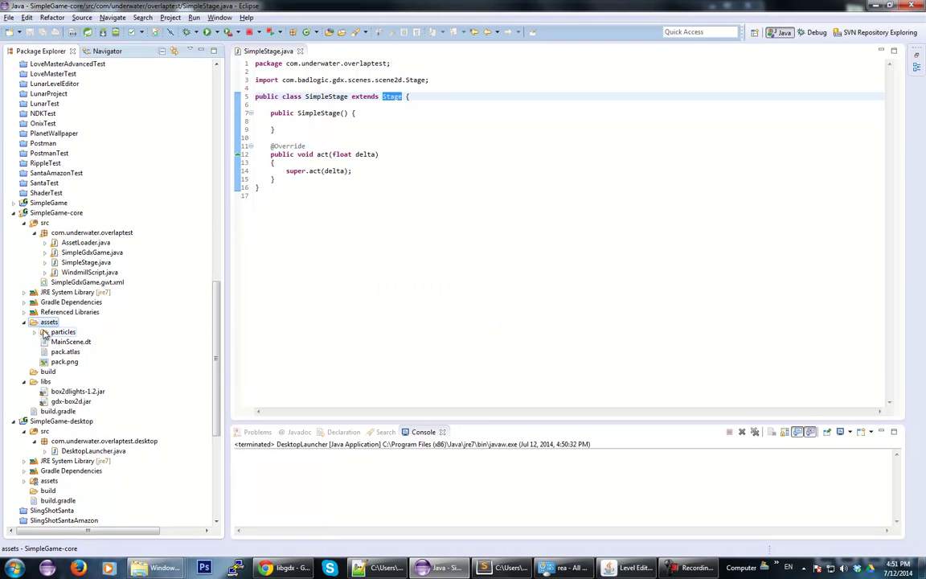
Step: Check the particle effect files inside SimpleGame-core's assets folder
{"action": "left_click", "coordinate": [34, 332]}
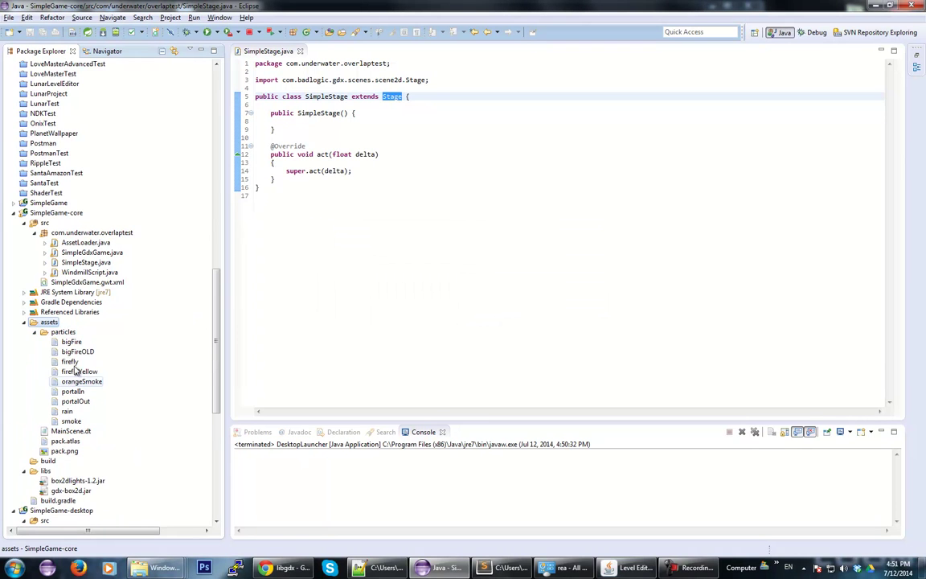
{"action": "left_click", "coordinate": [34, 332]}
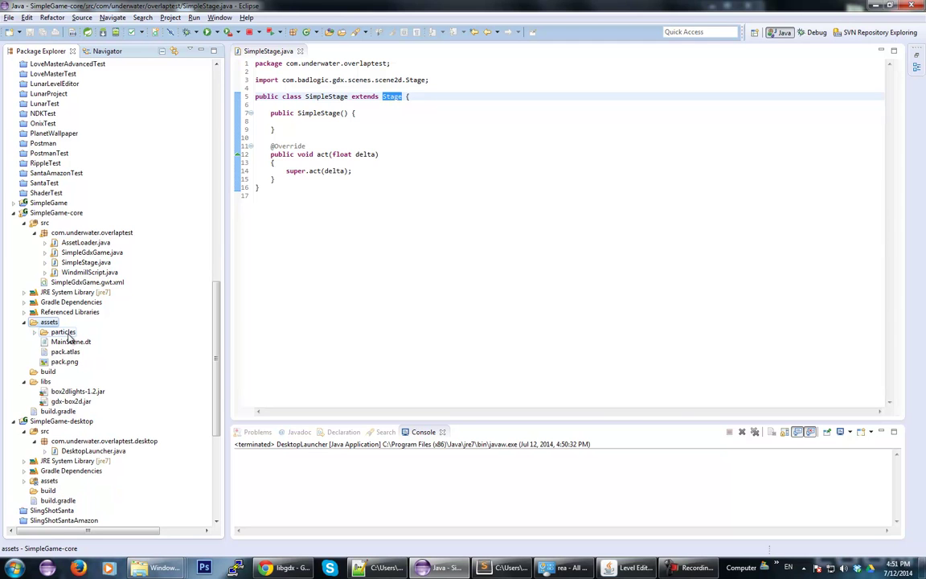
{"action": "mouse_move", "coordinate": [215, 325]}
{"action": "left_mouse_down"}
{"action": "mouse_move", "coordinate": [216, 334]}
{"action": "mouse_move", "coordinate": [216, 315]}
{"action": "left_mouse_up"}
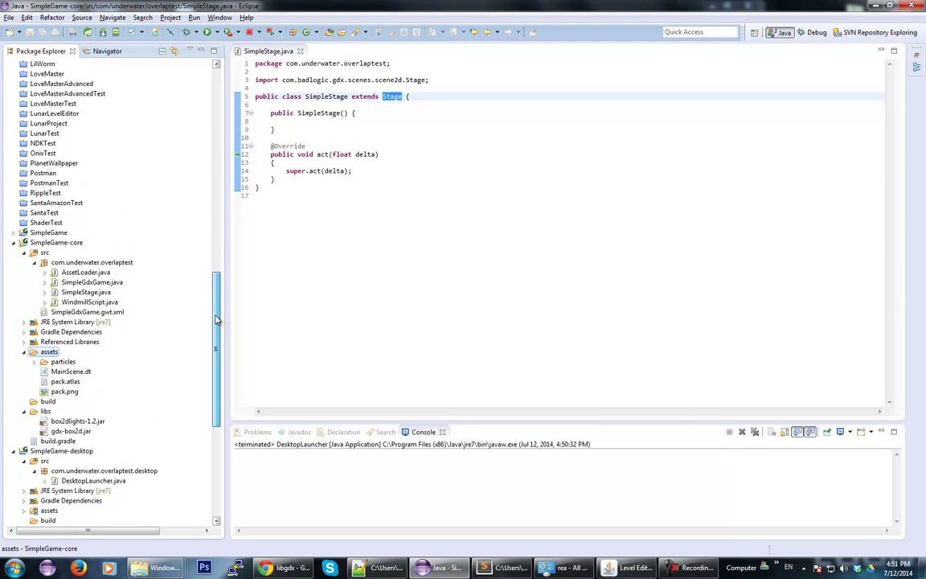
Step: Replace the Stage superclass in the SimpleStage class declaration with the partial name Ove
{"action": "left_click", "coordinate": [360, 197]}
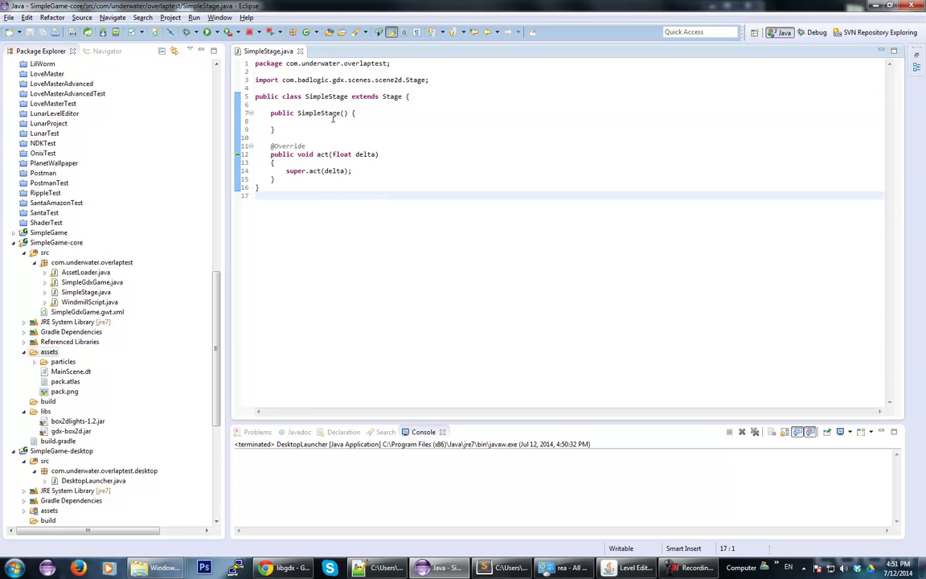
{"action": "left_click", "coordinate": [361, 142]}
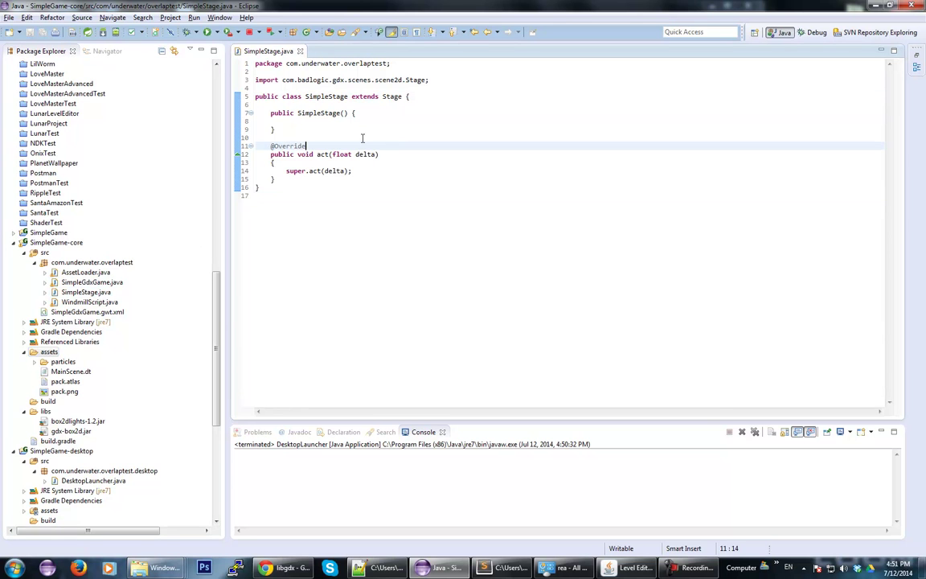
{"action": "left_click", "coordinate": [390, 111]}
{"action": "double_click", "coordinate": [392, 97]}
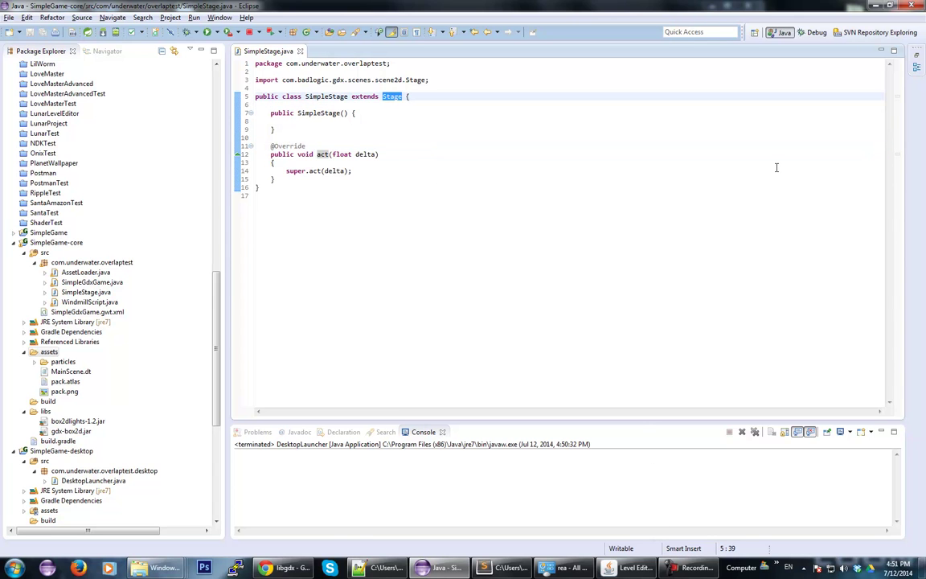
{"action": "type", "text": "Over"}
{"action": "key", "text": "BackSpace"}
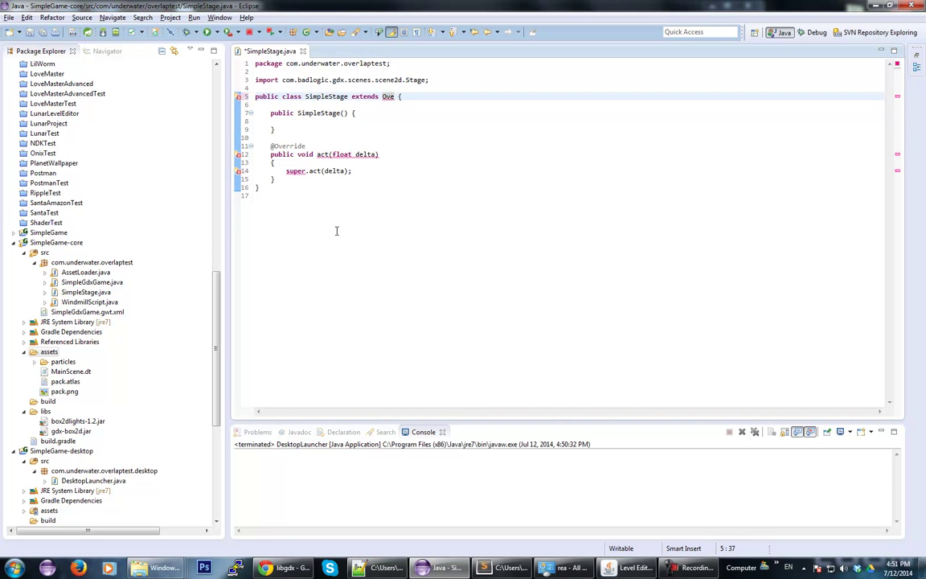
Step: Inspect the libraries and required projects on SimpleGame-core's Java build path, and close the project properties
{"action": "left_click", "coordinate": [56, 242]}
{"action": "right_click", "coordinate": [56, 242]}
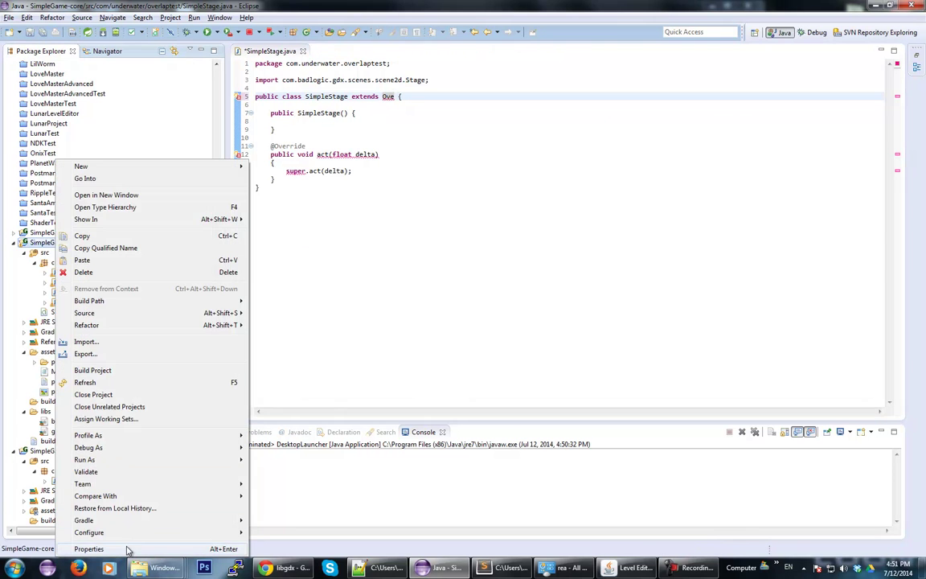
{"action": "left_click", "coordinate": [128, 548]}
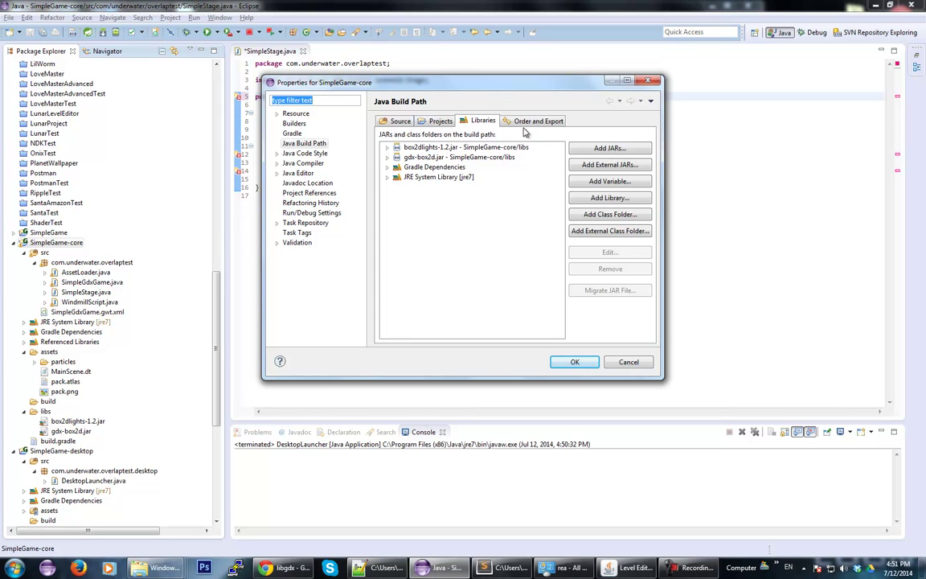
{"action": "left_click", "coordinate": [447, 122]}
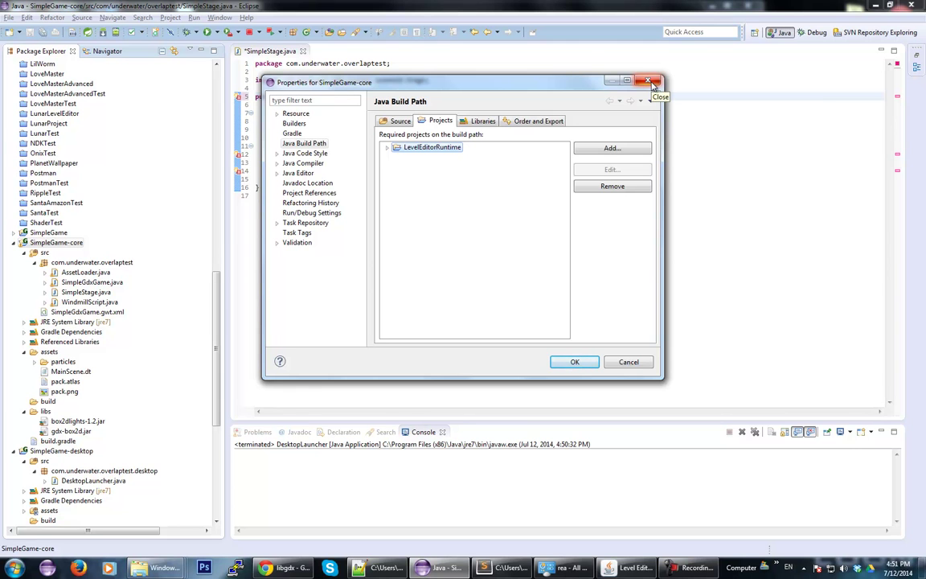
{"action": "left_click", "coordinate": [653, 83]}
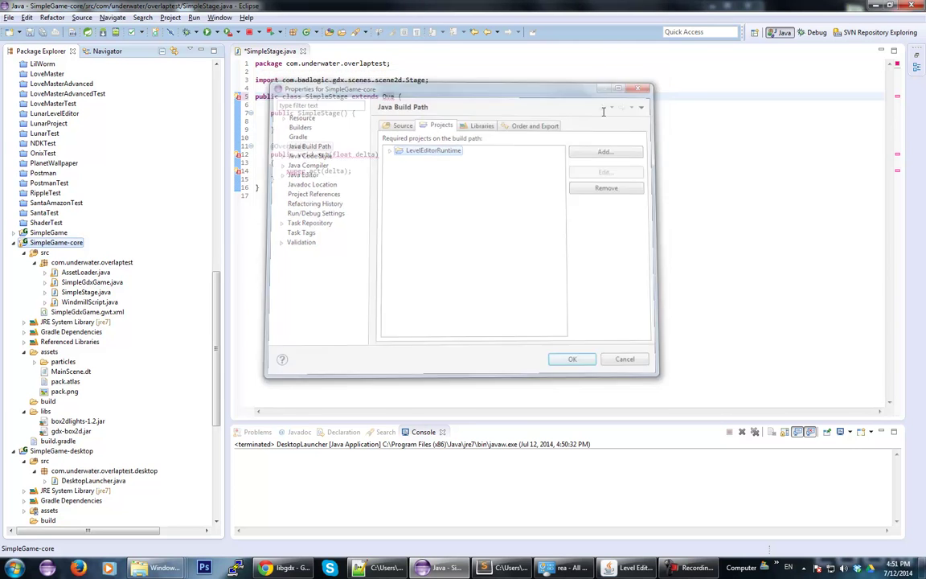
Step: Complete the superclass name as Overlap2DStage from com.uwsoft.editor.renderer with its import, and save SimpleStage.java
{"action": "left_click", "coordinate": [396, 98]}
{"action": "key", "text": "ctrl+space"}
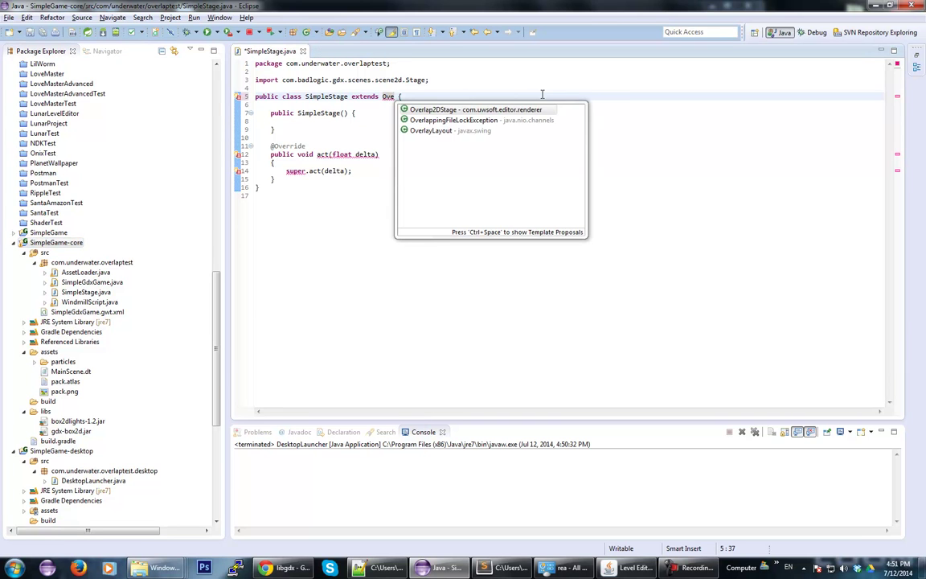
{"action": "key", "text": "Return"}
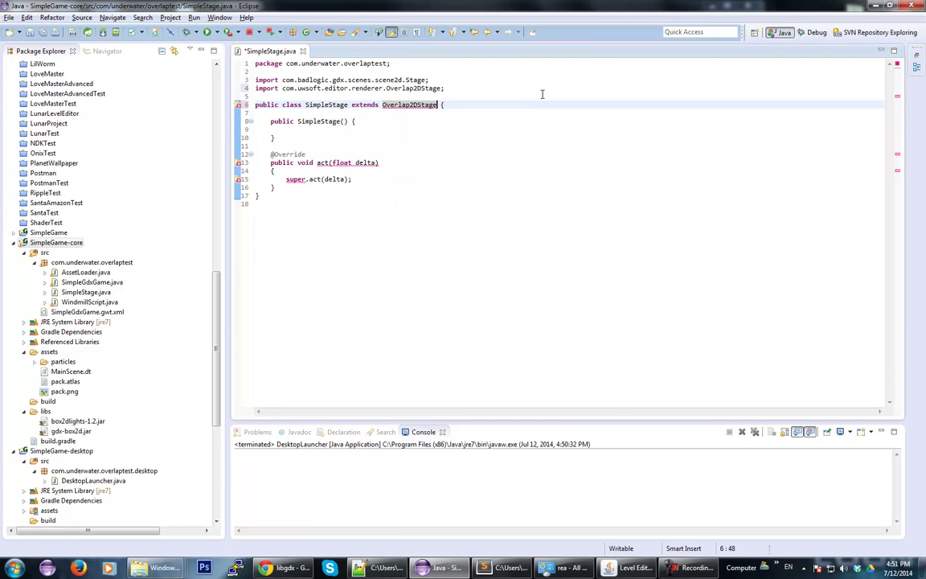
{"action": "left_click", "coordinate": [363, 88]}
{"action": "key", "text": "ctrl+s"}
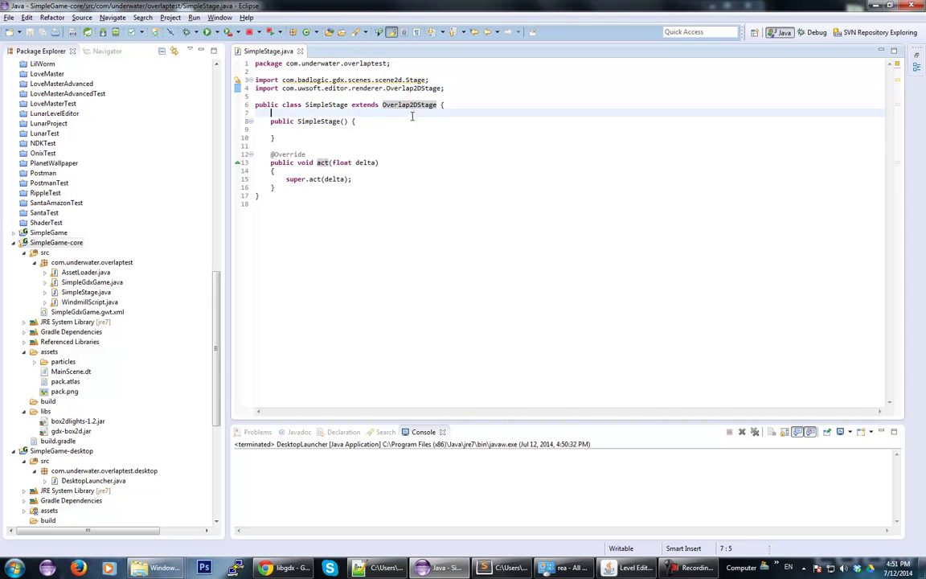
{"action": "left_click", "coordinate": [340, 128]}
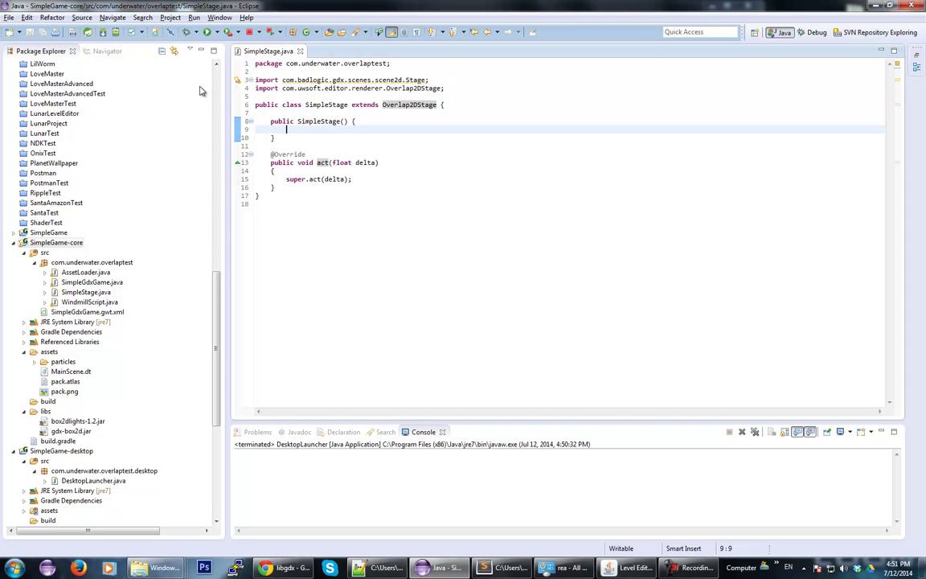
{"action": "left_click", "coordinate": [426, 121]}
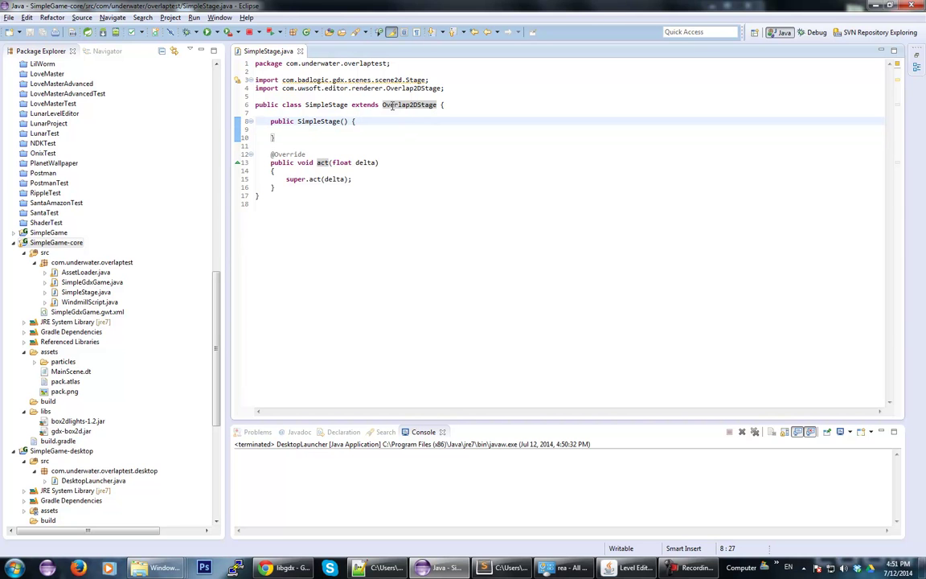
{"action": "left_click", "coordinate": [330, 135]}
{"action": "left_click", "coordinate": [331, 132]}
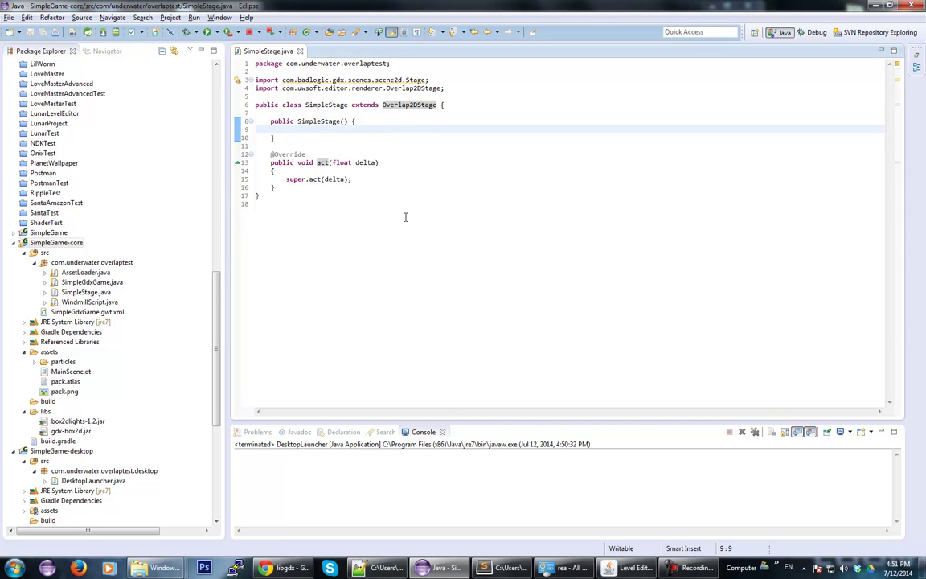
Step: Switch to Sublime Text, examine the SimpleStage reference code in cheatSheet.txt, and return to Eclipse
{"action": "left_click", "coordinate": [500, 568]}
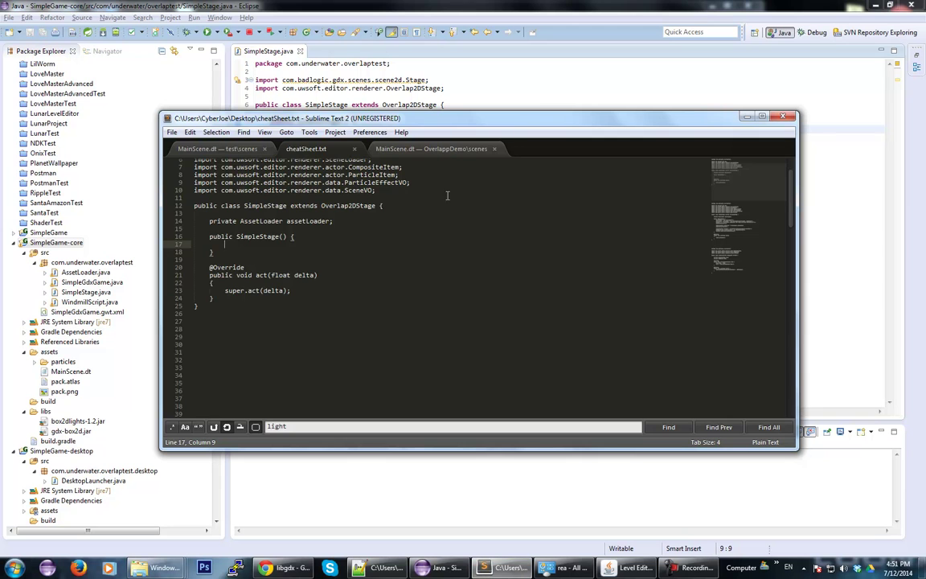
{"action": "left_click", "coordinate": [446, 290]}
{"action": "scroll", "coordinate": [449, 304], "scroll_direction": "up", "scroll_amount": 2}
{"action": "left_click", "coordinate": [387, 246]}
{"action": "left_click", "coordinate": [401, 132]}
{"action": "left_click", "coordinate": [372, 322]}
{"action": "scroll", "coordinate": [371, 320], "scroll_direction": "down", "scroll_amount": 11}
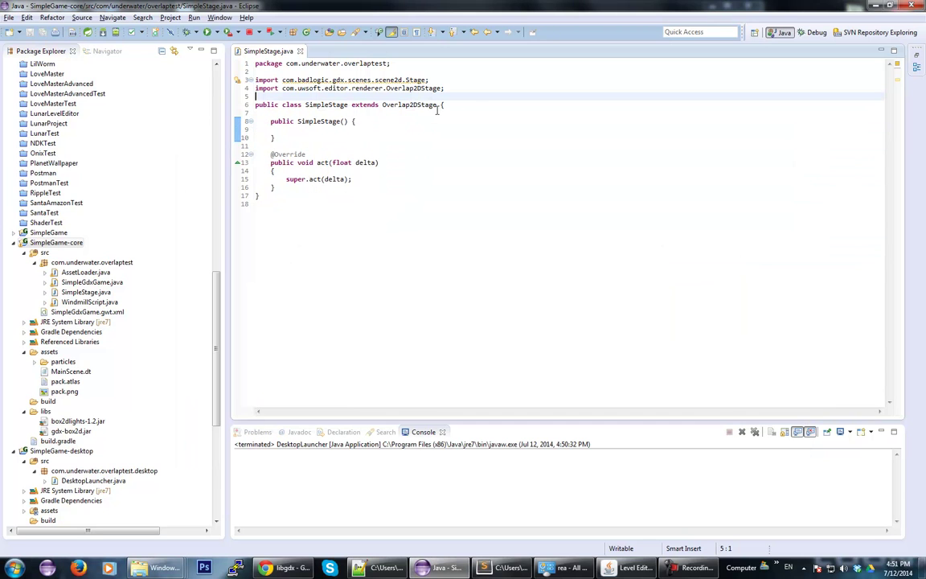
{"action": "left_click", "coordinate": [502, 454]}
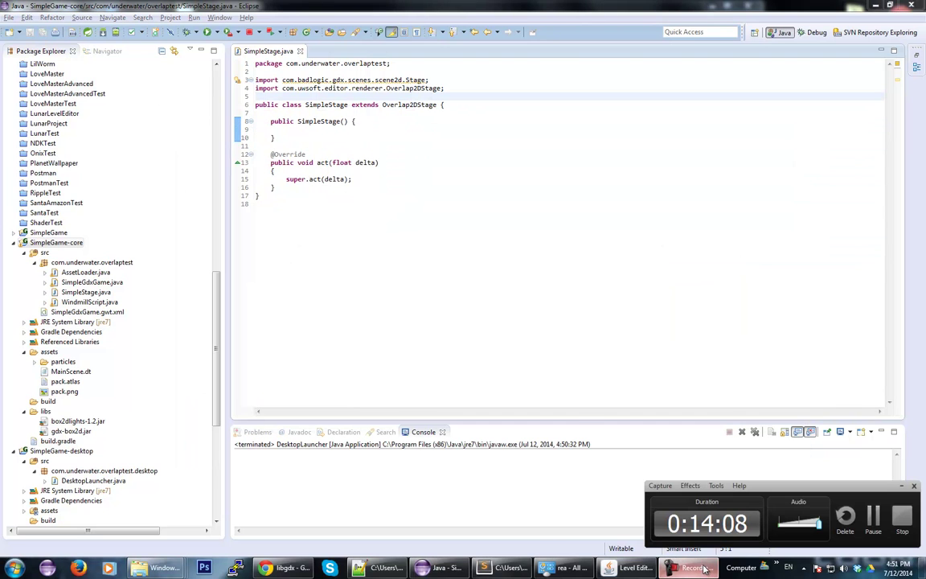
{"action": "left_click", "coordinate": [619, 283]}
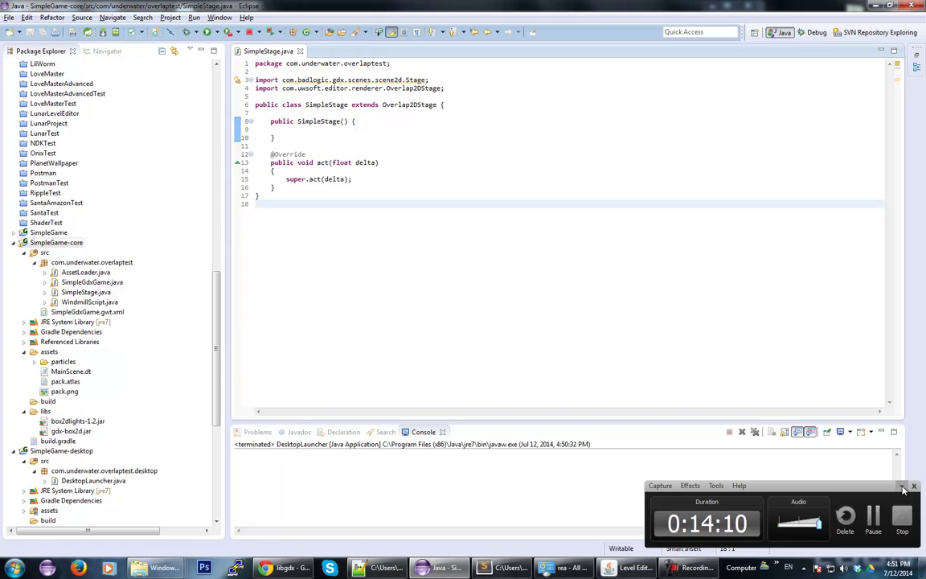
{"action": "mouse_move", "coordinate": [627, 567]}
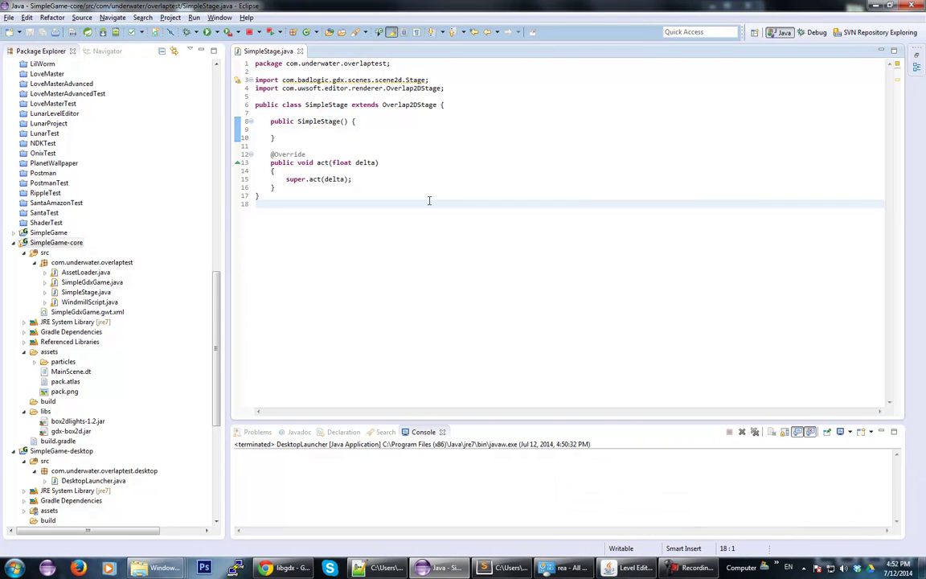
Step: Copy the line private AssetLoader assetLoader; from cheatSheet.txt in Sublime Text into Eclipse's SimpleStage class, on its own line above the constructor
{"action": "left_click", "coordinate": [341, 136]}
{"action": "left_click", "coordinate": [338, 131]}
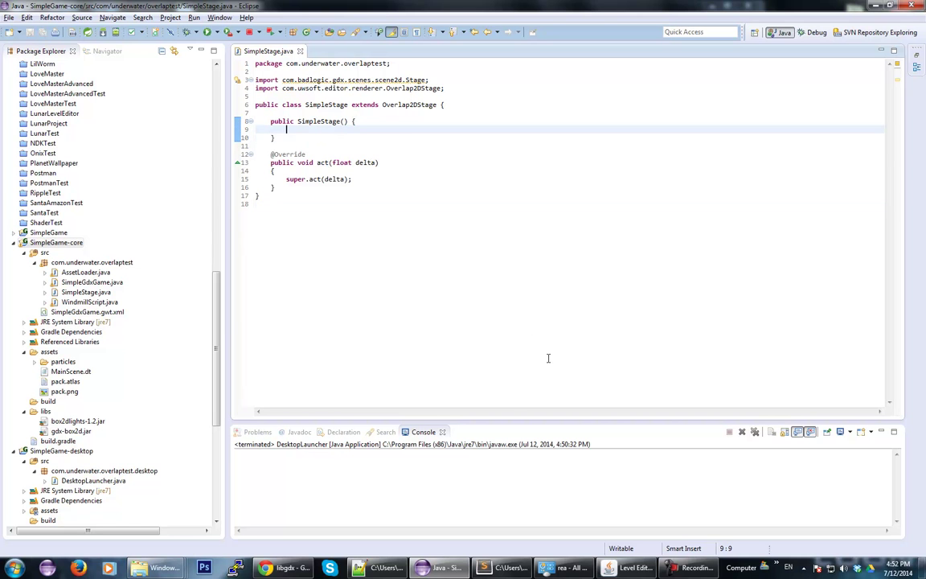
{"action": "key", "text": "alt+Tab"}
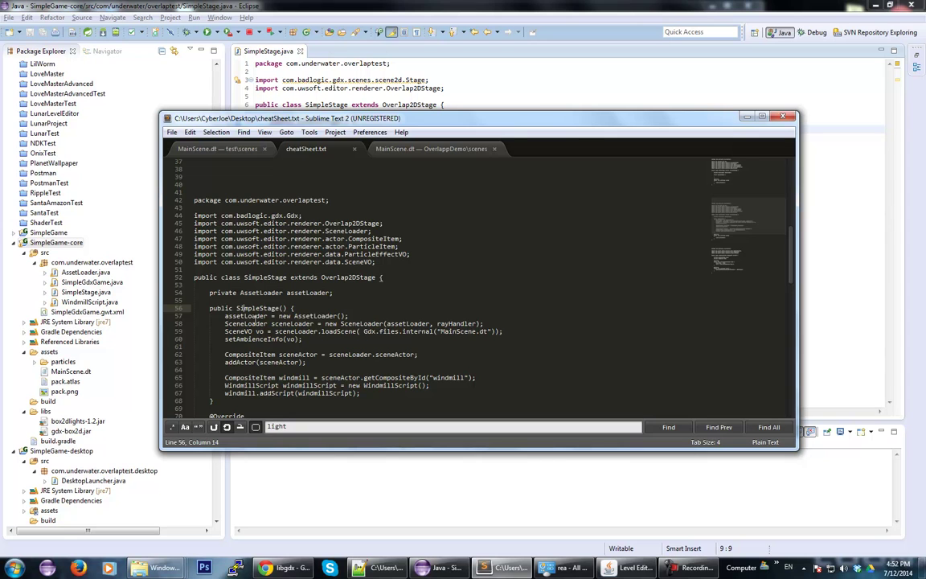
{"action": "left_click_drag", "start_coordinate": [225, 316], "coordinate": [361, 324]}
{"action": "left_click_drag", "start_coordinate": [334, 294], "coordinate": [207, 295]}
{"action": "key", "text": "ctrl+c"}
{"action": "key", "text": "alt+Tab"}
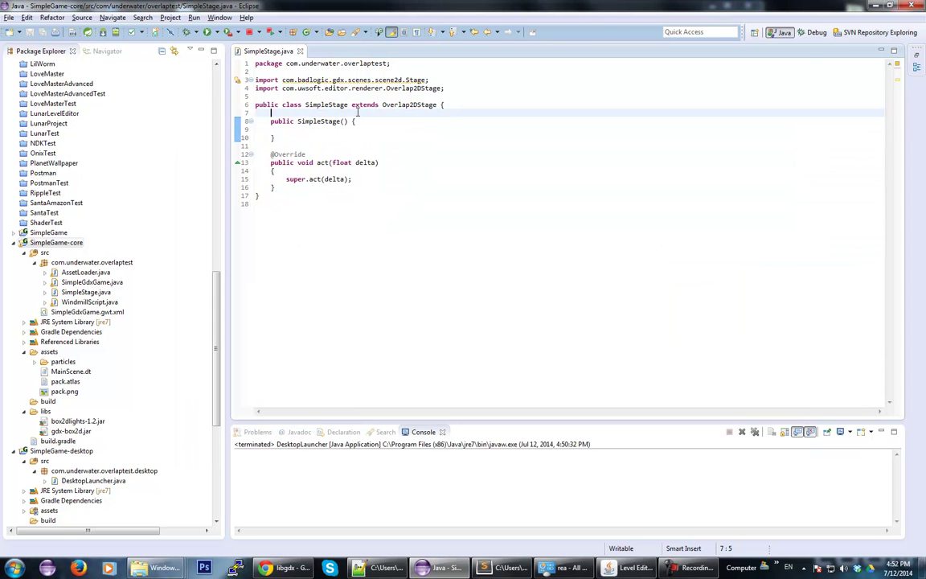
{"action": "left_click", "coordinate": [358, 111]}
{"action": "key", "text": "Return"}
{"action": "key", "text": "Return"}
{"action": "key", "text": "Up"}
{"action": "key", "text": "ctrl+v"}
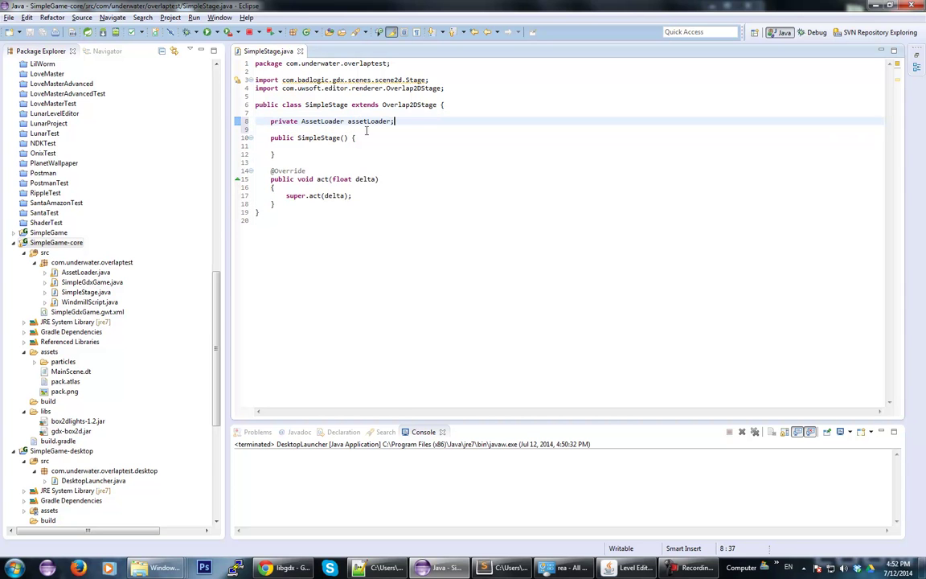
Step: Check the cheatSheet.txt reference in Sublime Text, and add assetLoader = new AssetLoader(); to the SimpleStage constructor in Eclipse
{"action": "left_click", "coordinate": [506, 568]}
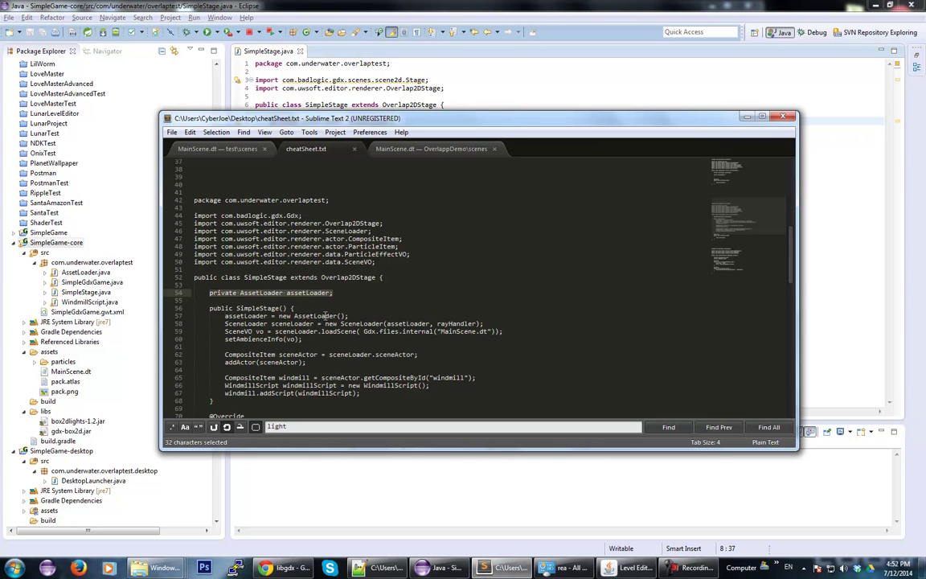
{"action": "key", "text": "alt+Tab"}
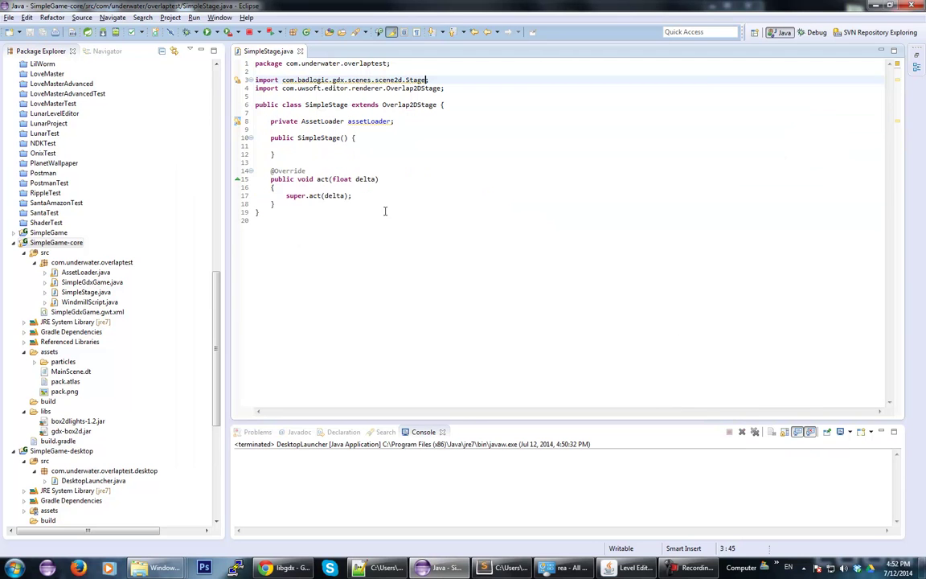
{"action": "left_click", "coordinate": [393, 147]}
{"action": "type", "text": "assetLoader = new AssetLoader();"}
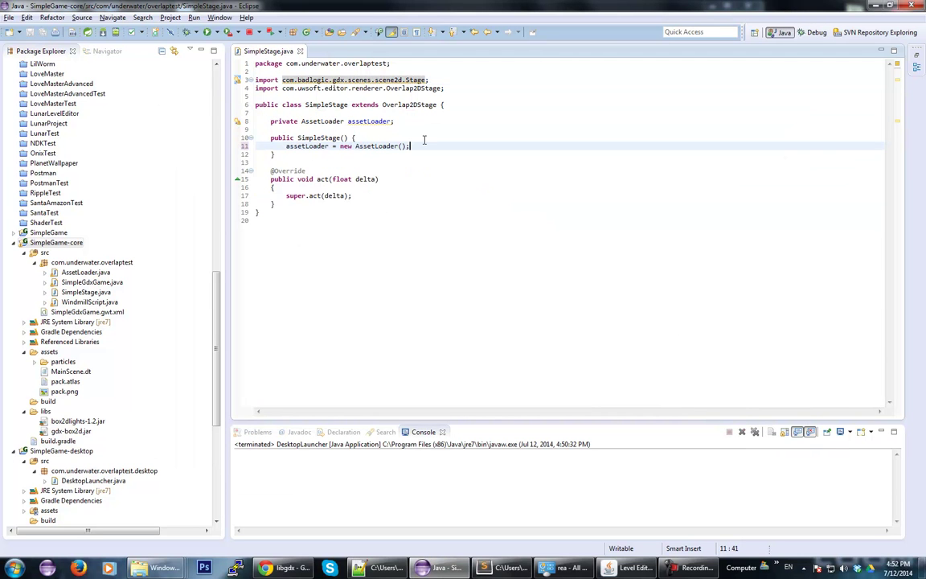
Step: Examine the AssetLoader class, the IResource interface it implements and its getter methods, and close both source files
{"action": "left_click", "coordinate": [337, 123], "text": "ctrl"}
{"action": "scroll", "coordinate": [367, 100], "scroll_direction": "up", "scroll_amount": 1}
{"action": "double_click", "coordinate": [369, 97]}
{"action": "left_click", "coordinate": [412, 96], "text": "ctrl"}
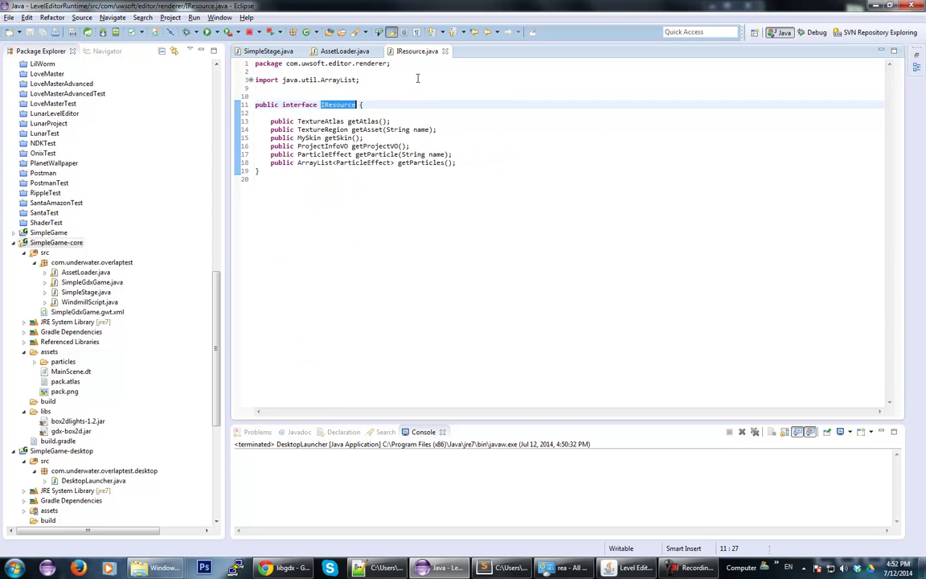
{"action": "left_click", "coordinate": [446, 51]}
{"action": "scroll", "coordinate": [438, 181], "scroll_direction": "down", "scroll_amount": 8}
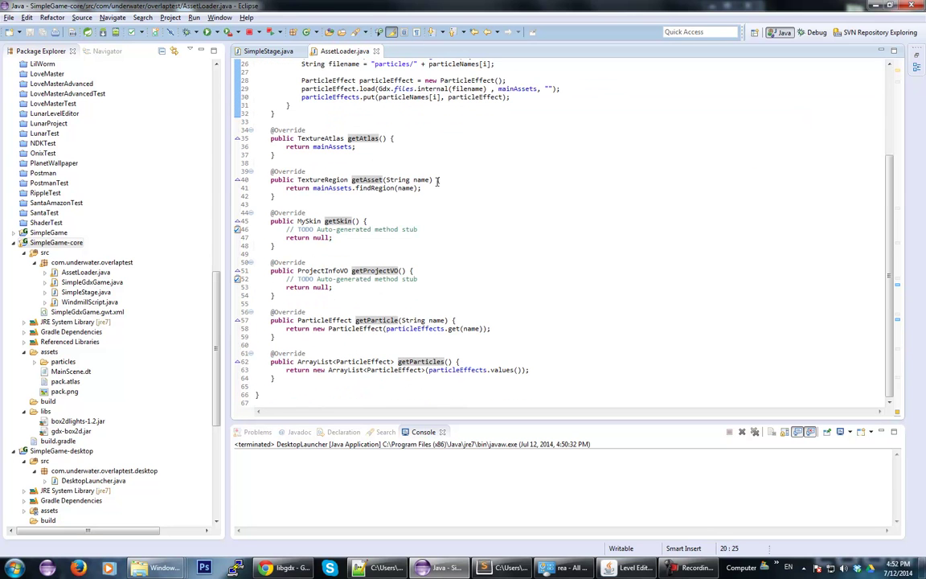
{"action": "left_click", "coordinate": [320, 138]}
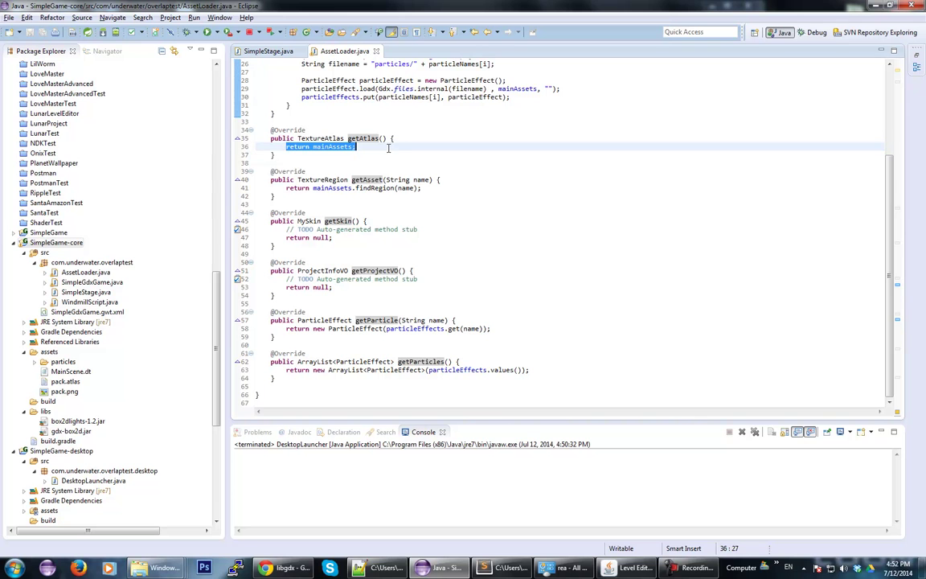
{"action": "left_click", "coordinate": [406, 154]}
{"action": "scroll", "coordinate": [452, 255], "scroll_direction": "up", "scroll_amount": 8}
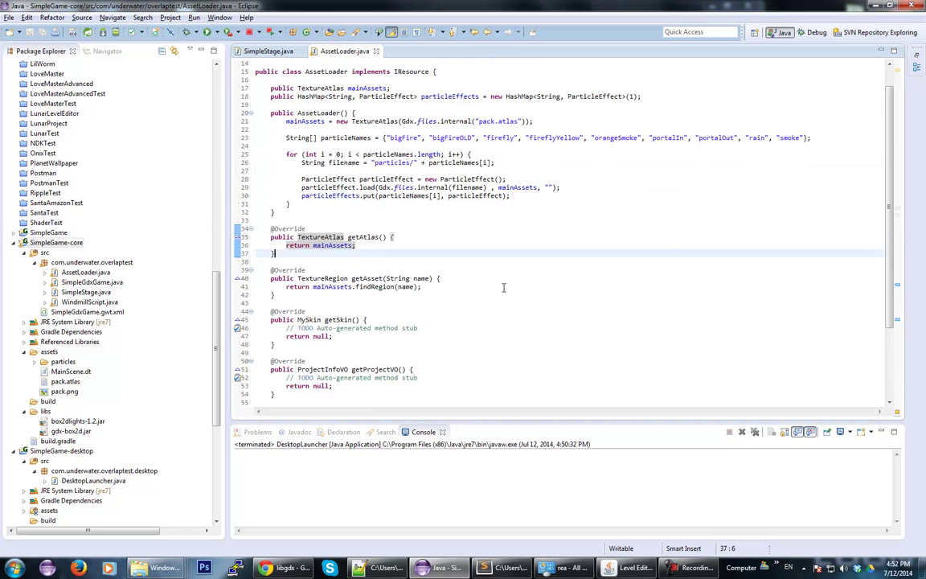
{"action": "scroll", "coordinate": [402, 185], "scroll_direction": "down", "scroll_amount": 8}
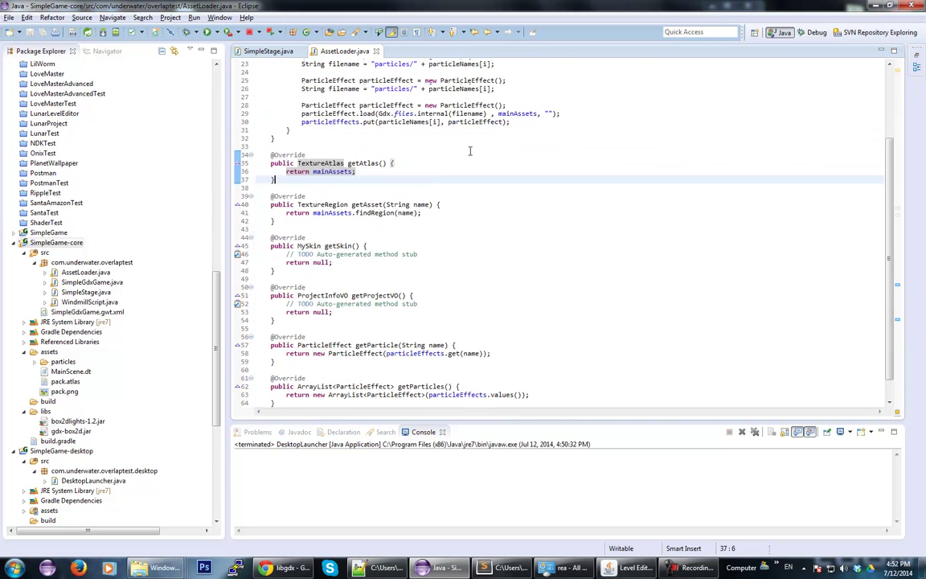
{"action": "double_click", "coordinate": [366, 179]}
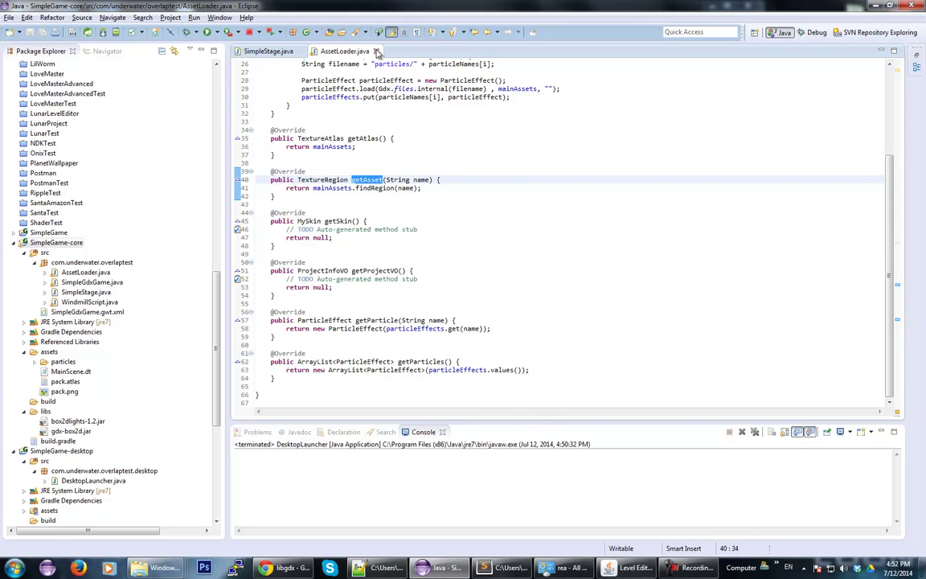
{"action": "middle_click", "coordinate": [344, 51]}
{"action": "left_click", "coordinate": [323, 153]}
{"action": "double_click", "coordinate": [308, 146]}
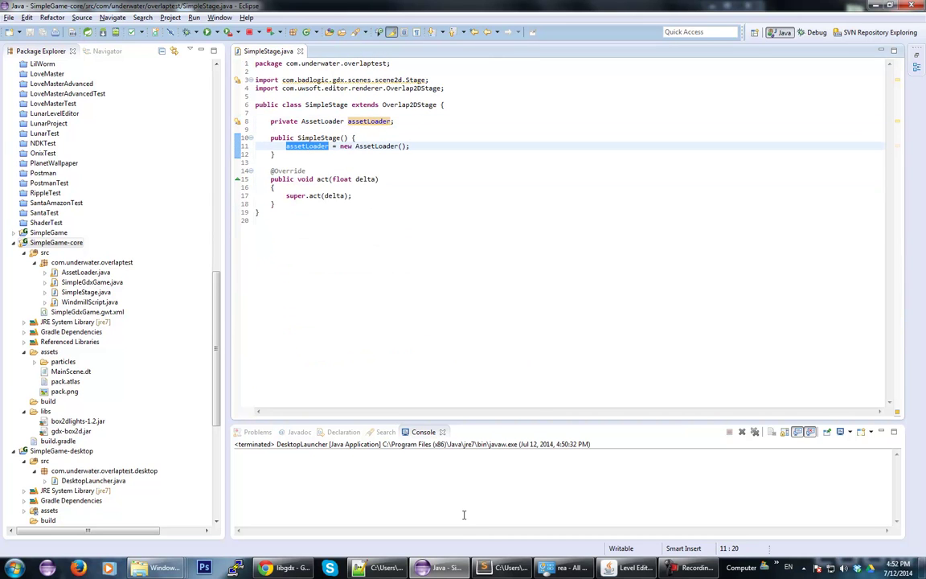
{"action": "left_click_drag", "start_coordinate": [317, 245], "coordinate": [265, 96]}
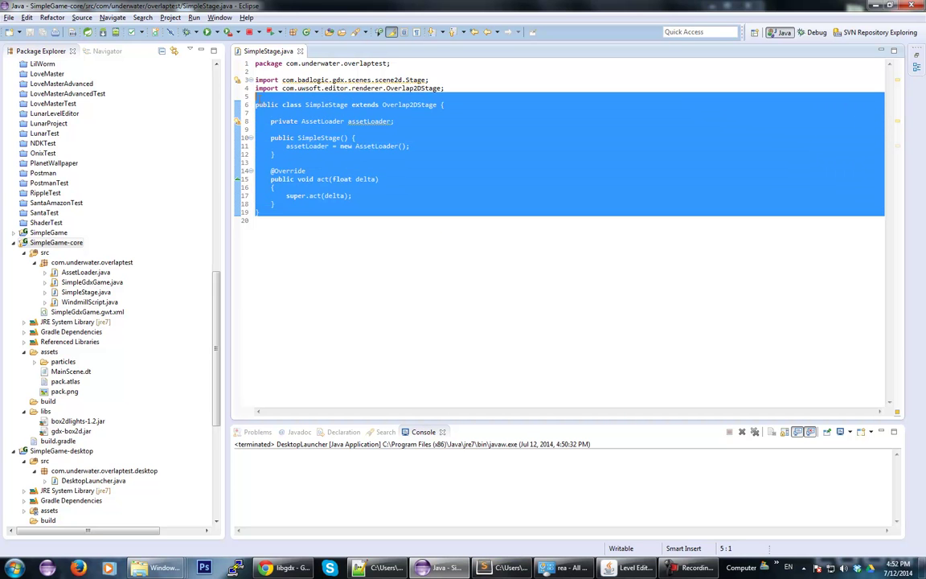
{"action": "left_click", "coordinate": [265, 97]}
{"action": "left_click", "coordinate": [511, 569]}
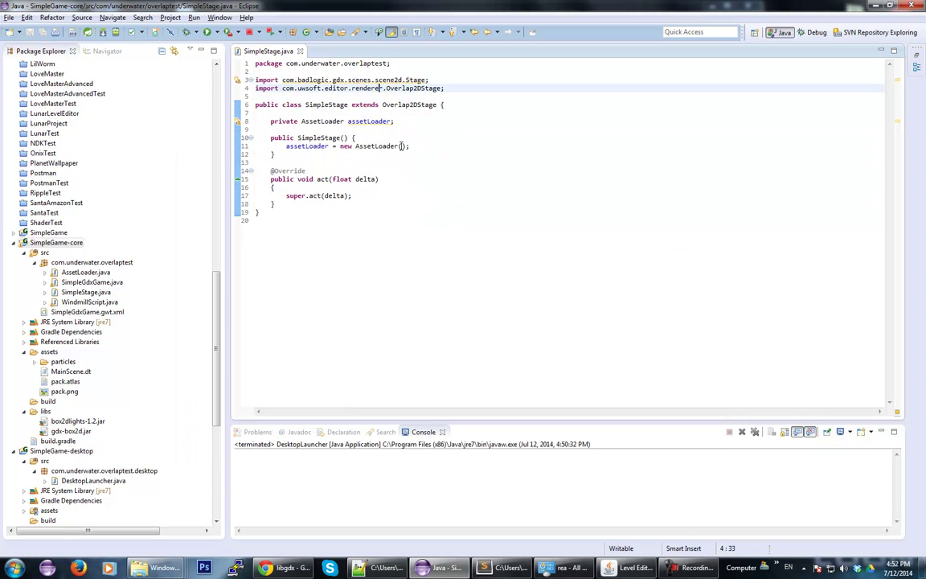
Step: Declare a SceneLoader variable named sceneLoader below the assetLoader assignment in the constructor, including the com.uwsoft.editor.renderer.SceneLoader import
{"action": "type", "text": ");"}
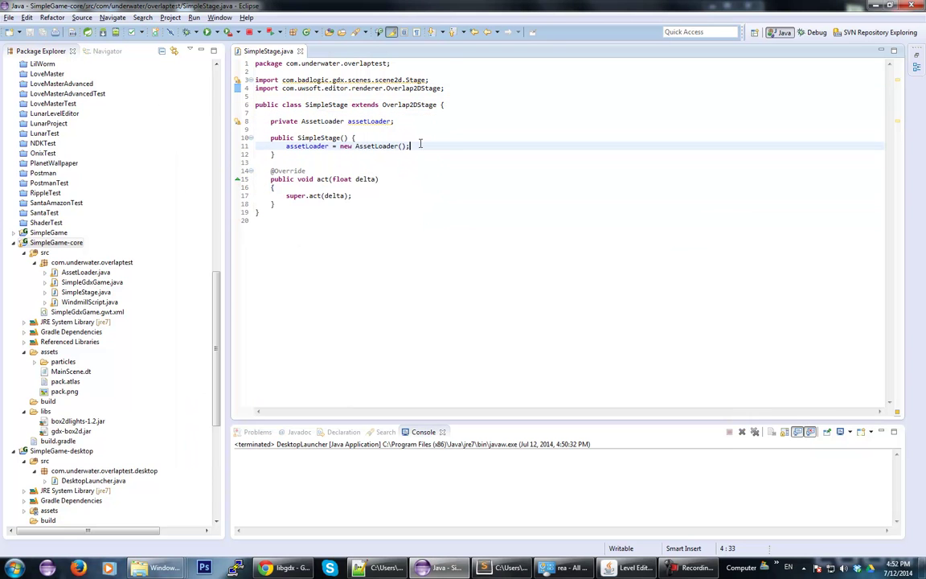
{"action": "key", "text": "Return"}
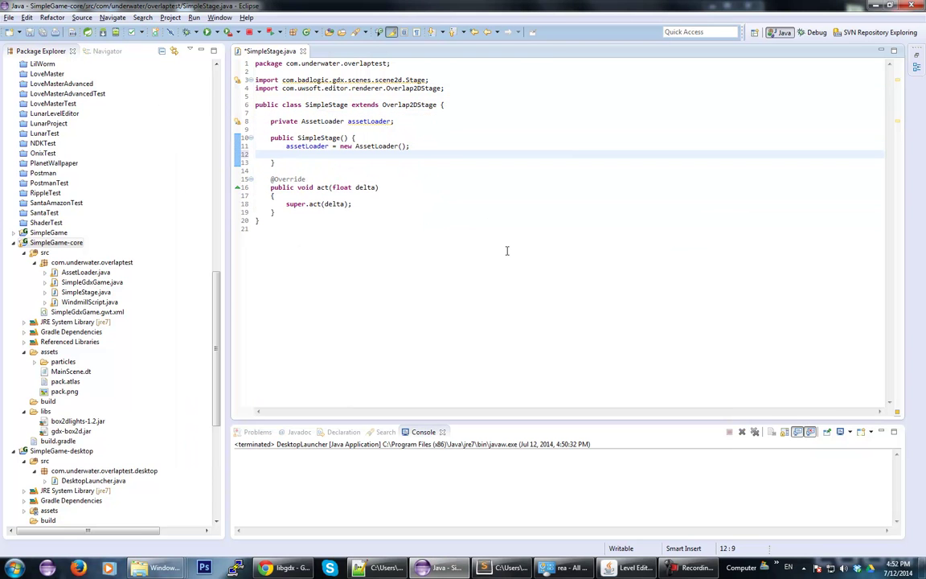
{"action": "type", "text": "Scen"}
{"action": "key", "text": "ctrl+space"}
{"action": "key", "text": "Return"}
{"action": "type", "text": "sceneLoader = new S"}
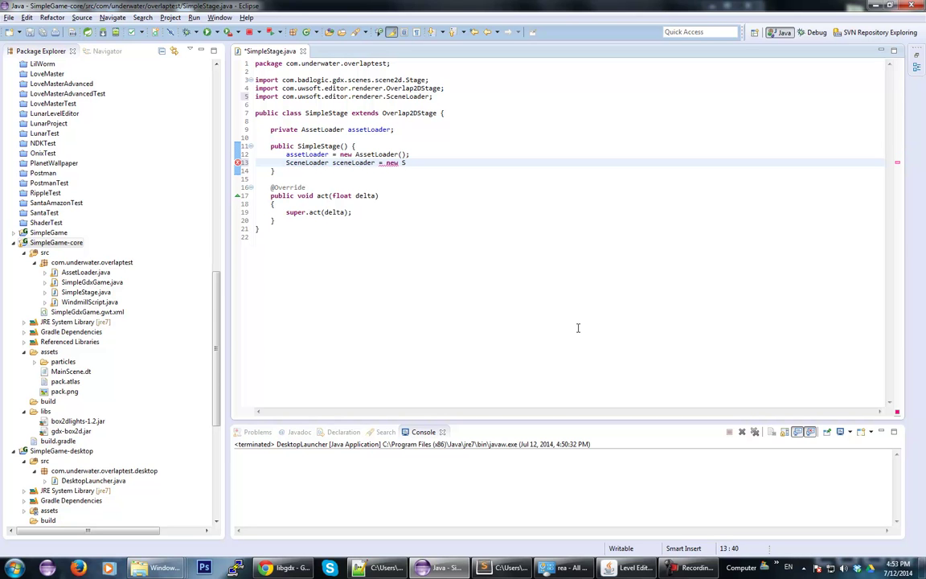
Step: Complete the sceneLoader assignment as new SceneLoader(assetLoader, rayHandler); and save SimpleStage.java
{"action": "key", "text": "ctrl+space"}
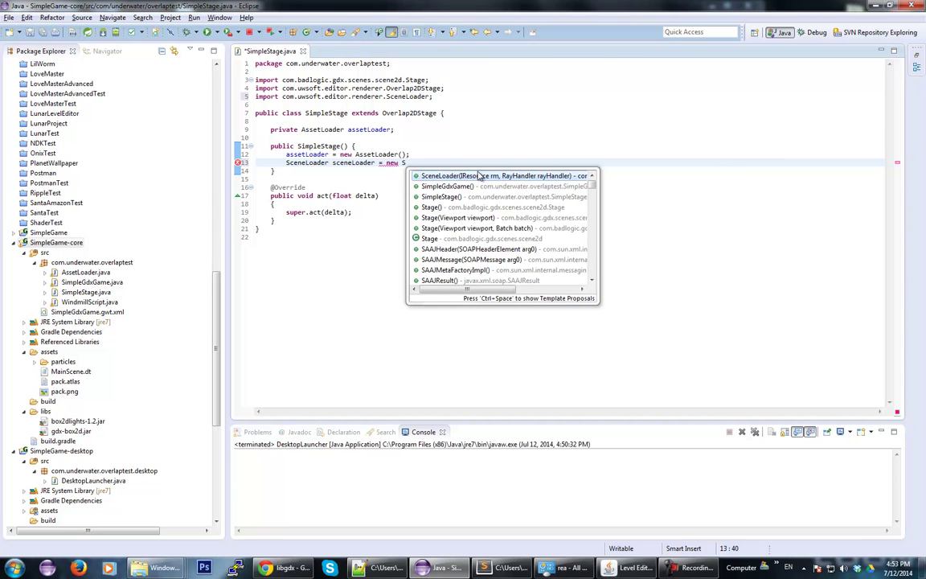
{"action": "key", "text": "Return"}
{"action": "key", "text": "Down"}
{"action": "key", "text": "Return"}
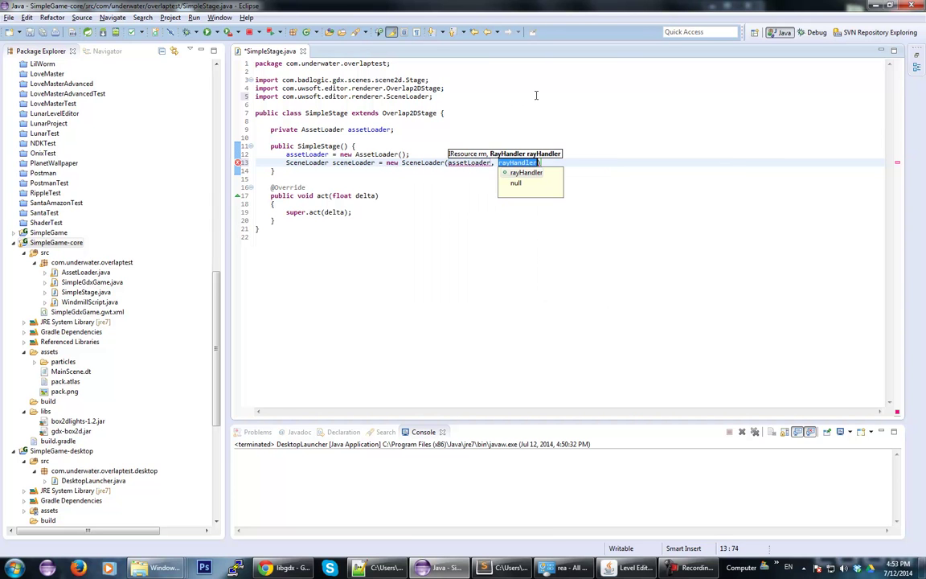
{"action": "left_click", "coordinate": [540, 112]}
{"action": "left_click", "coordinate": [551, 160]}
{"action": "type", "text": ";"}
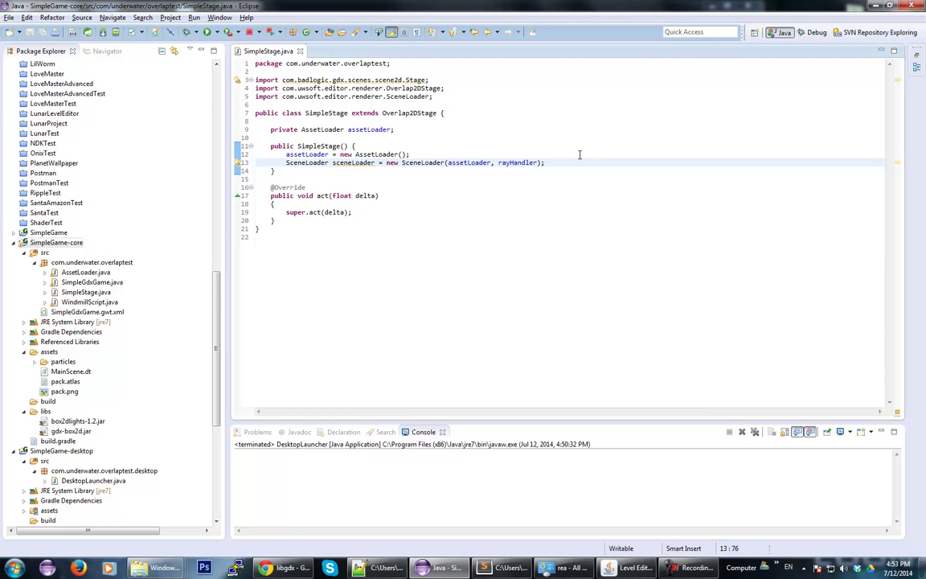
Step: Check the cheatSheet.txt reference, and begin a SceneVO declaration below the sceneLoader line with its com.uwsoft.editor.renderer.data import
{"action": "left_click", "coordinate": [509, 568]}
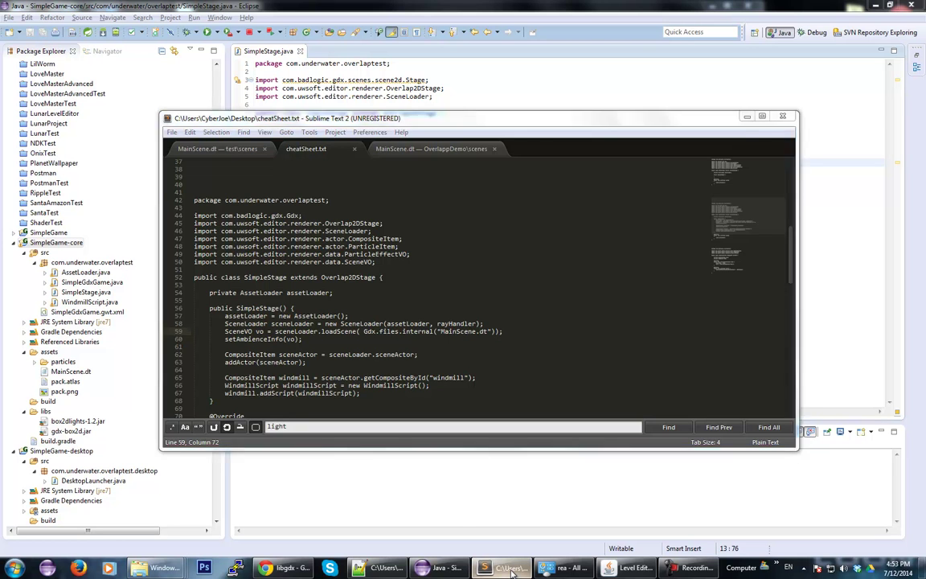
{"action": "left_click", "coordinate": [511, 568]}
{"action": "key", "text": "Return"}
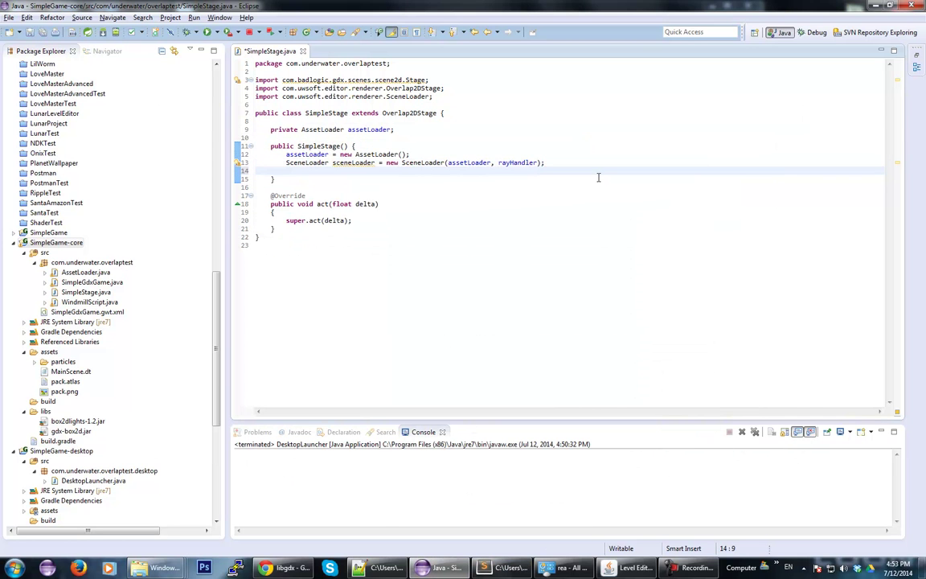
{"action": "type", "text": "SceneVo vo"}
{"action": "key", "text": "BackSpace"}
{"action": "key", "text": "ctrl+space"}
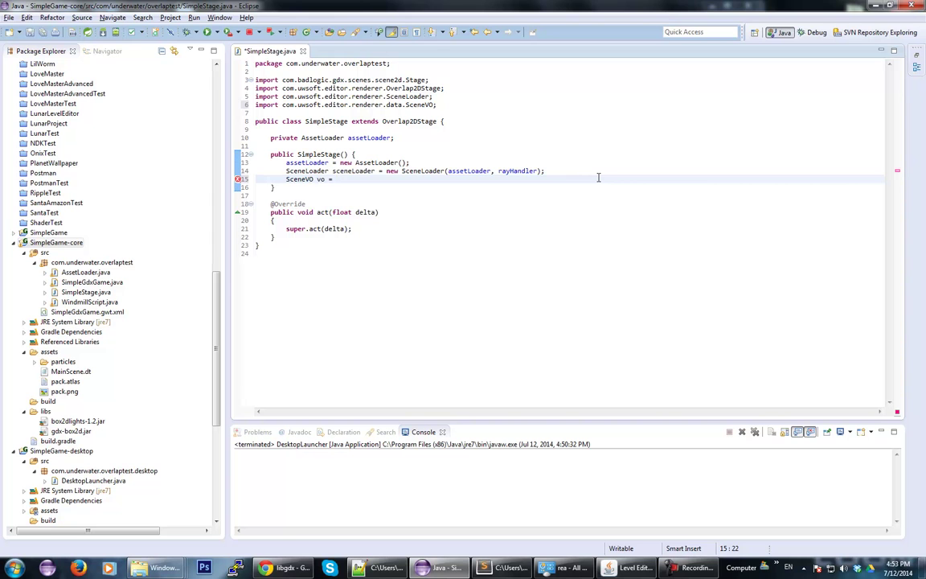
Step: Name the SceneVO variable vo and assign it sceneLoader.loadScene, using the variant that takes a FileHandle
{"action": "type", "text": "vo = sc"}
{"action": "key", "text": "Down"}
{"action": "key", "text": "Return"}
{"action": "type", "text": "."}
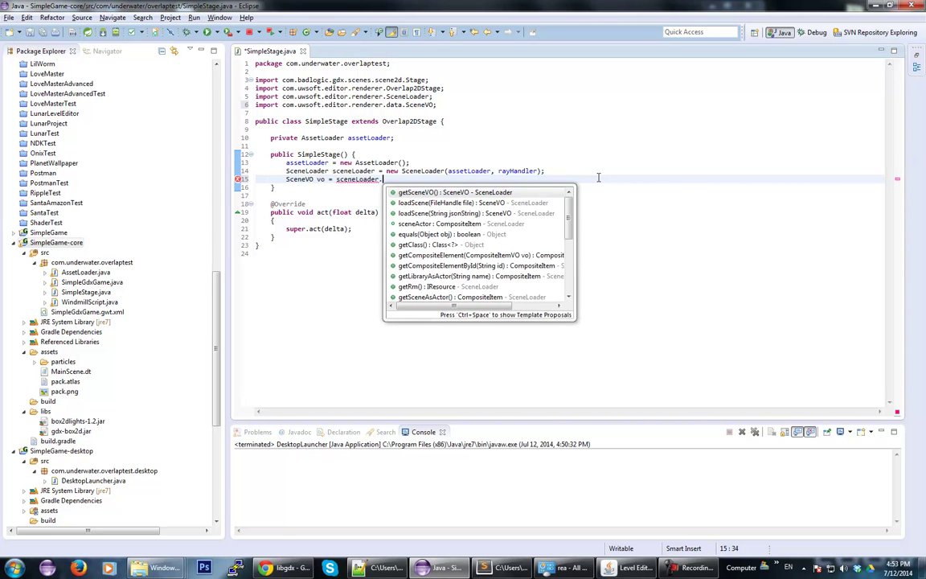
{"action": "key", "text": "Down"}
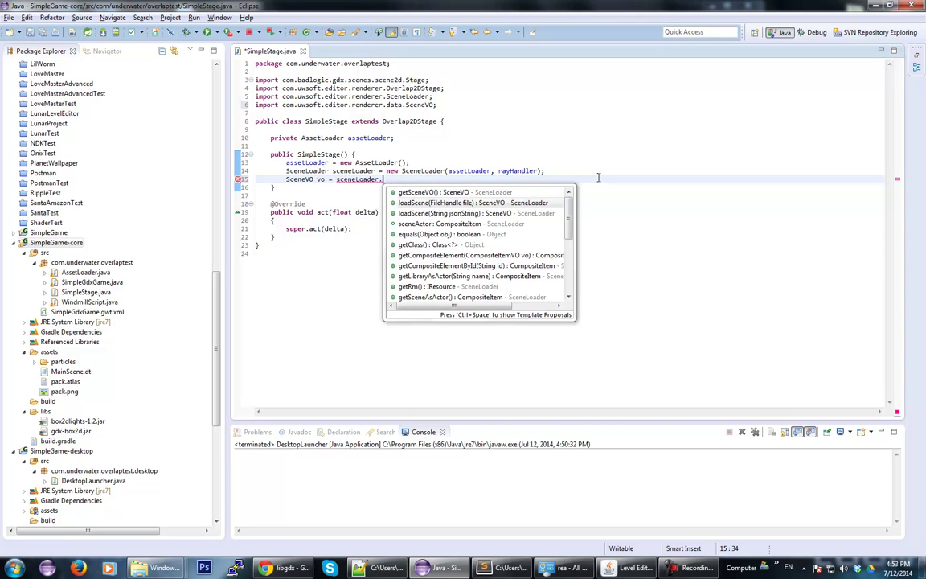
{"action": "key", "text": "Return"}
{"action": "key", "text": "BackSpace"}
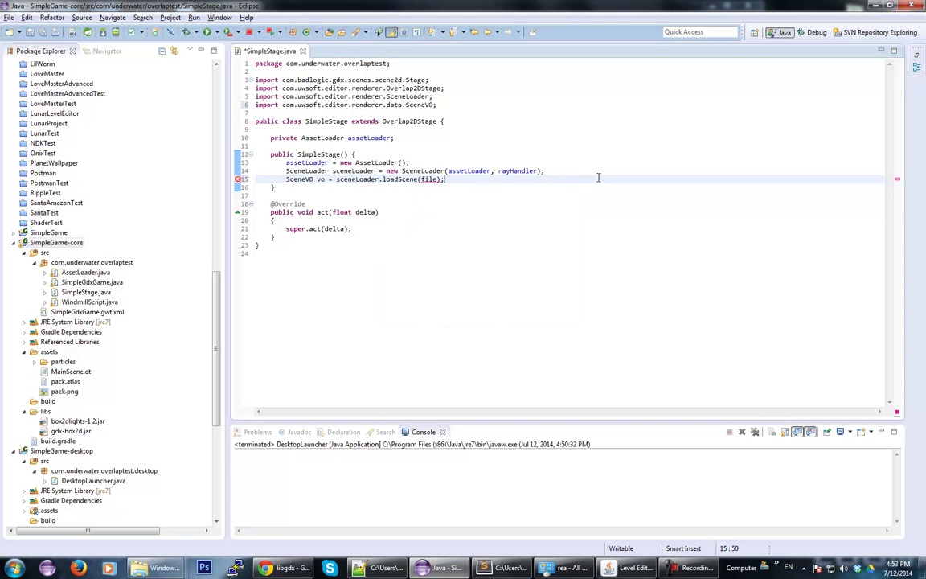
Step: Begin the loadScene argument with Gdx.files. and include the com.badlogic.gdx.Gdx import
{"action": "type", "text": "Gdx."}
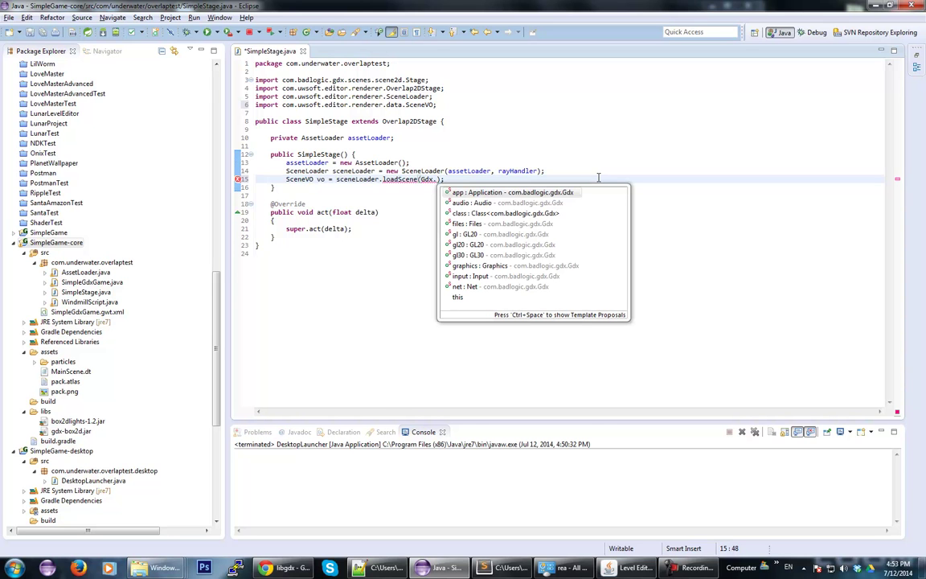
{"action": "key", "text": "Down"}
{"action": "key", "text": "Down"}
{"action": "key", "text": "Down"}
{"action": "key", "text": "Down"}
{"action": "key", "text": "Down"}
{"action": "key", "text": "Down"}
{"action": "key", "text": "Down"}
{"action": "key", "text": "Down"}
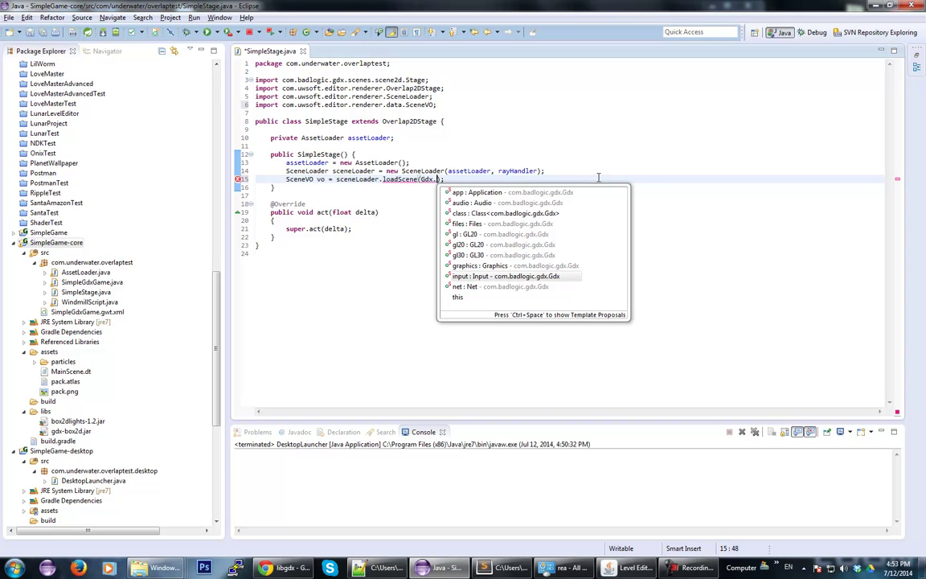
{"action": "key", "text": "Return"}
{"action": "key", "text": "BackSpace"}
{"action": "key", "text": "BackSpace"}
{"action": "key", "text": "BackSpace"}
{"action": "key", "text": "BackSpace"}
{"action": "key", "text": "BackSpace"}
{"action": "type", "text": "files"}
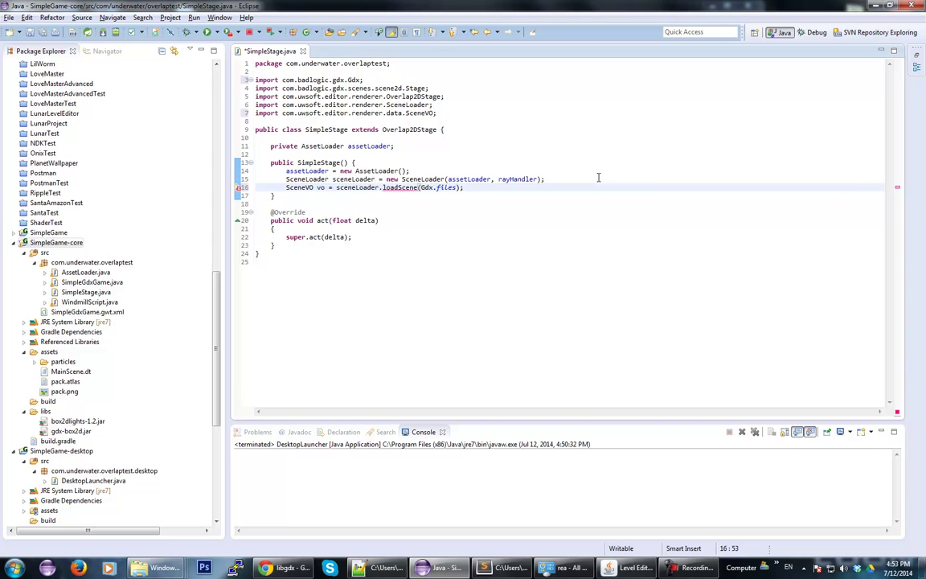
{"action": "type", "text": "."}
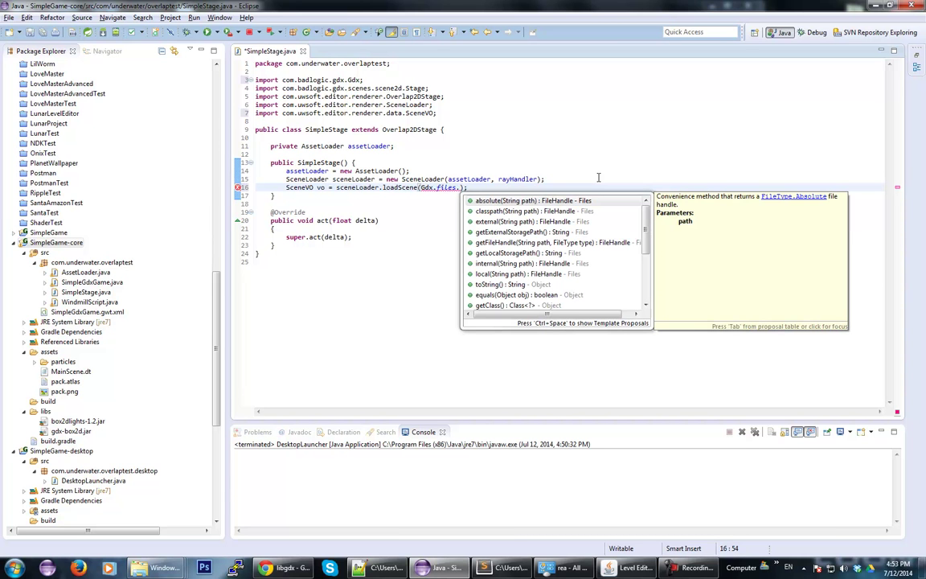
Step: Replace the loadScene argument with Gdx.files.internal("MainScene.dt") copied from cheatSheet.txt, add a blank line below the statement, and save SimpleStage.java
{"action": "left_click", "coordinate": [509, 568]}
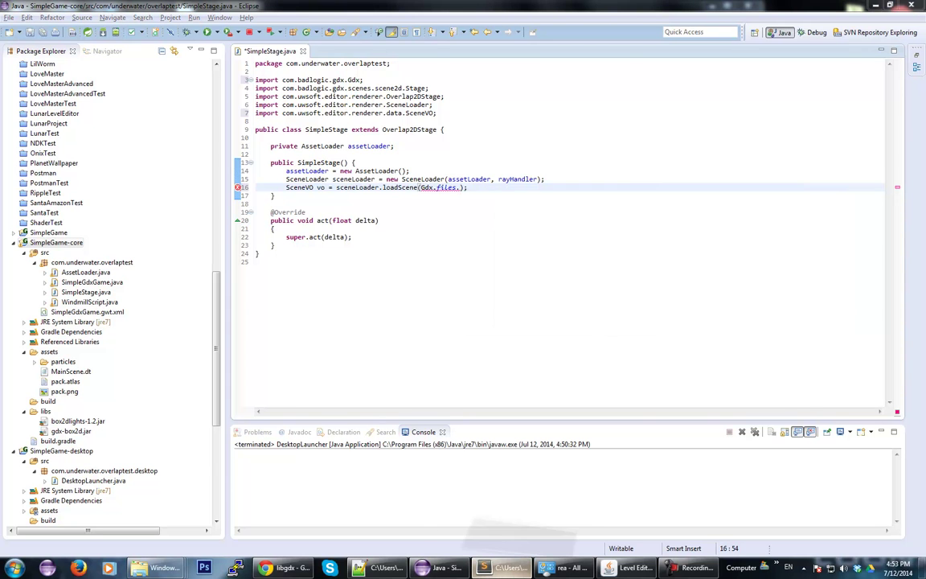
{"action": "left_click_drag", "start_coordinate": [362, 331], "coordinate": [499, 330]}
{"action": "key", "text": "ctrl+c"}
{"action": "left_click", "coordinate": [481, 96]}
{"action": "left_click_drag", "start_coordinate": [421, 188], "coordinate": [461, 186]}
{"action": "key", "text": "ctrl+v"}
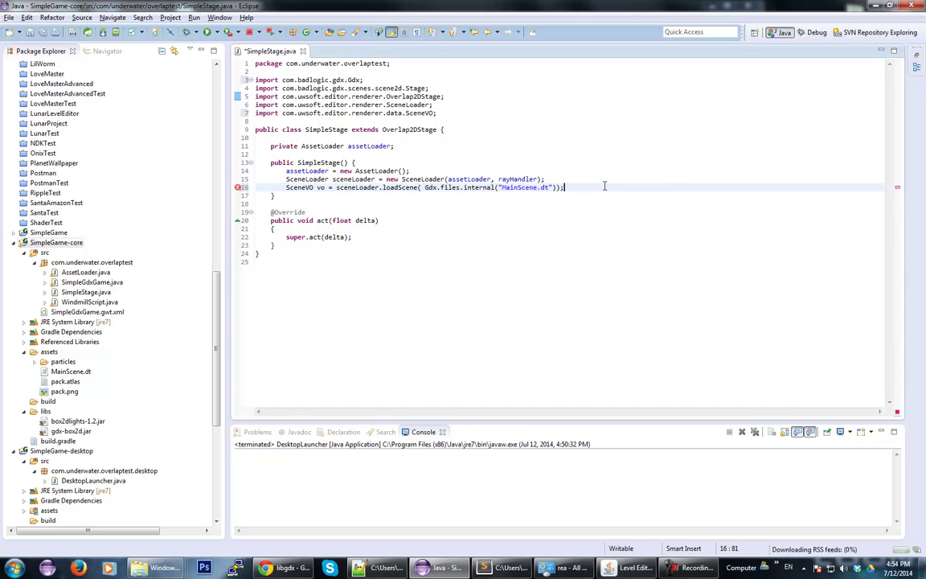
{"action": "key", "text": "Left"}
{"action": "key", "text": "Left"}
{"action": "key", "text": "Right"}
{"action": "key", "text": "Right"}
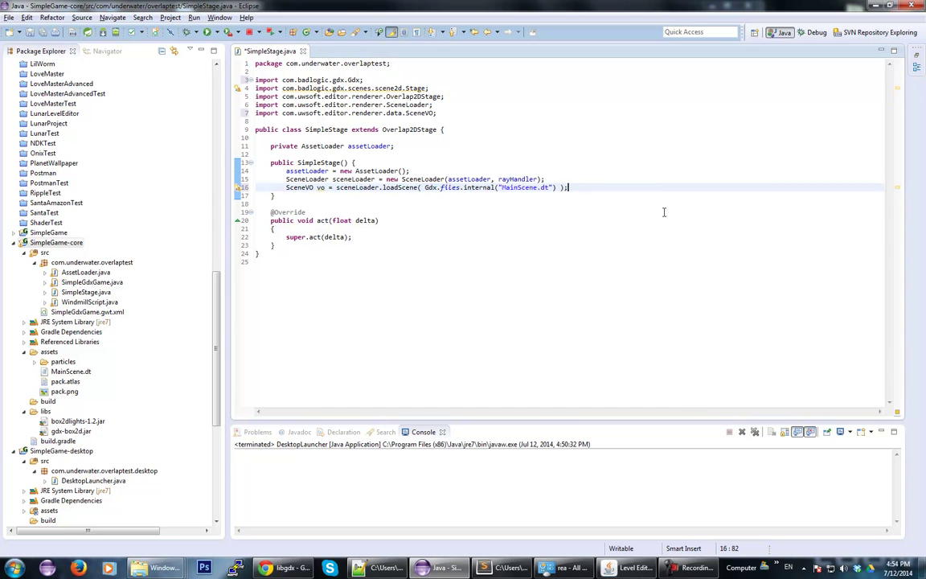
{"action": "key", "text": "Return"}
{"action": "key", "text": "ctrl+s"}
Step: Copy setAmbienceInfo(vo); from cheatSheet.txt into the constructor below the loadScene line, fix its indentation, and save
{"action": "left_click", "coordinate": [506, 567]}
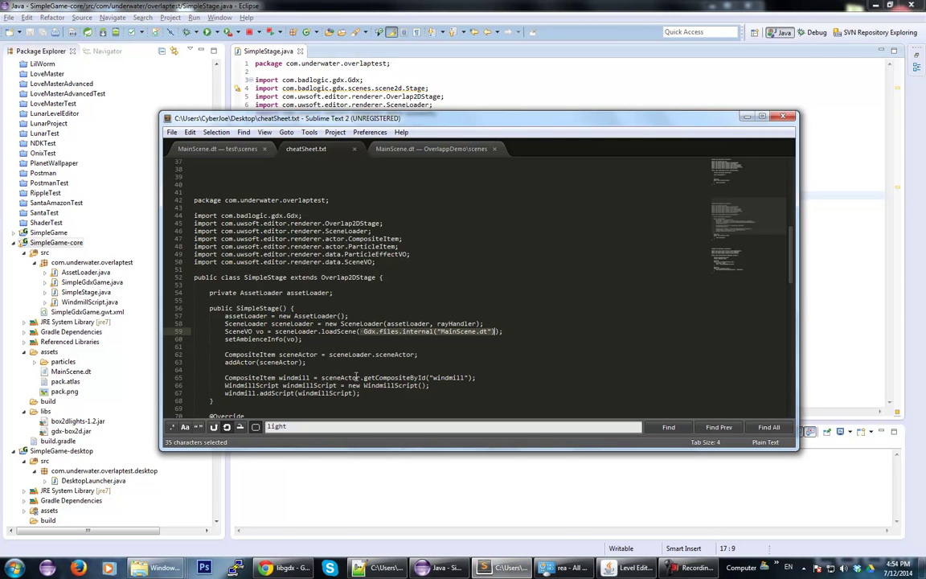
{"action": "left_click_drag", "start_coordinate": [224, 340], "coordinate": [305, 339]}
{"action": "key", "text": "ctrl+c"}
{"action": "left_click", "coordinate": [464, 95]}
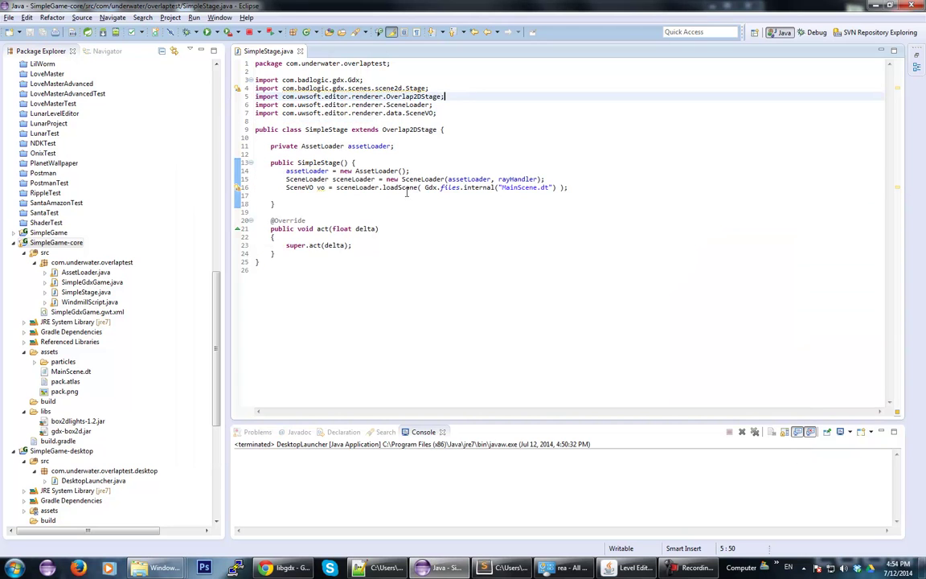
{"action": "left_click", "coordinate": [582, 196]}
{"action": "key", "text": "ctrl+v"}
{"action": "key", "text": "Return"}
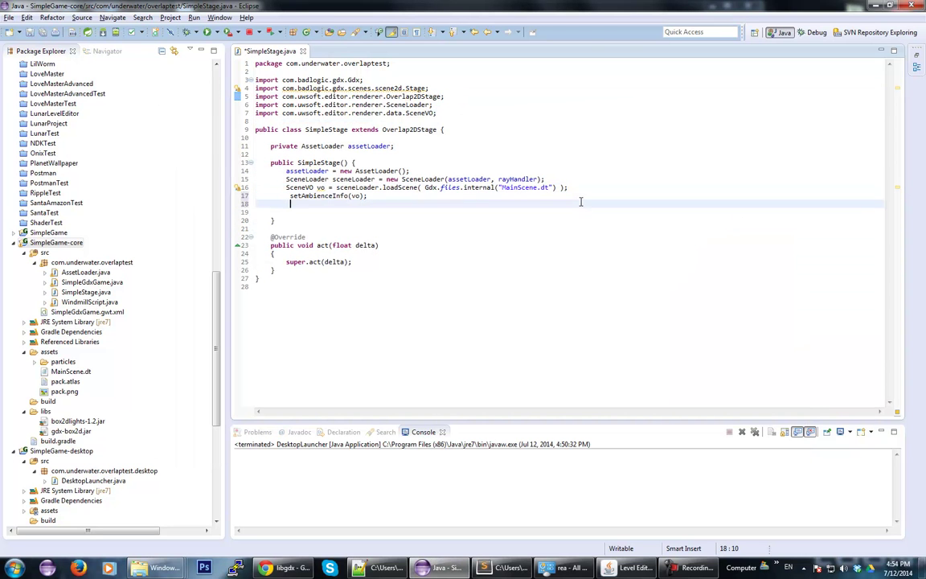
{"action": "key", "text": "Return"}
{"action": "key", "text": "Up"}
{"action": "key", "text": "Up"}
{"action": "key", "text": "BackSpace"}
{"action": "key", "text": "ctrl+s"}
Step: Copy the CompositeItem sceneActor = sceneLoader.sceneActor; and addActor(sceneActor); lines from cheatSheet.txt to below setAmbienceInfo(vo);, and save
{"action": "left_click", "coordinate": [505, 567]}
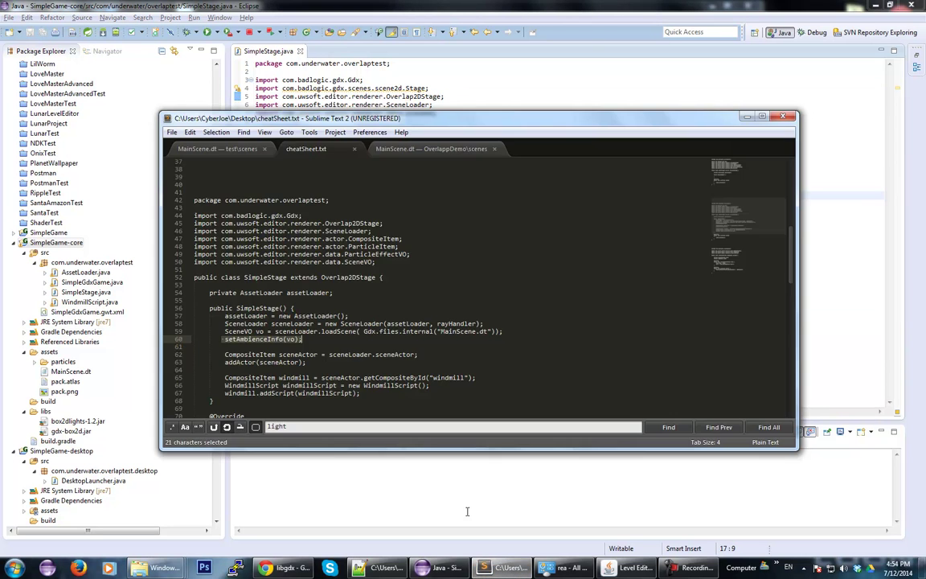
{"action": "left_click_drag", "start_coordinate": [225, 357], "coordinate": [311, 364]}
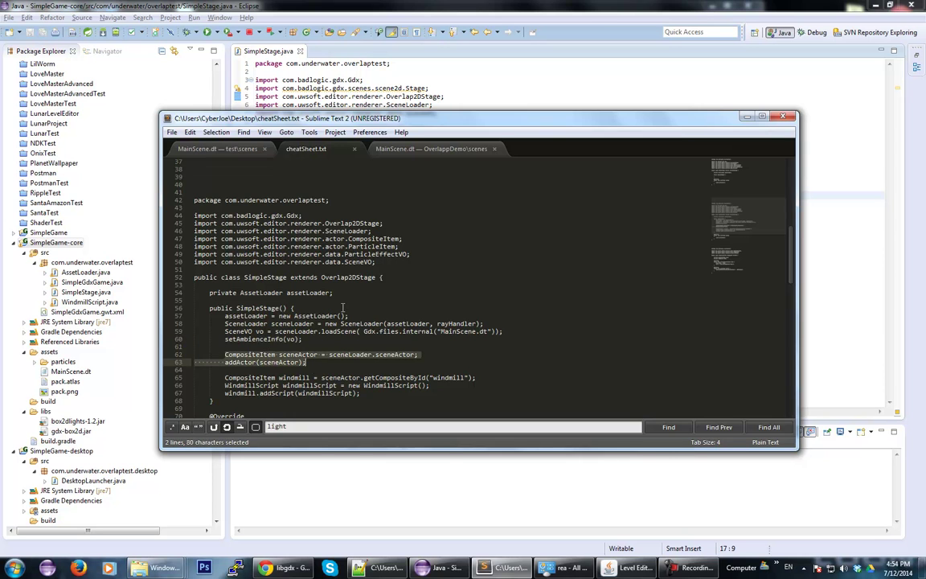
{"action": "key", "text": "ctrl+c"}
{"action": "key", "text": "alt+Tab"}
{"action": "left_click", "coordinate": [346, 205]}
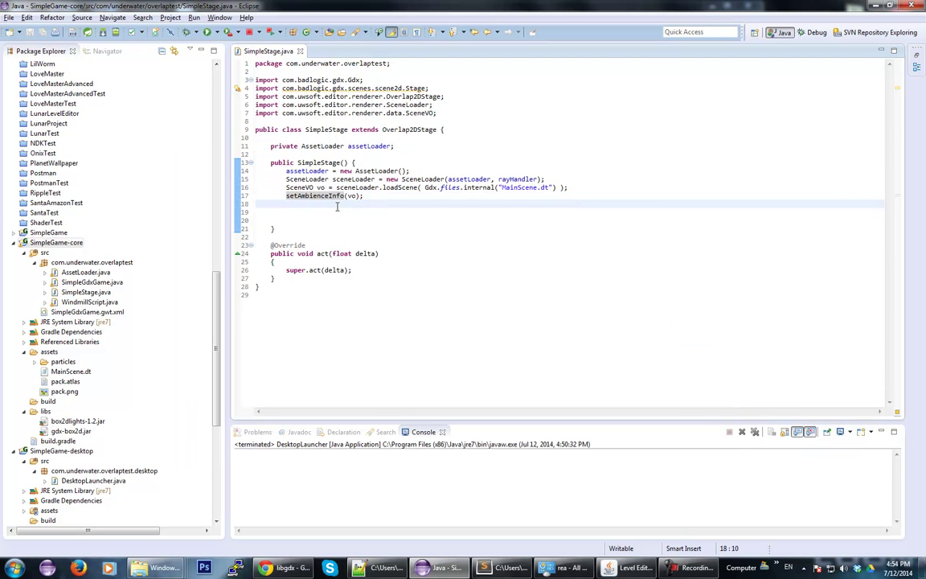
{"action": "key", "text": "Return"}
{"action": "key", "text": "ctrl+v"}
{"action": "left_click", "coordinate": [337, 212]}
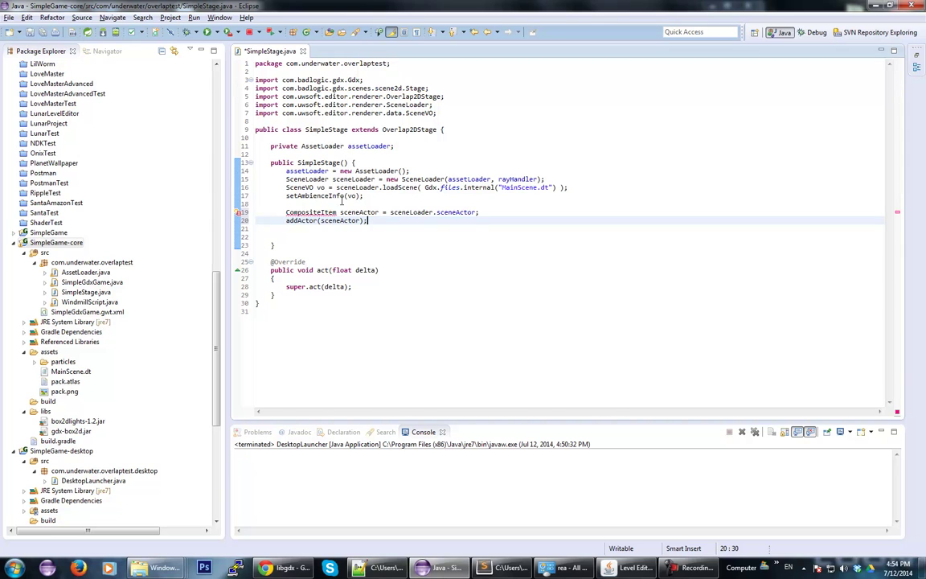
{"action": "left_click", "coordinate": [271, 245]}
{"action": "key", "text": "ctrl+s"}
Step: Import com.uwsoft.editor.renderer.actor.CompositeItem, remove the blank lines below addActor(sceneActor);, and save SimpleStage.java
{"action": "left_click", "coordinate": [352, 212]}
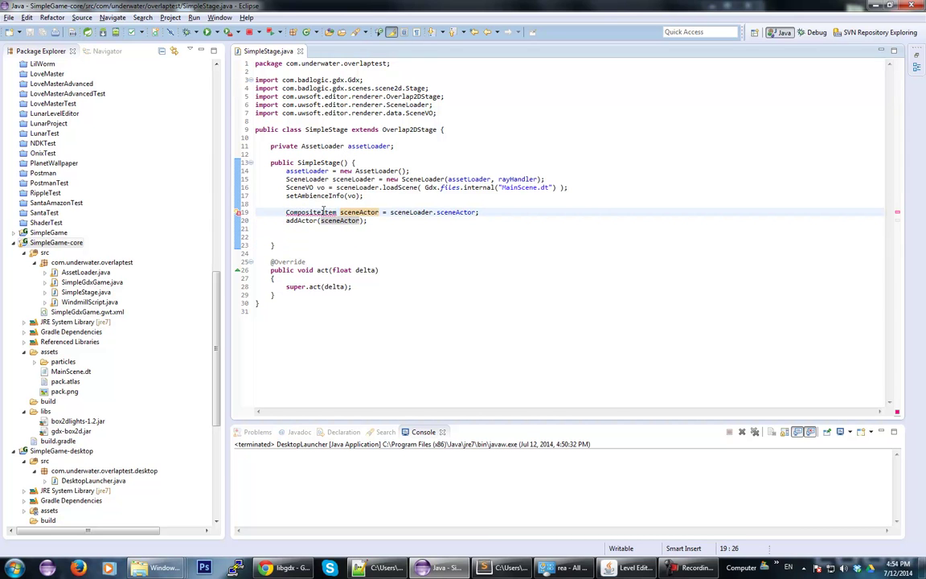
{"action": "mouse_move", "coordinate": [324, 210]}
{"action": "left_click", "coordinate": [362, 250]}
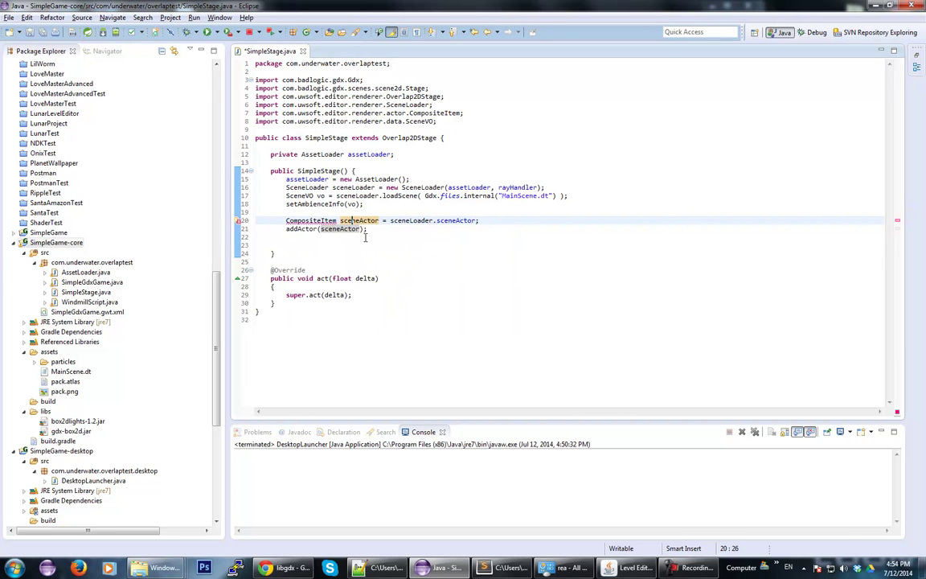
{"action": "mouse_move", "coordinate": [403, 207]}
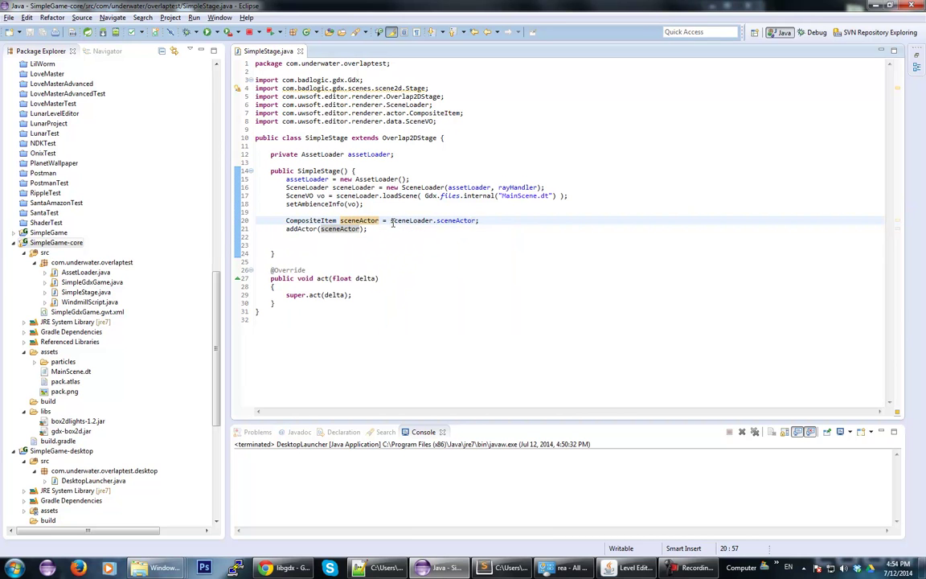
{"action": "left_click", "coordinate": [362, 228]}
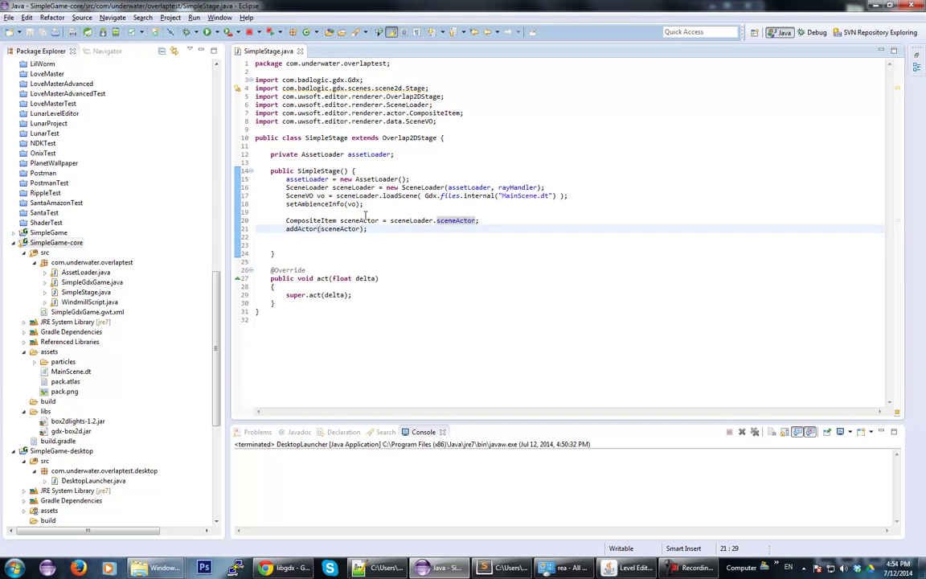
{"action": "left_click", "coordinate": [241, 236]}
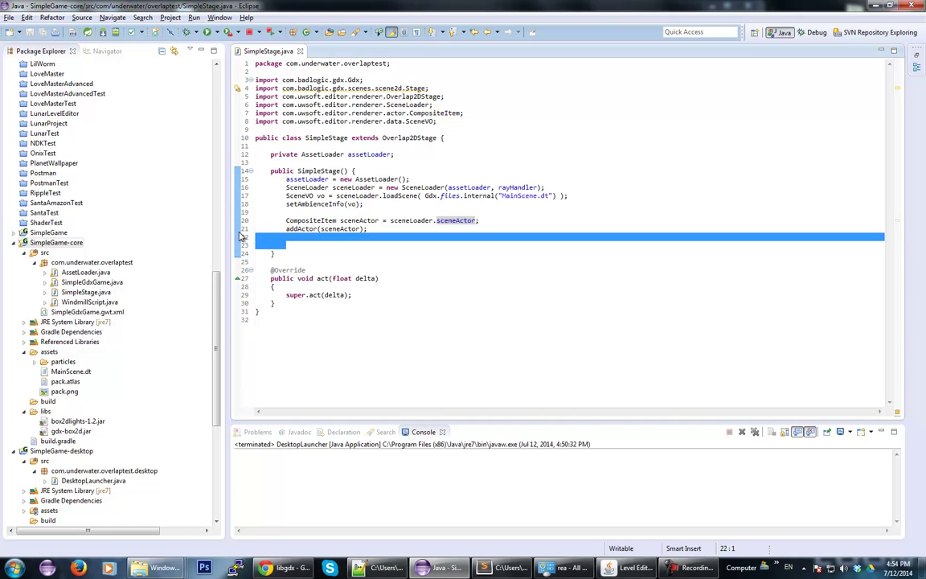
{"action": "key", "text": "BackSpace"}
{"action": "key", "text": "BackSpace"}
{"action": "key", "text": "ctrl+s"}
Step: Review the scene-loading code in the constructor, run DesktopLauncher to view the scene, and close the game window
{"action": "left_click", "coordinate": [497, 568]}
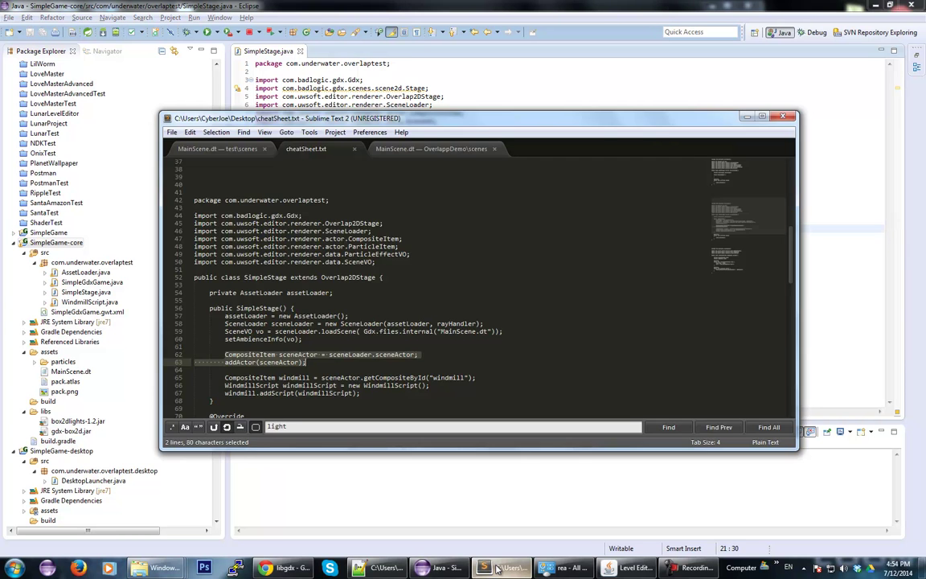
{"action": "left_click", "coordinate": [497, 568]}
{"action": "left_click", "coordinate": [359, 137]}
{"action": "left_click", "coordinate": [217, 34]}
{"action": "left_click", "coordinate": [426, 206]}
{"action": "left_click_drag", "start_coordinate": [392, 231], "coordinate": [217, 186]}
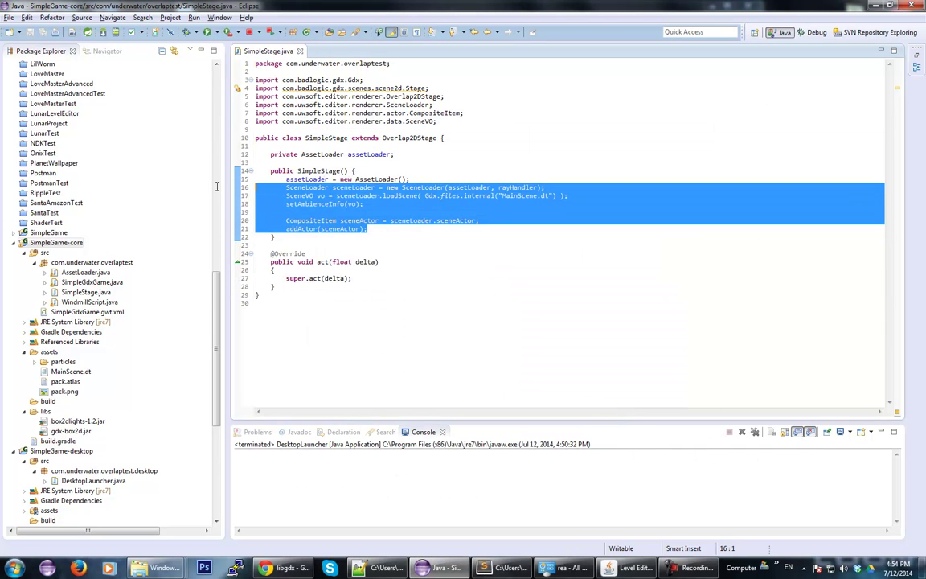
{"action": "left_click", "coordinate": [492, 196]}
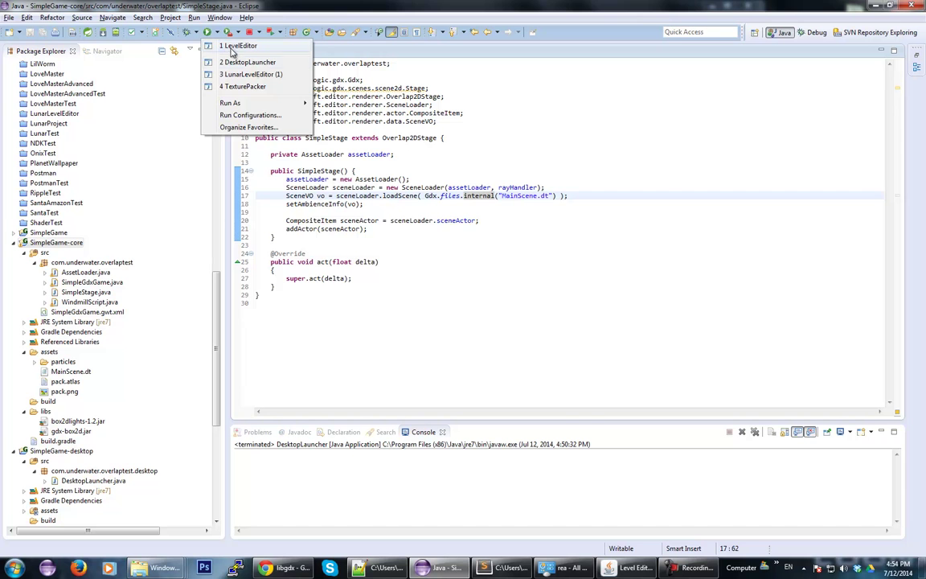
{"action": "left_click", "coordinate": [230, 62]}
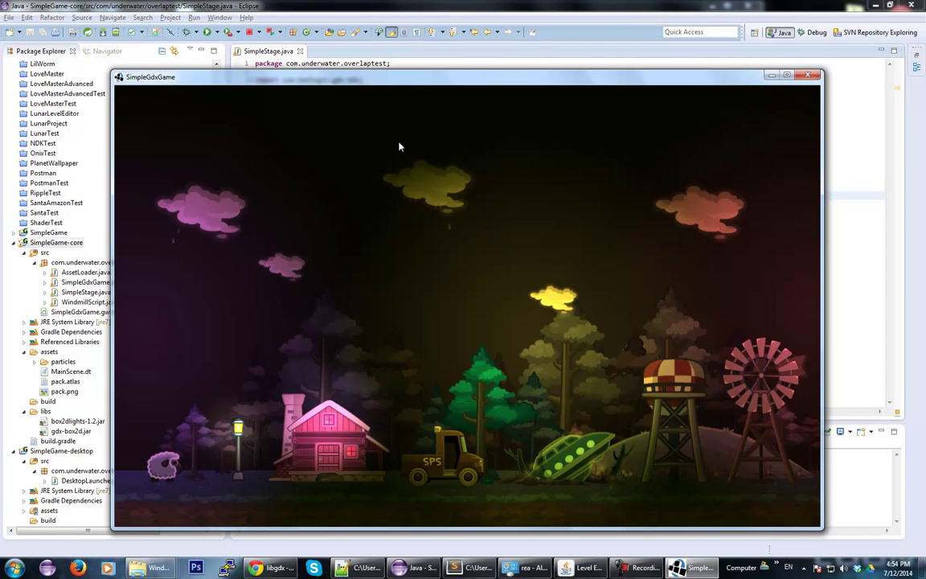
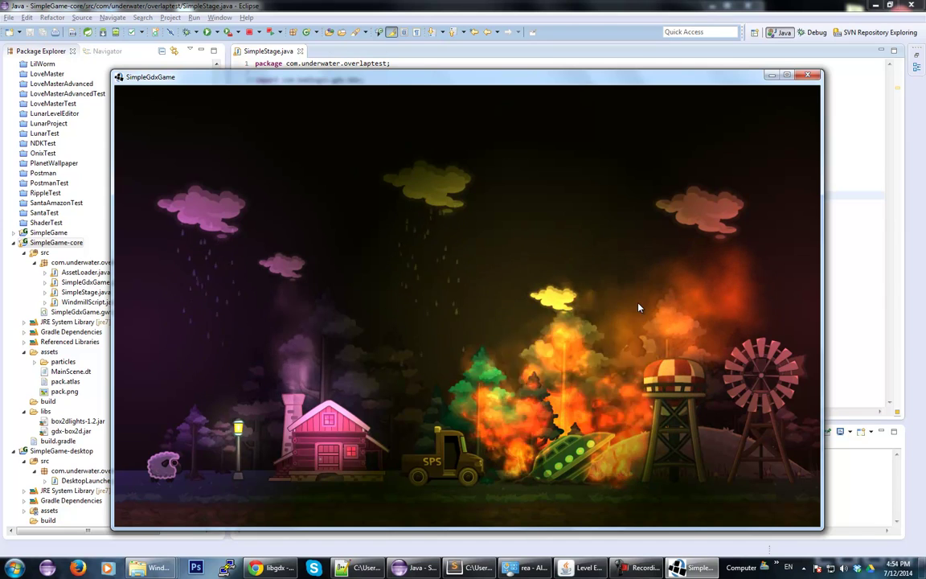
{"action": "left_click", "coordinate": [814, 75]}
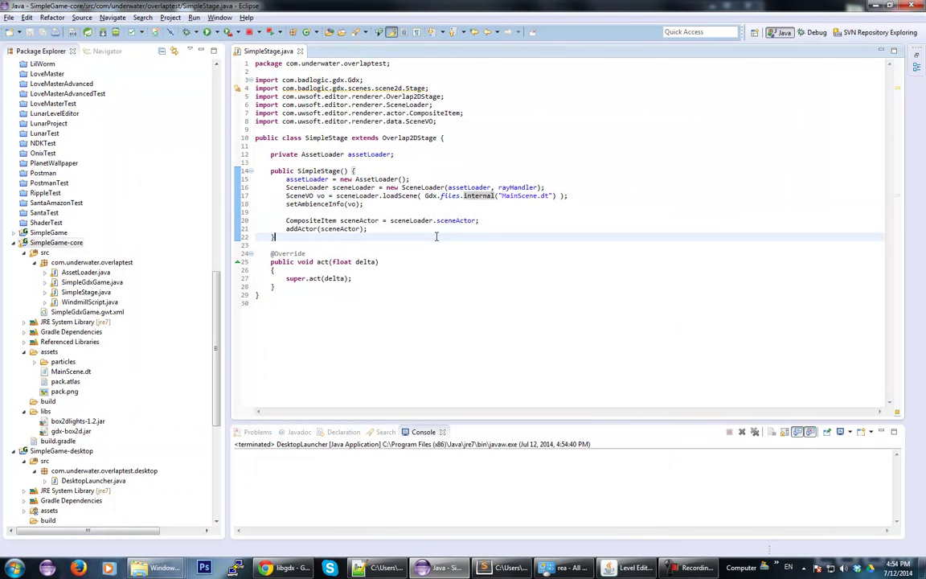
Step: Switch to the Level Editor, inspect the windmill composite and its identifier in the scene, and close the editor
{"action": "left_click", "coordinate": [629, 567]}
{"action": "left_click", "coordinate": [726, 377]}
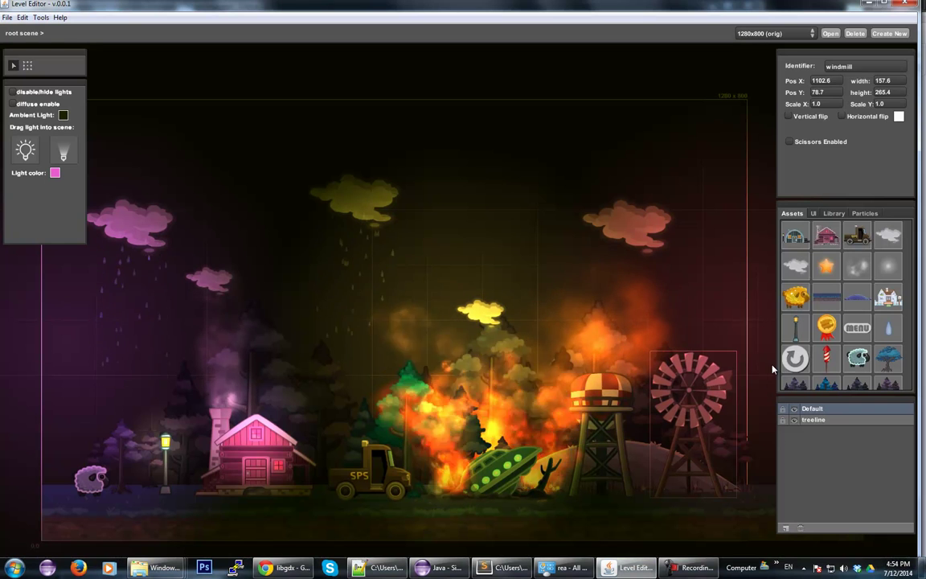
{"action": "double_click", "coordinate": [711, 376]}
{"action": "left_click", "coordinate": [528, 214]}
{"action": "double_click", "coordinate": [337, 213]}
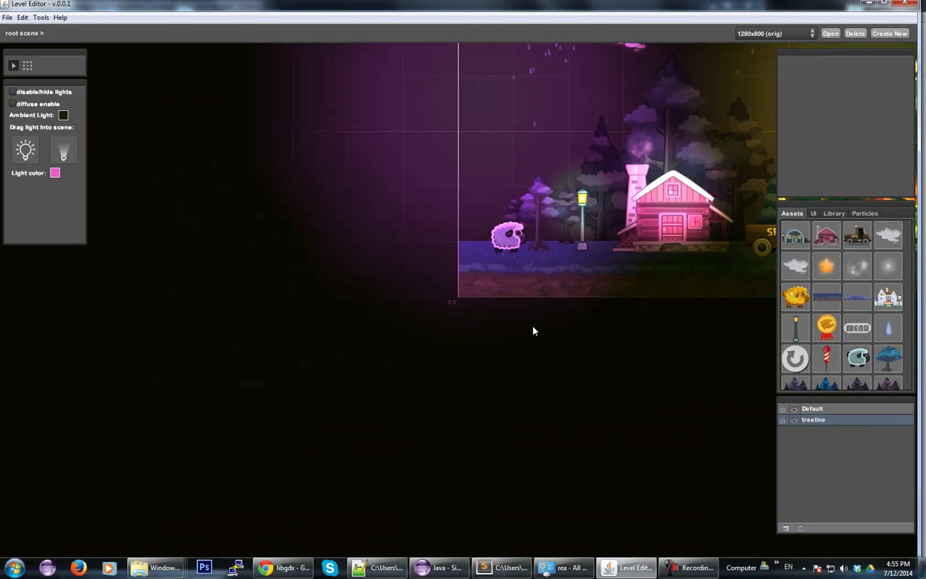
{"action": "left_click_drag", "start_coordinate": [716, 345], "coordinate": [331, 538]}
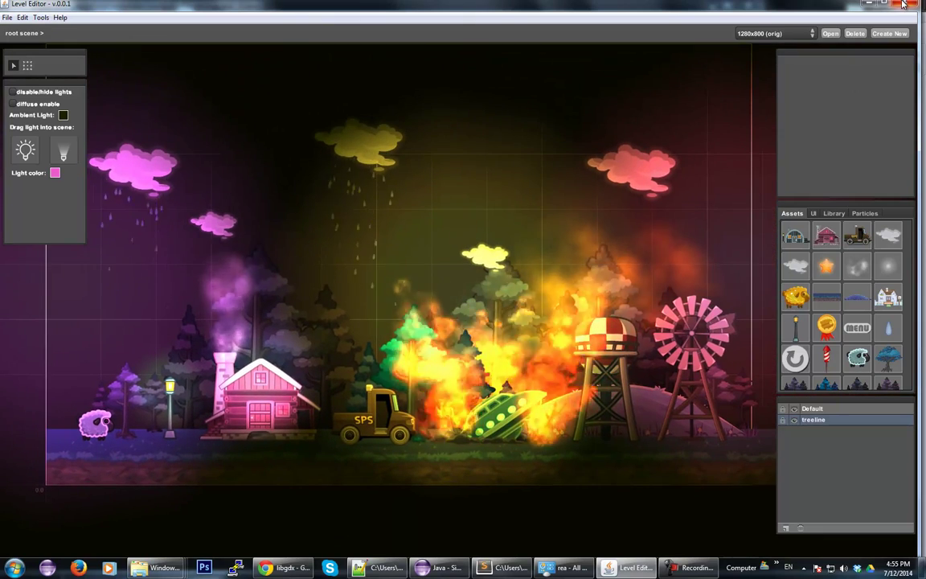
{"action": "left_click", "coordinate": [904, 4]}
Step: Start a new statement on sceneActor in the SimpleStage constructor, one blank line below addActor(sceneActor);
{"action": "left_click", "coordinate": [520, 214]}
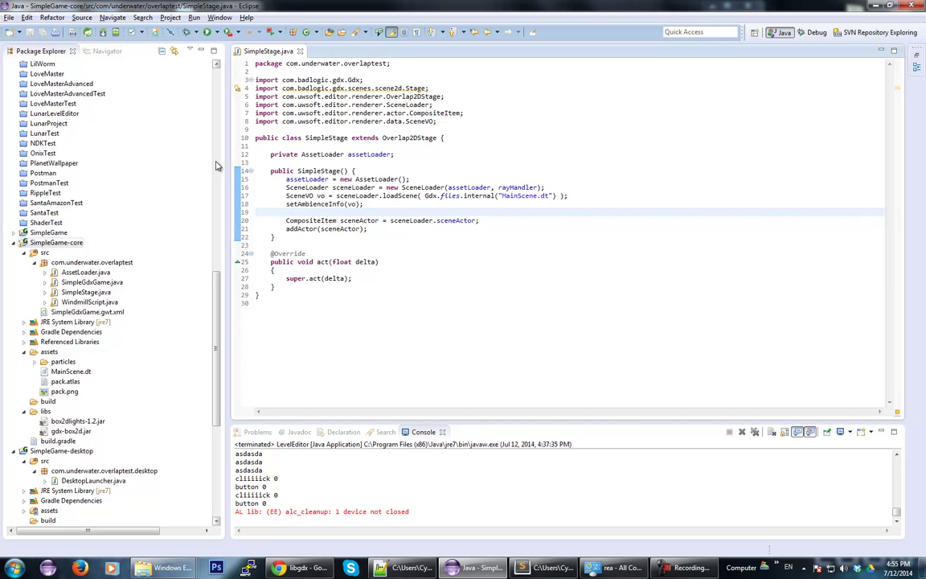
{"action": "left_click", "coordinate": [370, 229]}
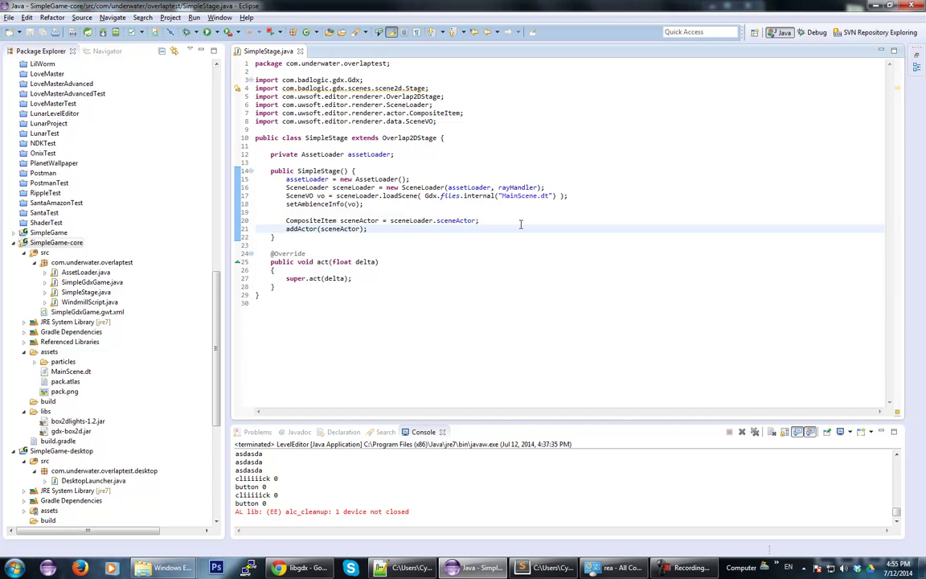
{"action": "key", "text": "Return"}
{"action": "key", "text": "Return"}
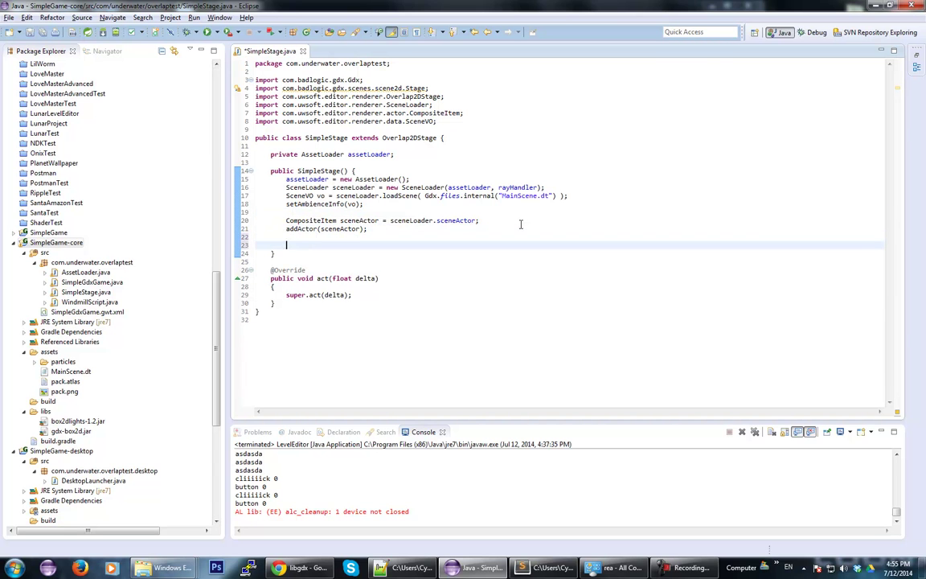
{"action": "type", "text": "sce"}
{"action": "key", "text": "ctrl+space"}
{"action": "key", "text": "Return"}
{"action": "type", "text": "."}
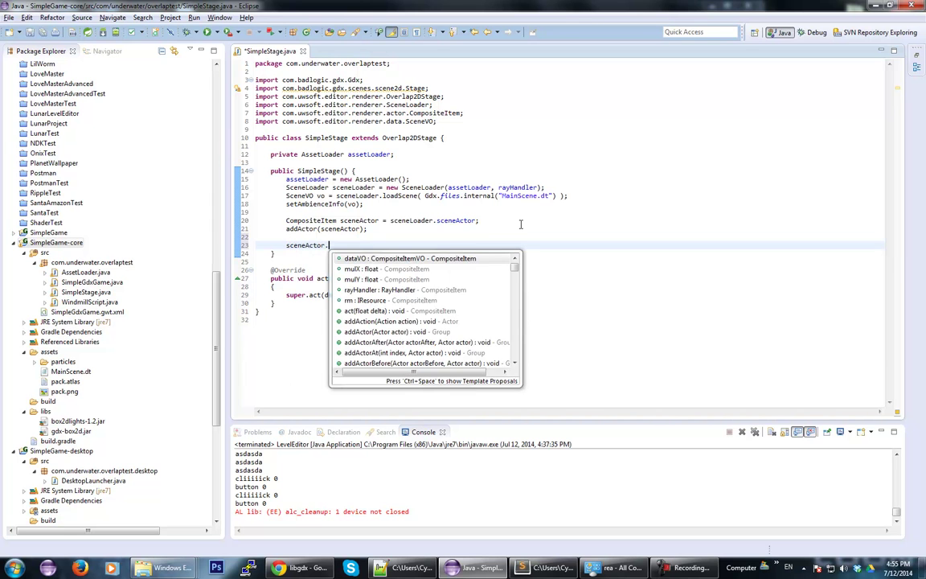
Step: Complete the sceneActor statement as a getCompositeById("windmill") call
{"action": "type", "text": "getC"}
{"action": "key", "text": "Down"}
{"action": "key", "text": "Down"}
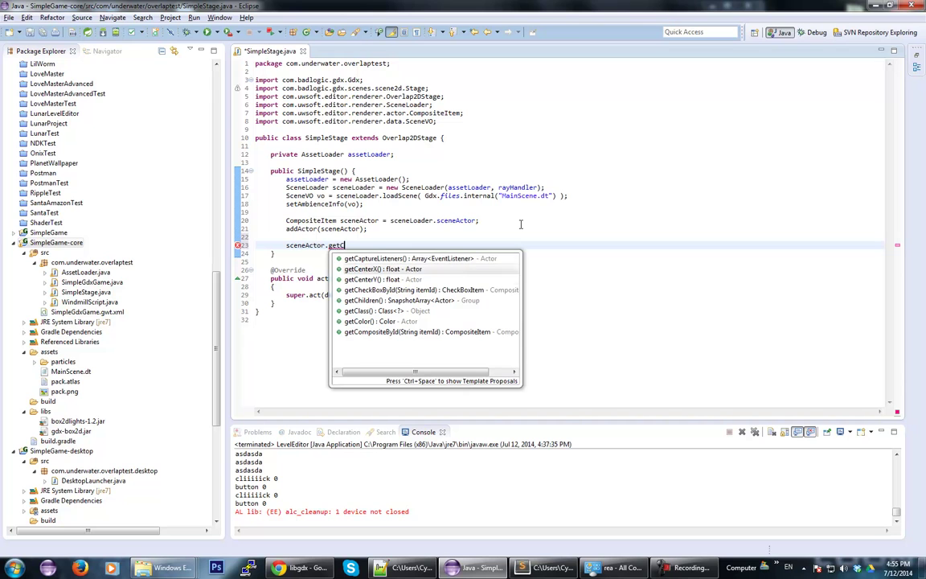
{"action": "key", "text": "Down"}
{"action": "key", "text": "Down"}
{"action": "key", "text": "Down"}
{"action": "key", "text": "Down"}
{"action": "key", "text": "Down"}
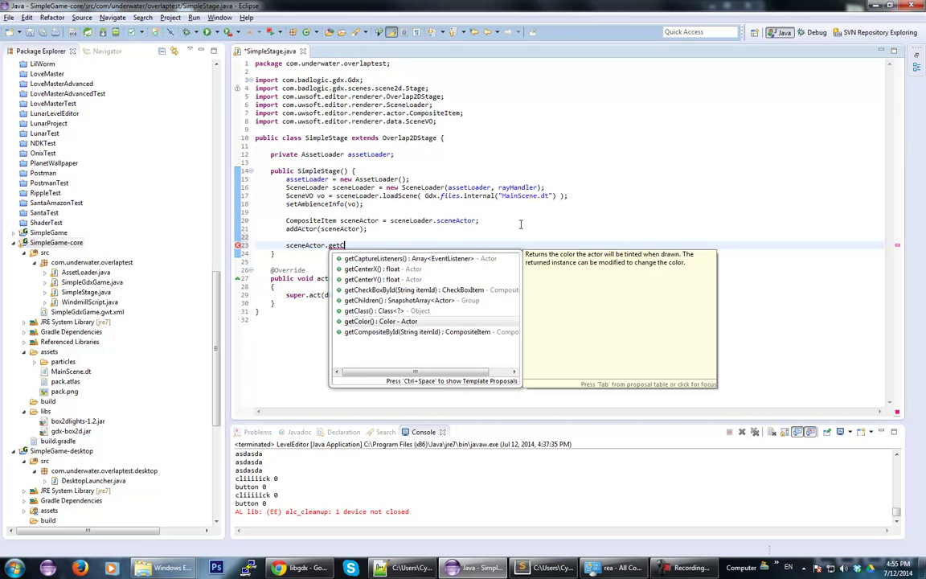
{"action": "key", "text": "Return"}
{"action": "type", "text": "\"wind"}
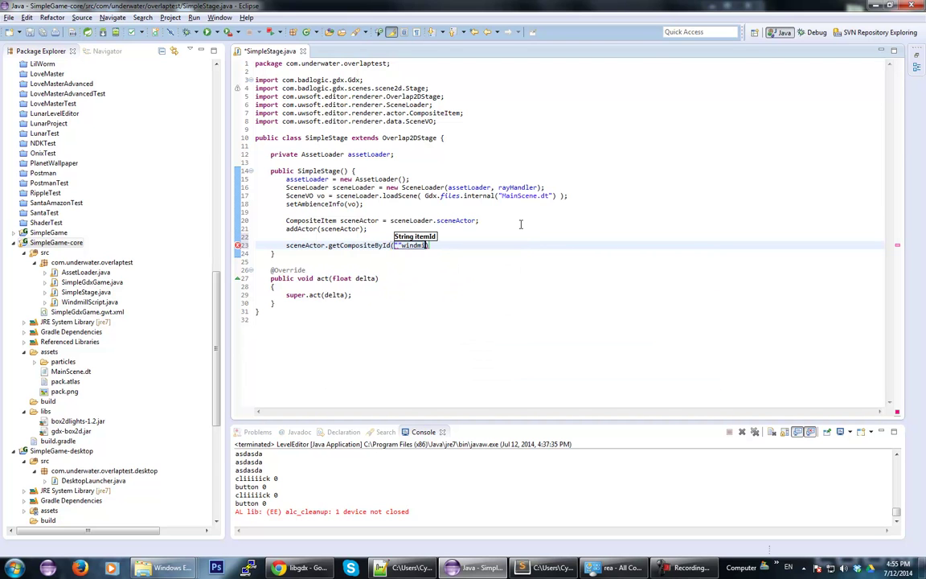
{"action": "type", "text": "mill\");"}
Step: Assign the looked-up composite to a new local variable named windmill, add a line below it, and save SimpleStage.java
{"action": "key", "text": "Home"}
{"action": "type", "text": "CompositeItem windmill ="}
{"action": "key", "text": "ctrl+s"}
{"action": "key", "text": "shift+Return"}
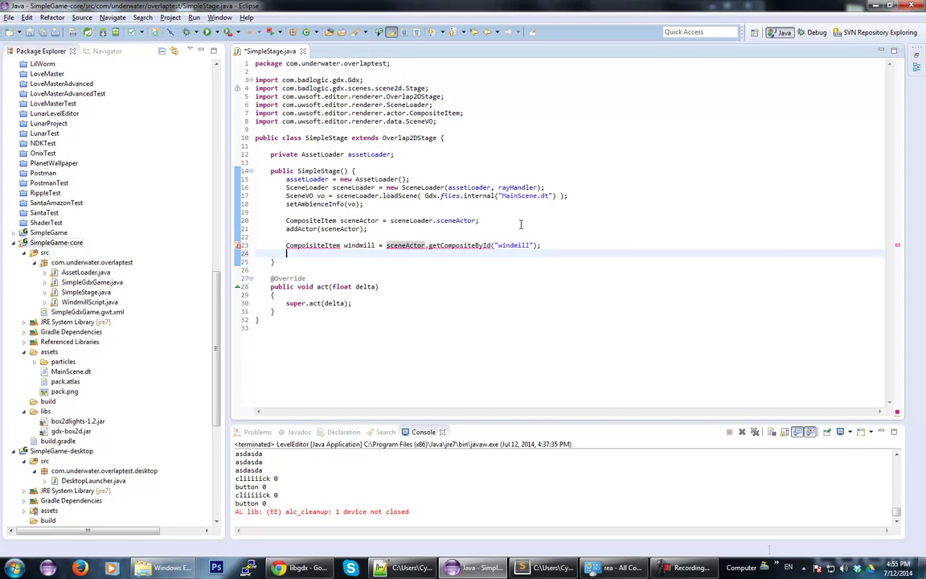
{"action": "key", "text": "ctrl+s"}
{"action": "key", "text": "ctrl+s"}
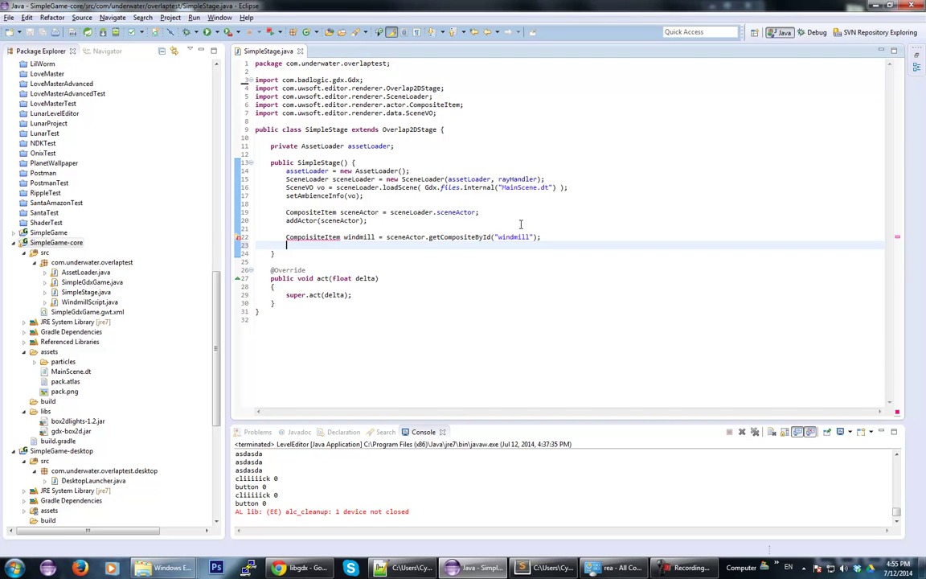
Step: Correct the misspelled type of the windmill variable to CompositeItem and save the file
{"action": "double_click", "coordinate": [312, 212]}
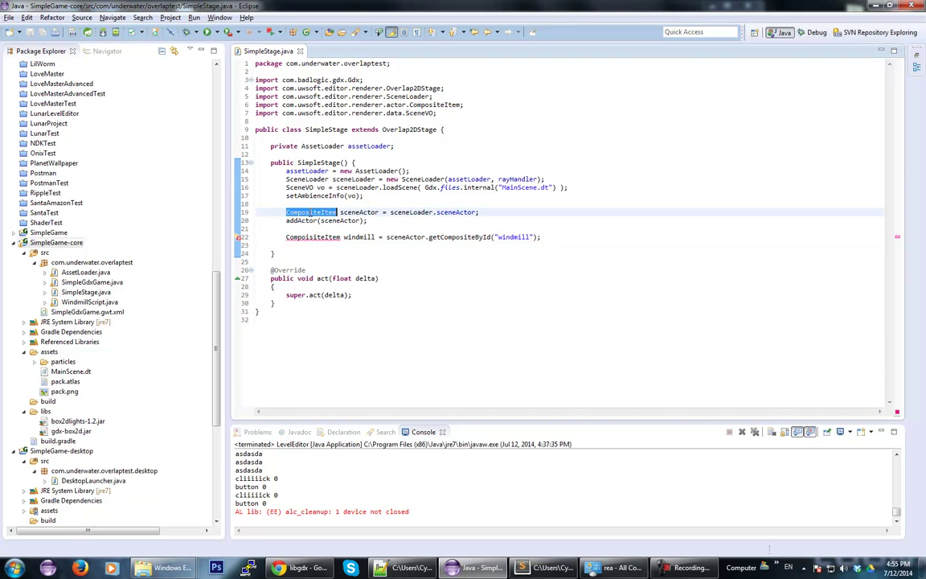
{"action": "double_click", "coordinate": [318, 236]}
{"action": "type", "text": "CompositeItem"}
{"action": "key", "text": "ctrl+s"}
{"action": "left_click", "coordinate": [586, 245]}
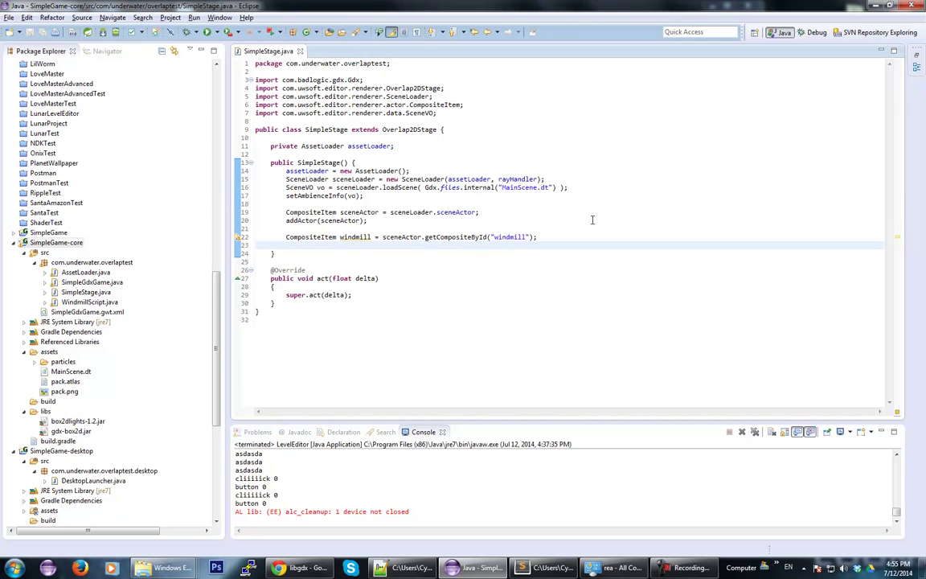
Step: Move the CompositeItem windmill declaration out of the constructor to a class field below assetLoader, and save
{"action": "left_click_drag", "start_coordinate": [288, 236], "coordinate": [372, 237]}
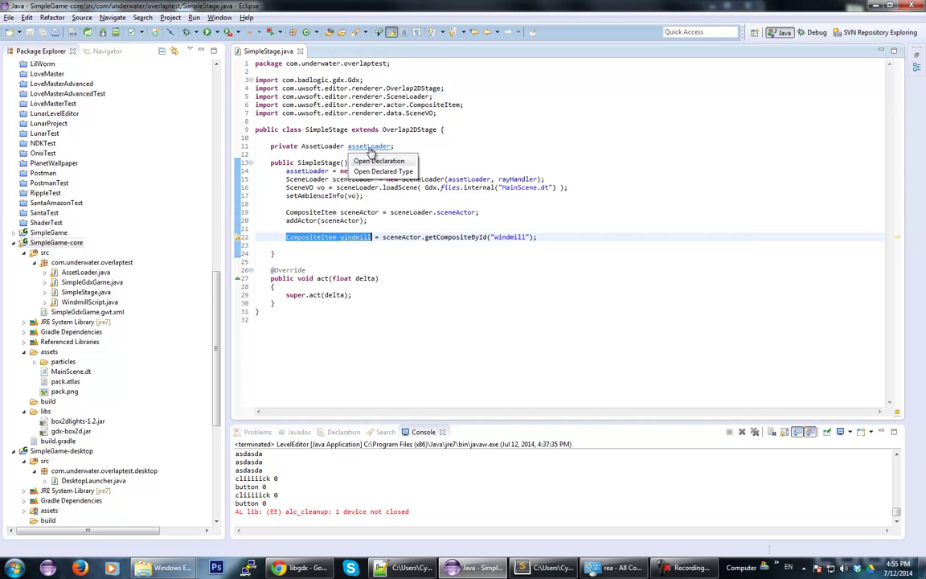
{"action": "key", "text": "ctrl+x"}
{"action": "left_click", "coordinate": [414, 146]}
{"action": "key", "text": "Return"}
{"action": "key", "text": "Return"}
{"action": "key", "text": "ctrl+v"}
{"action": "type", "text": ";"}
{"action": "key", "text": "ctrl+s"}
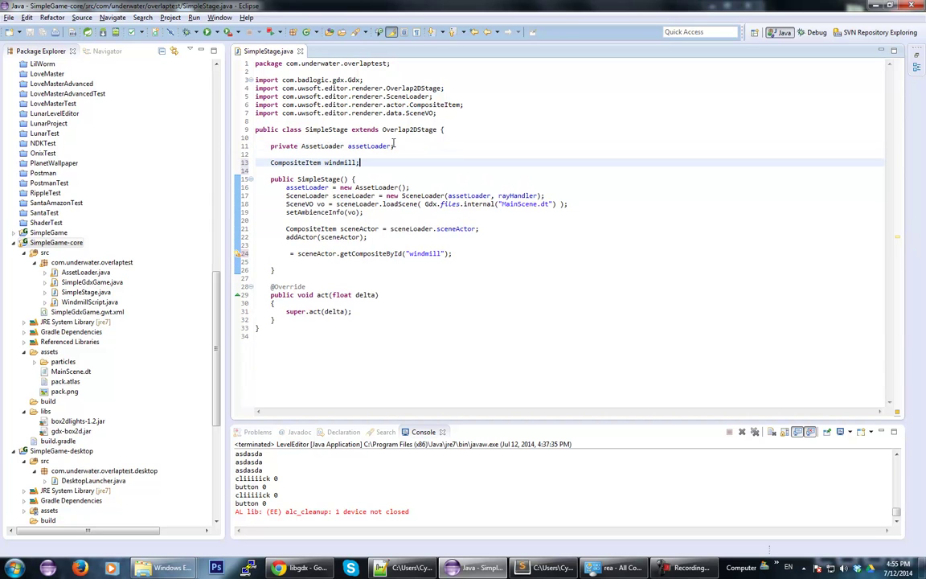
Step: Assign the getCompositeById("windmill") result to the windmill field in the constructor and save the file
{"action": "double_click", "coordinate": [339, 162]}
{"action": "left_click", "coordinate": [287, 254]}
{"action": "key", "text": "ctrl+v"}
{"action": "key", "text": "ctrl+s"}
Step: Insert empty lines above super.act(delta); in the act method for new code
{"action": "left_click", "coordinate": [342, 306]}
{"action": "key", "text": "Return"}
{"action": "key", "text": "Return"}
{"action": "key", "text": "Up"}
{"action": "key", "text": "ctrl+v"}
{"action": "type", "text": "."}
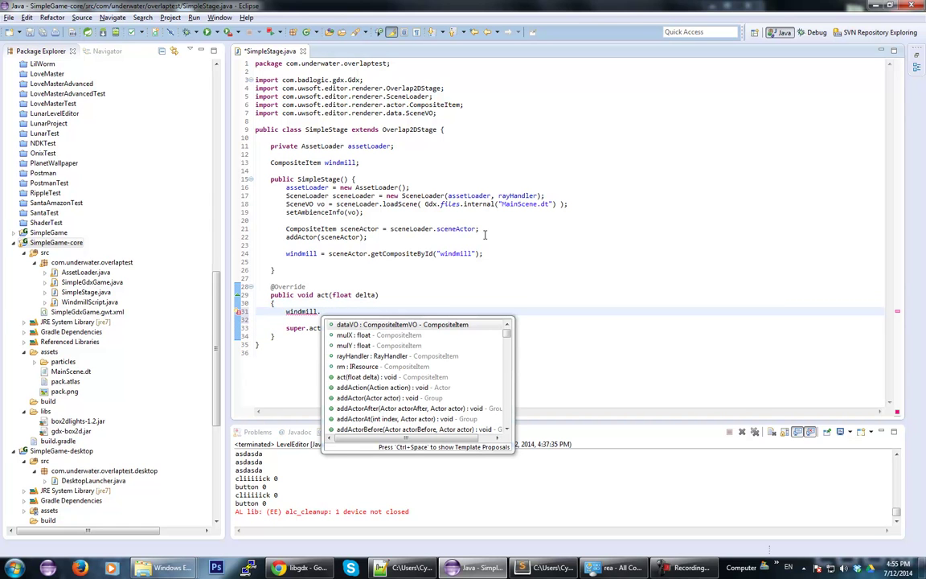
{"action": "key", "text": "BackSpace"}
{"action": "key", "text": "BackSpace"}
{"action": "key", "text": "BackSpace"}
{"action": "key", "text": "BackSpace"}
{"action": "key", "text": "BackSpace"}
{"action": "key", "text": "BackSpace"}
{"action": "key", "text": "BackSpace"}
{"action": "key", "text": "BackSpace"}
{"action": "key", "text": "BackSpace"}
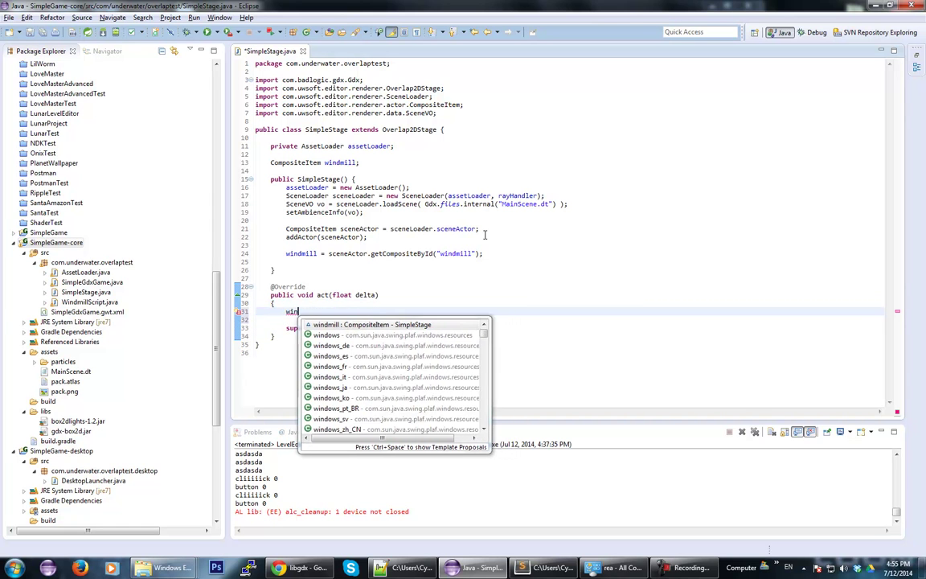
Step: Declare ImageItem wing = windmill.getImageById("wing"); at the start of the act method, importing ImageItem
{"action": "type", "text": "Image"}
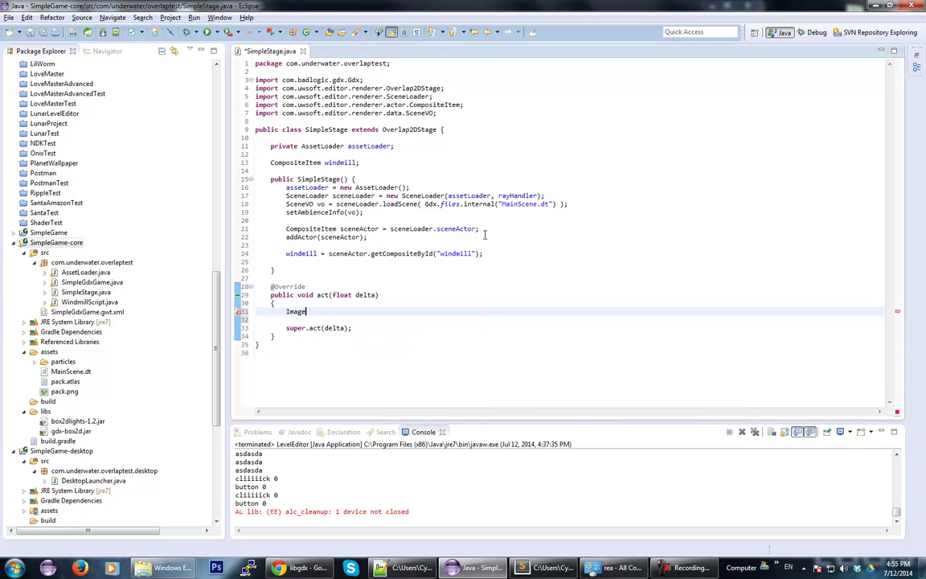
{"action": "type", "text": "I"}
{"action": "key", "text": "ctrl+space"}
{"action": "key", "text": "Return"}
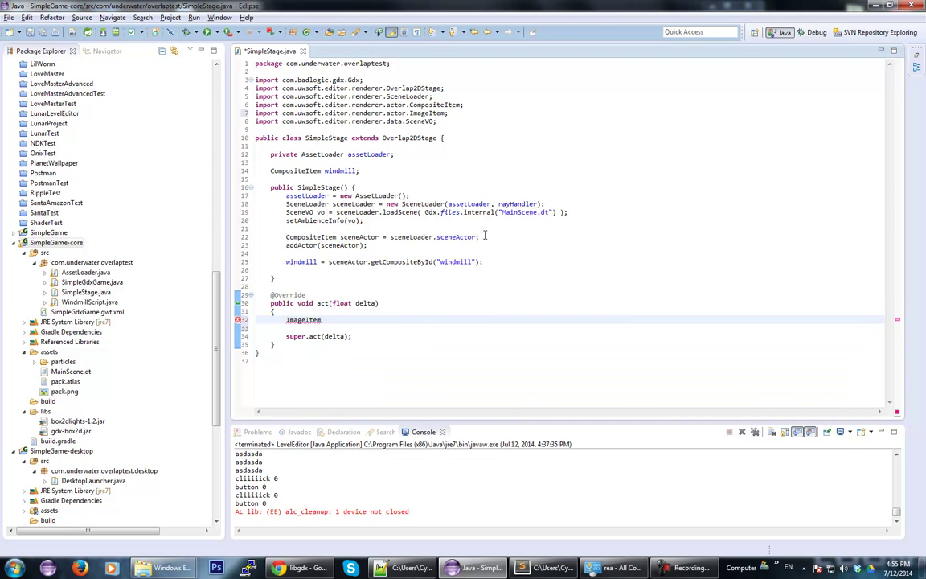
{"action": "type", "text": "wing = windmill.getI"}
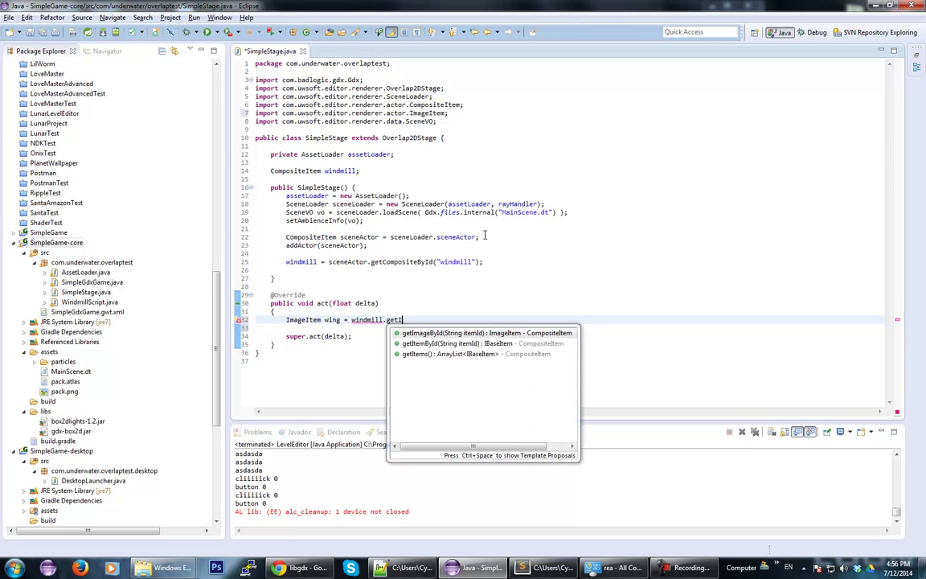
{"action": "key", "text": "Return"}
{"action": "type", "text": "\"wing"}
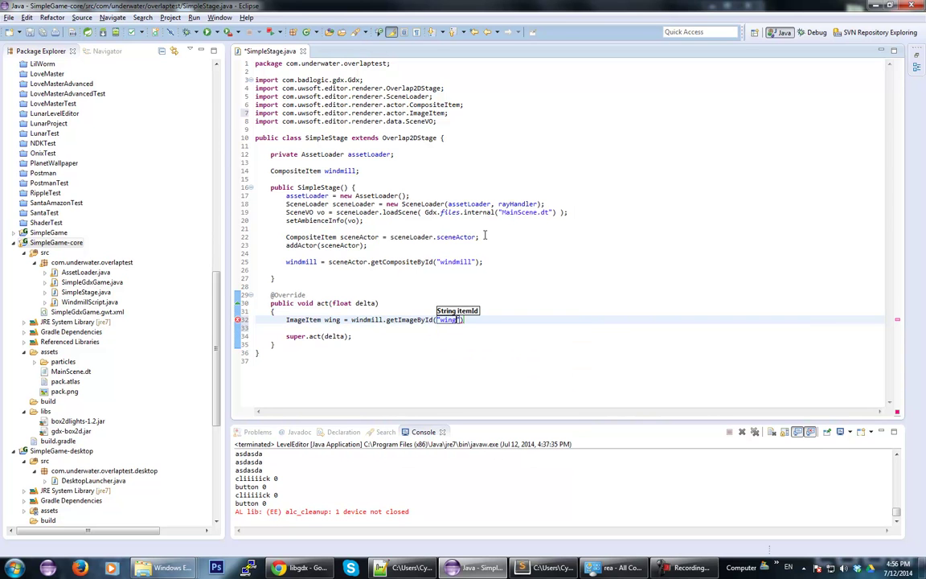
{"action": "key", "text": "Return"}
{"action": "type", "text": ";"}
{"action": "key", "text": "Return"}
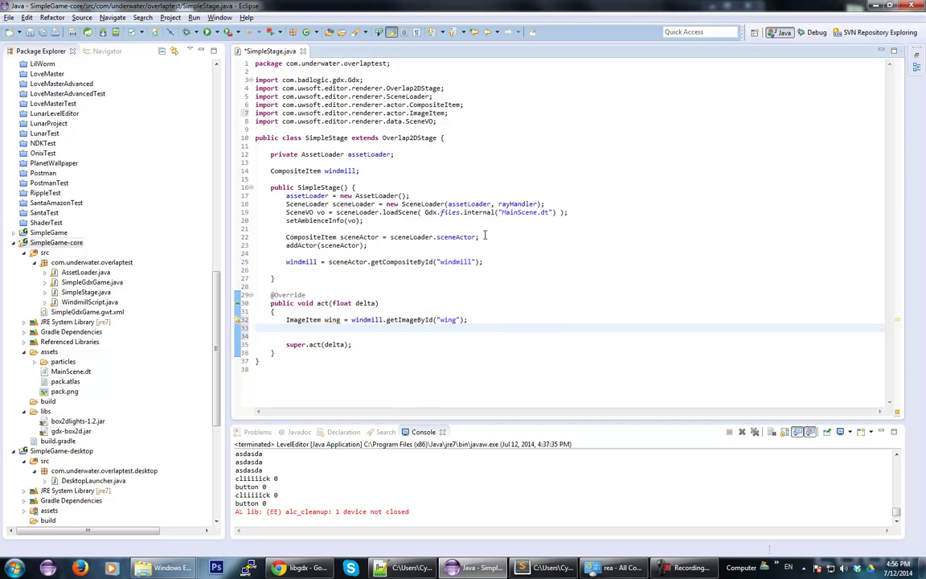
Step: Begin a wing.setRotation(); call on the line below the wing declaration
{"action": "type", "text": "wing.setR"}
{"action": "key", "text": "Return"}
{"action": "type", "text": "wing.getR);"}
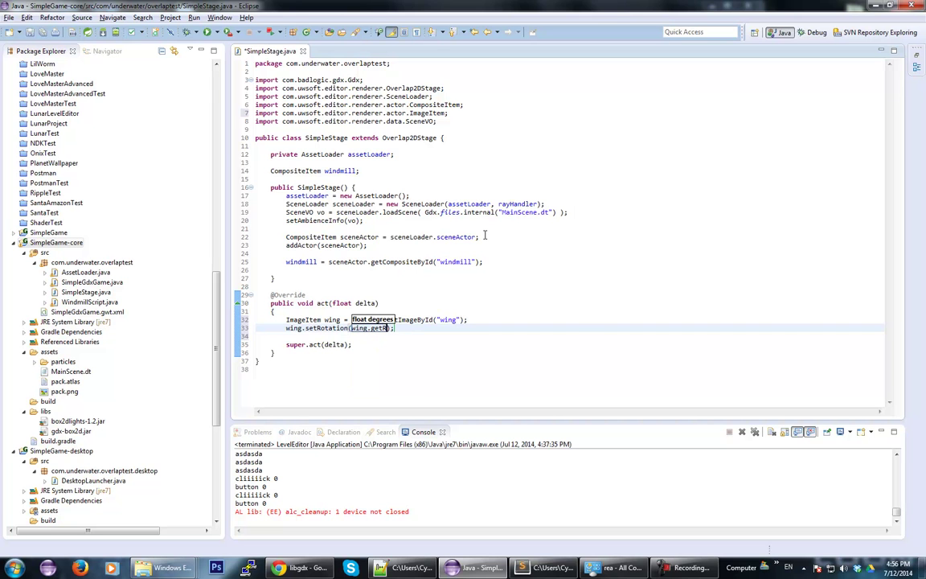
{"action": "key", "text": "ctrl+space"}
{"action": "key", "text": "Left"}
{"action": "key", "text": "Return"}
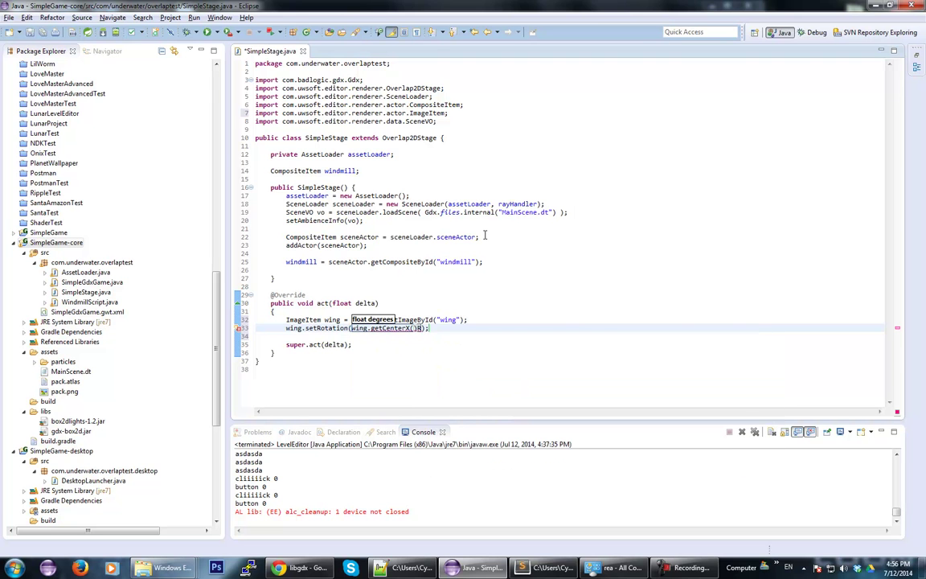
{"action": "key", "text": "ctrl+z"}
{"action": "key", "text": "ctrl+z"}
{"action": "key", "text": "ctrl+z"}
{"action": "key", "text": "Right"}
{"action": "key", "text": "BackSpace"}
{"action": "key", "text": "BackSpace"}
{"action": "key", "text": "BackSpace"}
{"action": "key", "text": "BackSpace"}
{"action": "key", "text": "BackSpace"}
{"action": "key", "text": "BackSpace"}
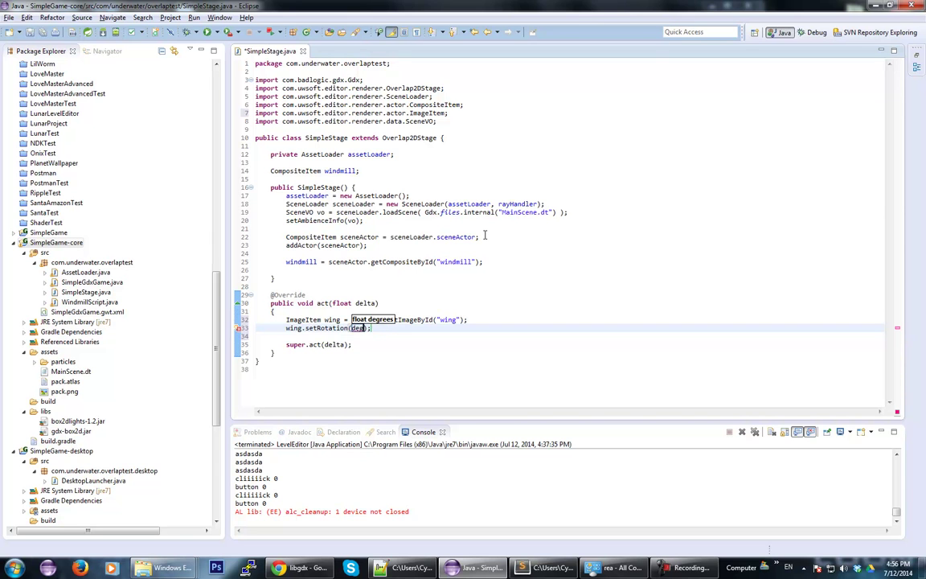
Step: Pass wing.getRotation() - 100*delta to the setRotation call and save SimpleStage.java
{"action": "type", "text": "wing.getRo"}
{"action": "key", "text": "Return"}
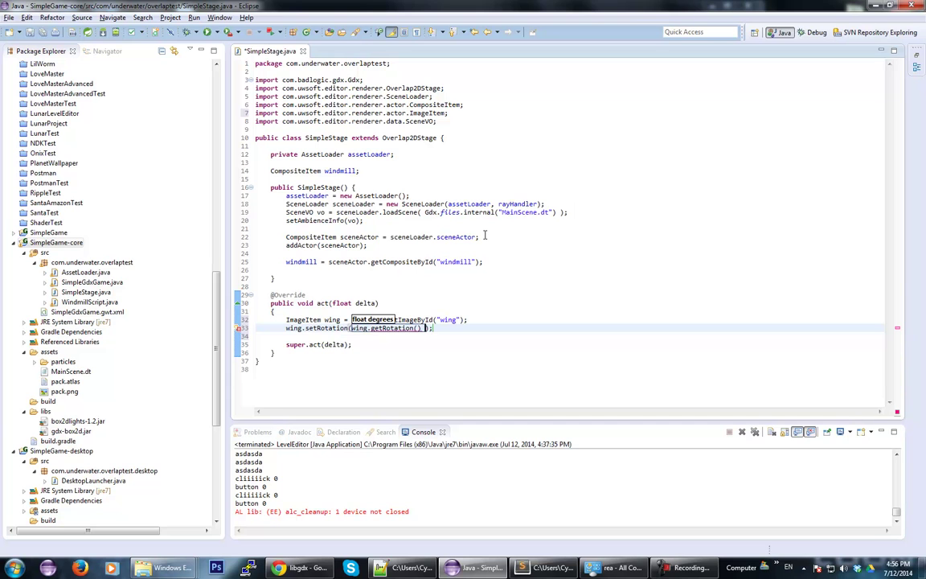
{"action": "type", "text": "- 100*delta"}
{"action": "key", "text": "ctrl+s"}
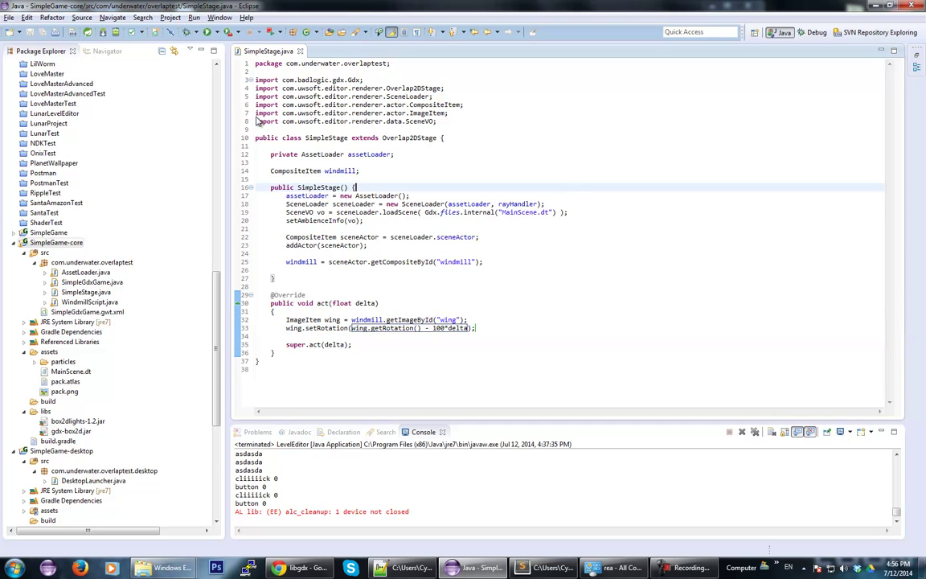
Step: Run DesktopLauncher to watch the windmill's wing, close the game window, and review the sceneActor and windmill lines in the constructor
{"action": "left_click", "coordinate": [215, 32]}
{"action": "left_click", "coordinate": [241, 62]}
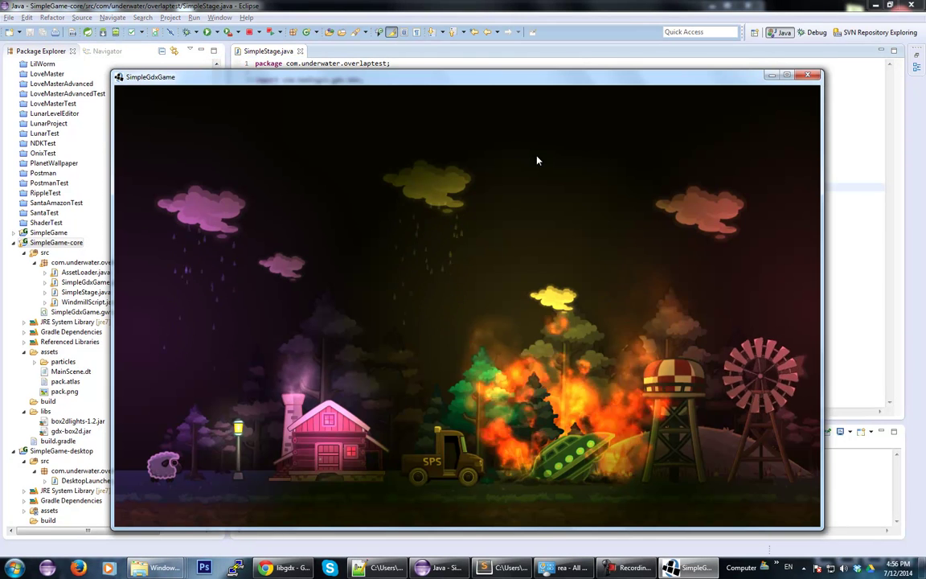
{"action": "left_click", "coordinate": [807, 76]}
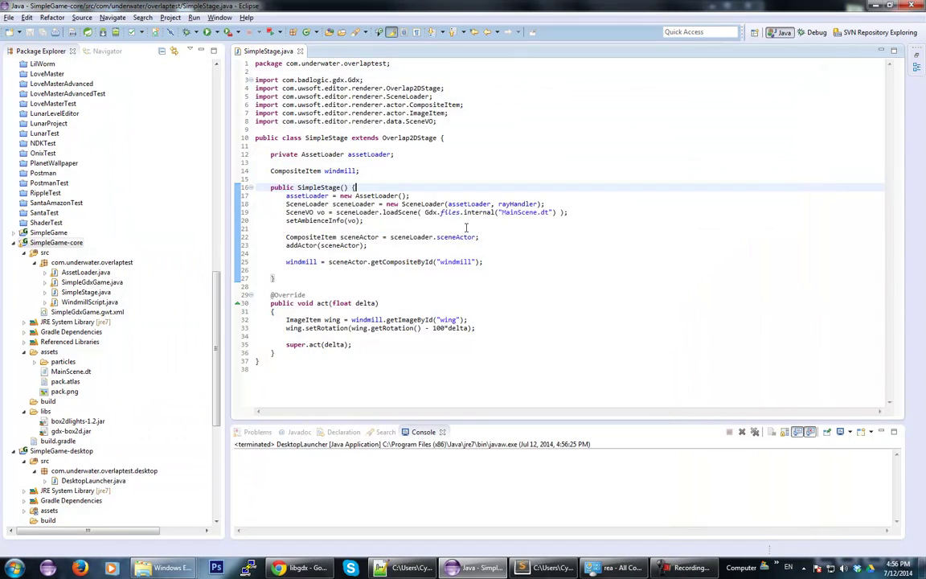
{"action": "left_click", "coordinate": [319, 256]}
{"action": "left_click_drag", "start_coordinate": [495, 262], "coordinate": [280, 228]}
{"action": "left_click", "coordinate": [280, 228]}
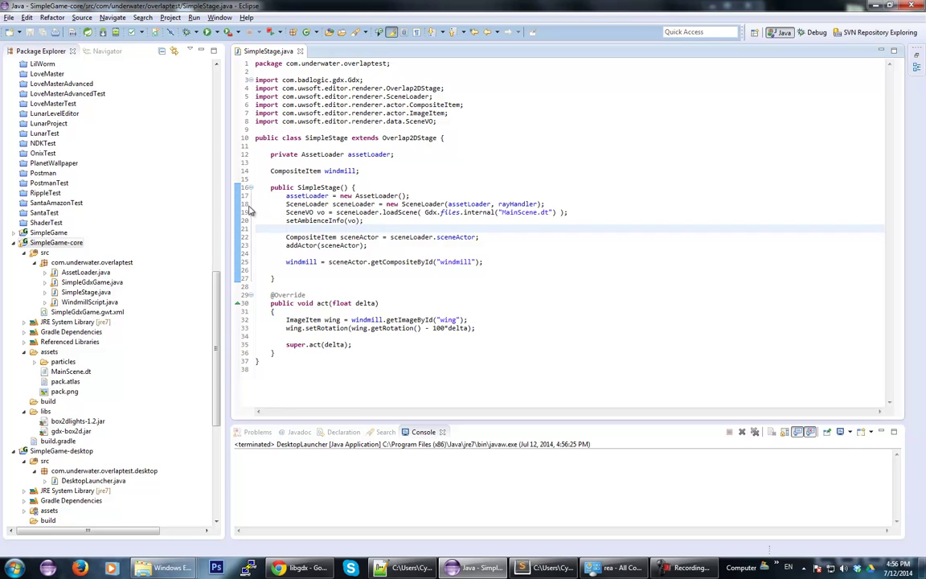
{"action": "left_click_drag", "start_coordinate": [492, 266], "coordinate": [286, 228]}
{"action": "left_click", "coordinate": [286, 253]}
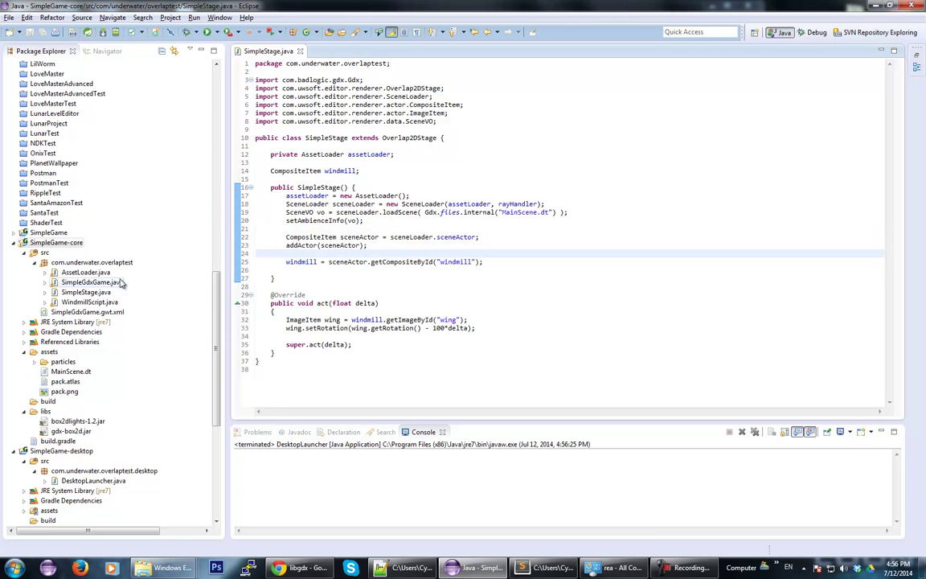
Step: Open WindmillScript.java and delete all fields and methods from the class body
{"action": "double_click", "coordinate": [91, 302]}
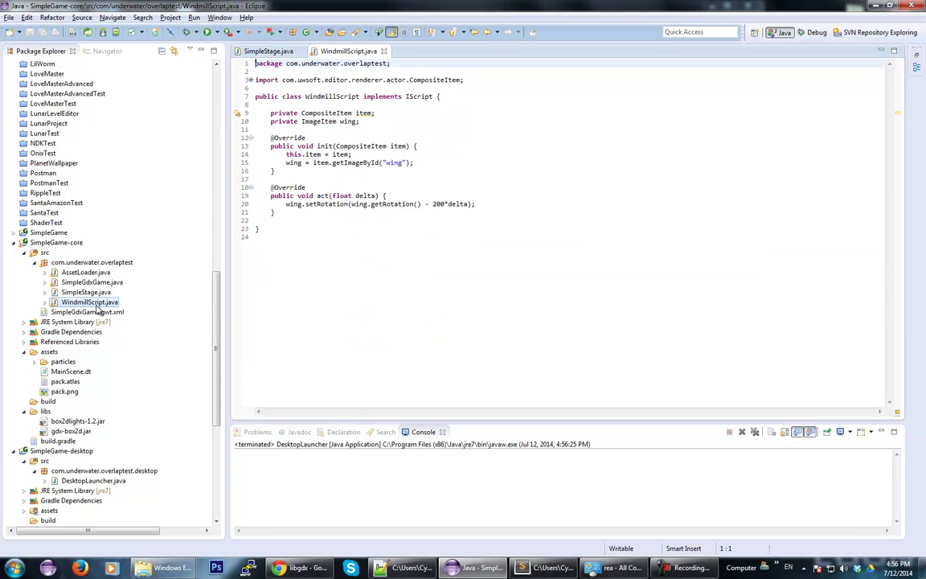
{"action": "left_click_drag", "start_coordinate": [352, 222], "coordinate": [255, 113]}
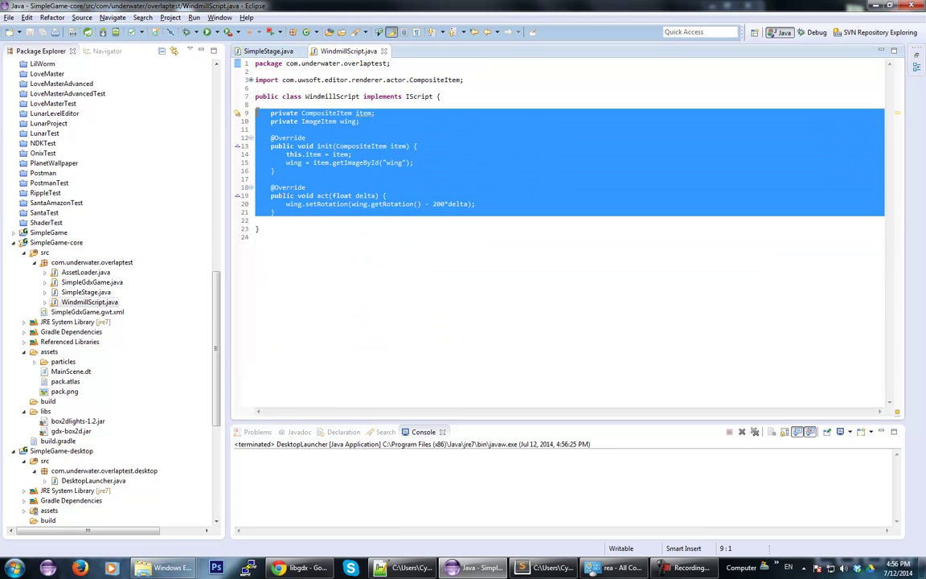
{"action": "key", "text": "BackSpace"}
{"action": "key", "text": "BackSpace"}
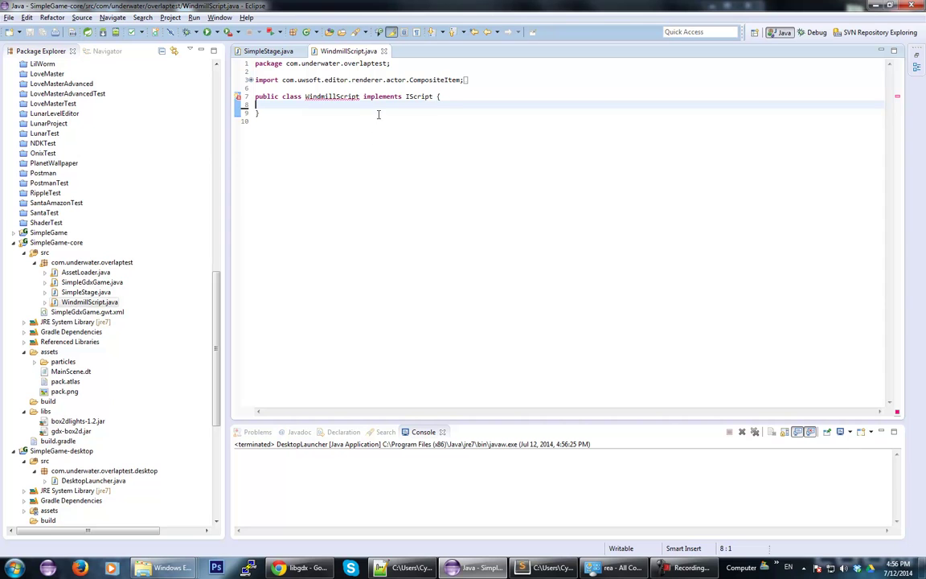
Step: Generate the unimplemented init(CompositeItem item) and act(float delta) methods in WindmillScript and save the file
{"action": "left_click", "coordinate": [411, 97]}
{"action": "left_click", "coordinate": [458, 83]}
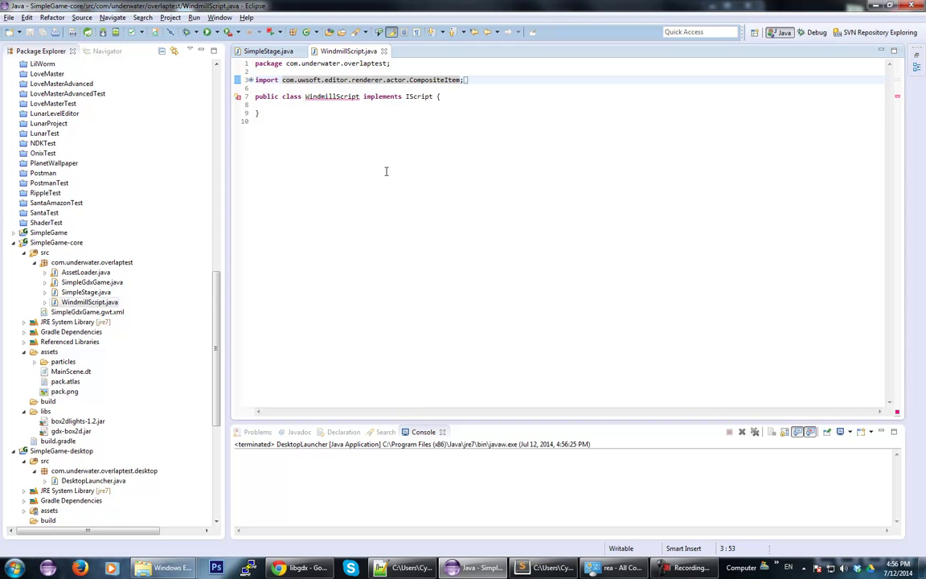
{"action": "left_click", "coordinate": [377, 116]}
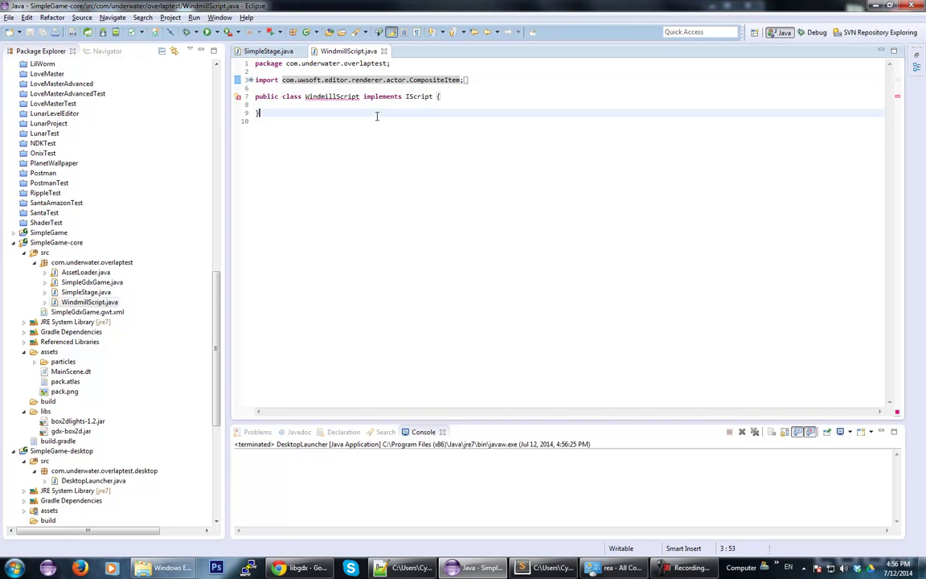
{"action": "mouse_move", "coordinate": [351, 96]}
{"action": "left_click", "coordinate": [342, 129]}
{"action": "left_click", "coordinate": [303, 142]}
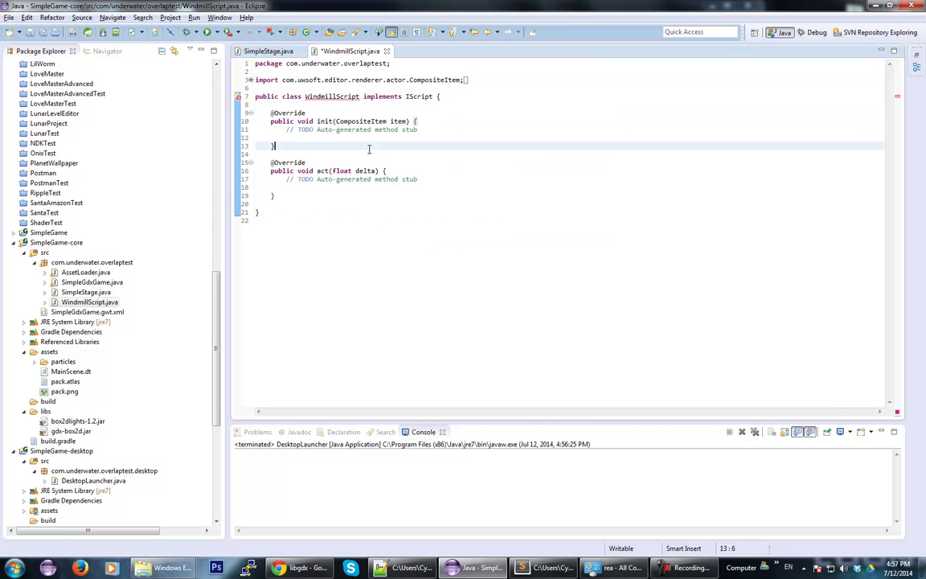
{"action": "mouse_move", "coordinate": [292, 130]}
{"action": "left_mouse_down"}
{"action": "mouse_move", "coordinate": [293, 145]}
{"action": "mouse_move", "coordinate": [235, 128]}
{"action": "mouse_move", "coordinate": [298, 140]}
{"action": "left_mouse_up"}
{"action": "left_click", "coordinate": [294, 139]}
{"action": "left_click", "coordinate": [293, 130]}
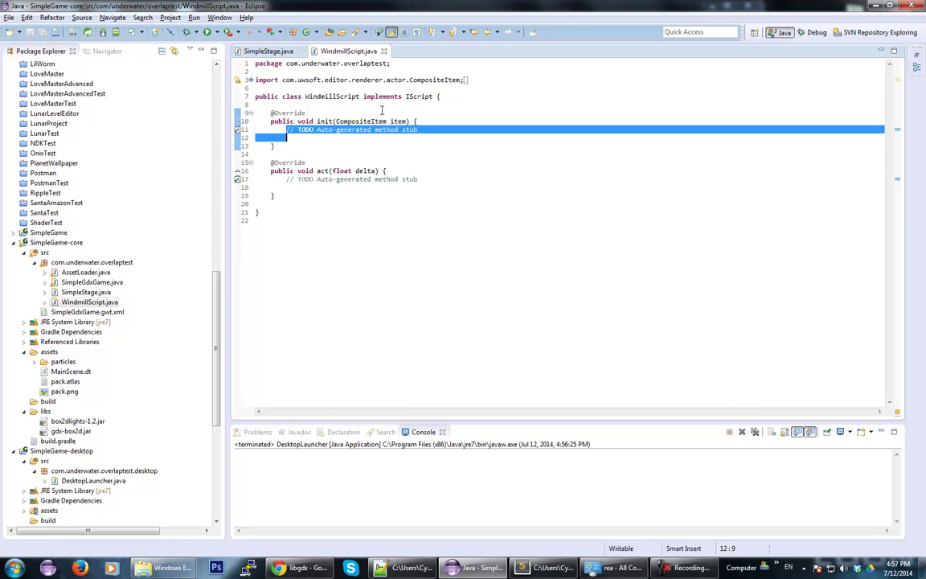
{"action": "left_click_drag", "start_coordinate": [287, 180], "coordinate": [257, 180]}
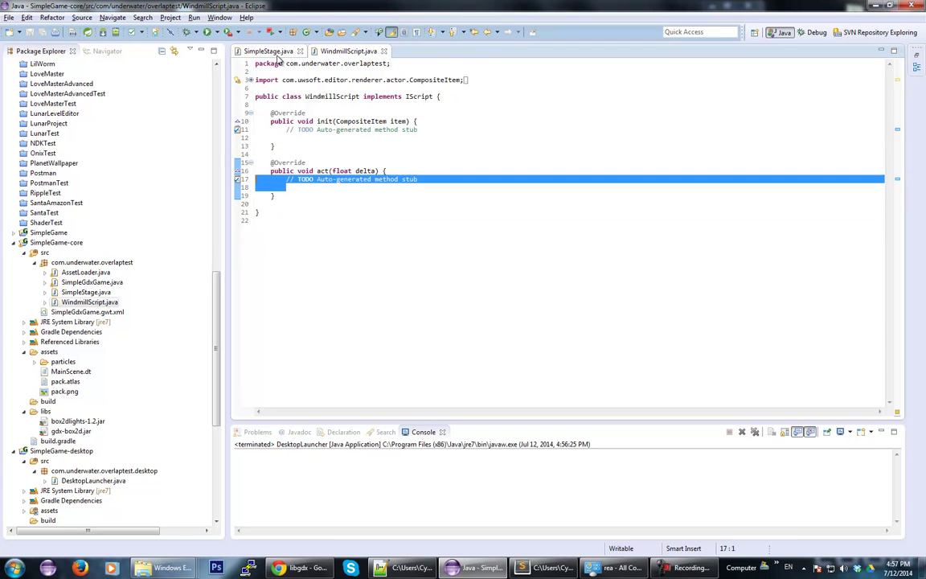
{"action": "left_click", "coordinate": [319, 146]}
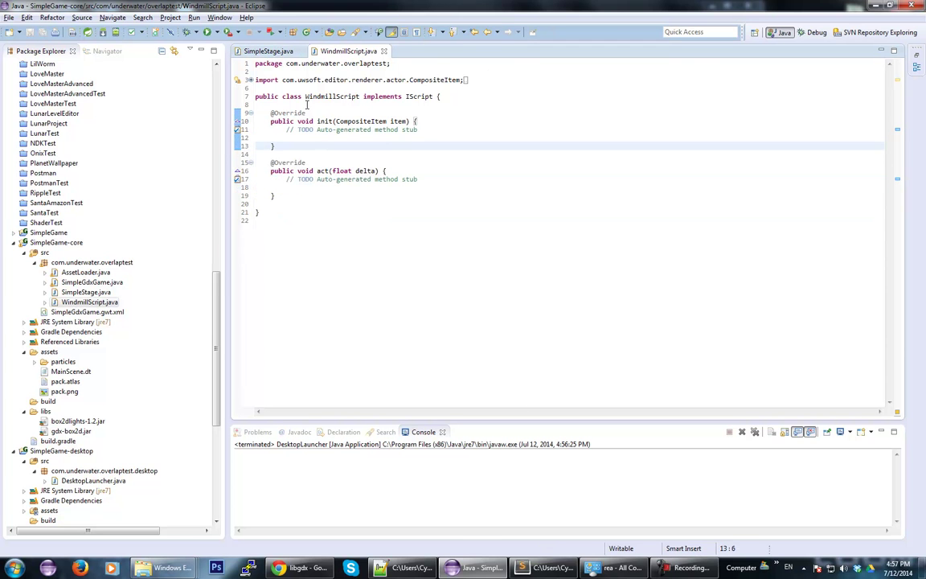
Step: Copy the private CompositeItem item and ImageItem wing declarations from cheatSheet.txt in Sublime Text into the WindmillScript class body in Eclipse
{"action": "left_click", "coordinate": [539, 567]}
{"action": "scroll", "coordinate": [376, 294], "scroll_direction": "down", "scroll_amount": 12}
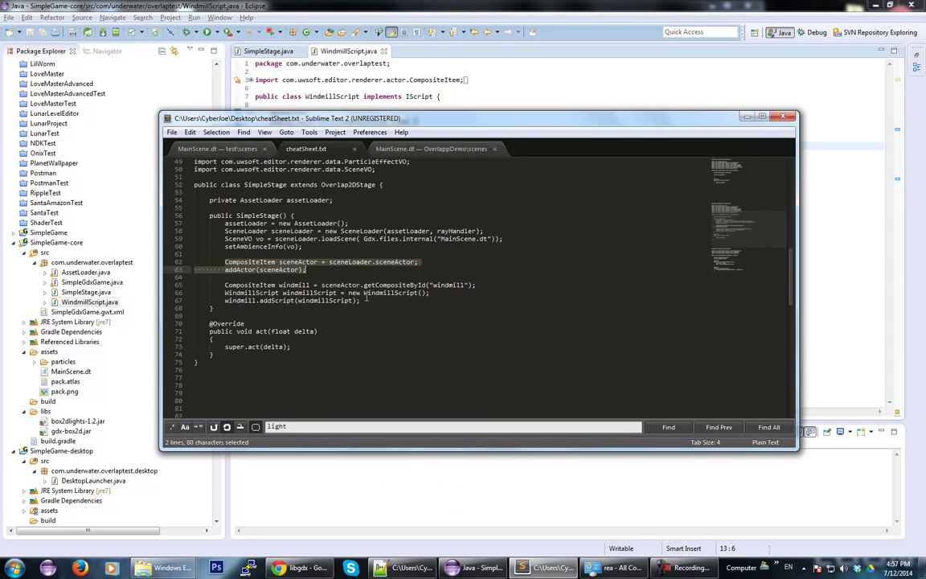
{"action": "scroll", "coordinate": [365, 296], "scroll_direction": "down", "scroll_amount": 2}
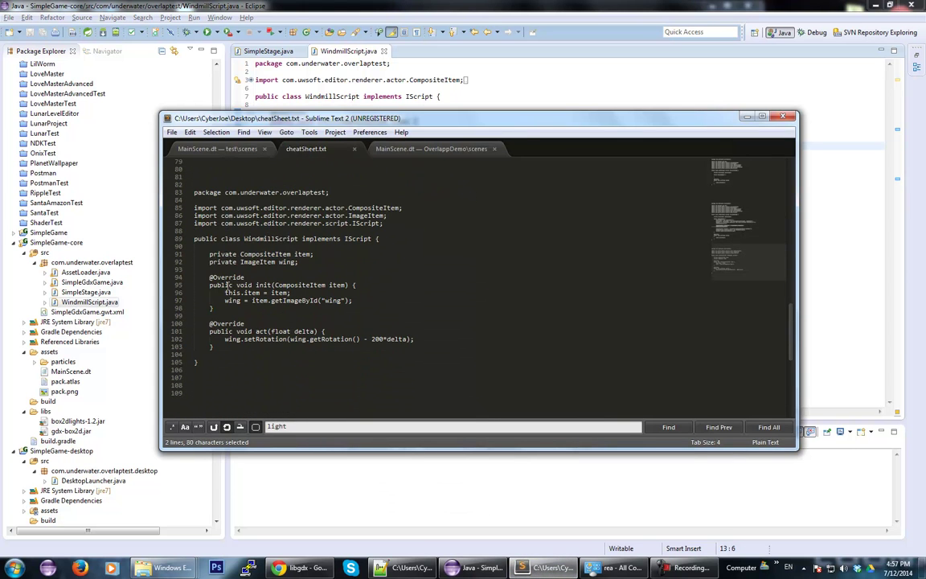
{"action": "left_click_drag", "start_coordinate": [198, 253], "coordinate": [310, 264]}
{"action": "key", "text": "ctrl+c"}
{"action": "left_click", "coordinate": [407, 73]}
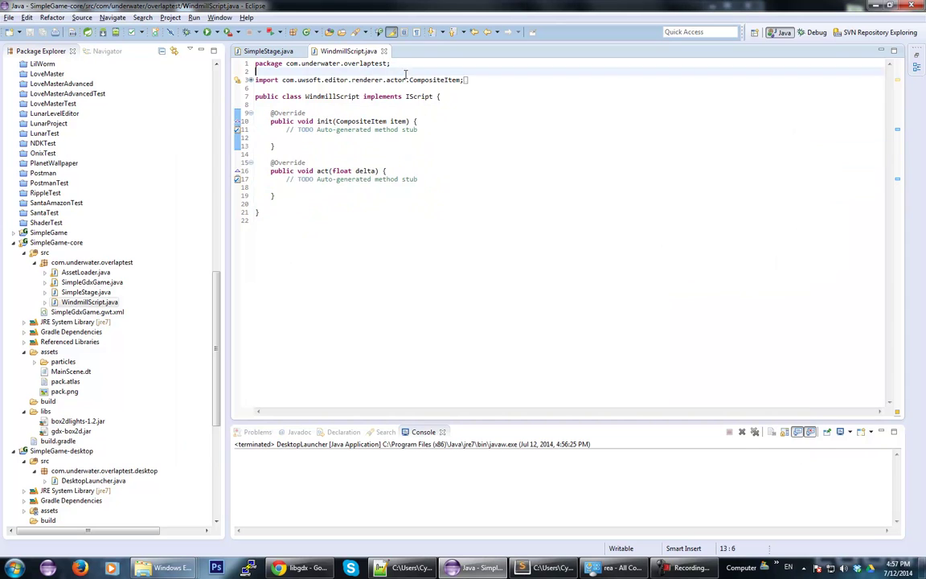
{"action": "left_click", "coordinate": [349, 98]}
{"action": "key", "text": "End"}
{"action": "key", "text": "Return"}
{"action": "key", "text": "Return"}
{"action": "key", "text": "ctrl+v"}
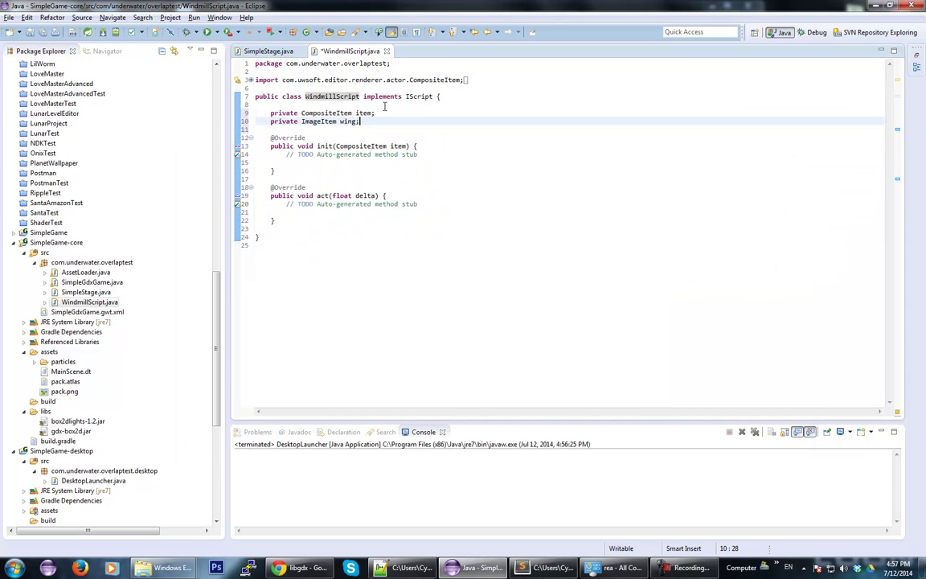
Step: Replace the TODO stub in WindmillScript's init method with this.item = item; and save the file
{"action": "left_click_drag", "start_coordinate": [318, 170], "coordinate": [286, 155]}
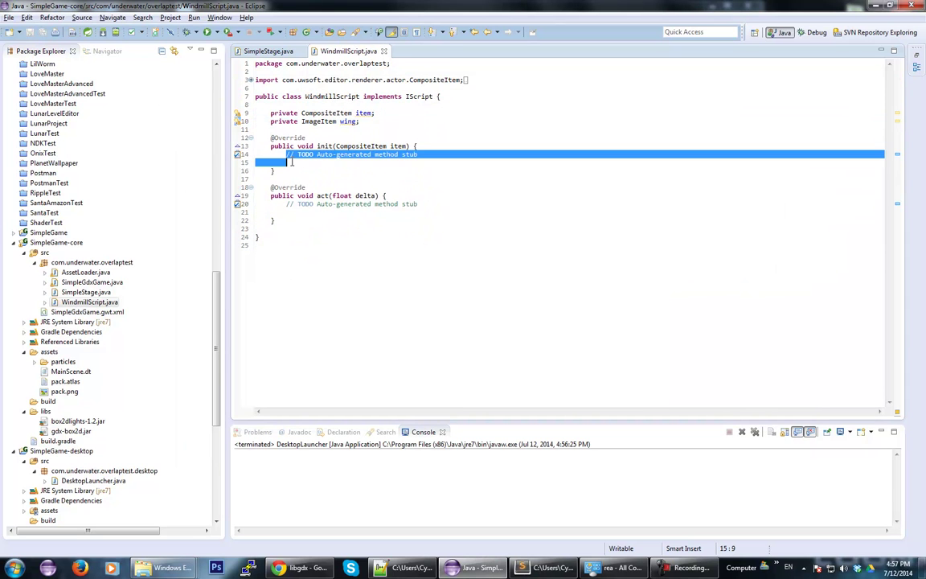
{"action": "type", "text": "this.item ="}
{"action": "key", "text": "ctrl+s"}
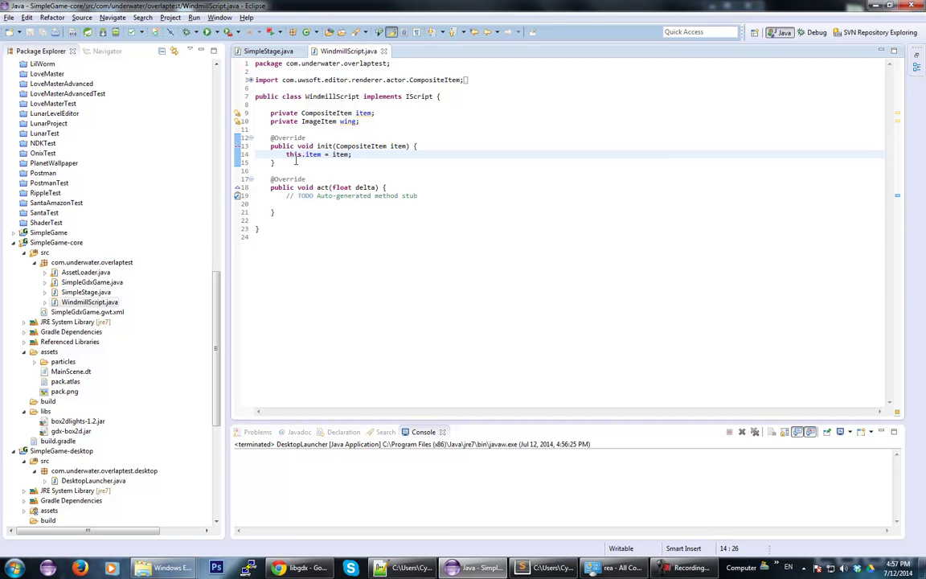
Step: Add wing = item.getImageById("wing"); to the end of the init method and save WindmillScript.java
{"action": "key", "text": "Return"}
{"action": "type", "text": "wing = i"}
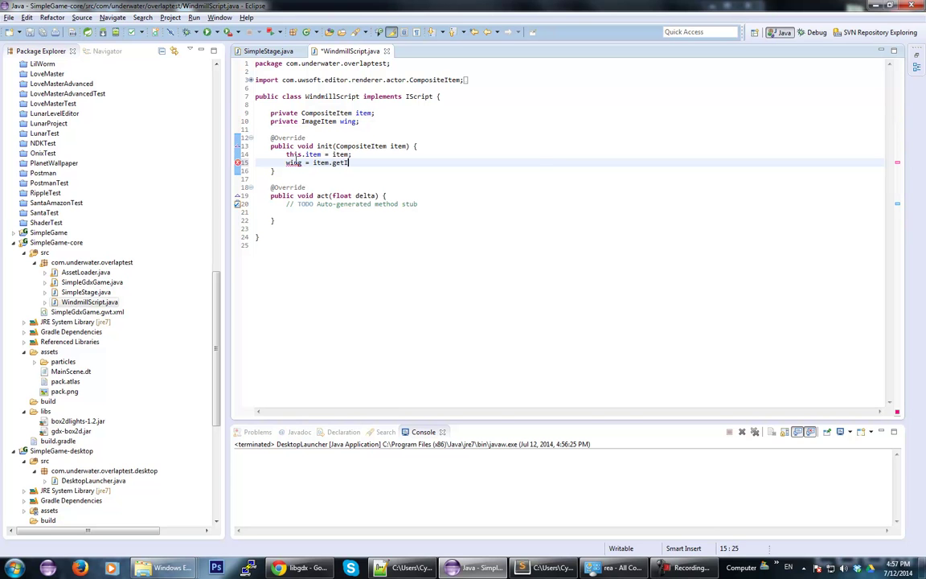
{"action": "type", "text": "tem.getI"}
{"action": "key", "text": "ctrl+space"}
{"action": "key", "text": "Return"}
{"action": "type", "text": "\"wing\")"}
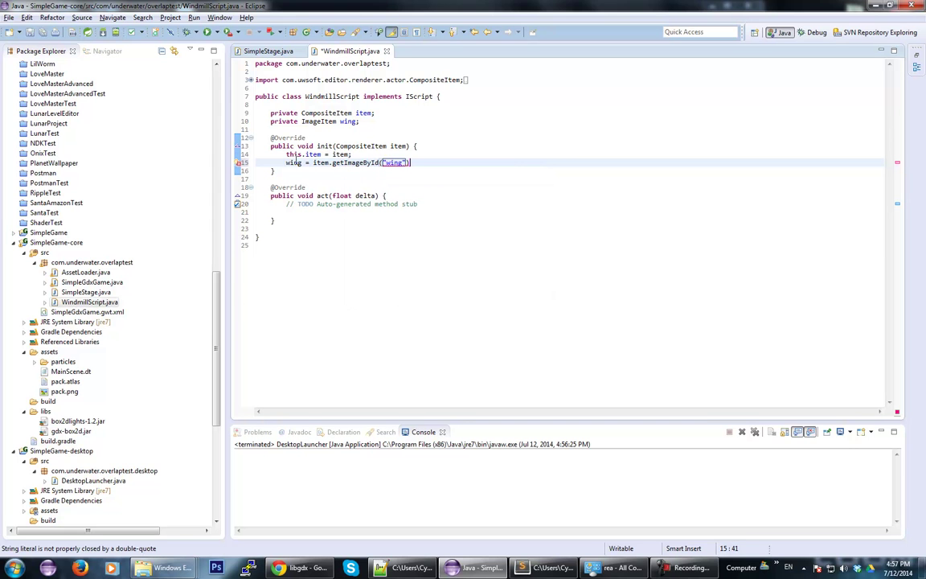
{"action": "type", "text": ";"}
{"action": "key", "text": "ctrl+s"}
Step: Copy the wing.setRotation line from SimpleStage.java over the stub in WindmillScript's act method and save the file
{"action": "left_click", "coordinate": [268, 51]}
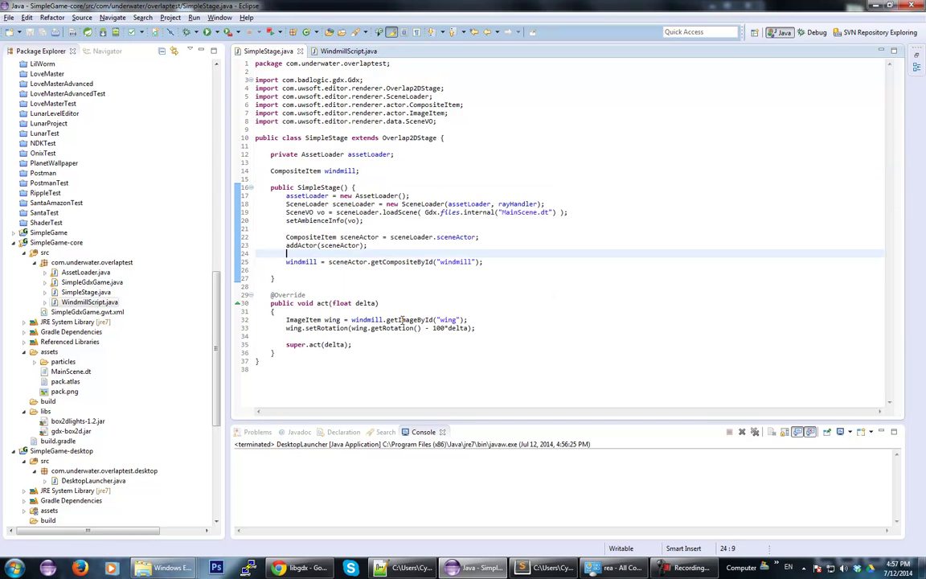
{"action": "left_click_drag", "start_coordinate": [286, 328], "coordinate": [475, 328]}
{"action": "key", "text": "ctrl+c"}
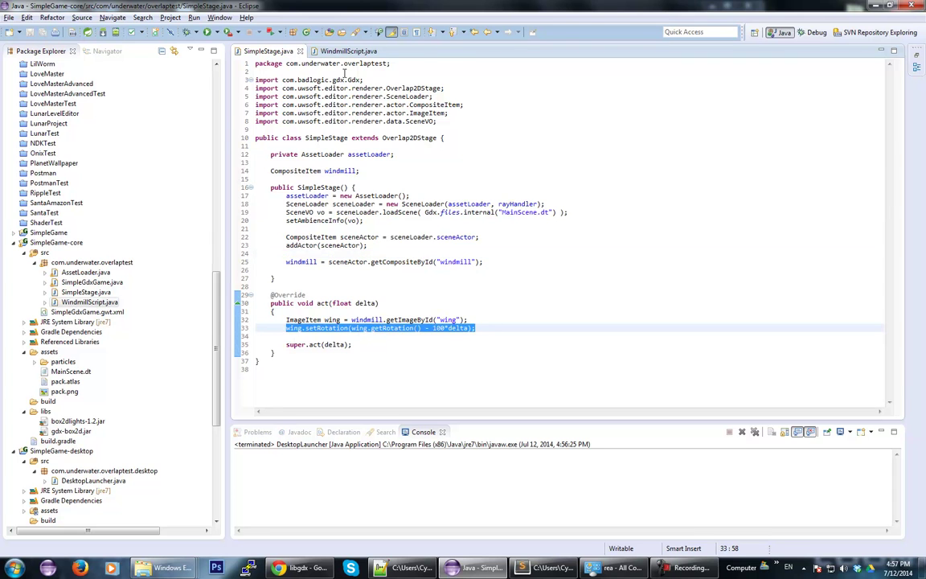
{"action": "left_click", "coordinate": [348, 50]}
{"action": "triple_click", "coordinate": [287, 206]}
{"action": "key", "text": "ctrl+v"}
{"action": "key", "text": "ctrl+s"}
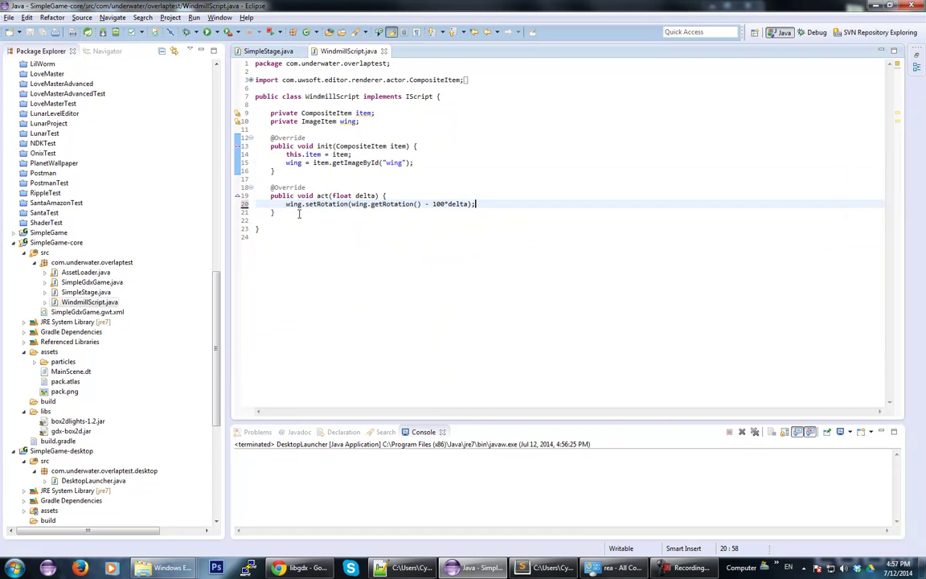
{"action": "left_click", "coordinate": [356, 121]}
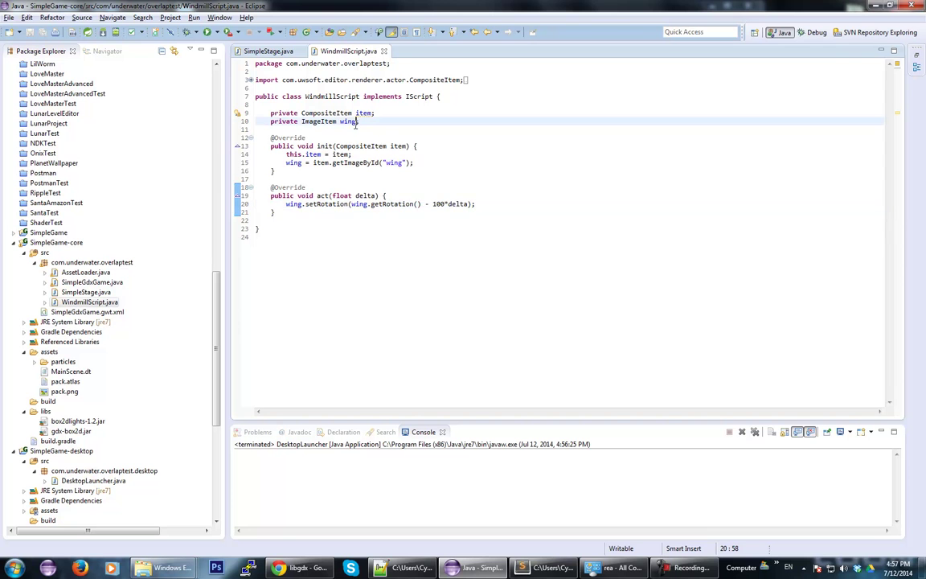
Step: Delete the ImageItem wing and wing.setRotation lines from the act method in SimpleStage.java and save the file
{"action": "left_click", "coordinate": [536, 571]}
{"action": "left_click", "coordinate": [537, 572]}
{"action": "left_click", "coordinate": [273, 51]}
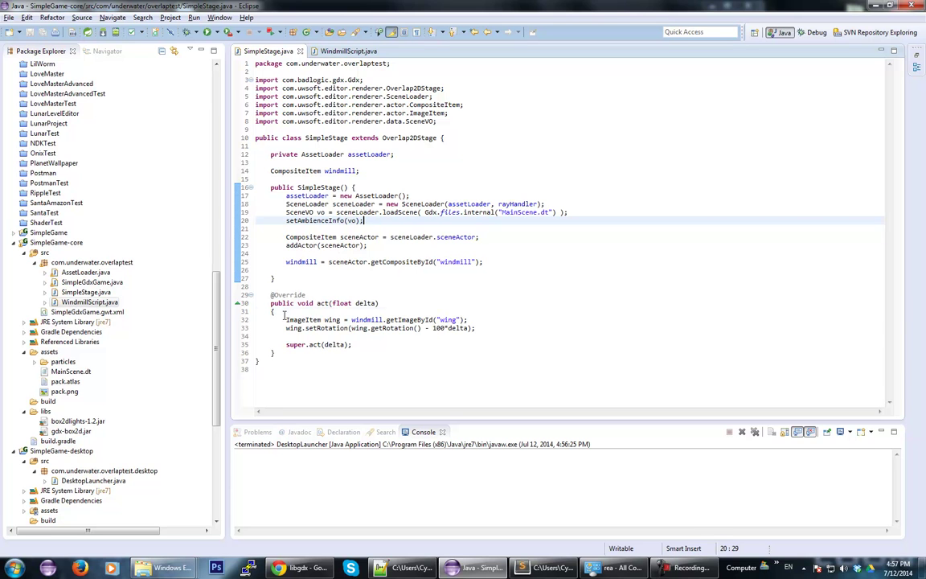
{"action": "left_click_drag", "start_coordinate": [282, 314], "coordinate": [467, 335]}
{"action": "key", "text": "Delete"}
{"action": "key", "text": "ctrl+s"}
Step: Add WindmillScript script = new WindmillScript(); below the windmill assignment in the SimpleStage constructor
{"action": "left_click", "coordinate": [563, 263]}
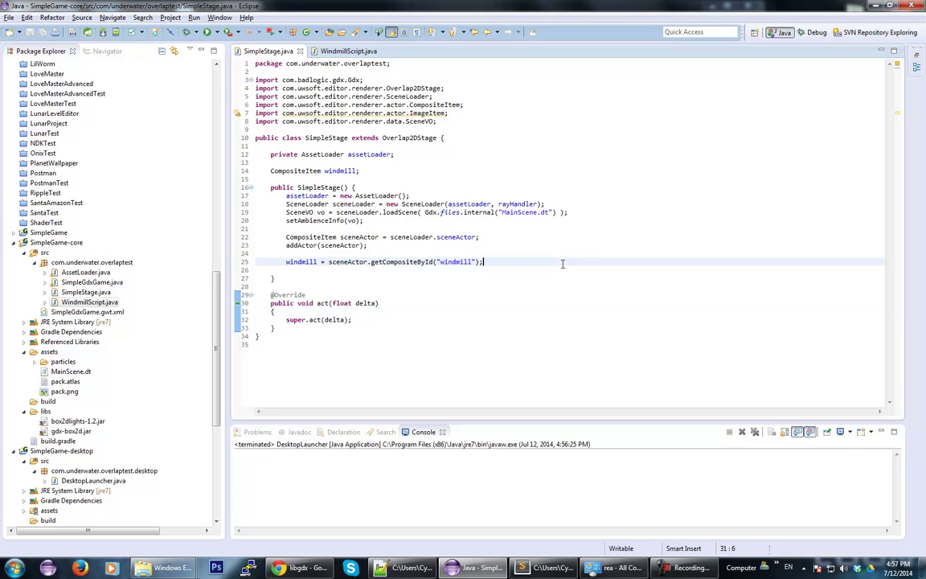
{"action": "key", "text": "Return"}
{"action": "type", "text": "windmi"}
{"action": "key", "text": "ctrl+space"}
{"action": "key", "text": "Return"}
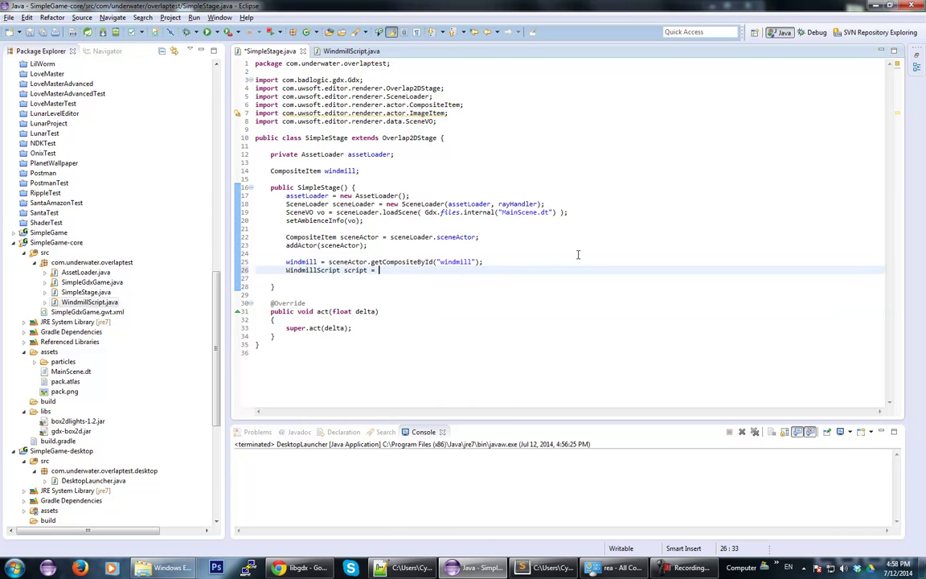
{"action": "key", "text": "ctrl+space"}
{"action": "key", "text": "Return"}
{"action": "type", "text": ";"}
{"action": "key", "text": "Return"}
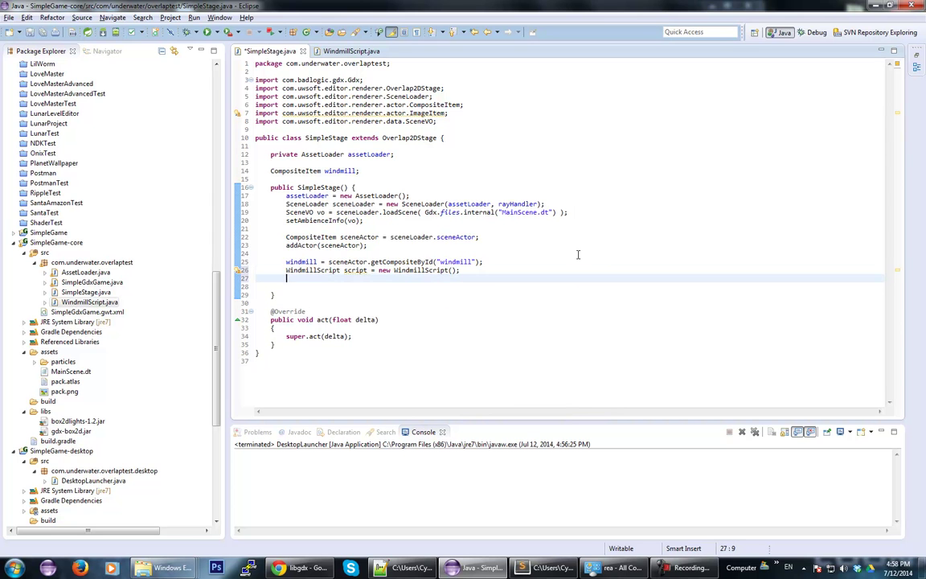
Step: Add windmill.addScript(script); below the script declaration and save SimpleStage.java
{"action": "type", "text": "windmill.ads"}
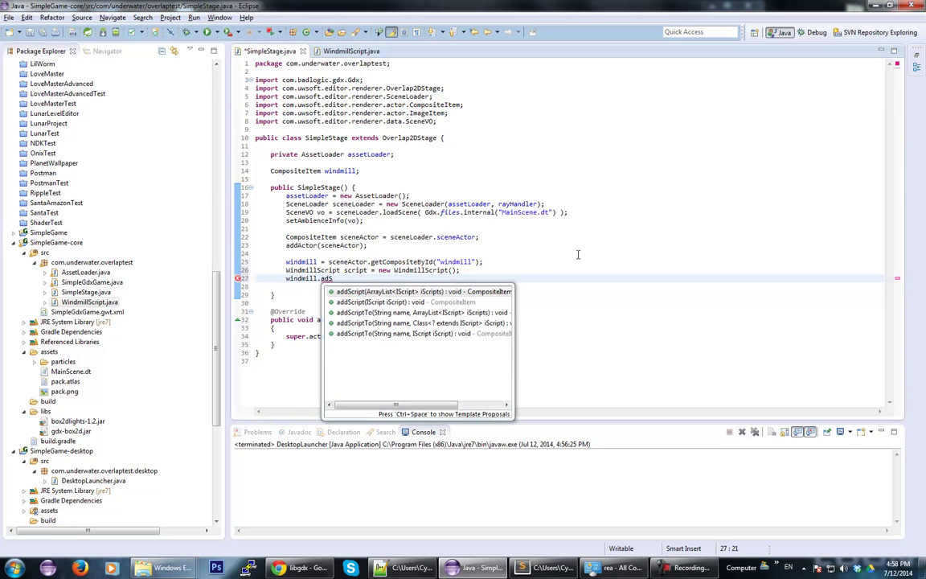
{"action": "key", "text": "Return"}
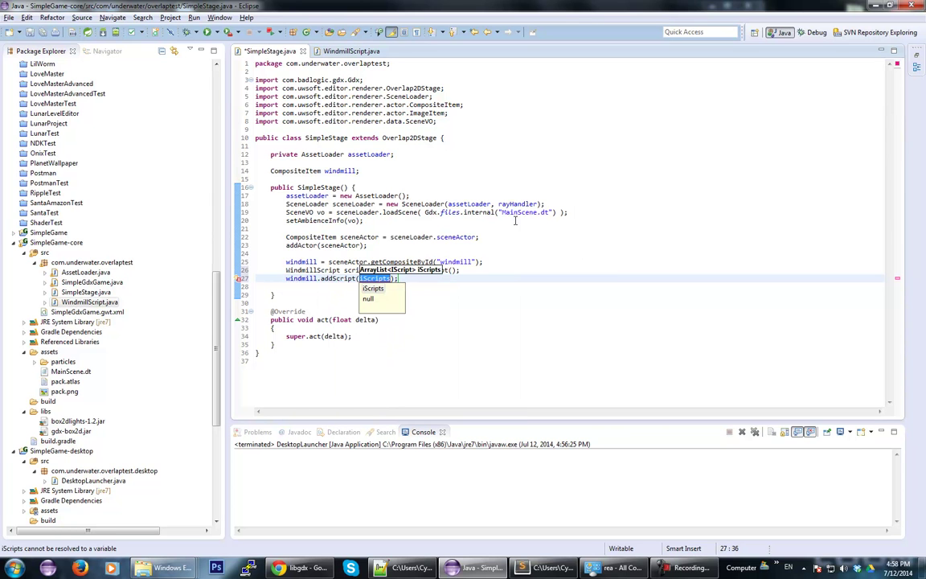
{"action": "left_click", "coordinate": [344, 254]}
{"action": "double_click", "coordinate": [357, 270]}
{"action": "key", "text": "ctrl+c"}
{"action": "double_click", "coordinate": [375, 278]}
{"action": "key", "text": "ctrl+v"}
{"action": "left_click", "coordinate": [439, 278]}
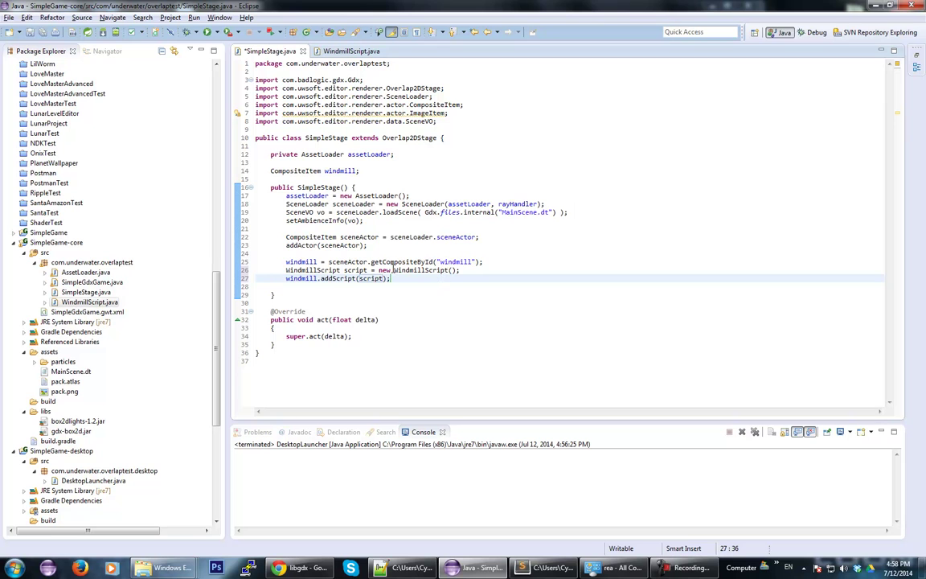
{"action": "key", "text": "ctrl+s"}
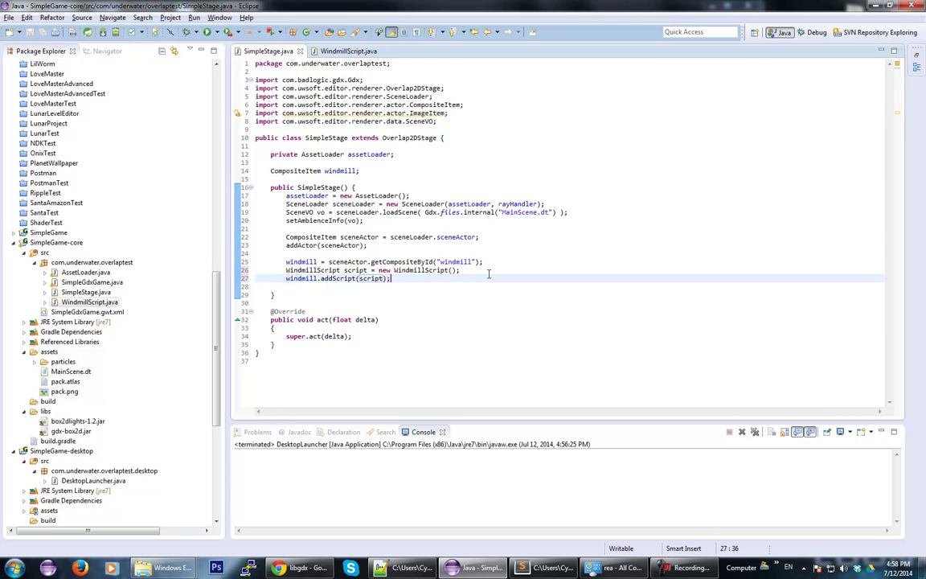
Step: Review the windmill script lines, run DesktopLauncher to watch the windmill's wing, and close the game window
{"action": "left_click_drag", "start_coordinate": [398, 277], "coordinate": [287, 260]}
{"action": "left_click", "coordinate": [292, 253]}
{"action": "left_click", "coordinate": [218, 33]}
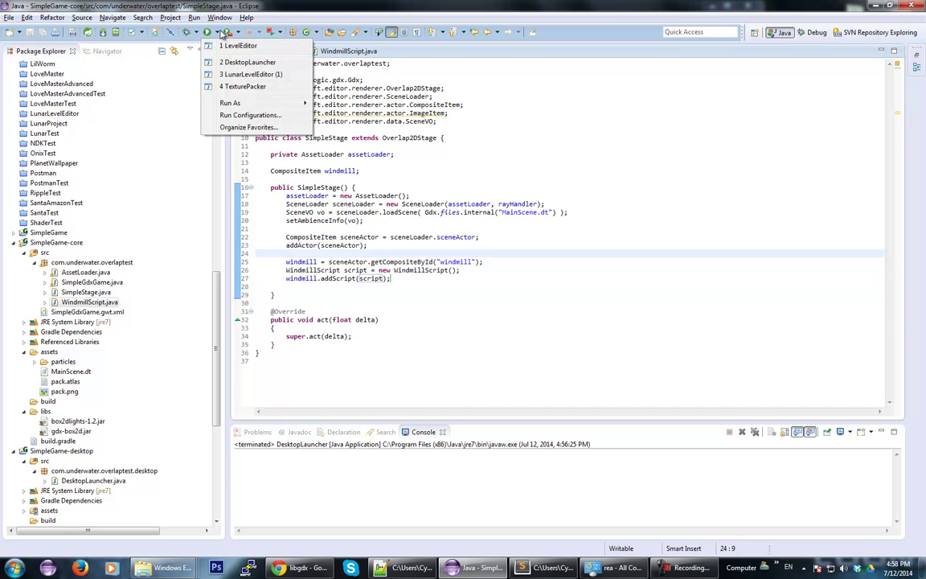
{"action": "left_click", "coordinate": [247, 61]}
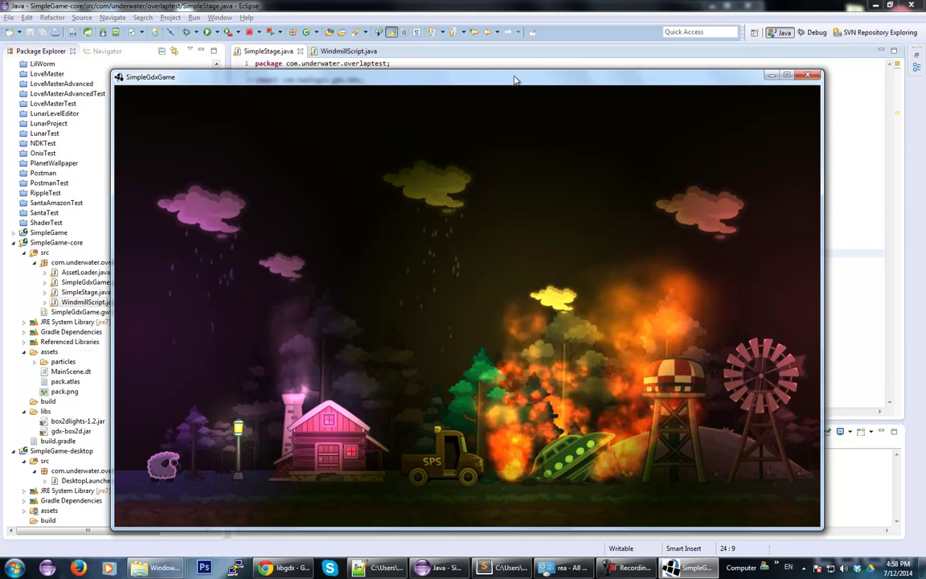
{"action": "left_click_drag", "start_coordinate": [515, 79], "coordinate": [519, 63]}
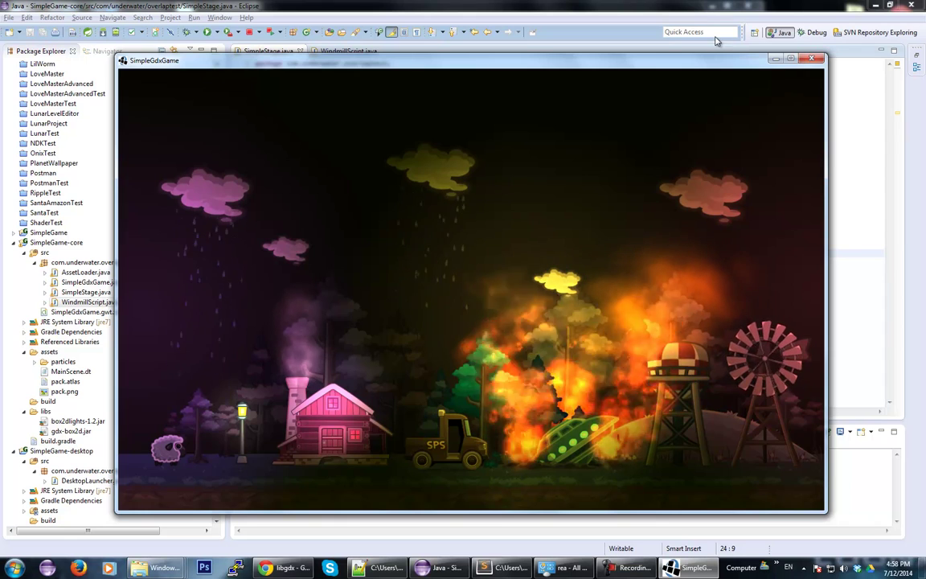
{"action": "left_click_drag", "start_coordinate": [697, 63], "coordinate": [711, 78]}
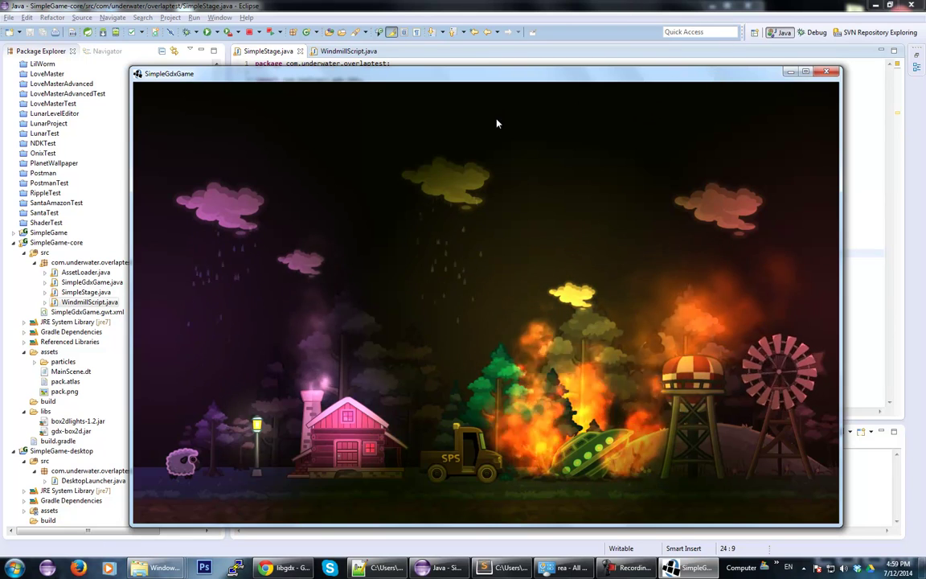
{"action": "left_click", "coordinate": [823, 73]}
Step: Review the scene loading, sceneActor and windmill script lines in the SimpleStage constructor
{"action": "left_click", "coordinate": [336, 205]}
{"action": "left_click_drag", "start_coordinate": [287, 212], "coordinate": [512, 270]}
{"action": "left_click", "coordinate": [512, 270]}
{"action": "left_click_drag", "start_coordinate": [417, 279], "coordinate": [368, 236]}
{"action": "left_click", "coordinate": [367, 222]}
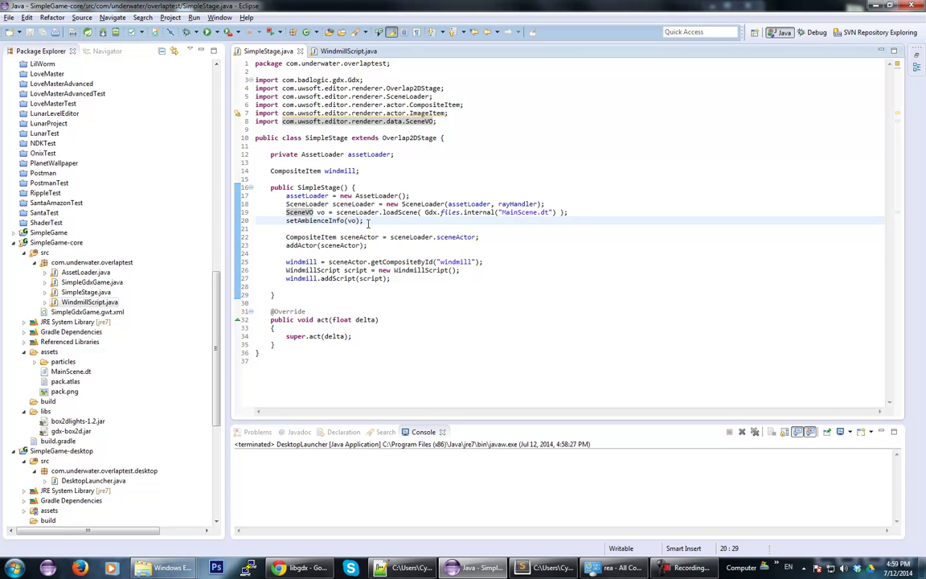
{"action": "left_click", "coordinate": [557, 212]}
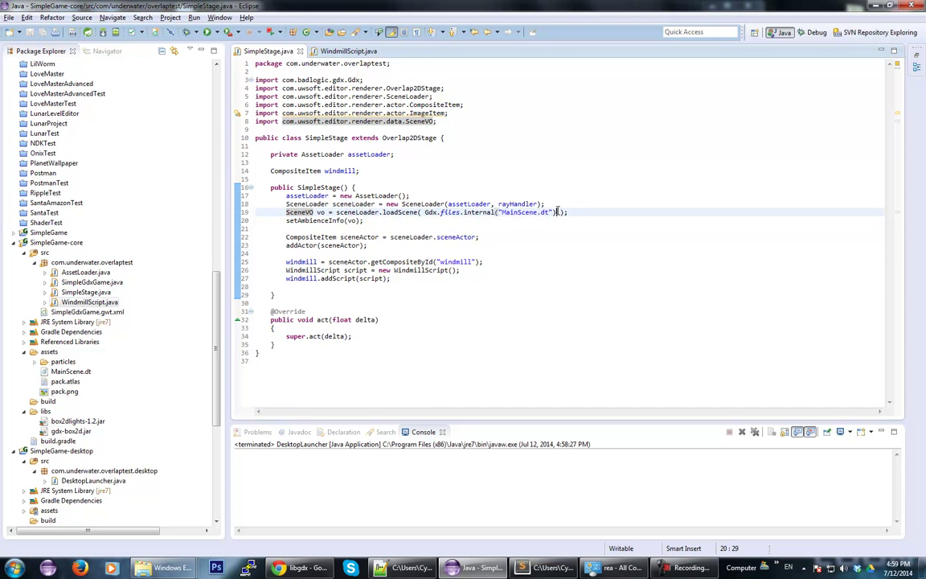
{"action": "left_click", "coordinate": [616, 196]}
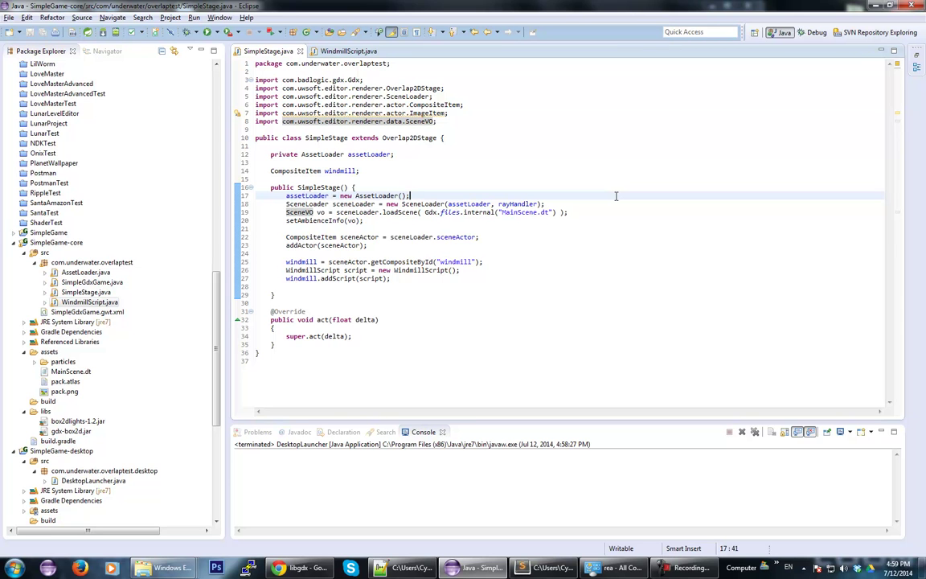
Step: Run the LevelEditor configuration and open the project from the Overlap2DDemo folder
{"action": "left_click", "coordinate": [213, 32]}
{"action": "left_click", "coordinate": [238, 46]}
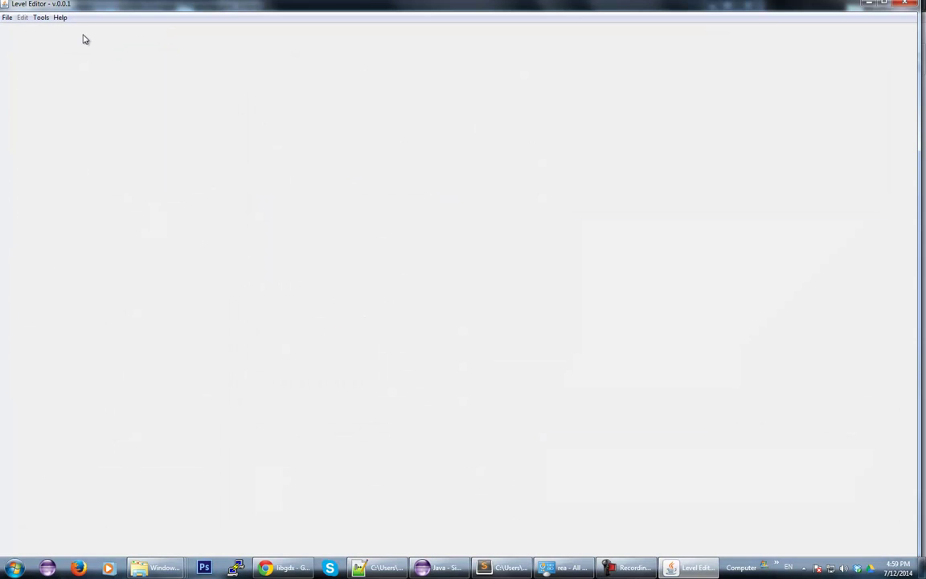
{"action": "left_click", "coordinate": [7, 17]}
{"action": "left_click", "coordinate": [41, 45]}
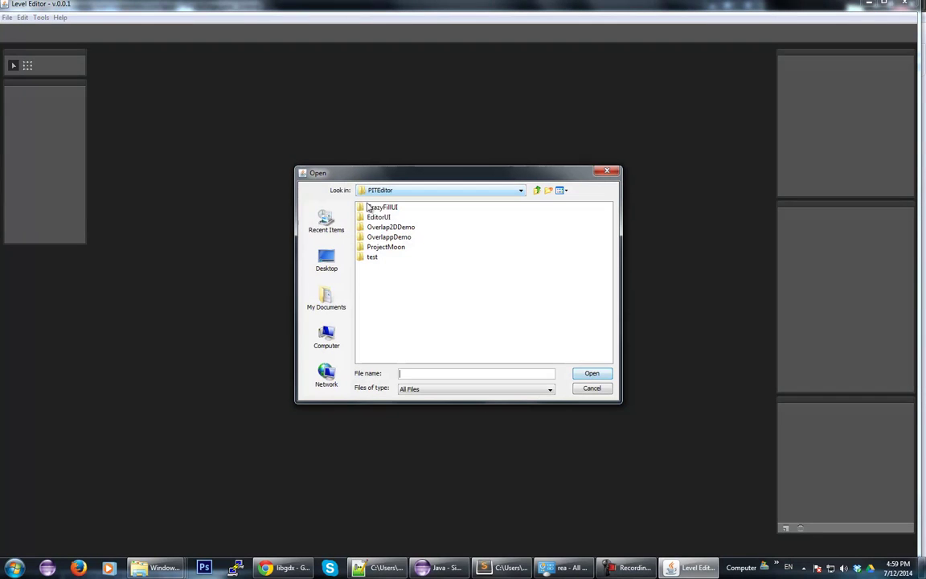
{"action": "left_click", "coordinate": [388, 228]}
{"action": "double_click", "coordinate": [388, 227]}
{"action": "double_click", "coordinate": [418, 251]}
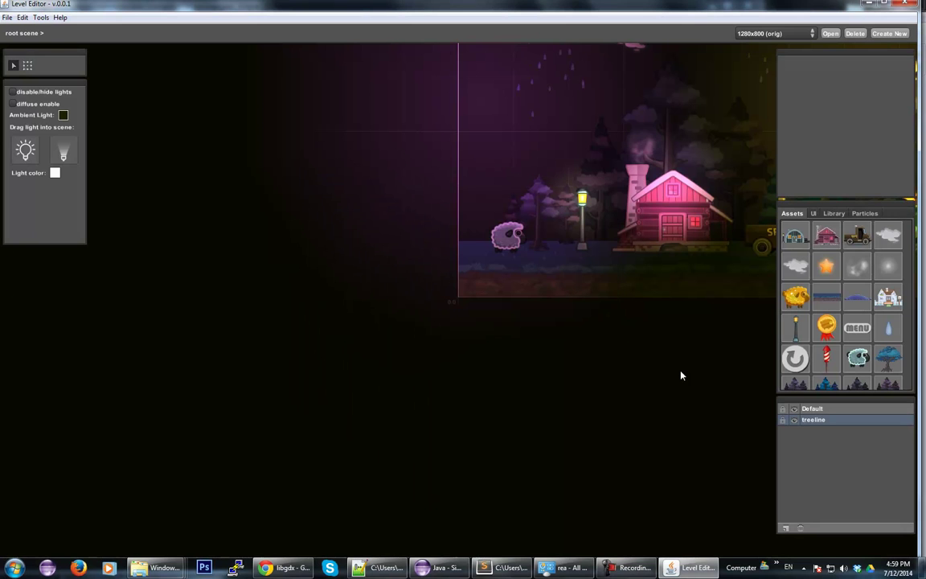
Step: Examine the full Overlap2DDemo scene, from the sheep to the windmill, together with its asset thumbnails
{"action": "left_click_drag", "start_coordinate": [536, 414], "coordinate": [500, 504]}
{"action": "left_click_drag", "start_coordinate": [554, 159], "coordinate": [510, 196]}
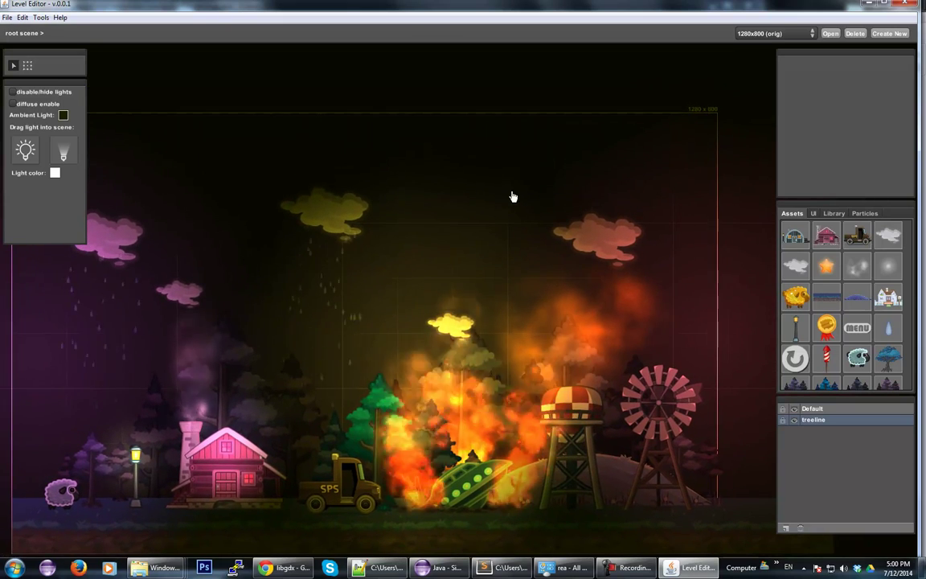
{"action": "left_click_drag", "start_coordinate": [394, 153], "coordinate": [419, 145]}
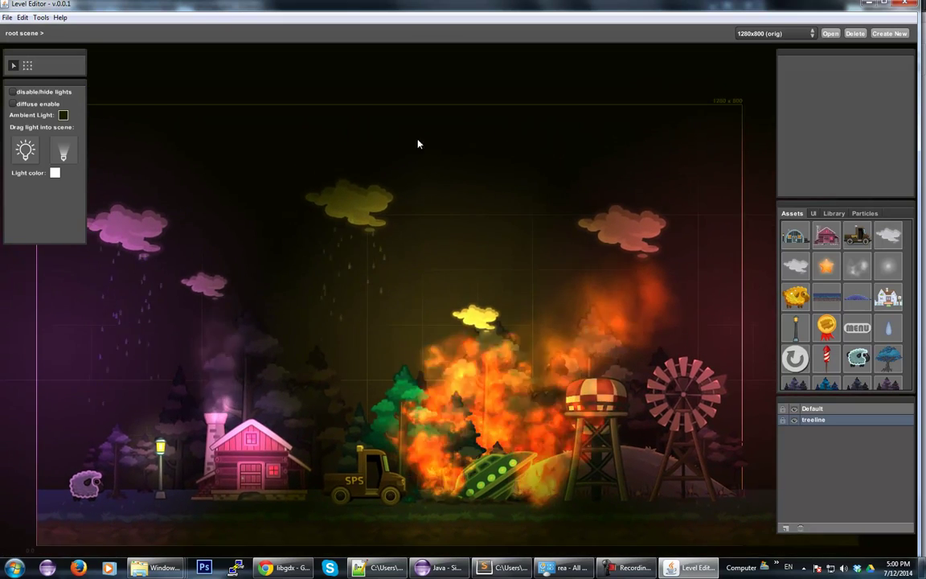
{"action": "scroll", "coordinate": [912, 251], "scroll_direction": "down", "scroll_amount": 3}
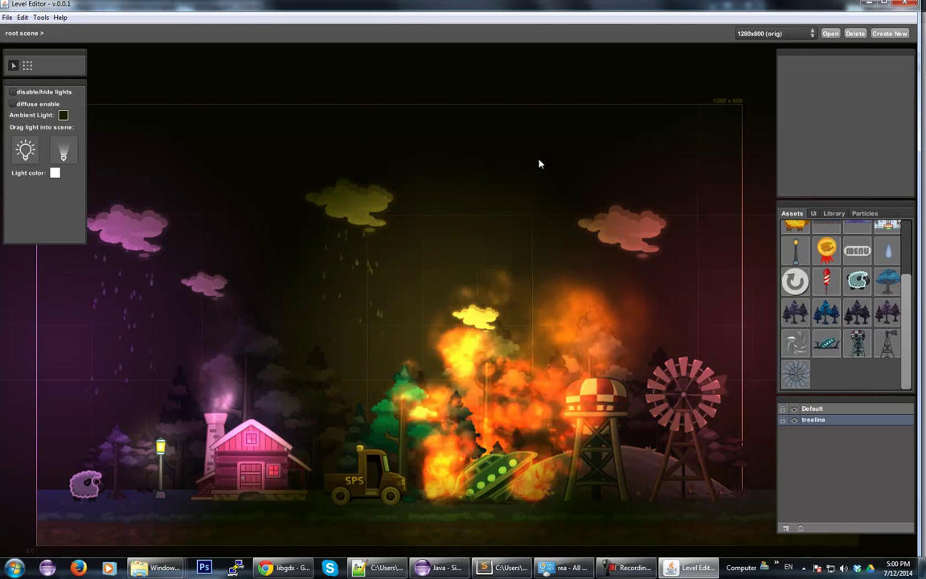
{"action": "mouse_move", "coordinate": [337, 144]}
{"action": "left_mouse_down"}
{"action": "mouse_move", "coordinate": [352, 141]}
{"action": "mouse_move", "coordinate": [337, 131]}
{"action": "mouse_move", "coordinate": [320, 144]}
{"action": "left_mouse_up"}
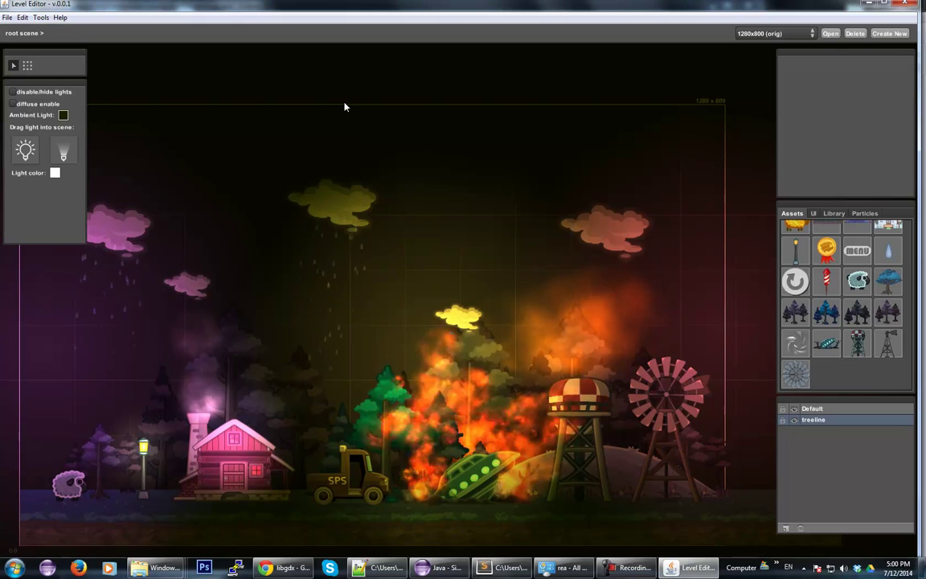
{"action": "left_click_drag", "start_coordinate": [328, 113], "coordinate": [235, 192]}
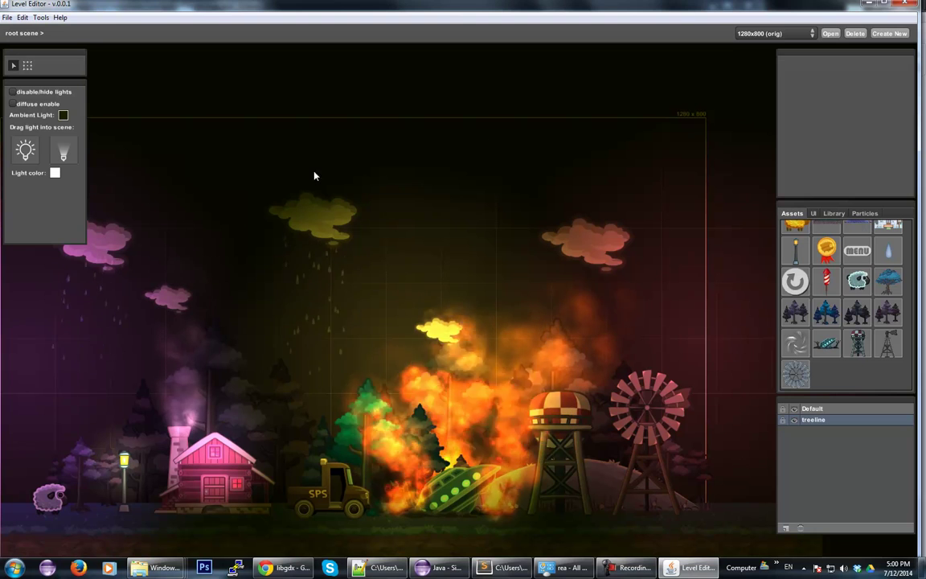
{"action": "left_click_drag", "start_coordinate": [121, 85], "coordinate": [113, 118]}
{"action": "left_click", "coordinate": [734, 296]}
{"action": "left_click", "coordinate": [113, 70]}
{"action": "mouse_move", "coordinate": [113, 70]}
{"action": "left_mouse_down"}
{"action": "mouse_move", "coordinate": [314, 265]}
{"action": "mouse_move", "coordinate": [666, 311]}
{"action": "mouse_move", "coordinate": [720, 306]}
{"action": "mouse_move", "coordinate": [99, 90]}
{"action": "mouse_move", "coordinate": [101, 77]}
{"action": "left_mouse_up"}
{"action": "left_click", "coordinate": [105, 69]}
{"action": "mouse_move", "coordinate": [374, 178]}
{"action": "left_mouse_down"}
{"action": "mouse_move", "coordinate": [430, 190]}
{"action": "mouse_move", "coordinate": [374, 166]}
{"action": "mouse_move", "coordinate": [373, 177]}
{"action": "left_mouse_up"}
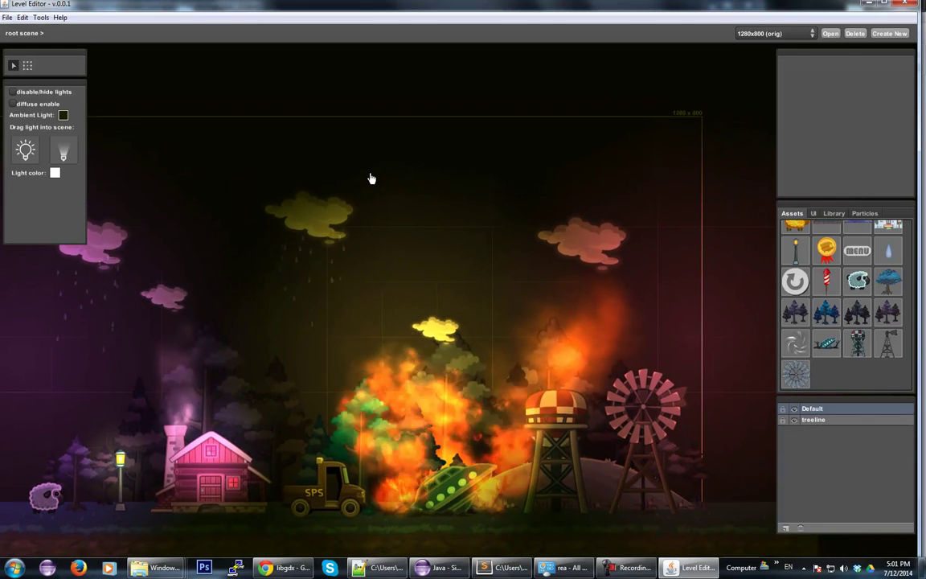